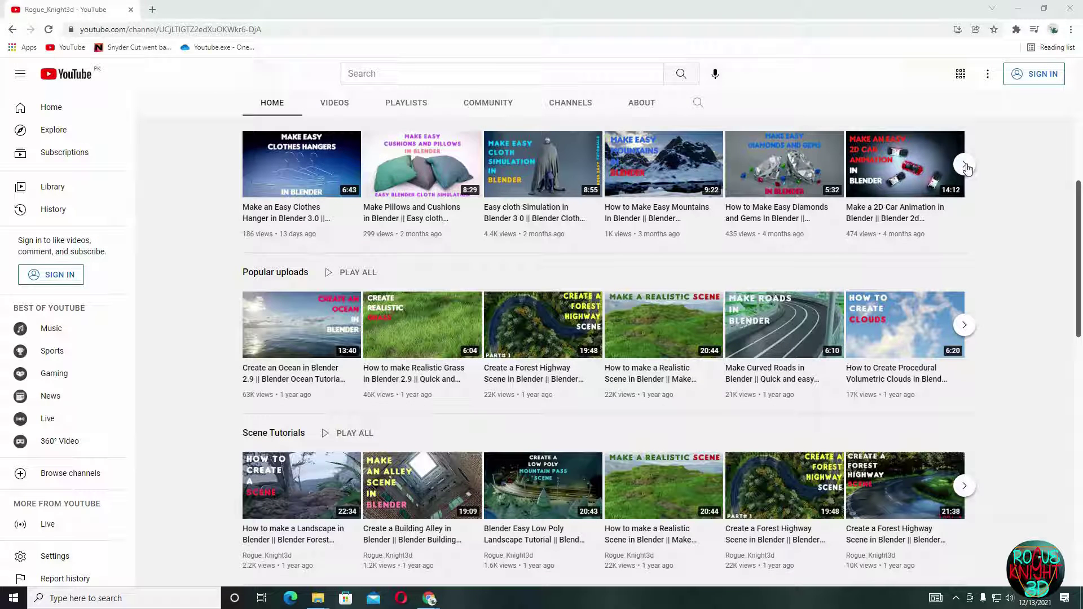
click(965, 165)
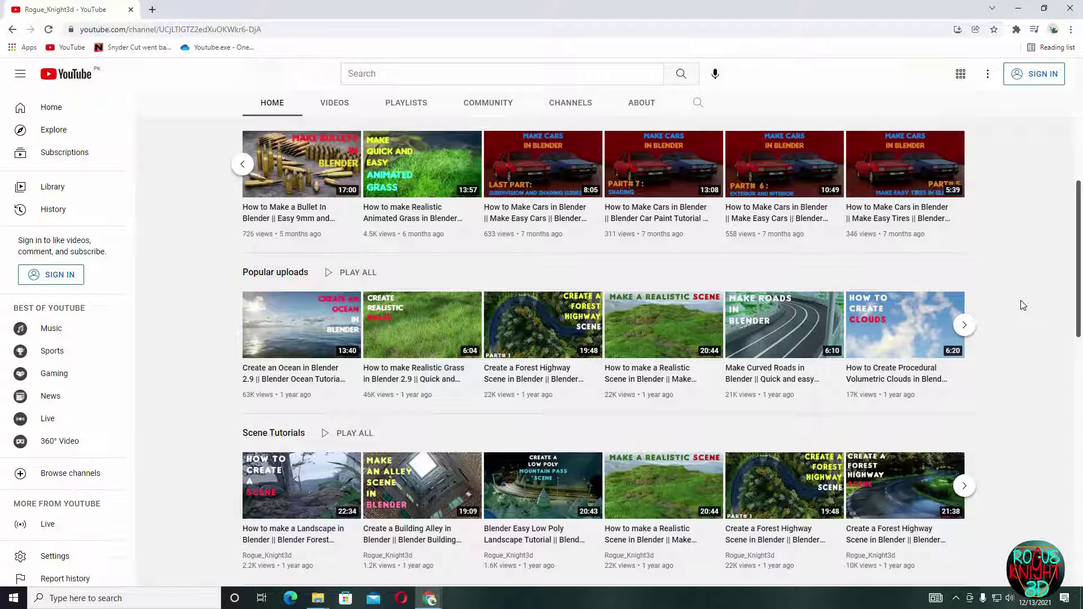
scroll(1022, 303, down, 2)
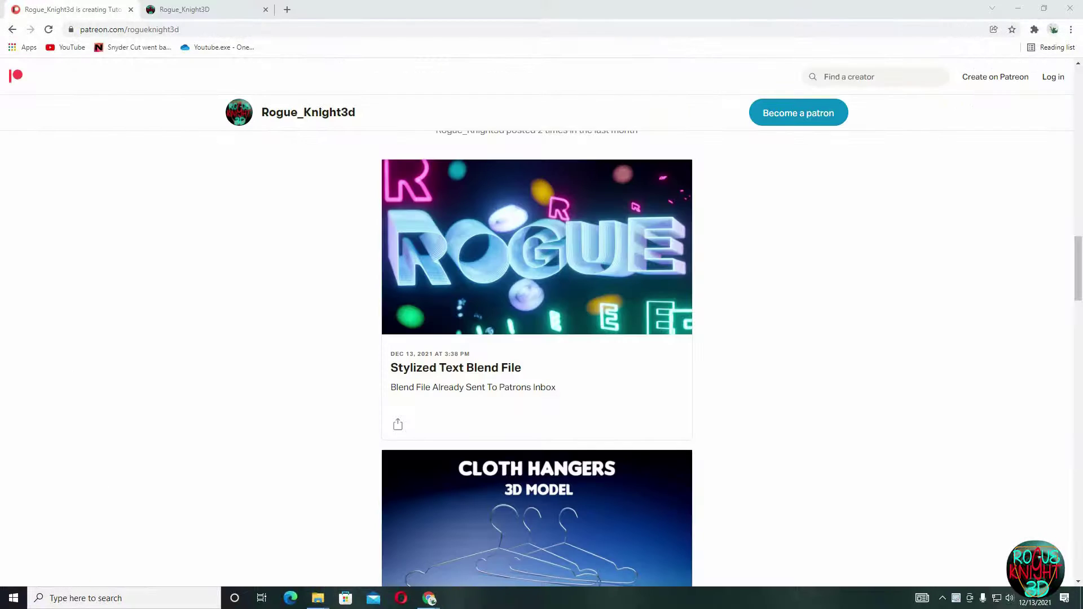
scroll(1080, 259, down, 2)
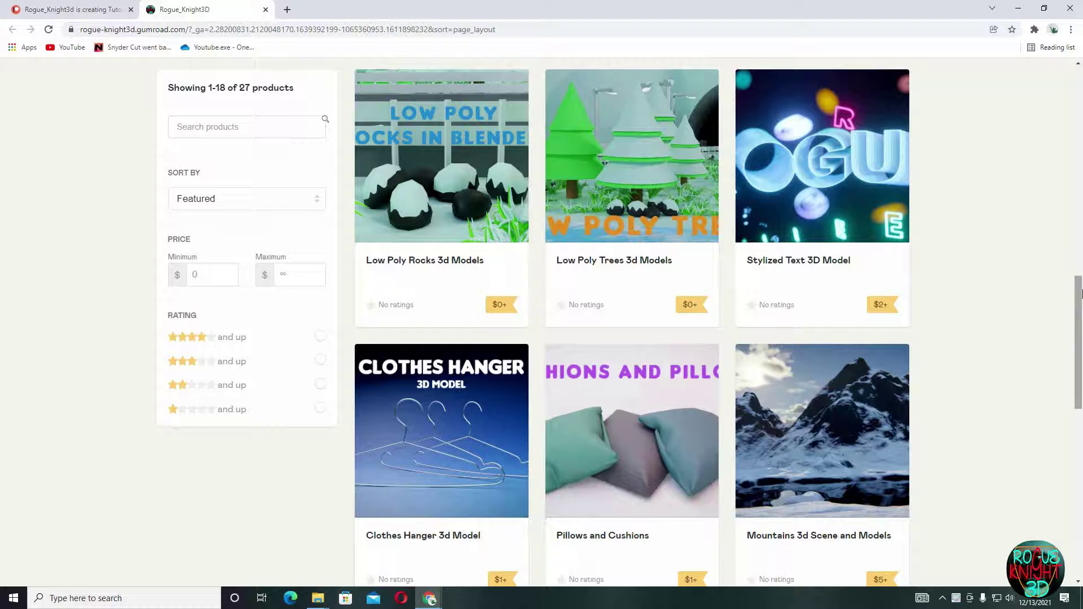
scroll(1080, 297, down, 4)
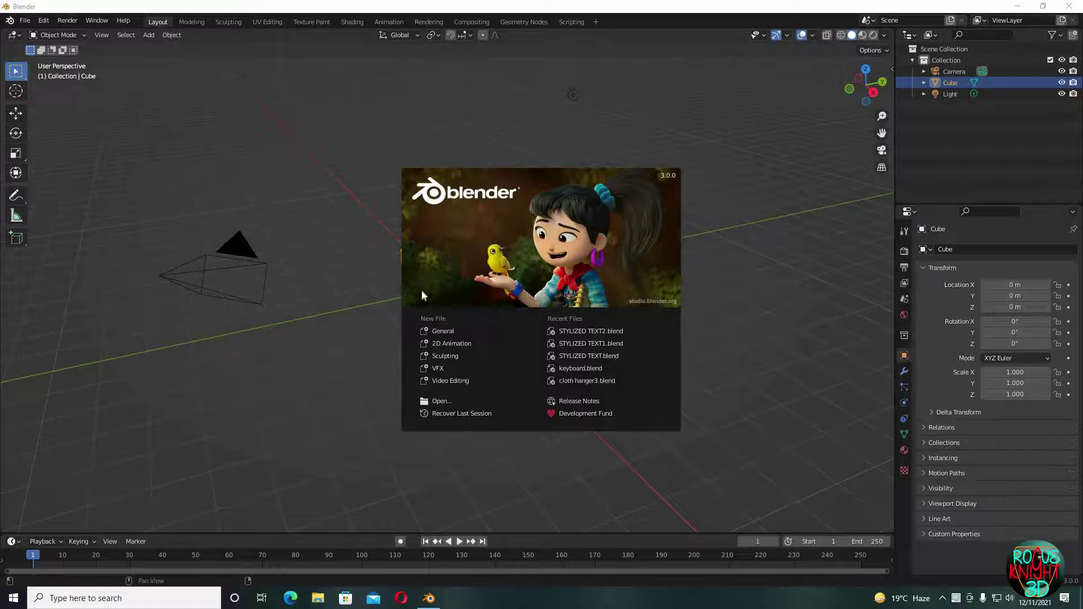
- Dismiss the splash screen and delete the default cube
click(448, 269)
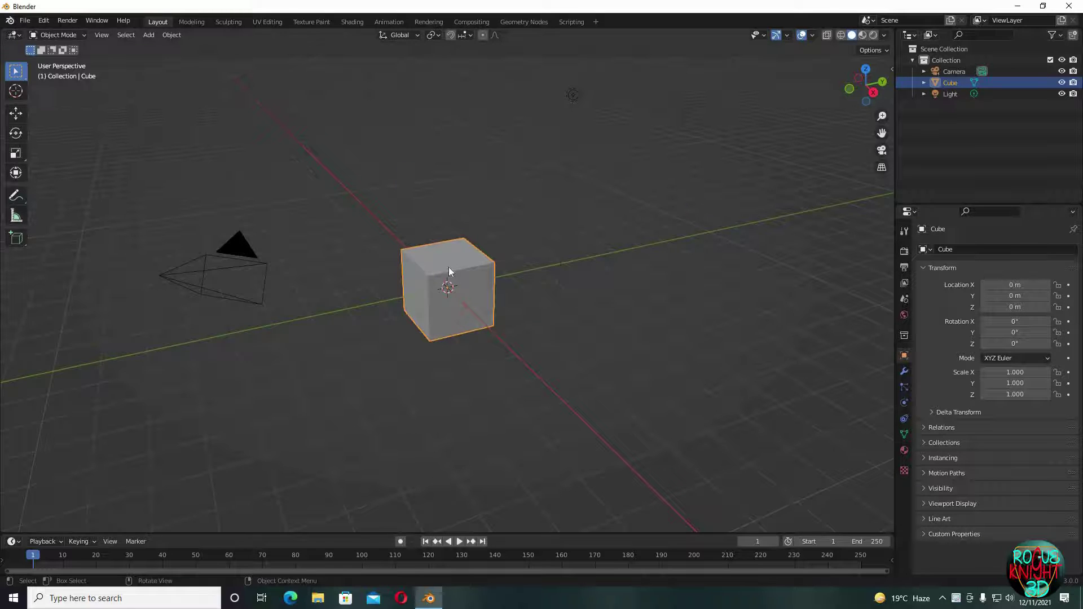
key(x)
click(448, 267)
- Add a text object and rotate it 90° about the X axis so it stands upright
key(shift+a)
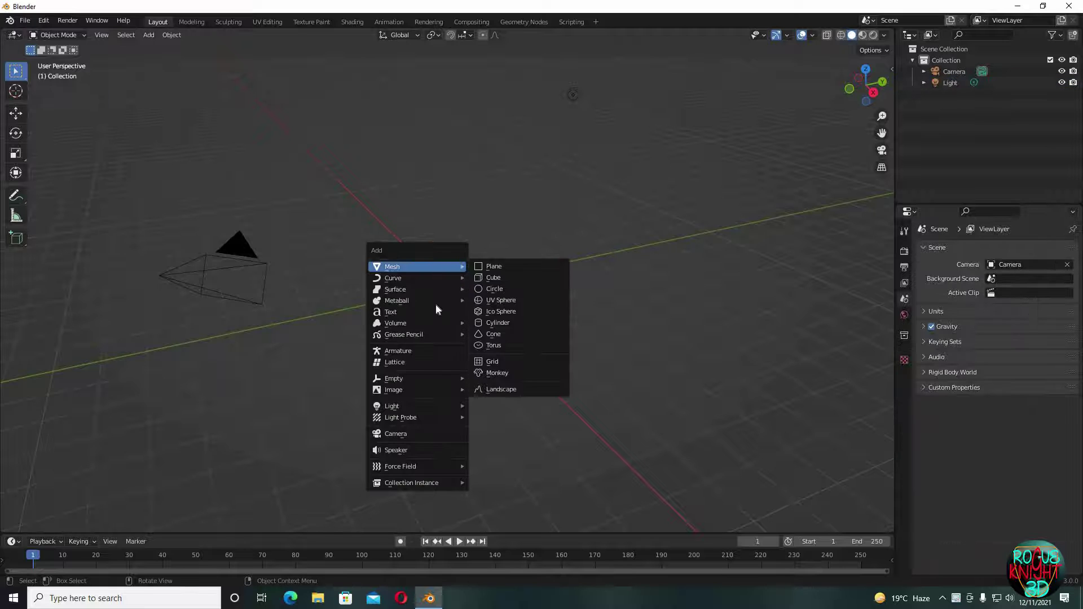
click(435, 311)
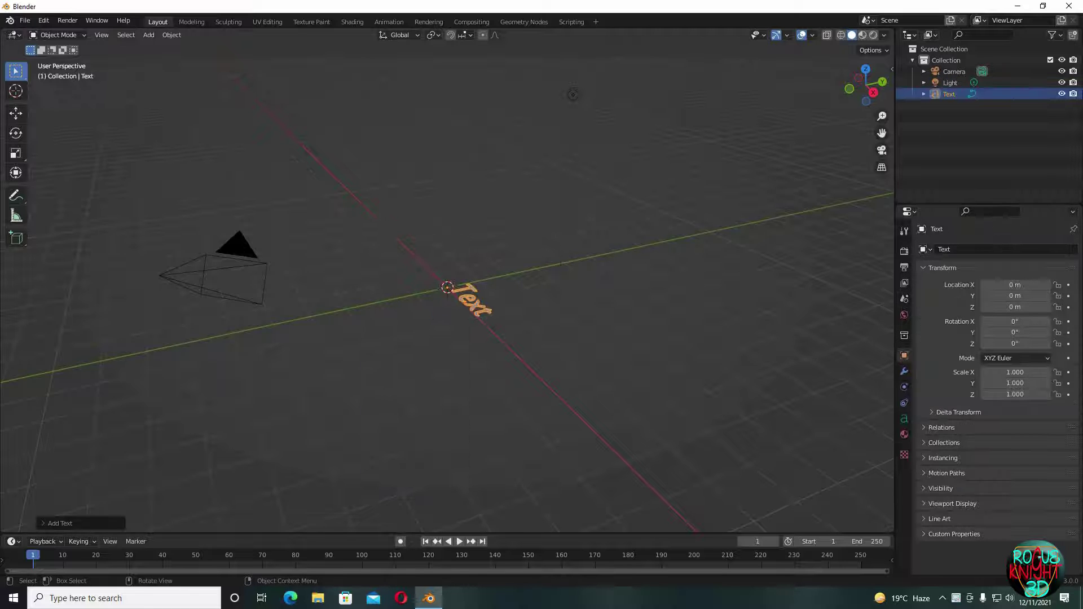
text(rx90)
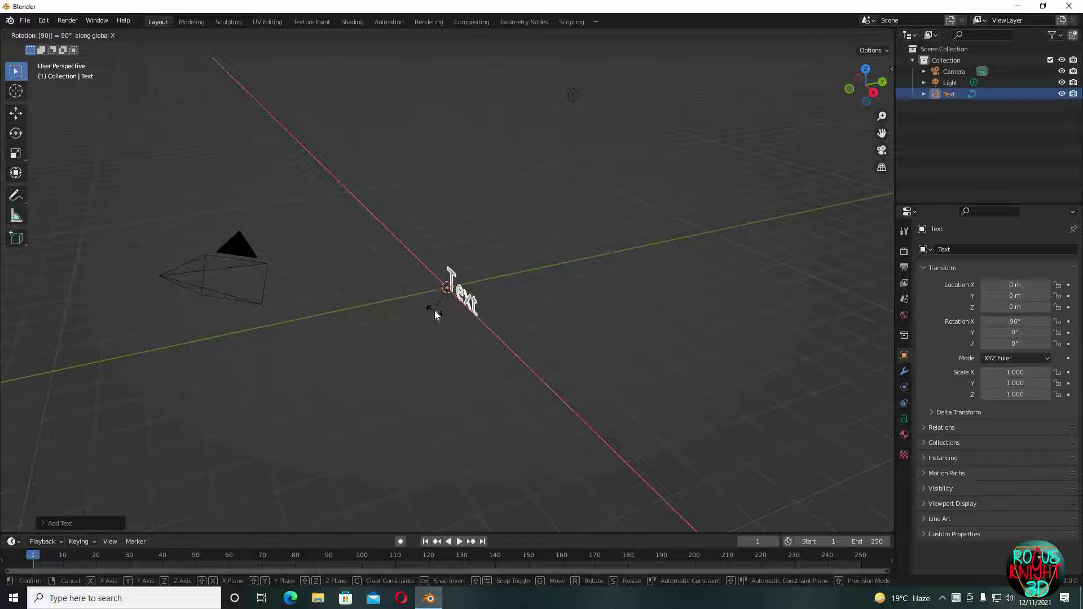
key(Return)
- Load Arial Black as the regular font of the text object
key(KP_1)
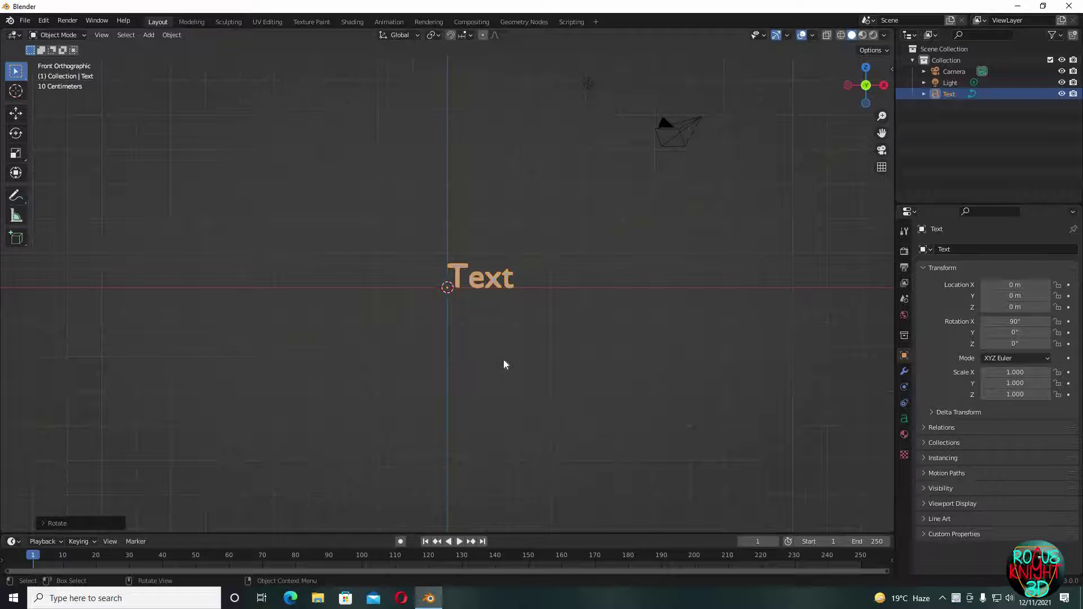
scroll(503, 360, up, 7)
shift+middle_drag(690, 398, 498, 466)
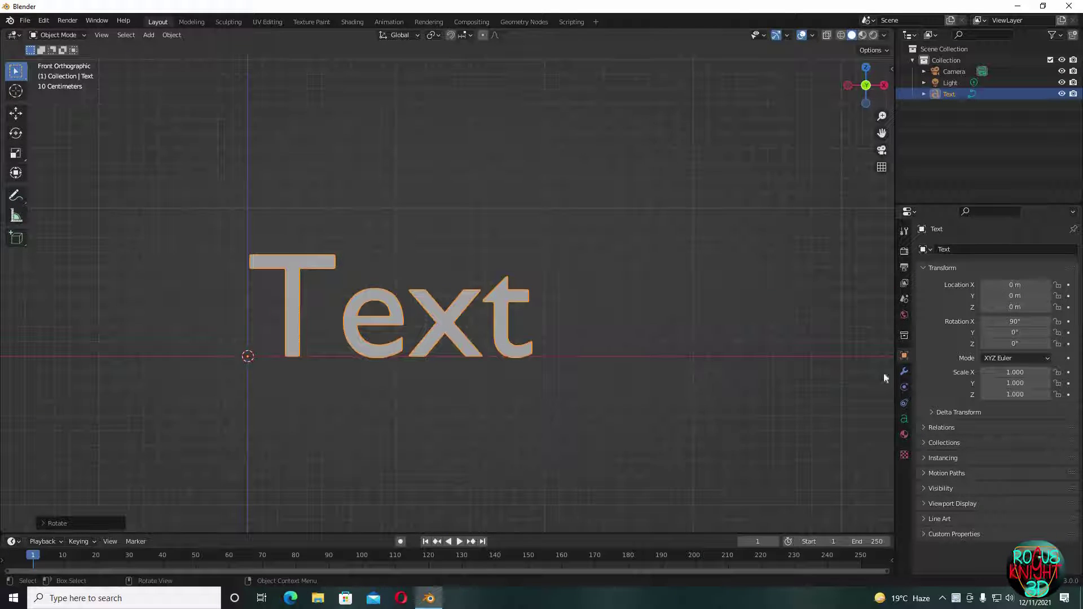
click(905, 419)
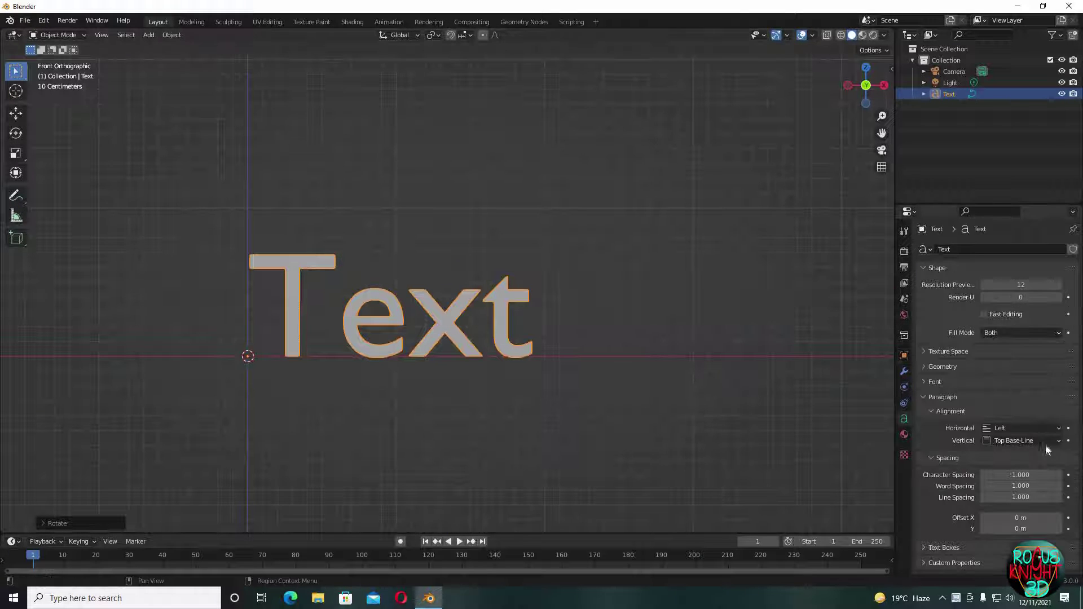
click(934, 382)
click(1057, 399)
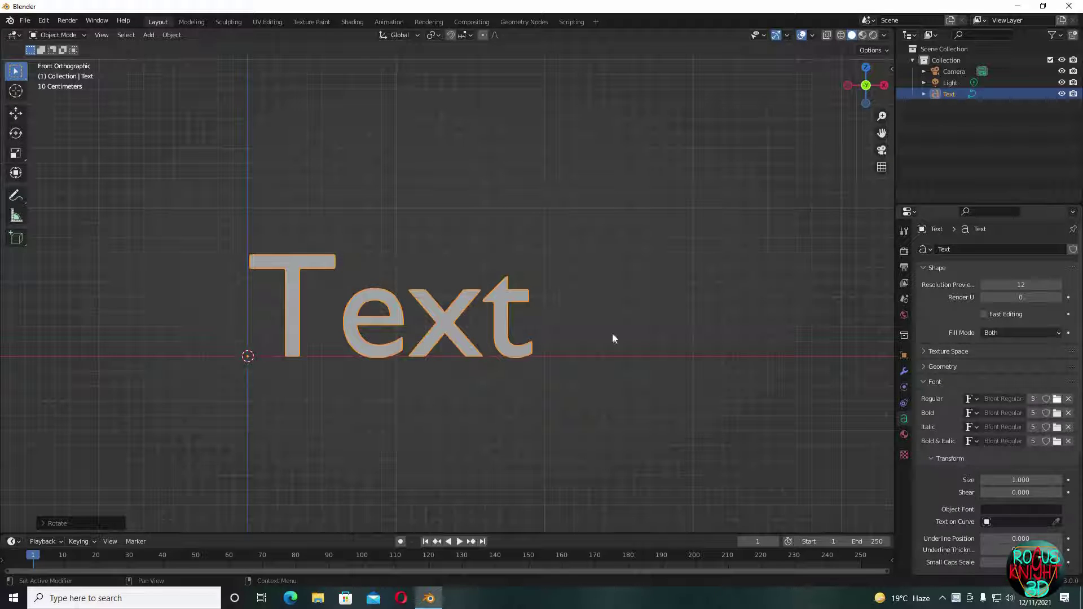
double_click(421, 211)
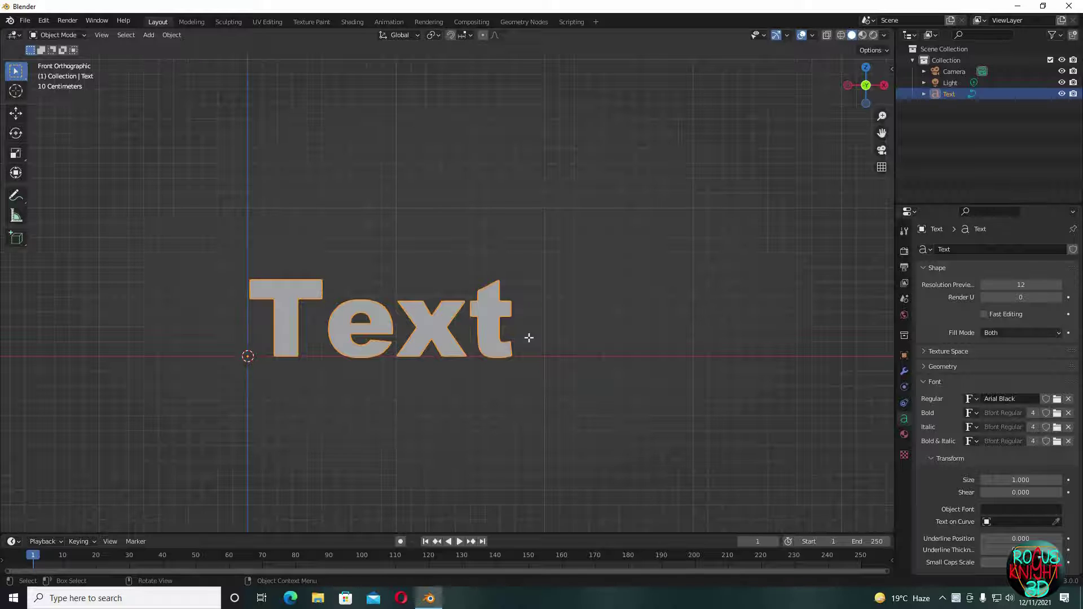
- Replace the text object's wording with "ROGUE"
key(Tab)
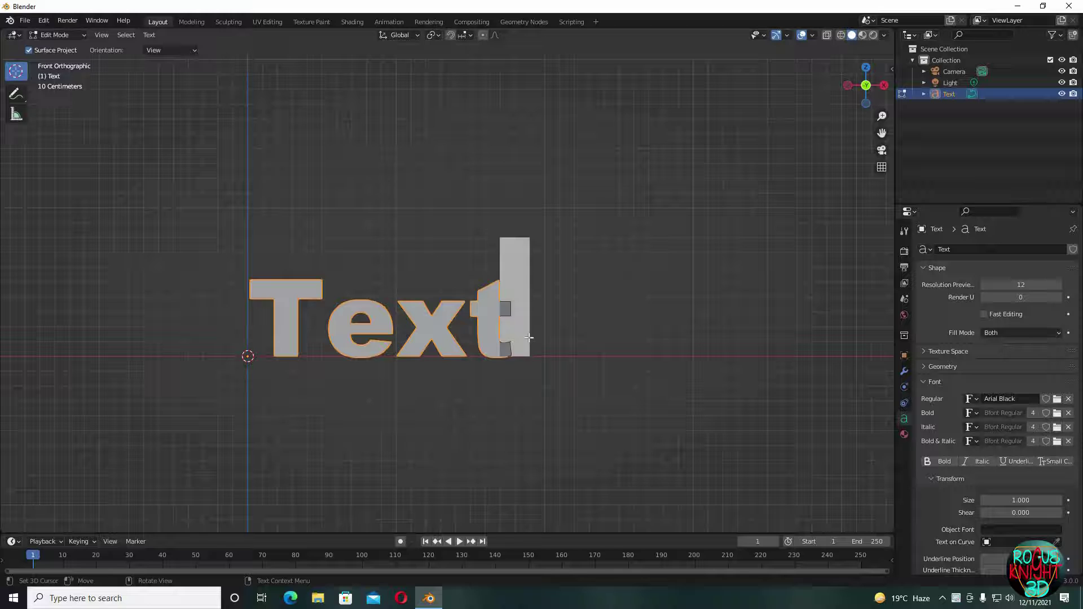
key(BackSpace)
key(BackSpace)
key(BackSpace)
key(BackSpace)
text(ROGUE)
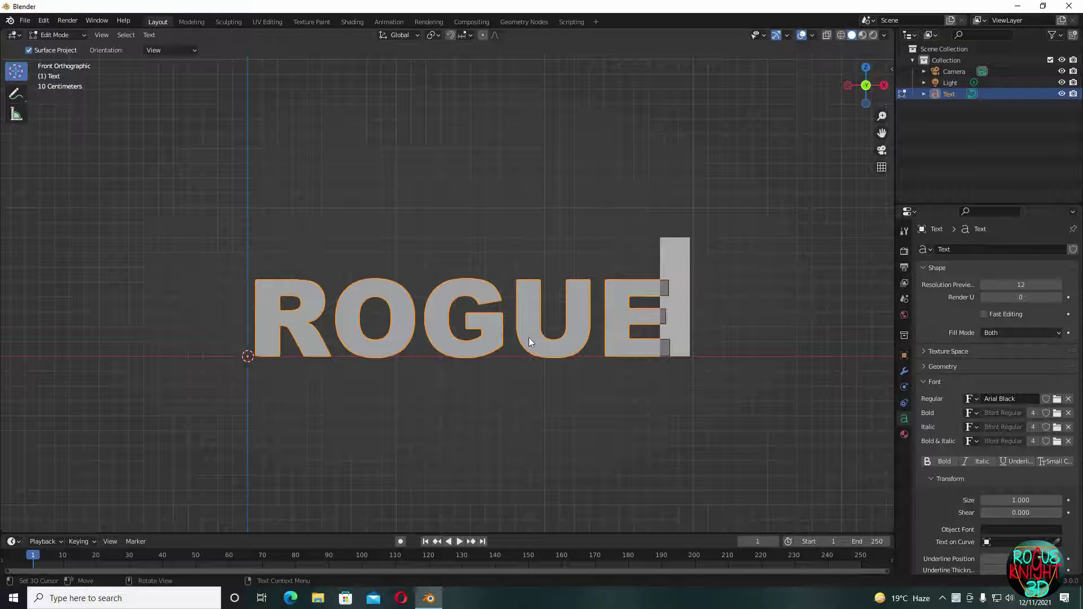
key(Tab)
- Add a mesh plane and rotate it 90° about the X axis to face the front view
scroll(730, 418, up, 1)
scroll(729, 419, up, 1)
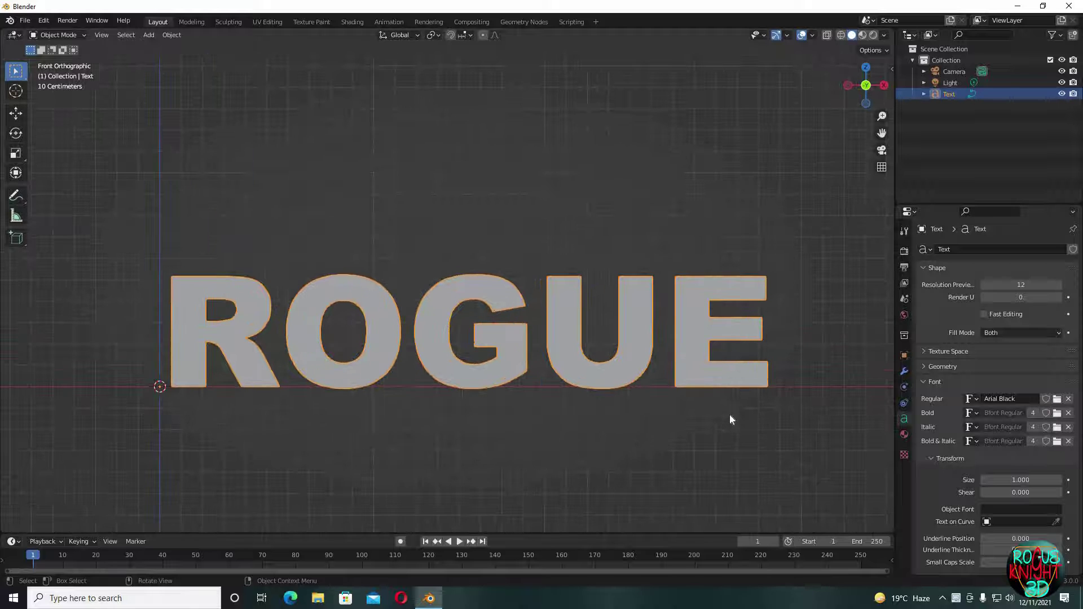
scroll(703, 368, up, 3)
shift+middle_drag(195, 352, 521, 364)
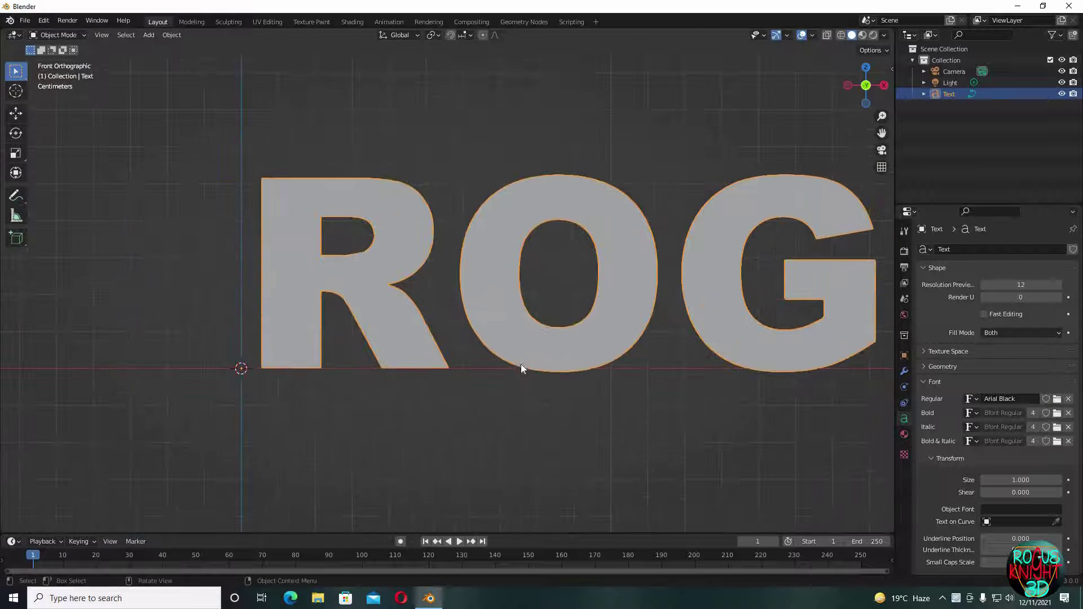
key(shift+a)
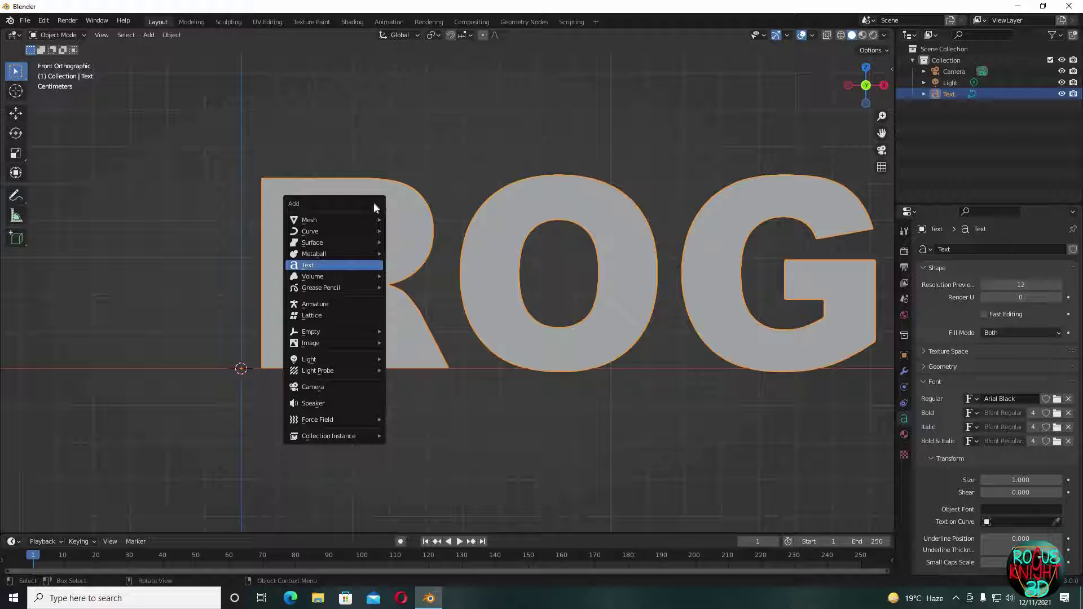
mouse_move(367, 220)
click(414, 223)
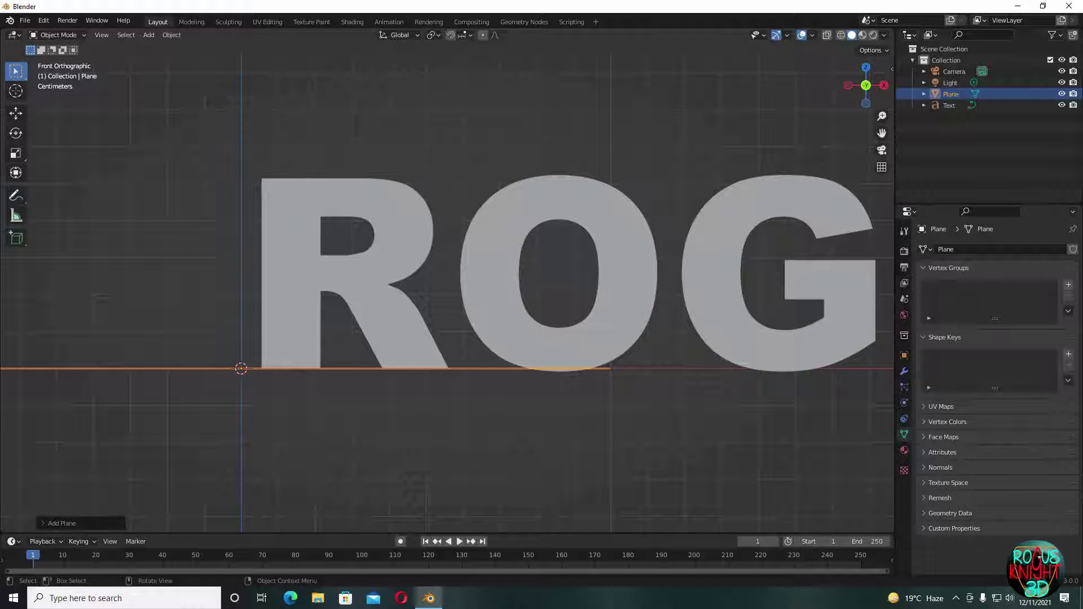
text(rx90)
key(Return)
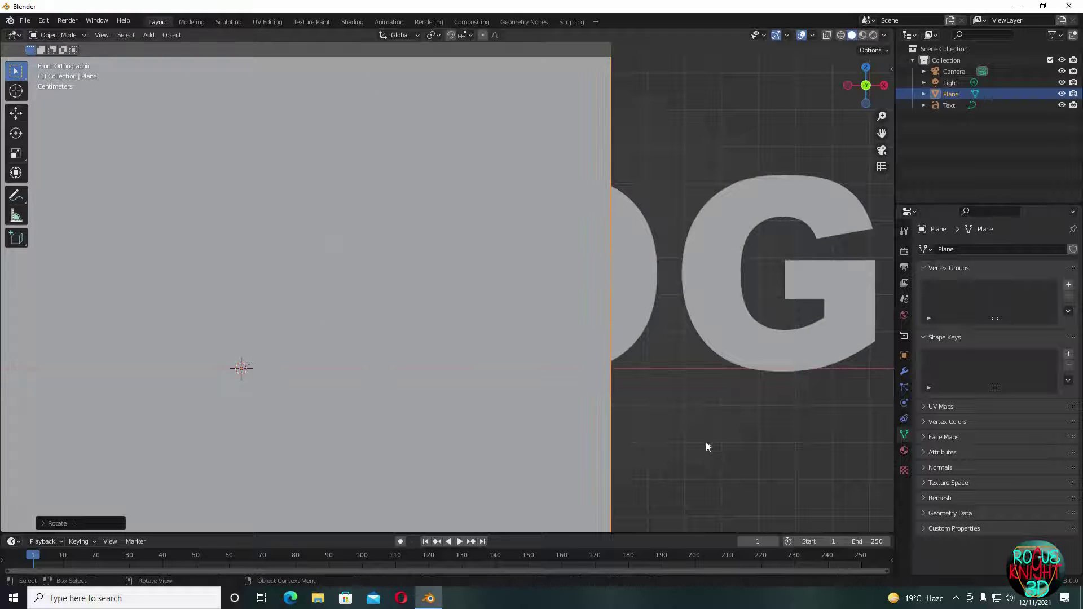
- Scale the plane down and merge all its vertices into a single vertex
key(s)
click(345, 338)
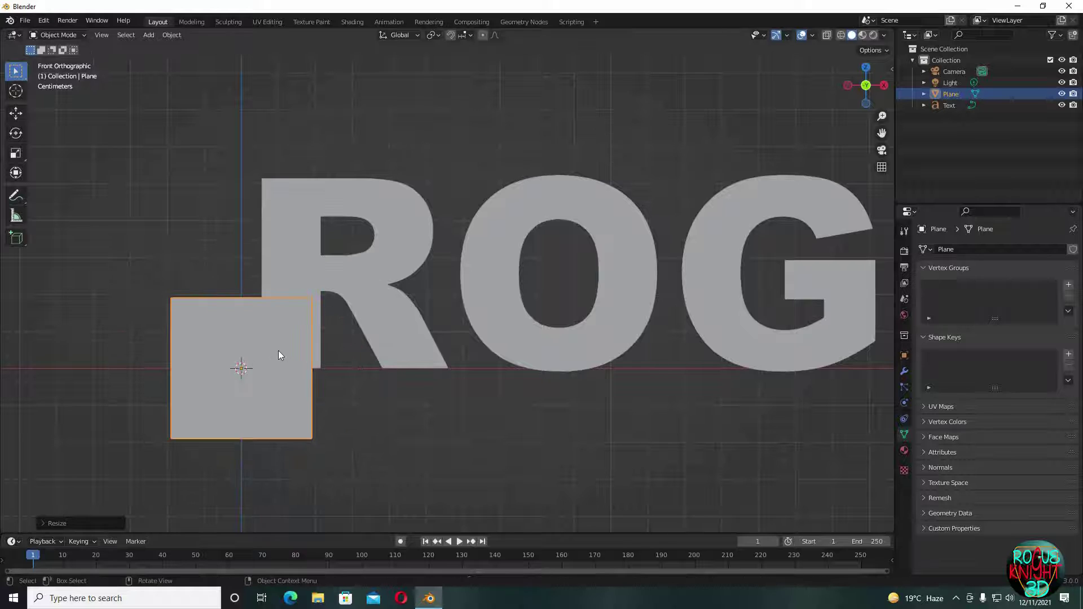
key(Tab)
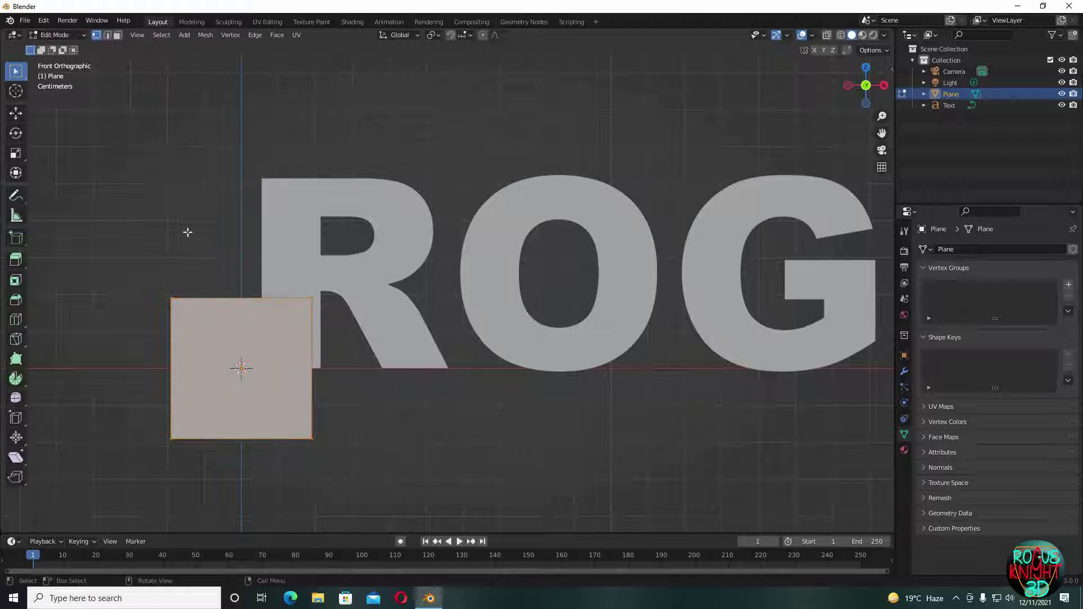
right_click(209, 262)
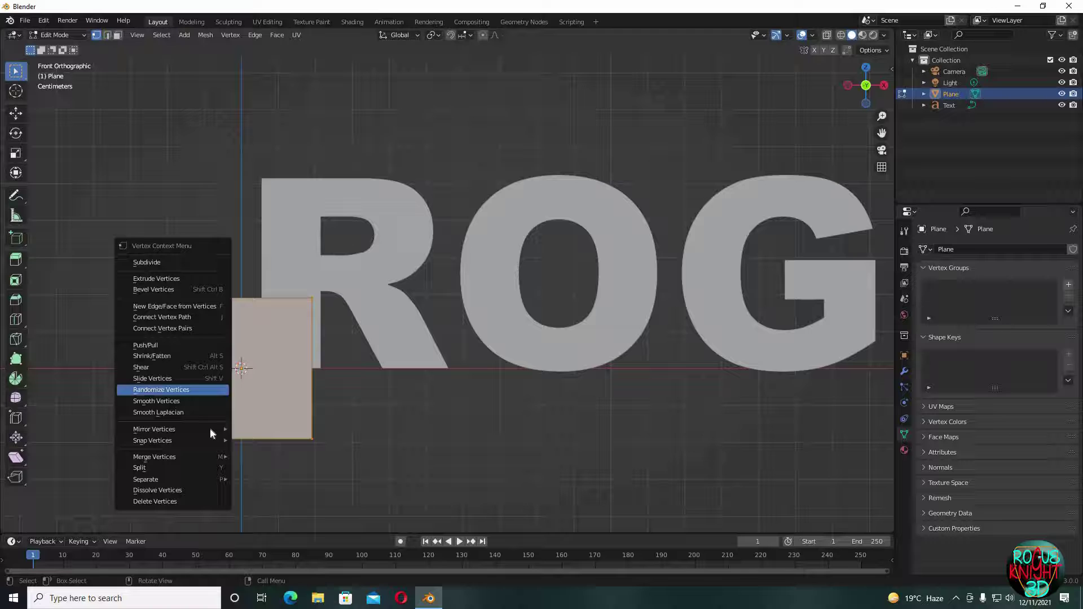
mouse_move(206, 451)
click(282, 457)
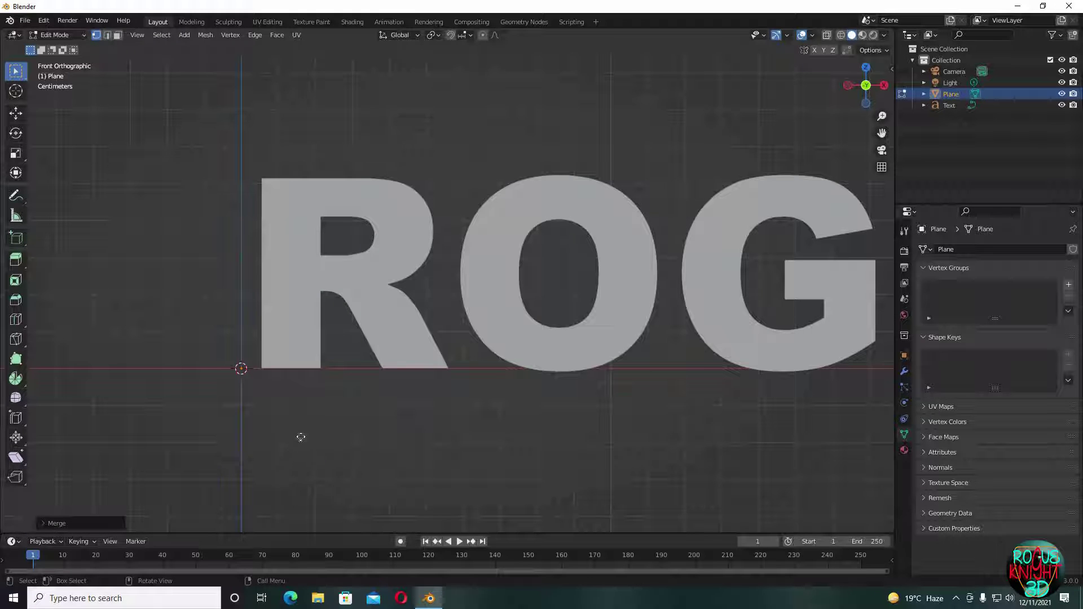
- Move the single vertex above the letter R and place a duplicate of it above the letter G
key(g)
click(373, 215)
key(shift+d)
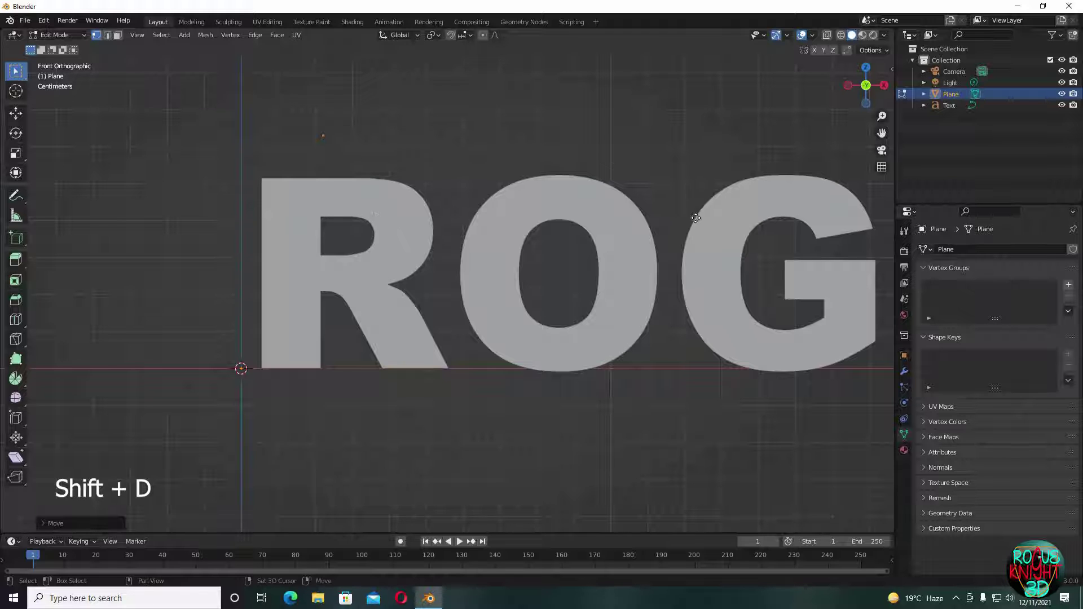
click(769, 293)
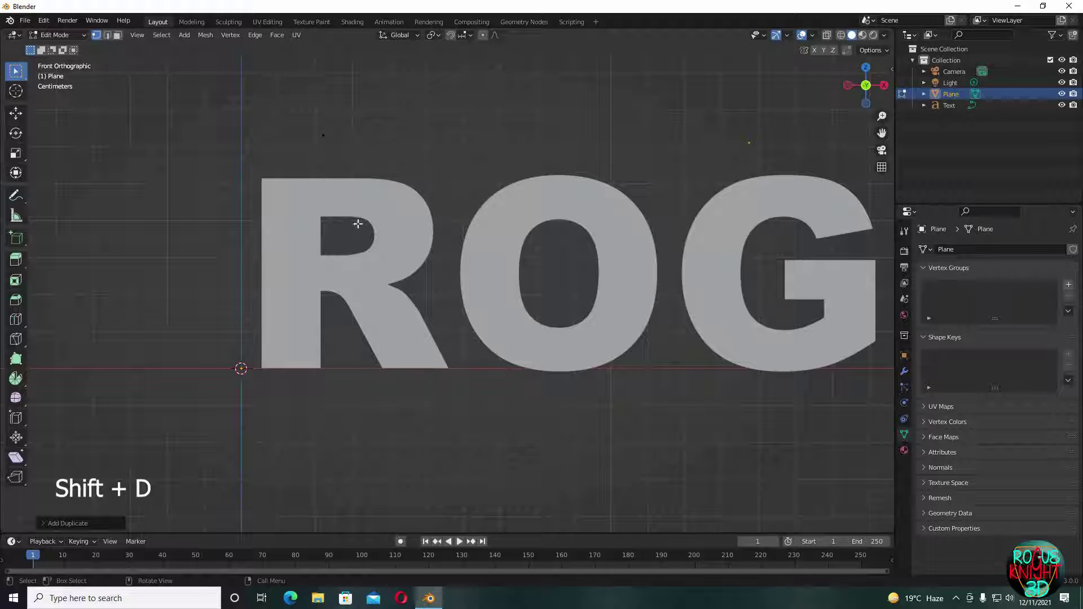
- Move the vertex above the R exactly onto the letter's upper-left outer corner
click(323, 138)
key(g)
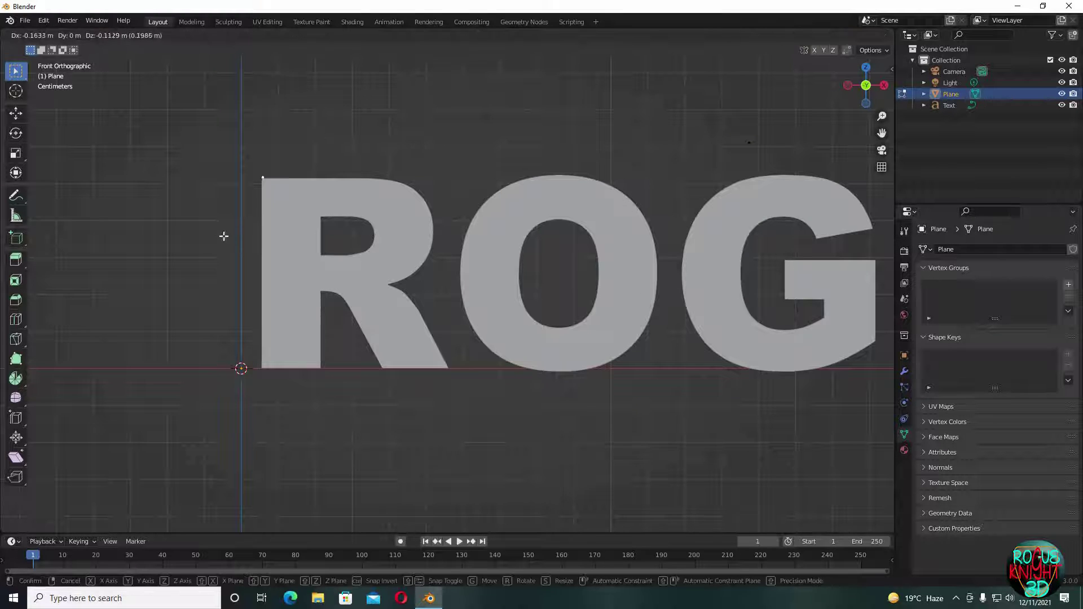
click(223, 236)
scroll(333, 247, up, 4)
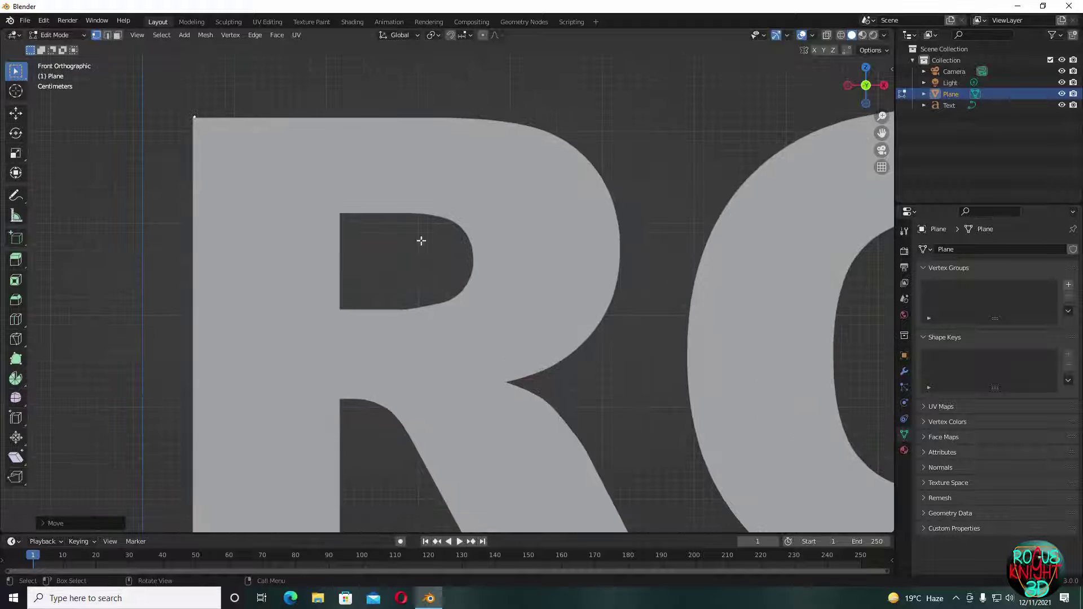
key(g)
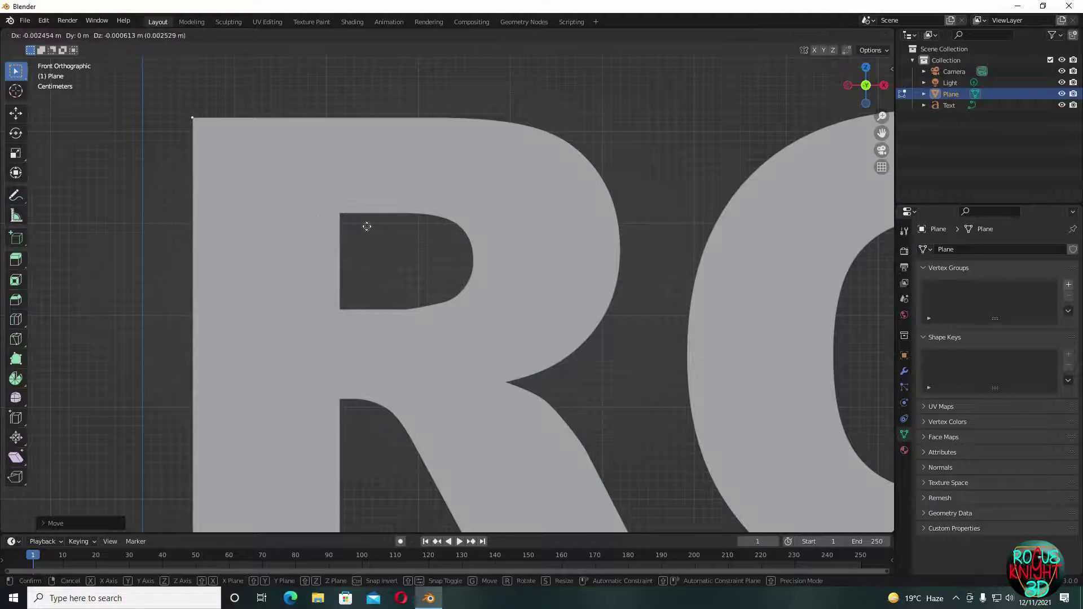
click(367, 226)
- Extrude the corner vertex along the R's top edge, adding three vertices up to where the outline starts to curve
key(e)
click(574, 225)
key(e)
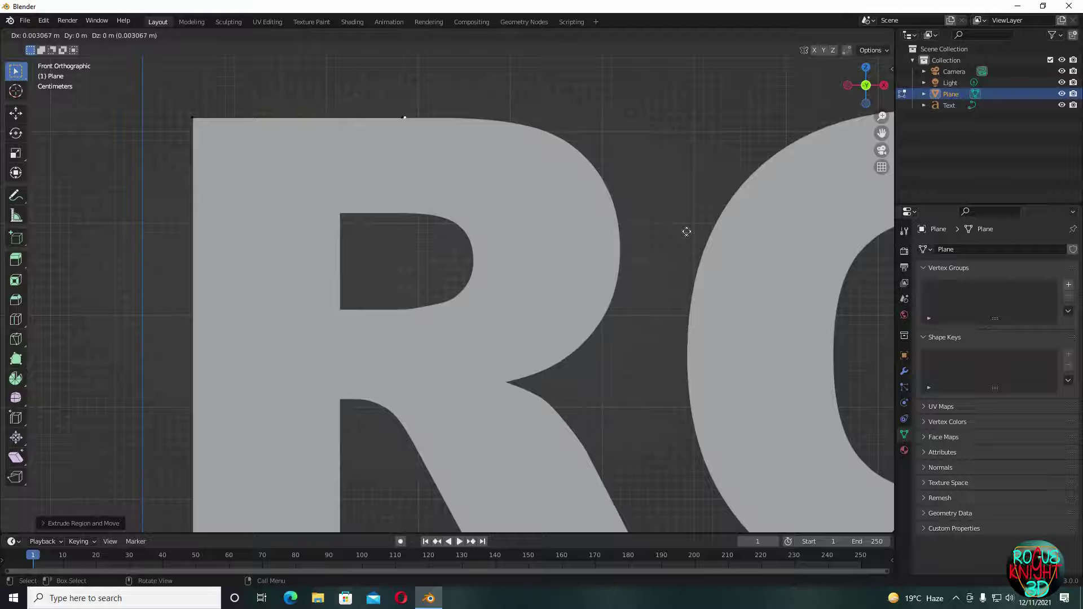
click(657, 229)
key(e)
click(684, 233)
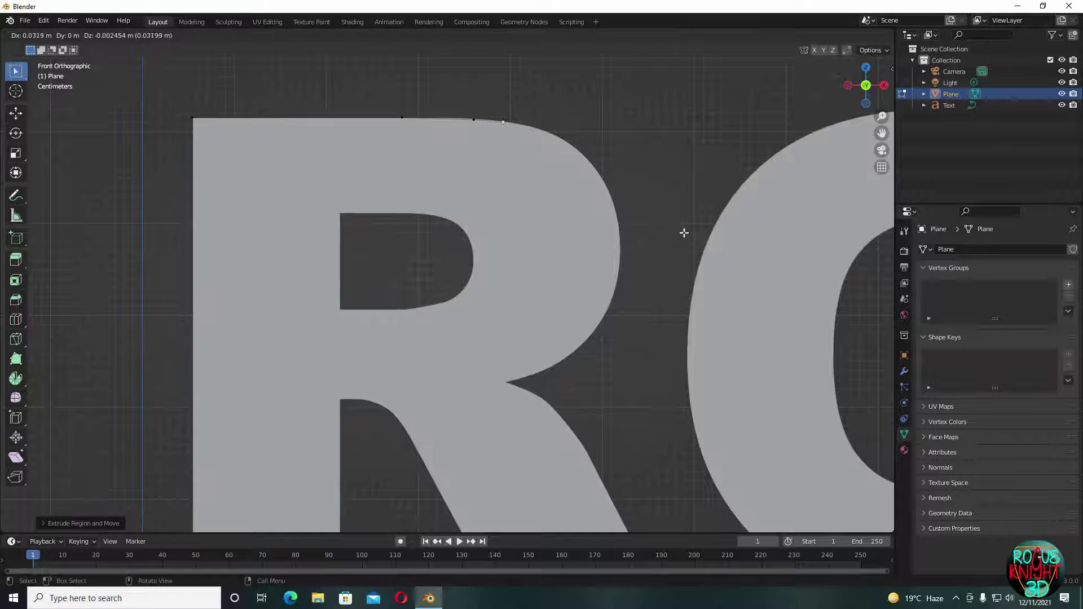
click(699, 236)
- Extrude five more vertices around the upper curve of the R's bowl to just past its outermost point
key(e)
click(740, 248)
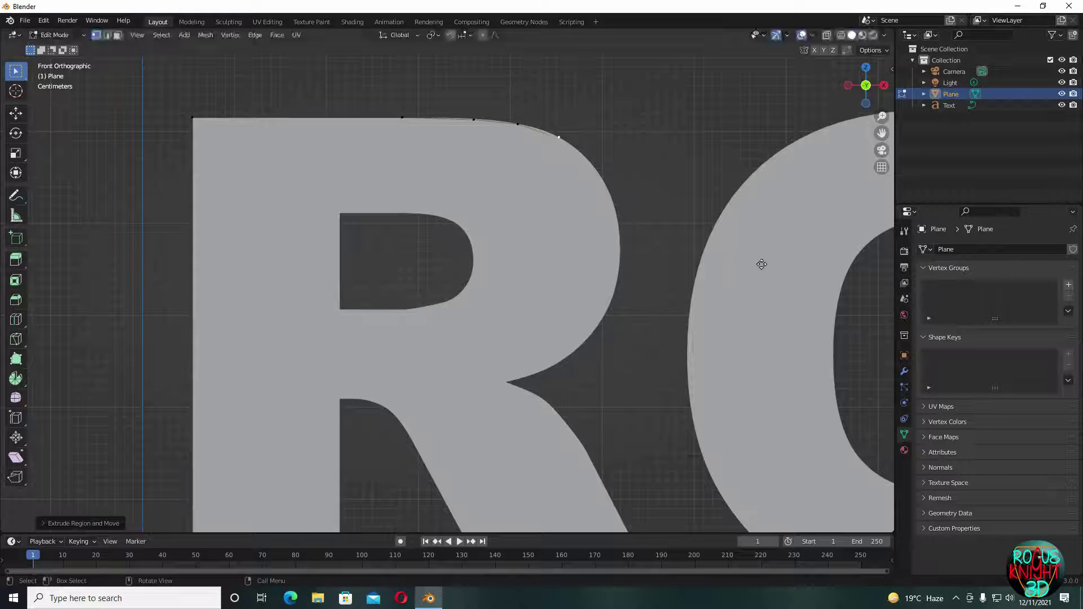
key(e)
click(774, 282)
key(e)
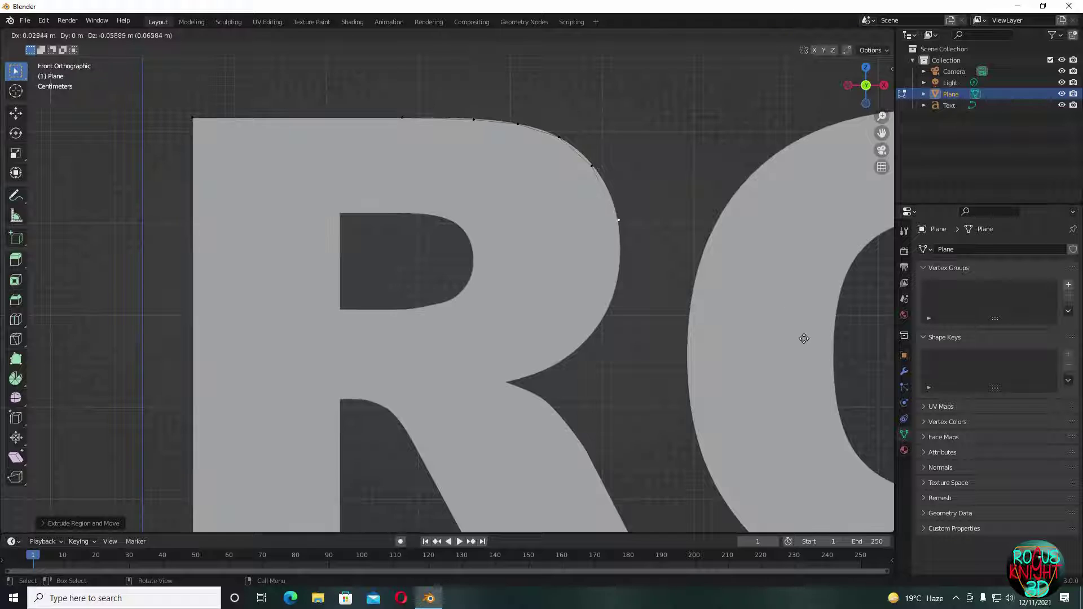
click(810, 371)
key(e)
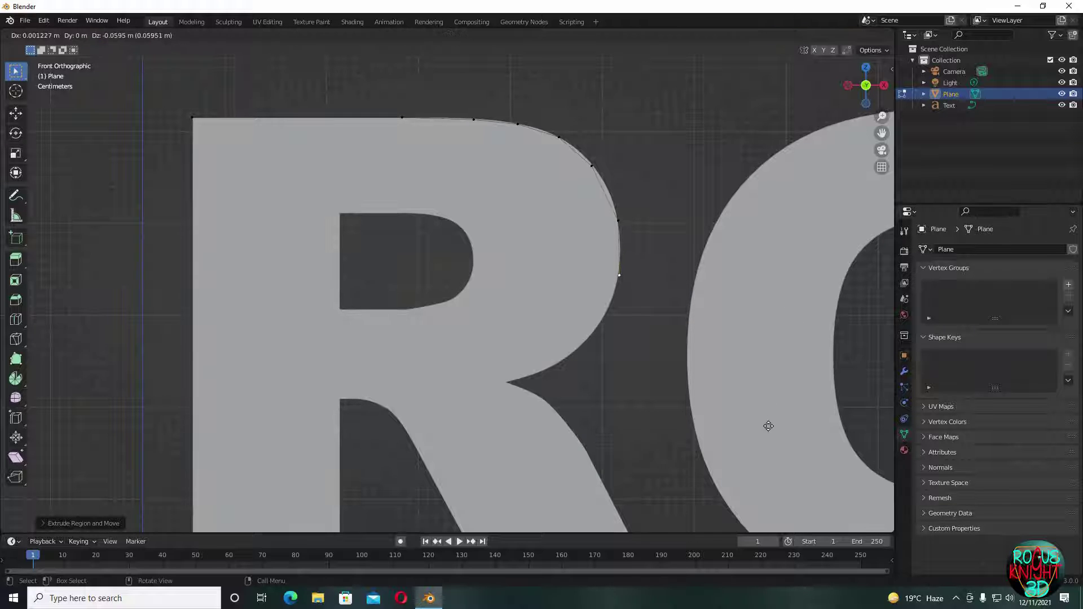
click(768, 426)
- Extrude three vertices along the lower curve of the R's bowl, ending in the notch where the leg begins
key(e)
click(784, 433)
key(e)
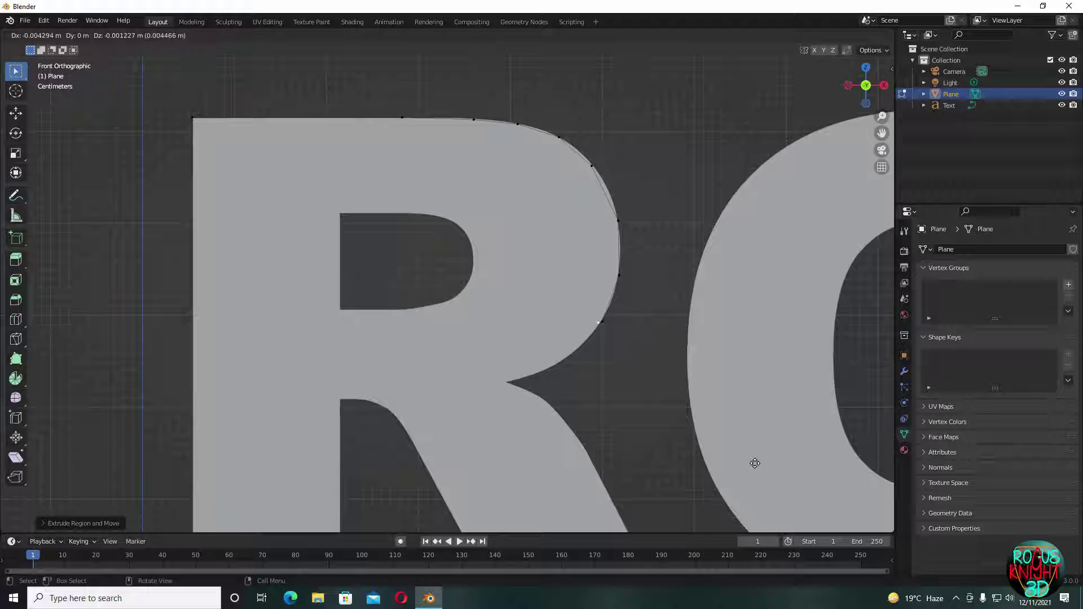
click(753, 464)
key(e)
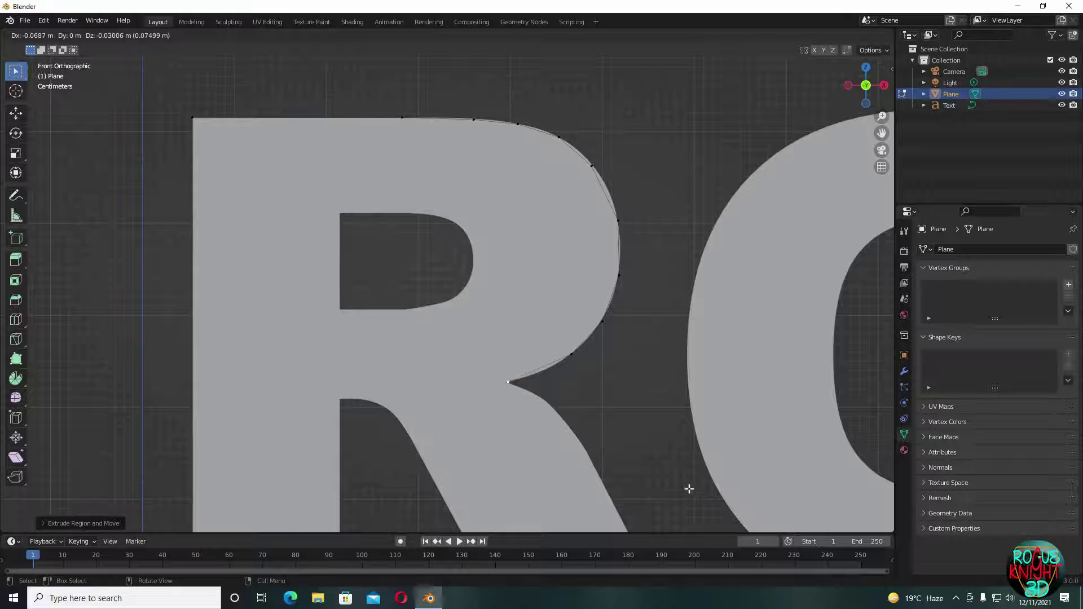
click(689, 488)
- Extrude vertices from the notch down the outer edge of the R's leg and across the leg's foot
shift+middle_drag(632, 309, 594, 138)
key(e)
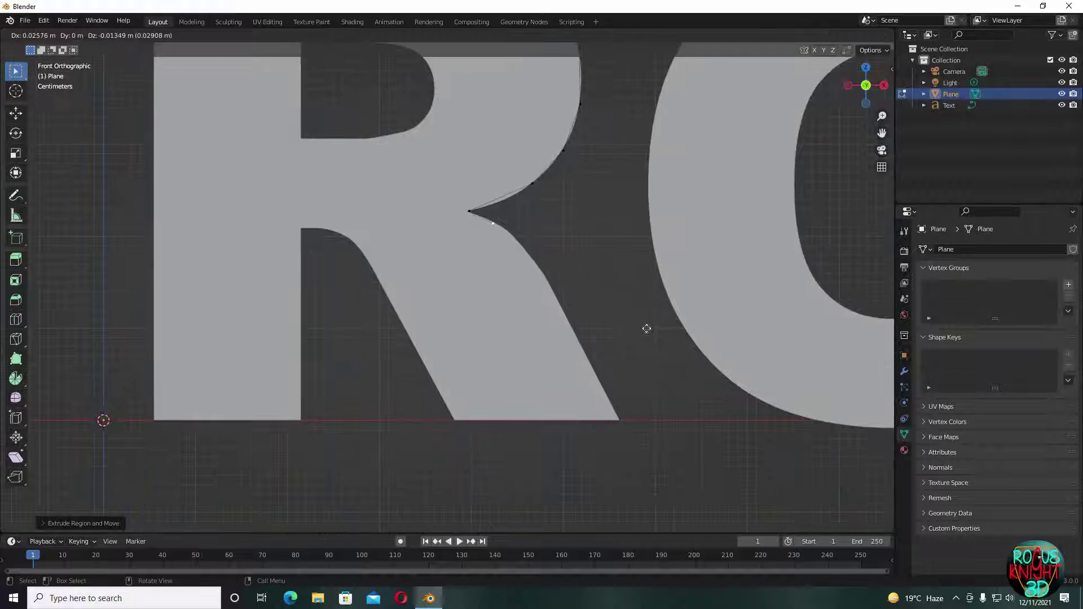
click(646, 328)
key(e)
click(675, 352)
key(e)
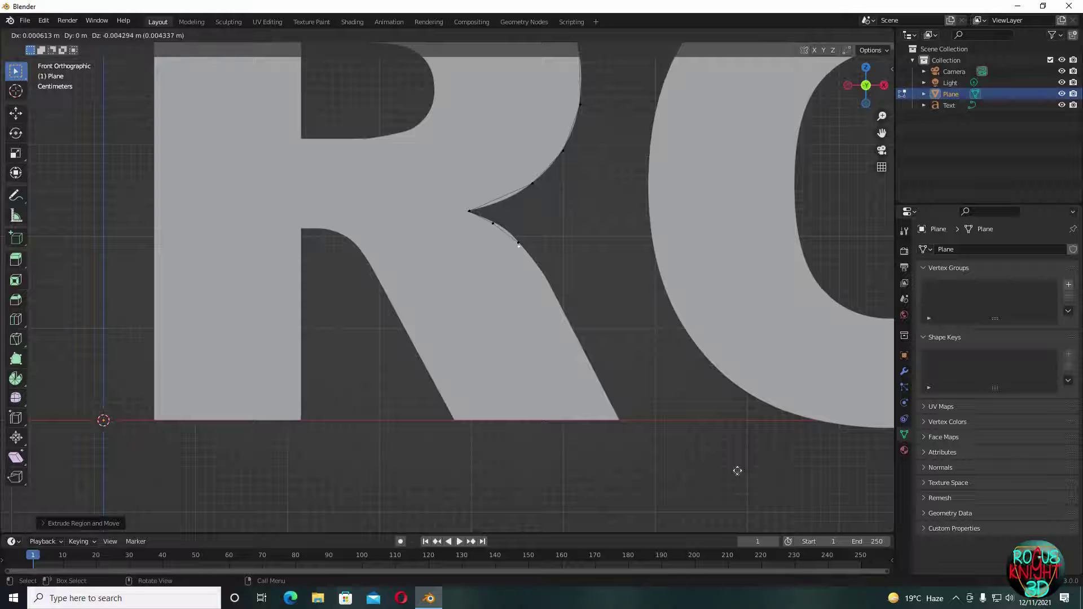
click(747, 527)
key(e)
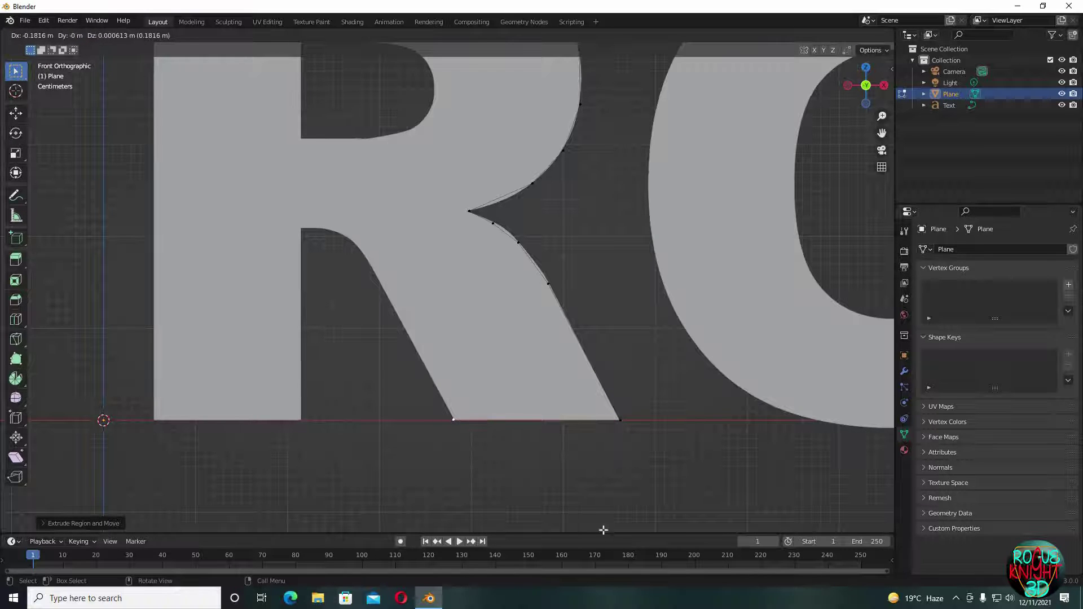
click(587, 491)
- Extrude vertices up the inner edge of the R's leg and around the small curve towards the stem
key(e)
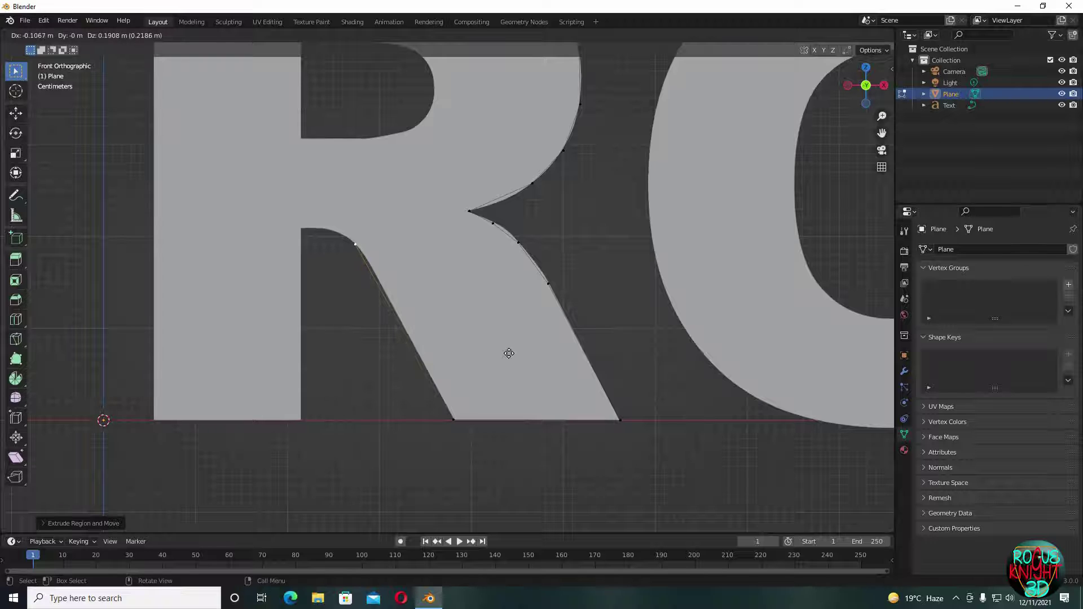
click(514, 359)
key(e)
click(496, 341)
key(e)
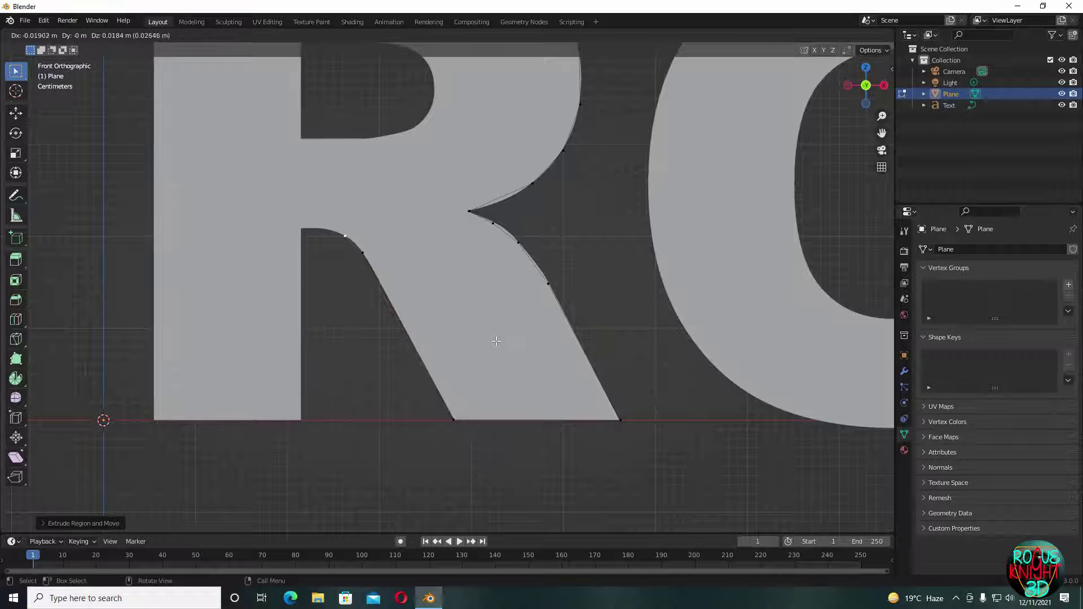
click(452, 334)
- Extrude vertices down the inner side of the R's stem and across its base to the lower-left outer corner
key(e)
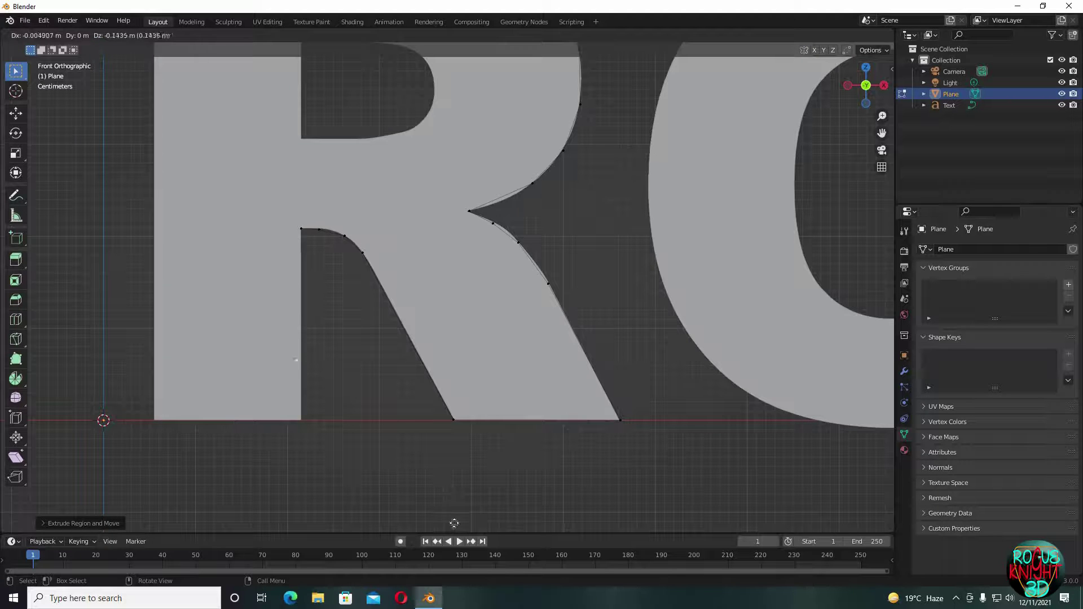
click(454, 521)
key(e)
key(x)
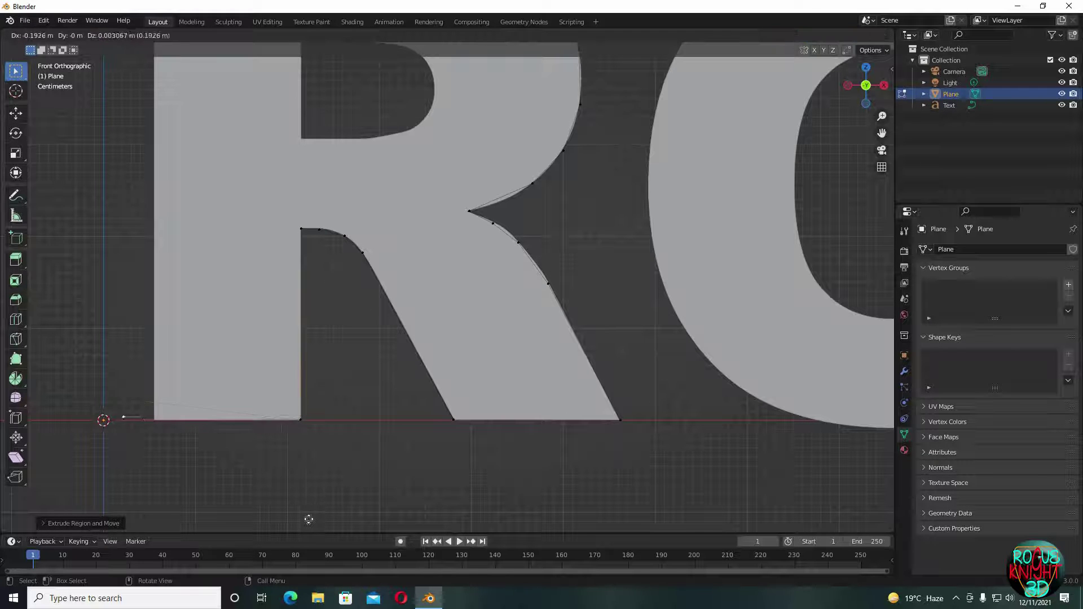
click(290, 471)
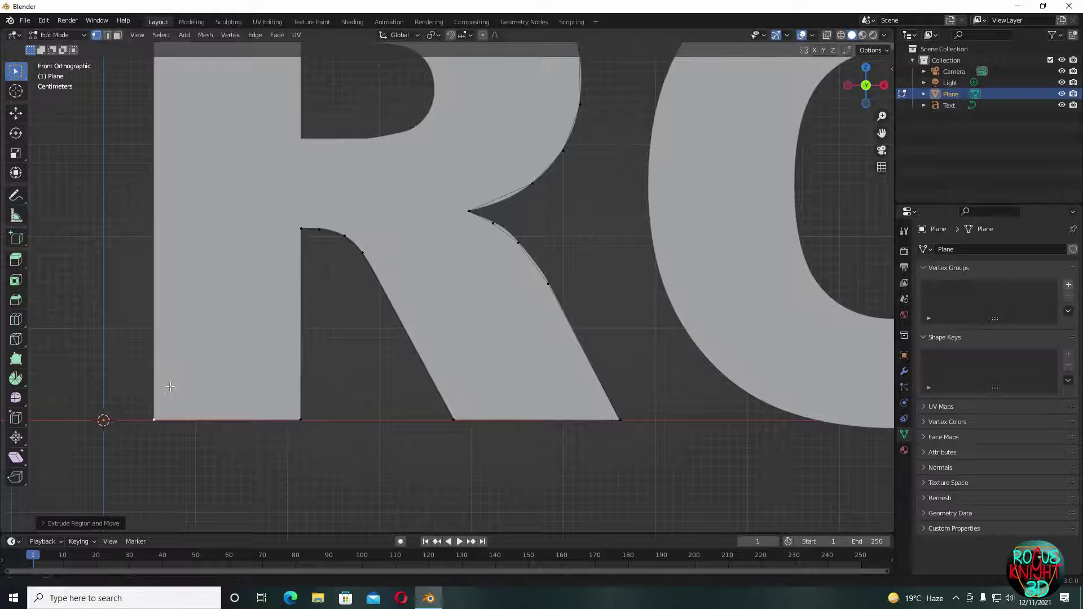
- Turn on Auto Merge for the mesh and set the snapping target to Vertex
shift+middle_drag(127, 236, 171, 329)
scroll(210, 237, down, 1)
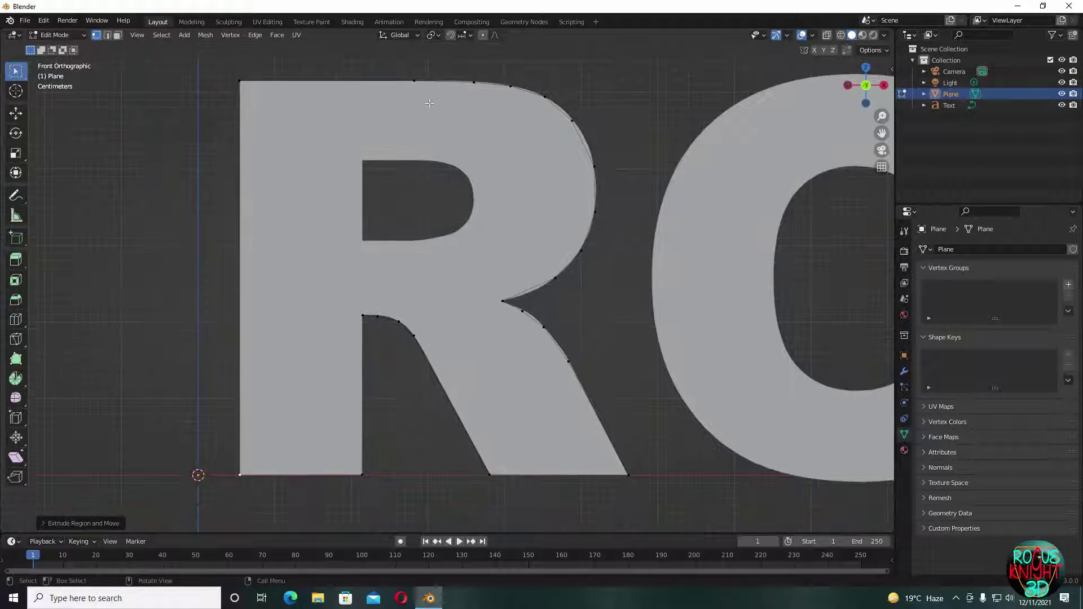
click(871, 50)
click(864, 148)
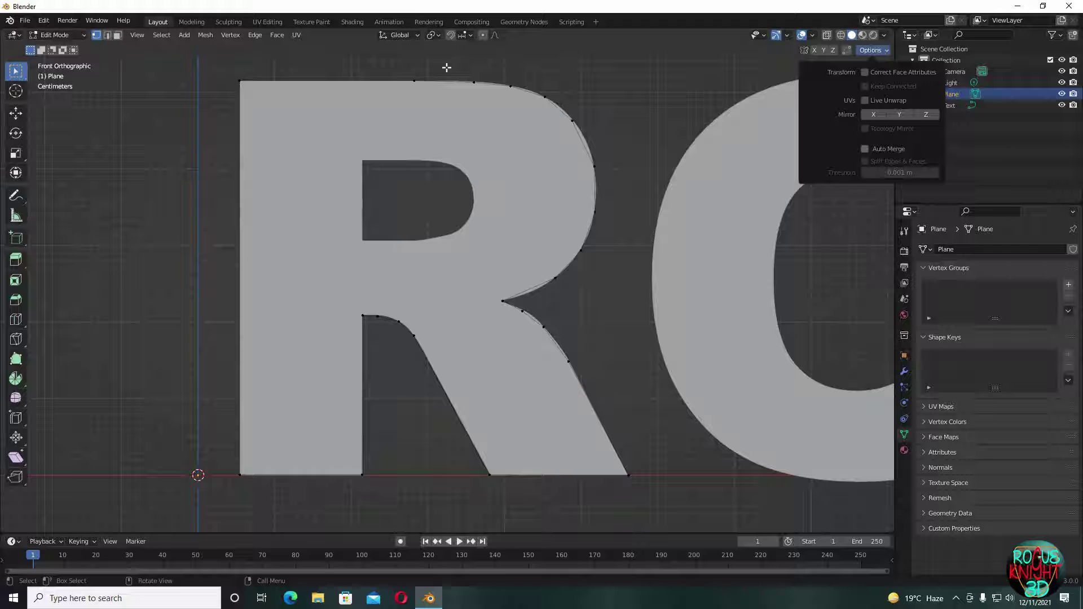
click(469, 35)
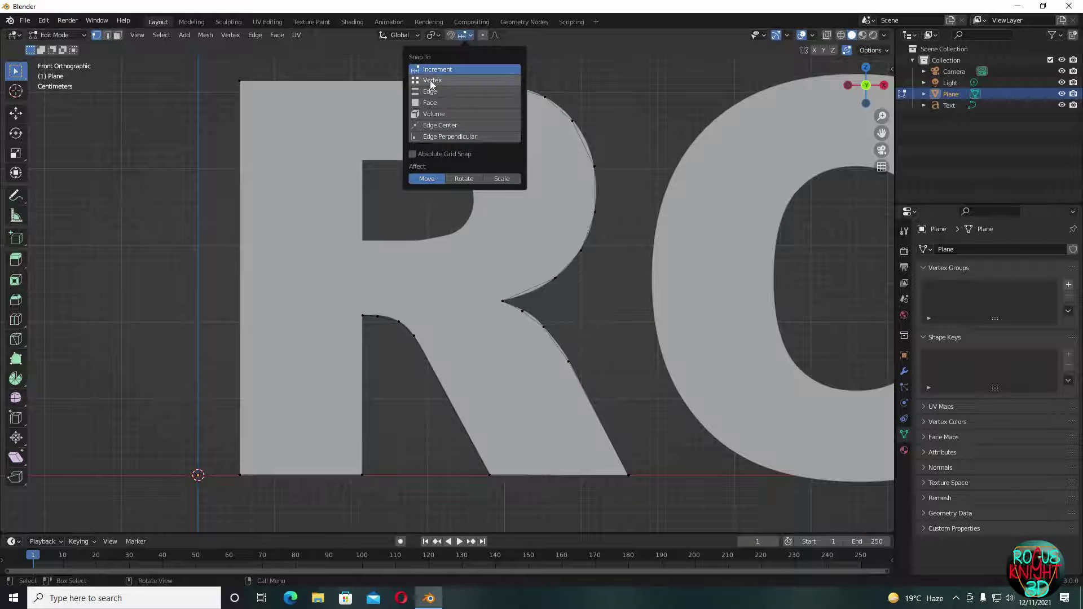
click(430, 81)
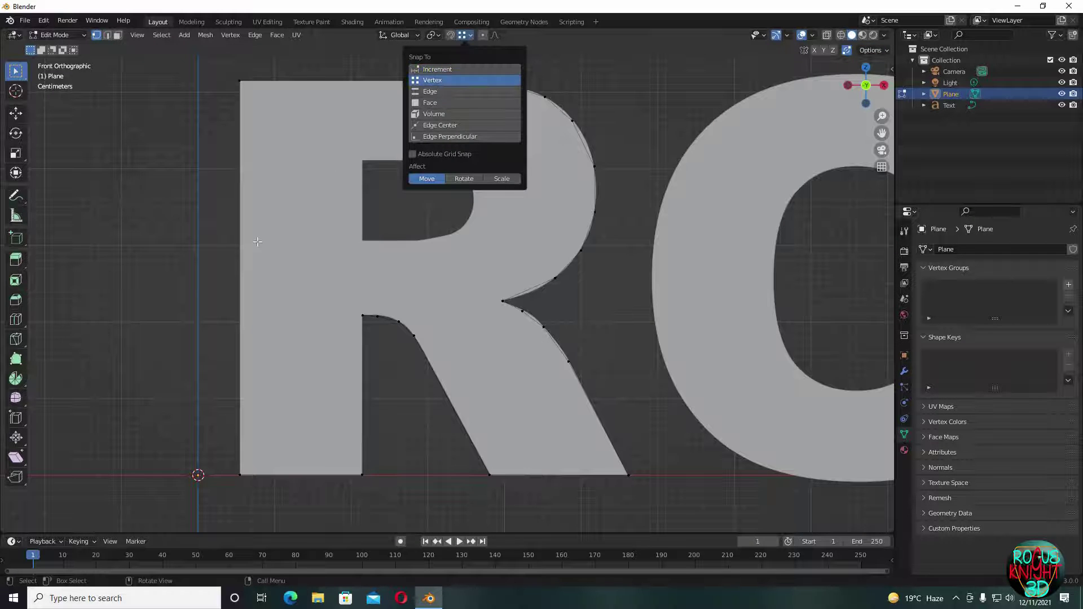
- Extrude the R's lower-left corner vertex up the stem's outer side, snapping it to the upper-left starting corner
click(241, 475)
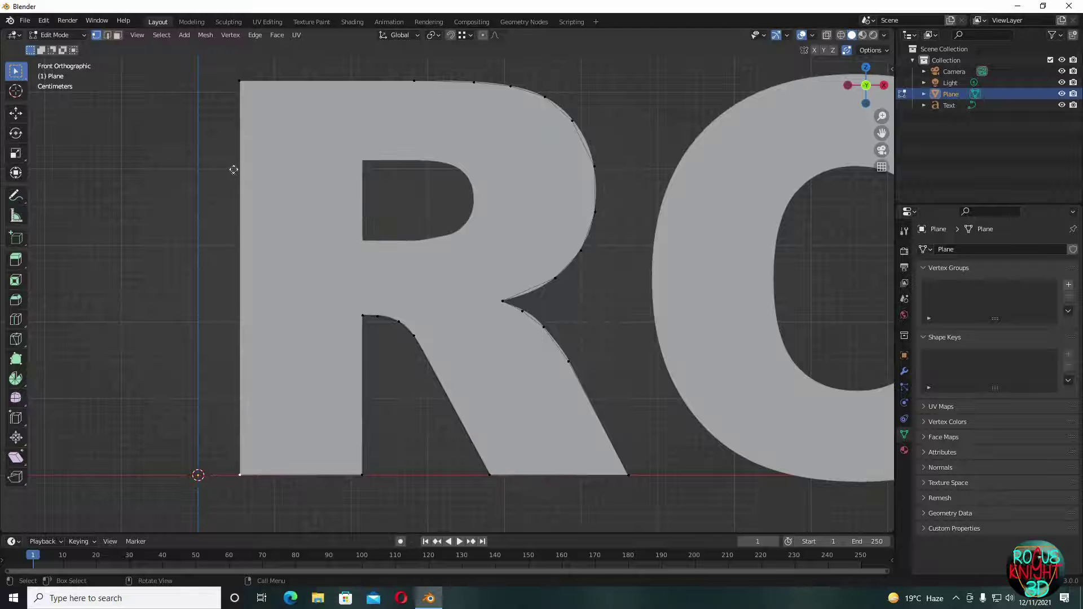
key(e)
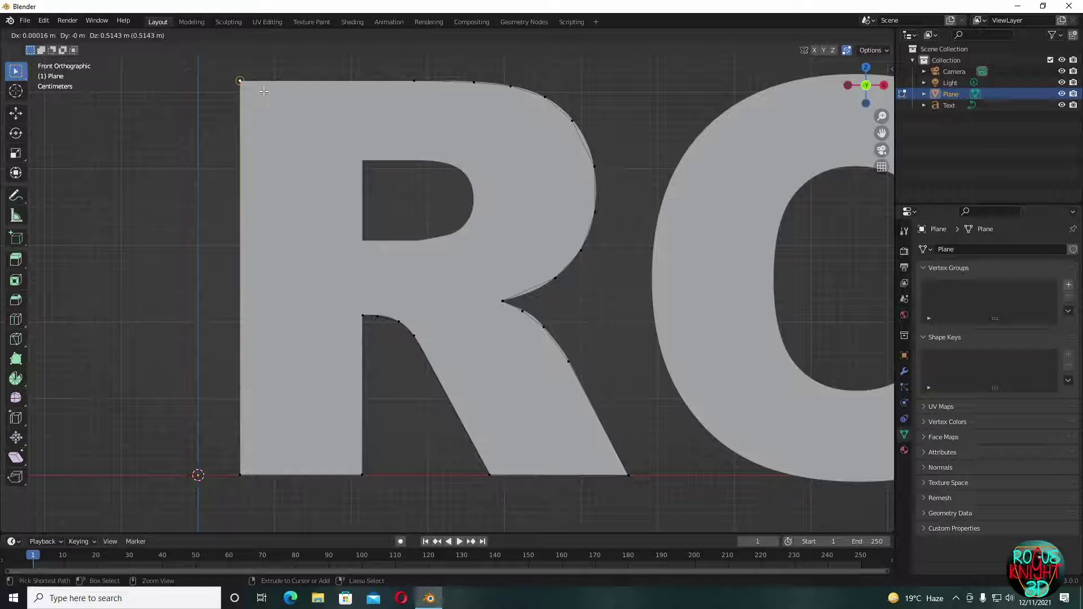
click(263, 91)
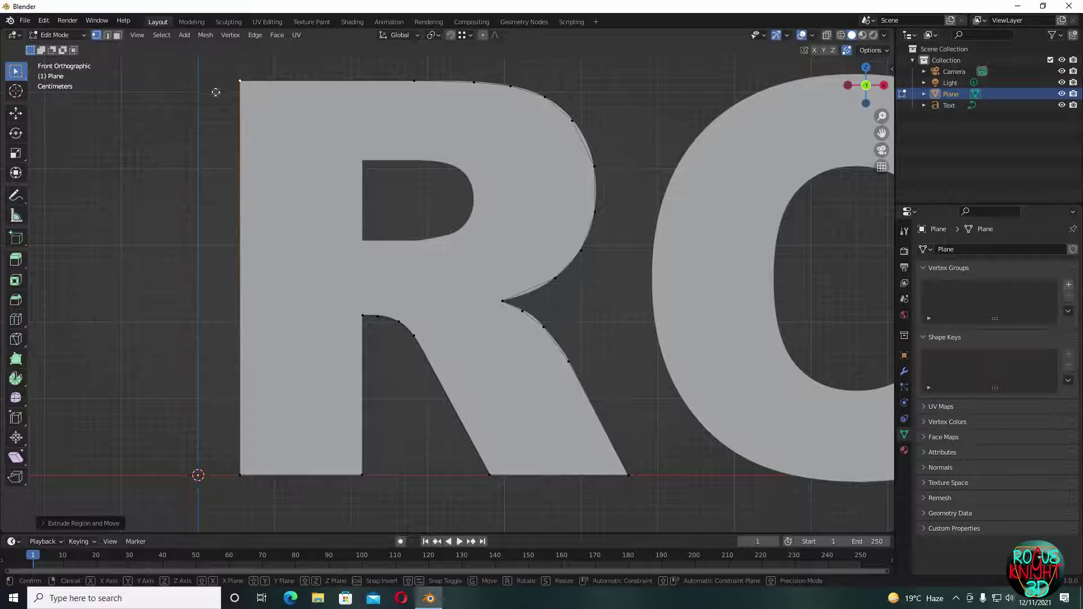
key(e)
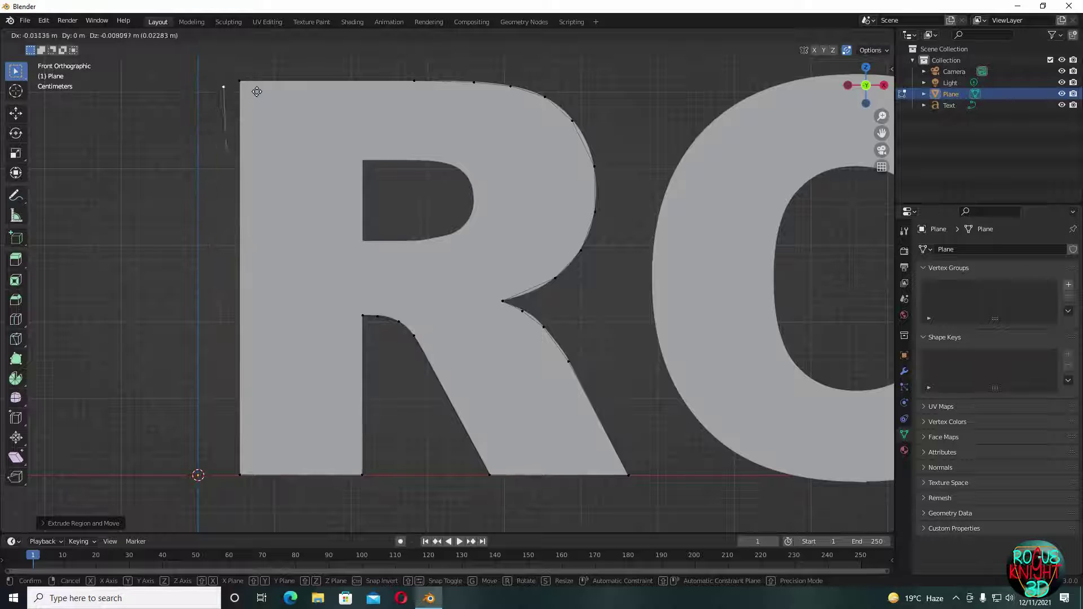
click(239, 82)
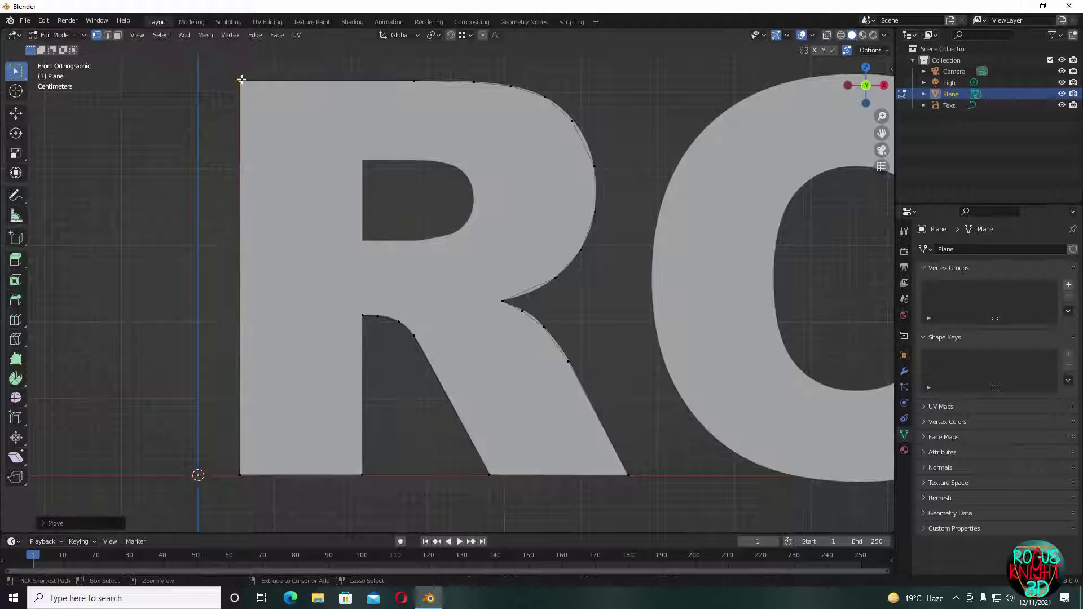
- Move the last extruded vertex exactly onto the starting corner vertex to merge them and close the R's outline
scroll(314, 186, up, 5)
scroll(179, 256, up, 8)
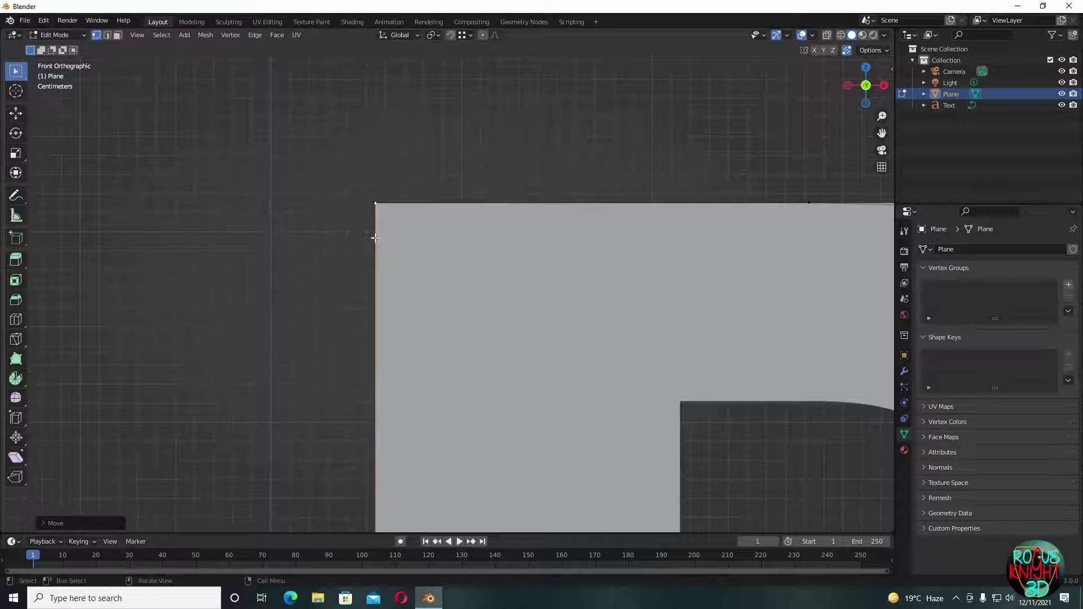
scroll(178, 256, up, 2)
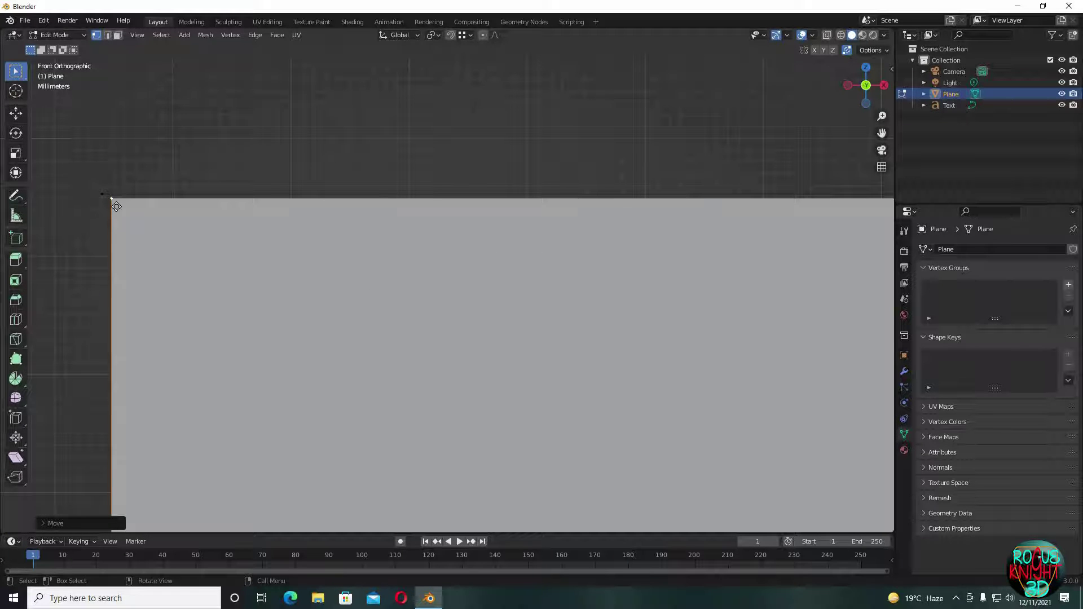
key(g)
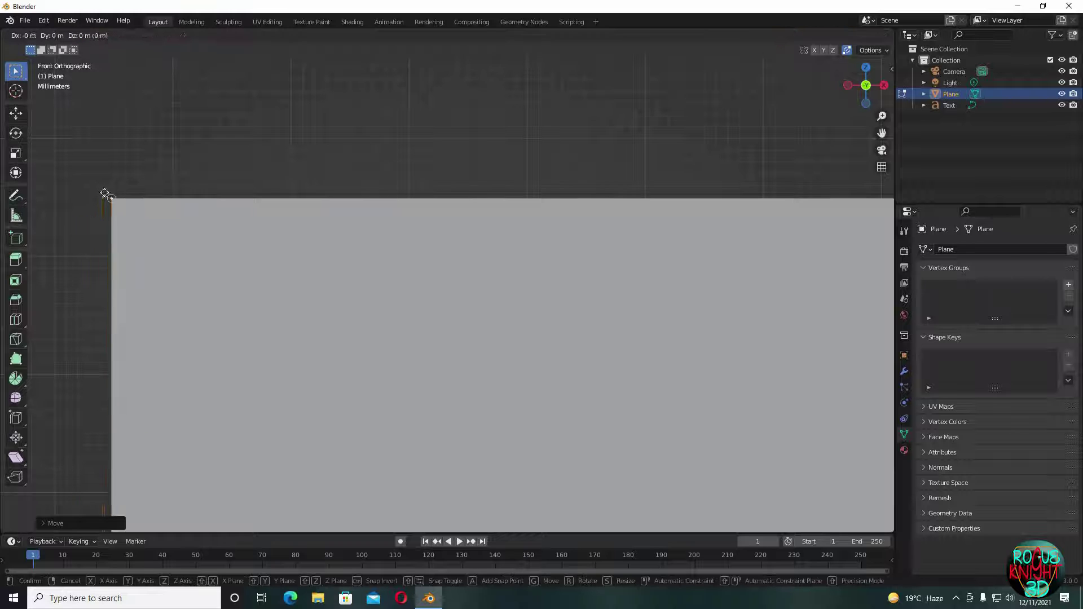
click(102, 194)
key(a)
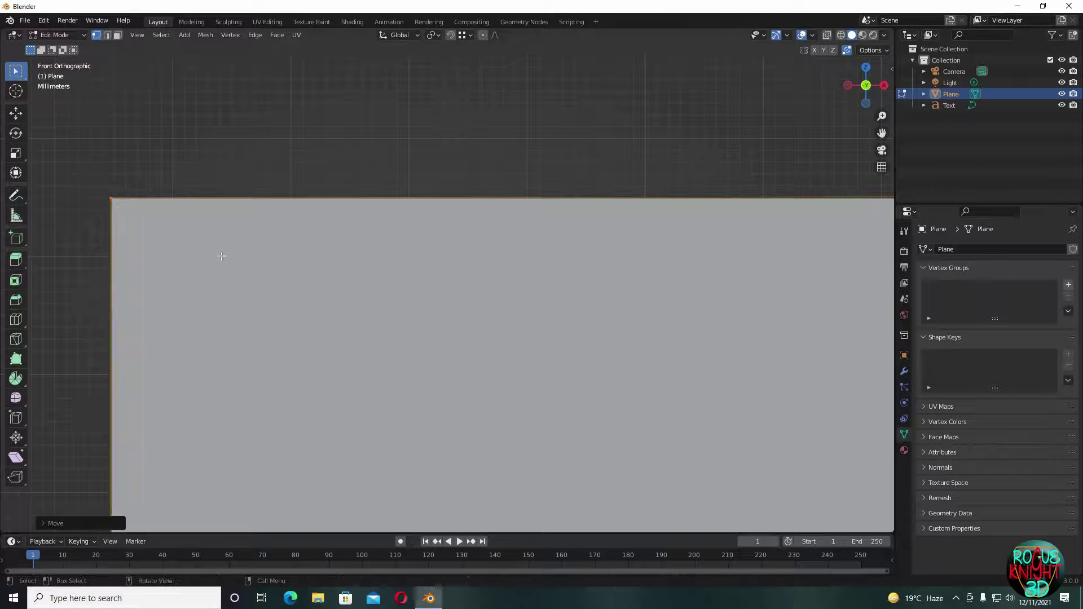
- Leave Edit Mode, show the outliner's selectability toggles and make the Text object unselectable
scroll(252, 237, down, 6)
scroll(429, 317, down, 5)
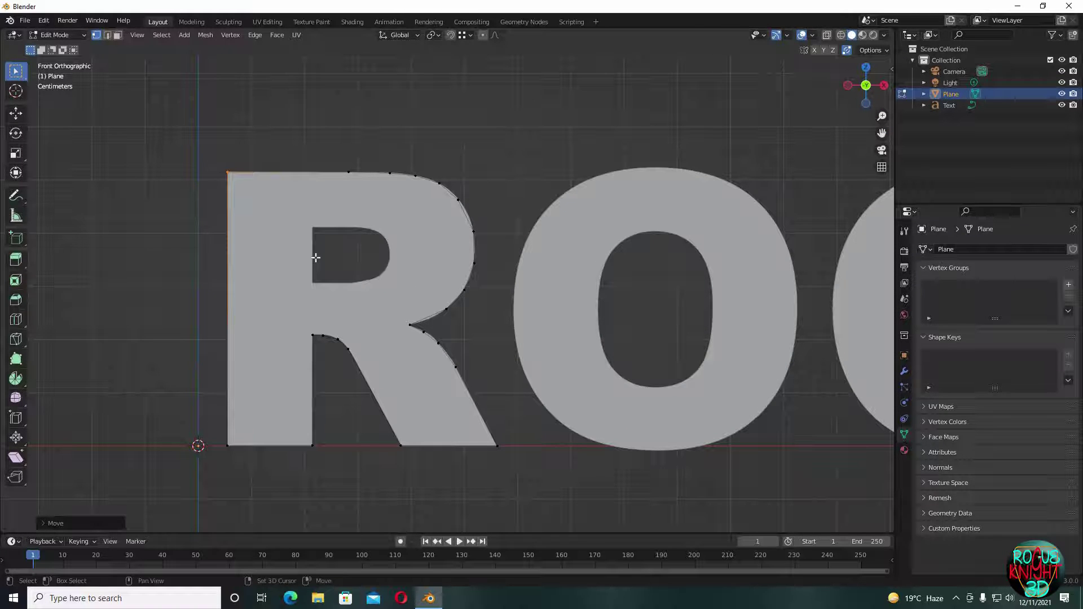
shift+middle_drag(600, 246, 389, 245)
key(Tab)
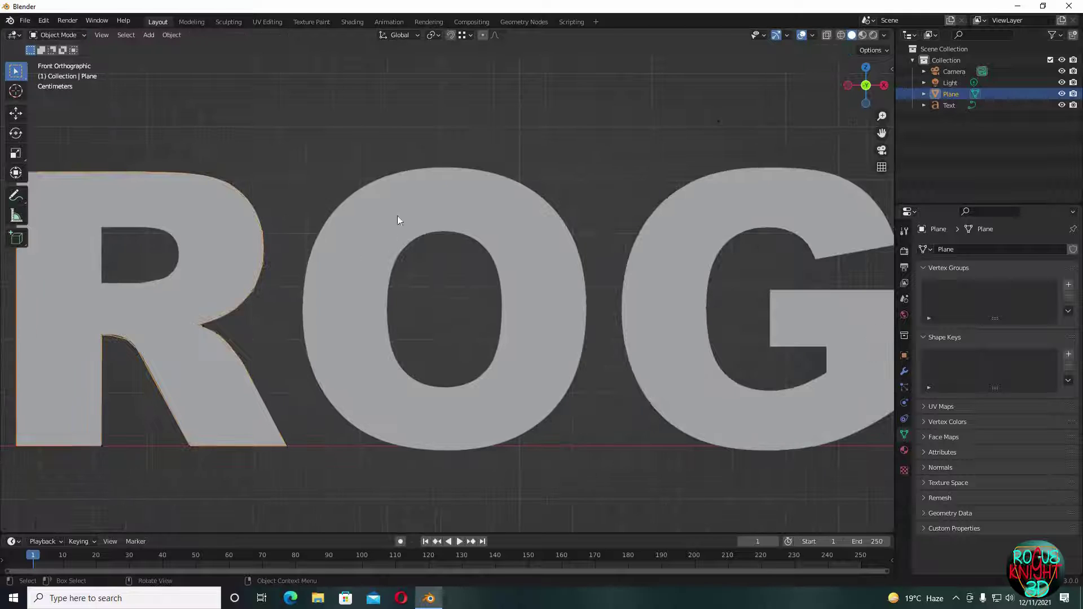
click(425, 219)
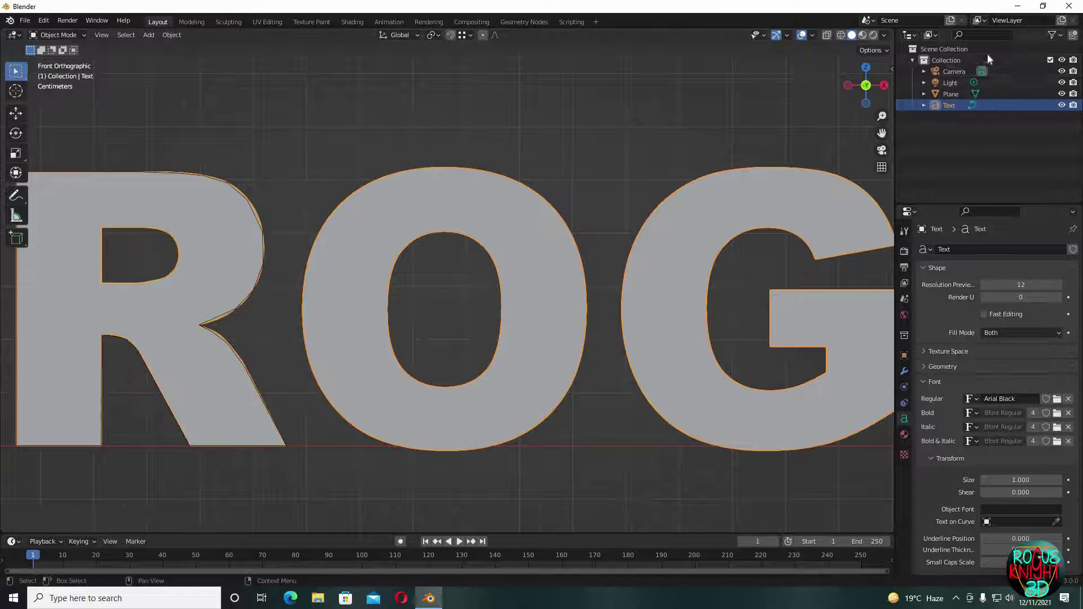
click(1052, 35)
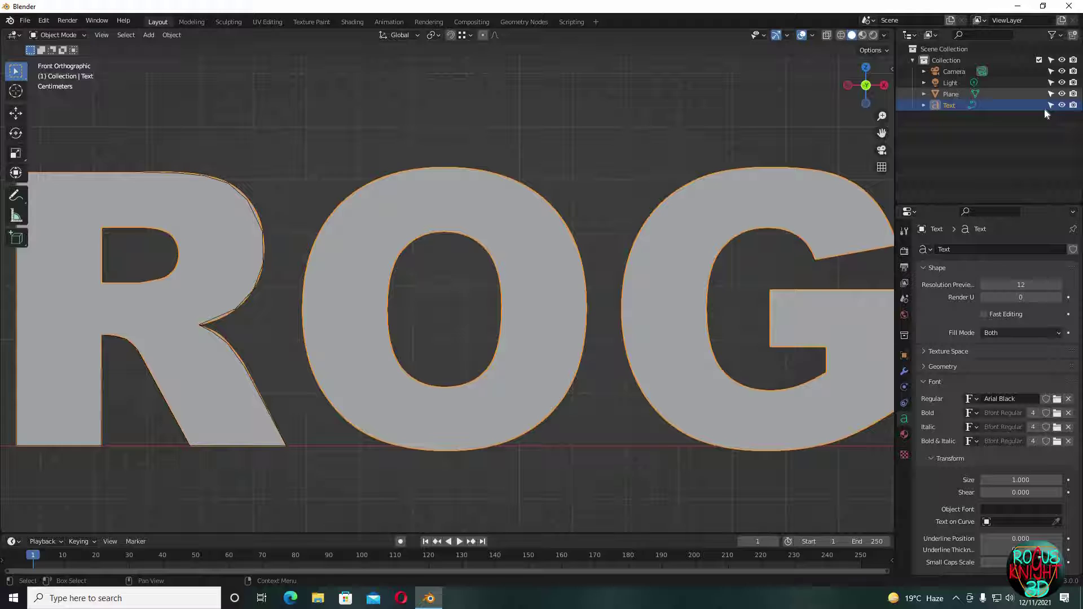
click(1051, 105)
- Add a mesh circle with 12 vertices
key(shift+a)
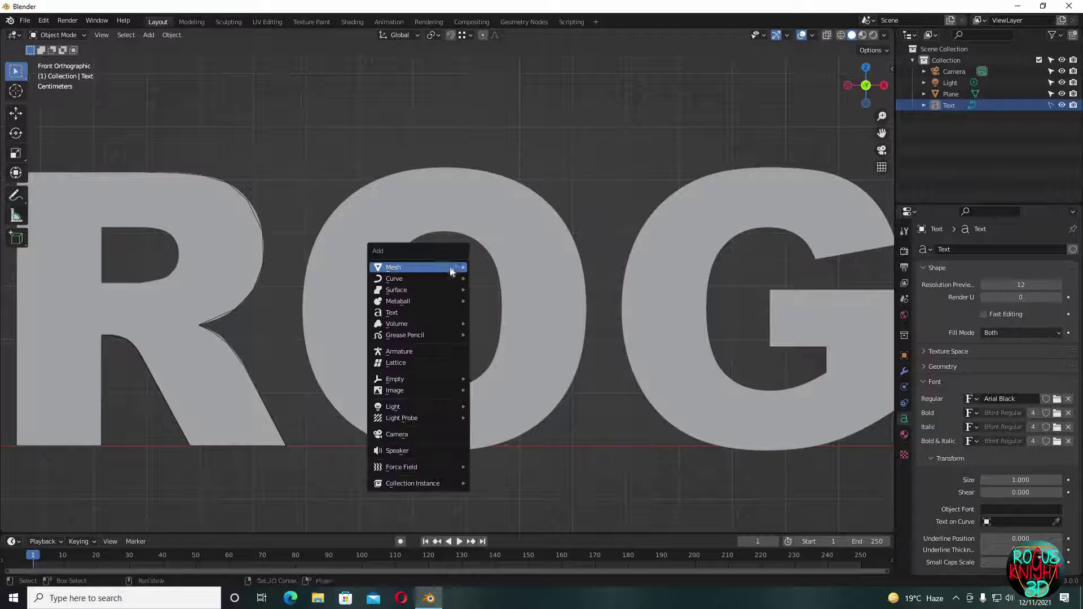
mouse_move(449, 266)
click(508, 291)
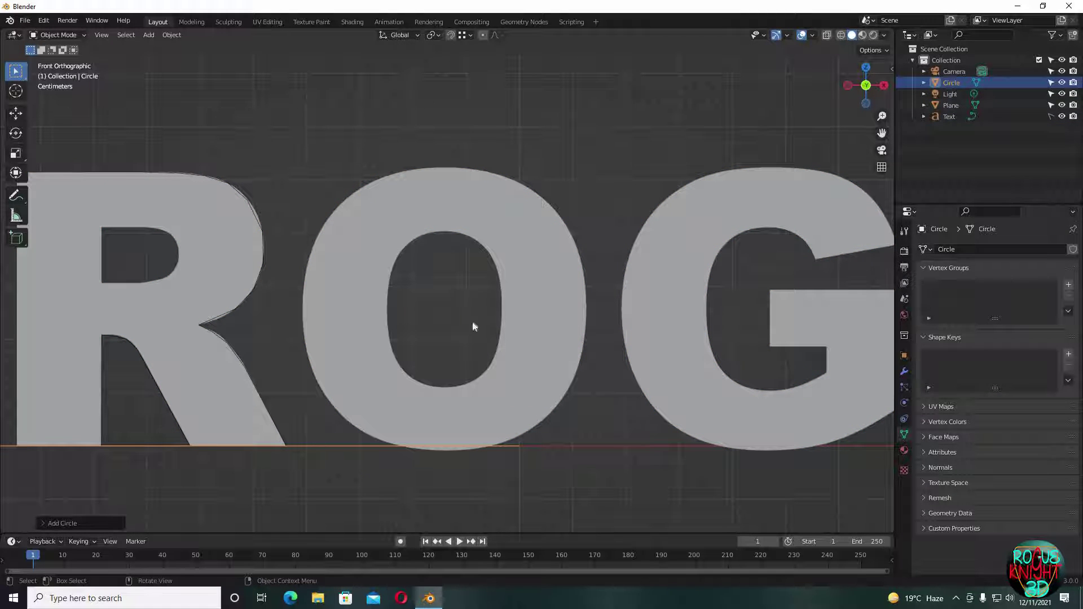
click(56, 523)
click(145, 400)
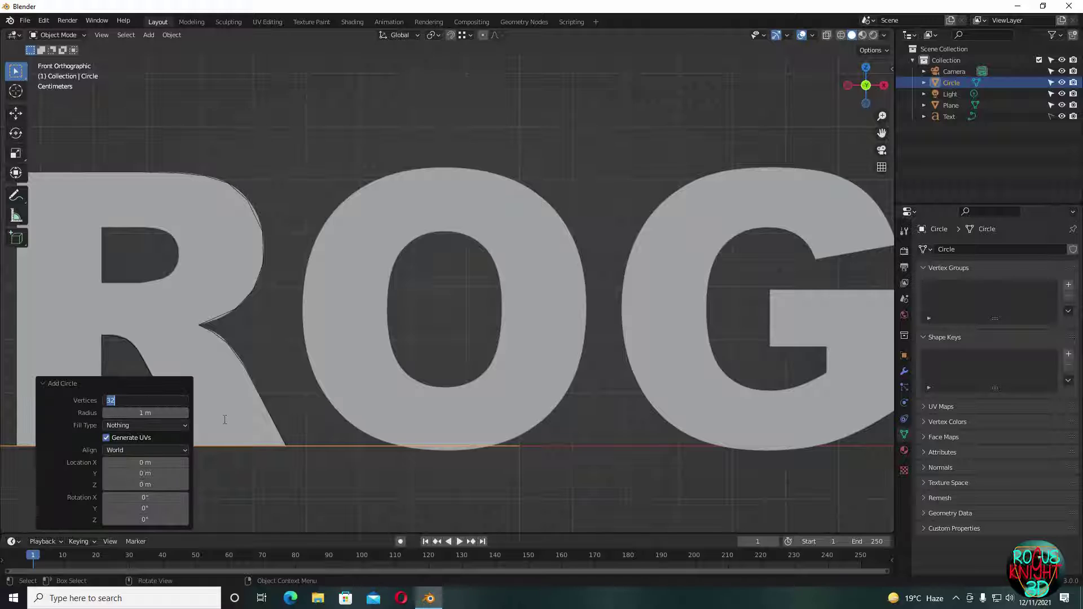
text(12)
key(Return)
- Rotate the circle 90° around the X axis and scale it down to about 0.453
key(Tab)
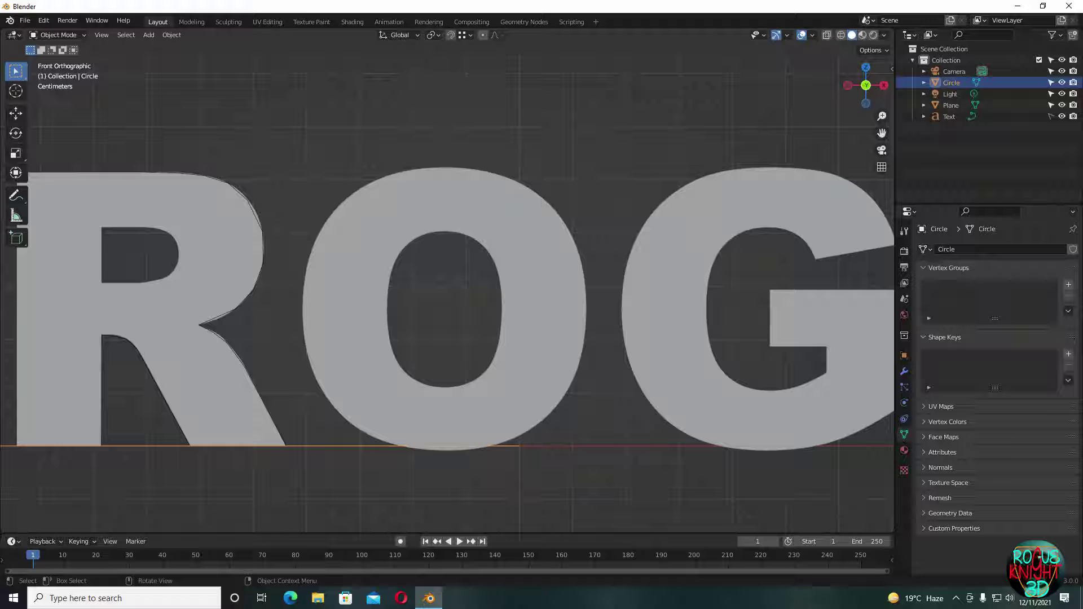
text(rx)
text(90)
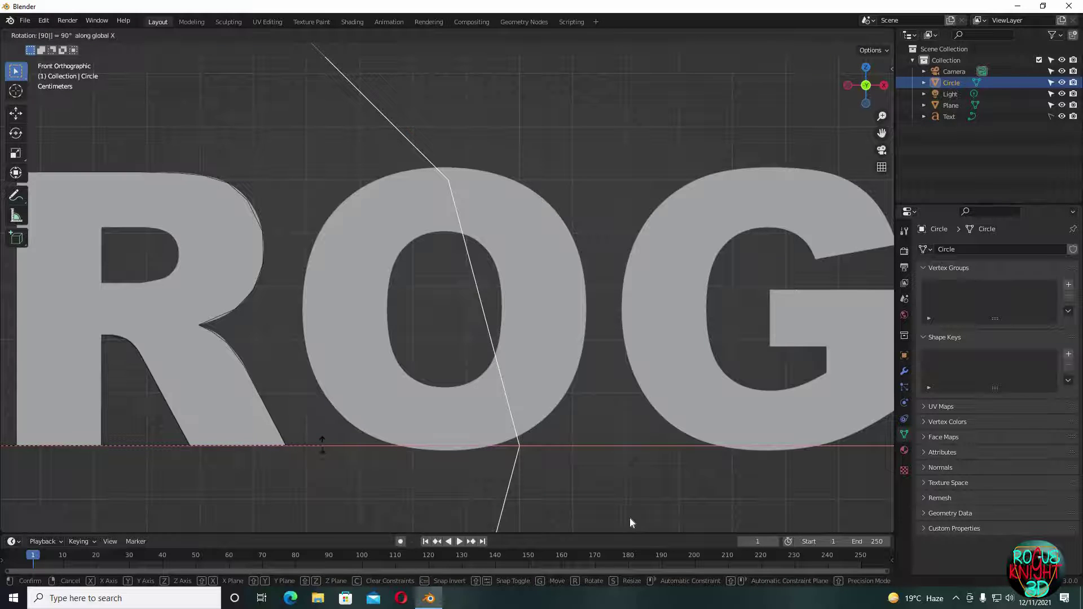
key(Return)
key(s)
click(283, 446)
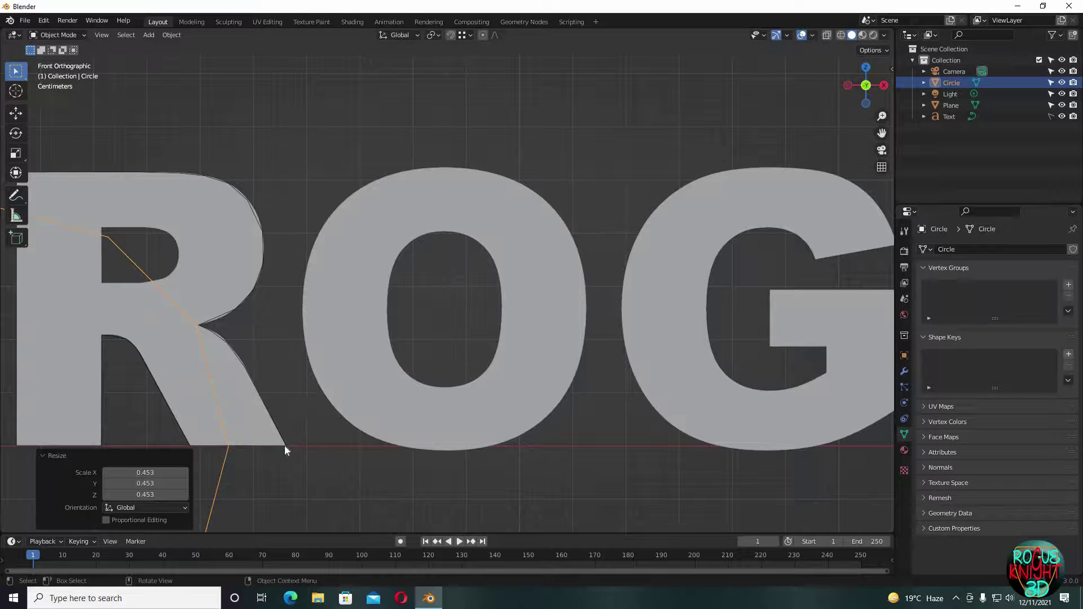
- Move and scale the circle to fit the O's outer outline, squashing it along Z to about 0.994
key(s)
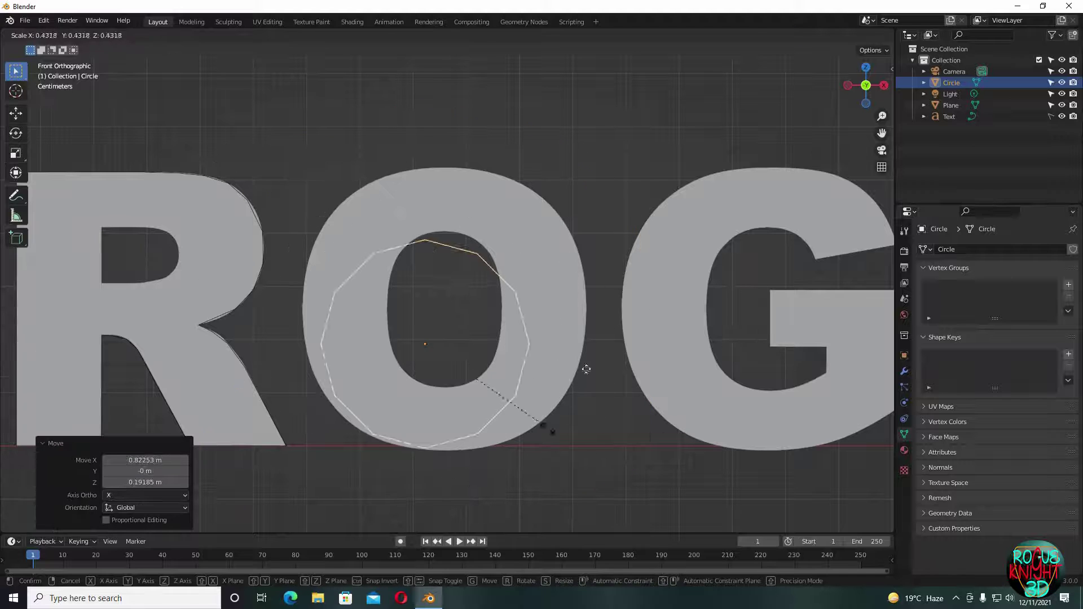
click(587, 361)
key(g)
click(615, 321)
key(s)
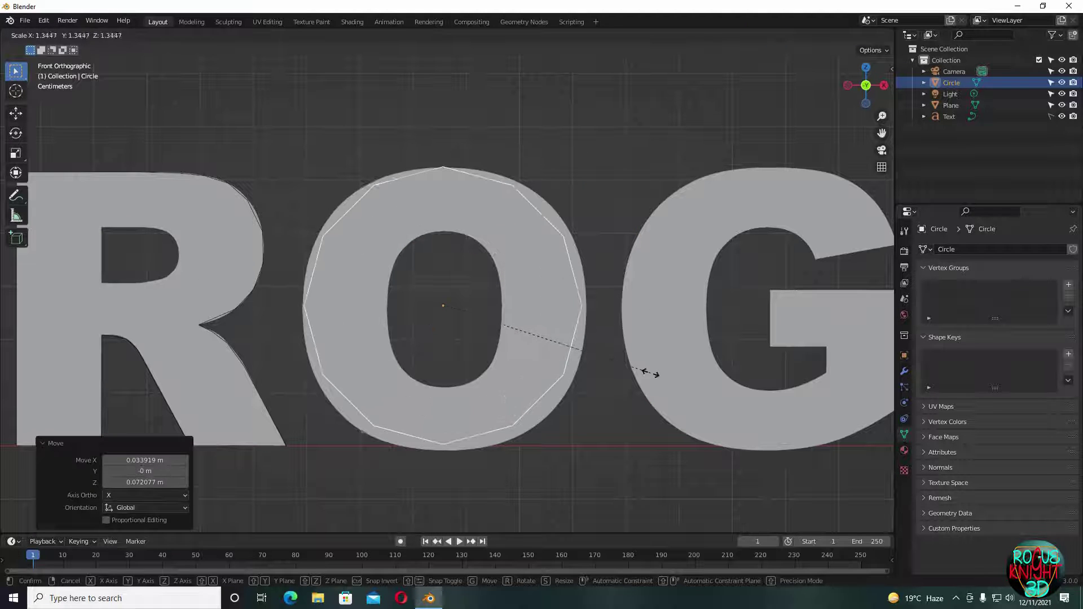
click(658, 380)
key(g)
click(659, 382)
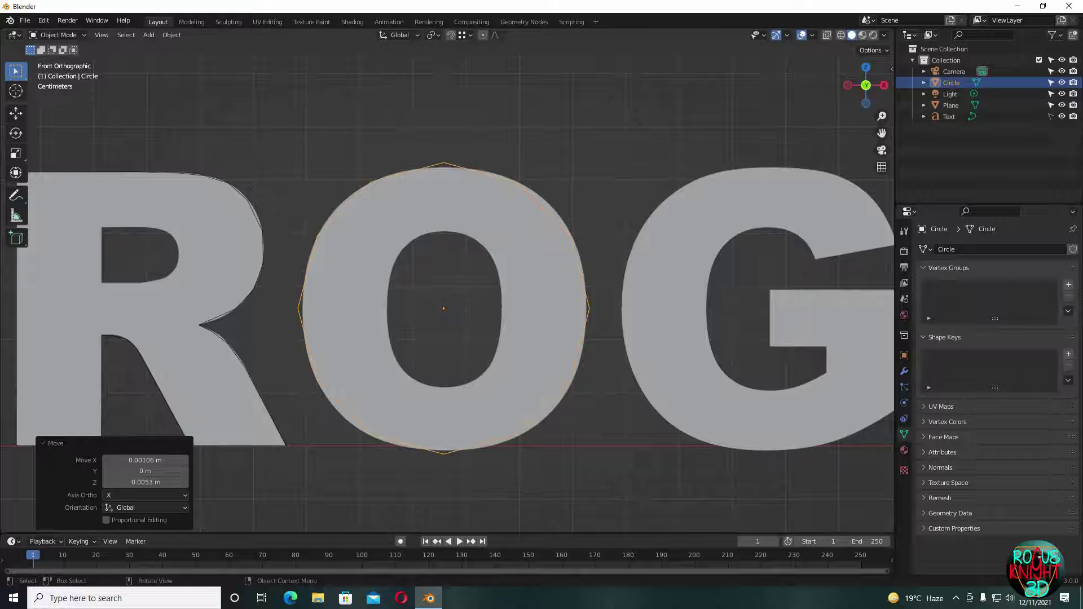
key(s)
key(z)
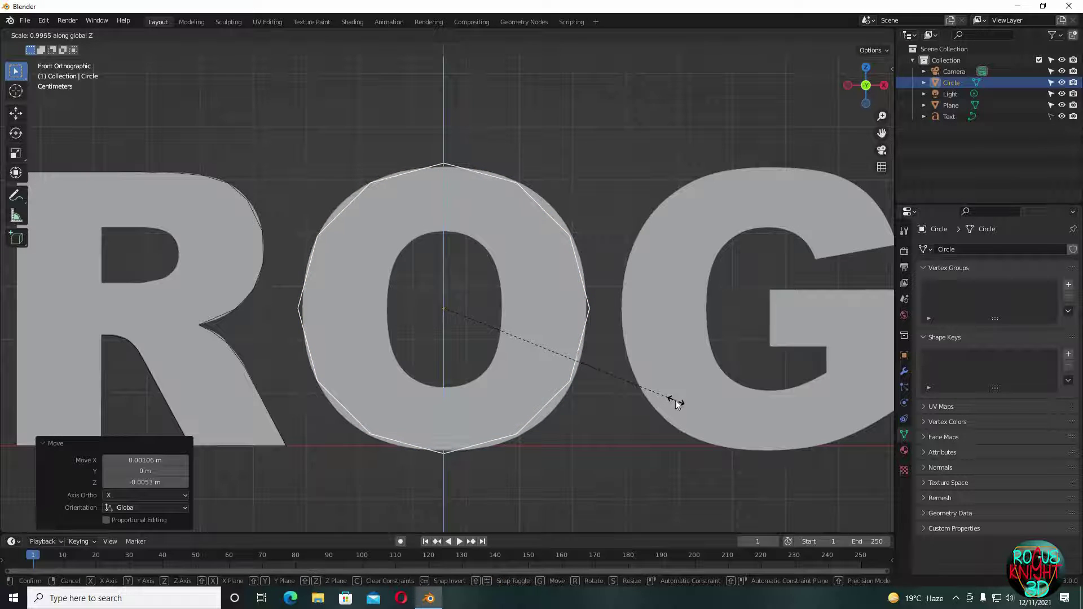
click(676, 402)
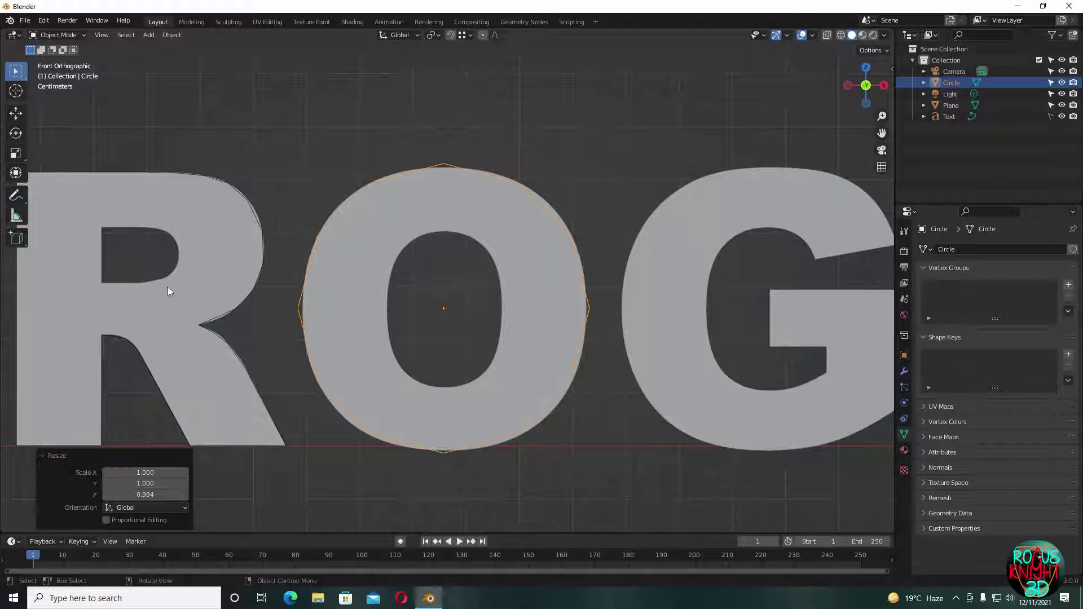
- Duplicate the circle about 0.604 m along X so that it lies over the letter G
shift+middle_drag(346, 356, 173, 341)
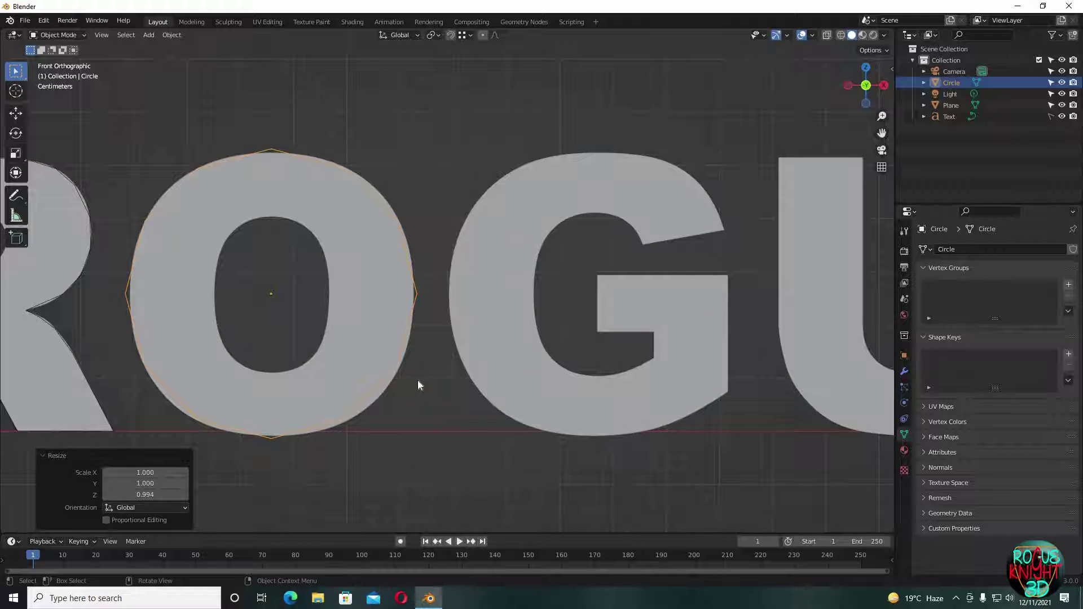
click(402, 342)
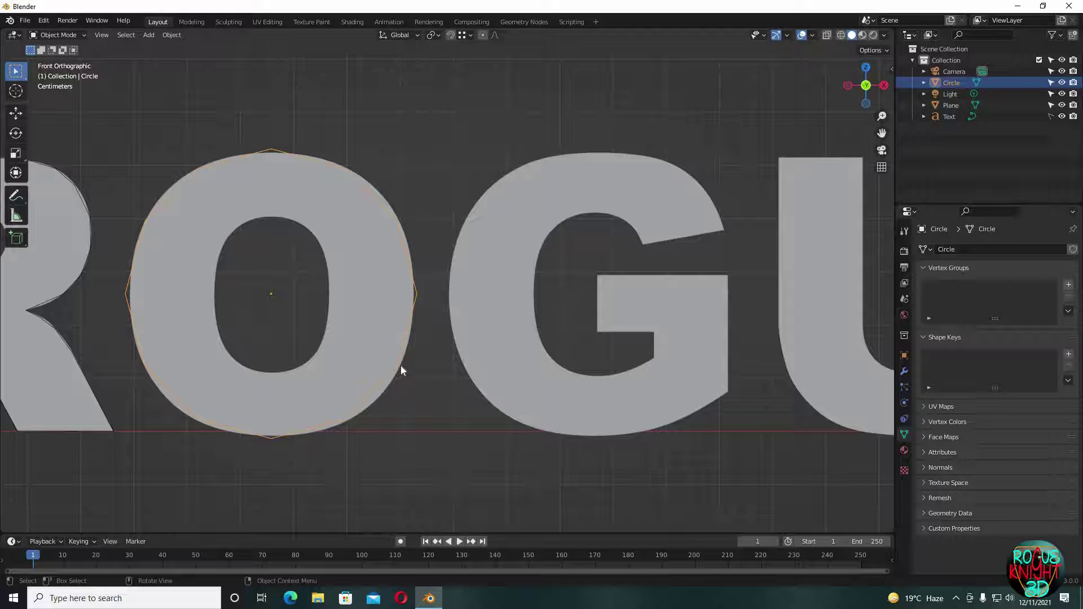
key(shift+d)
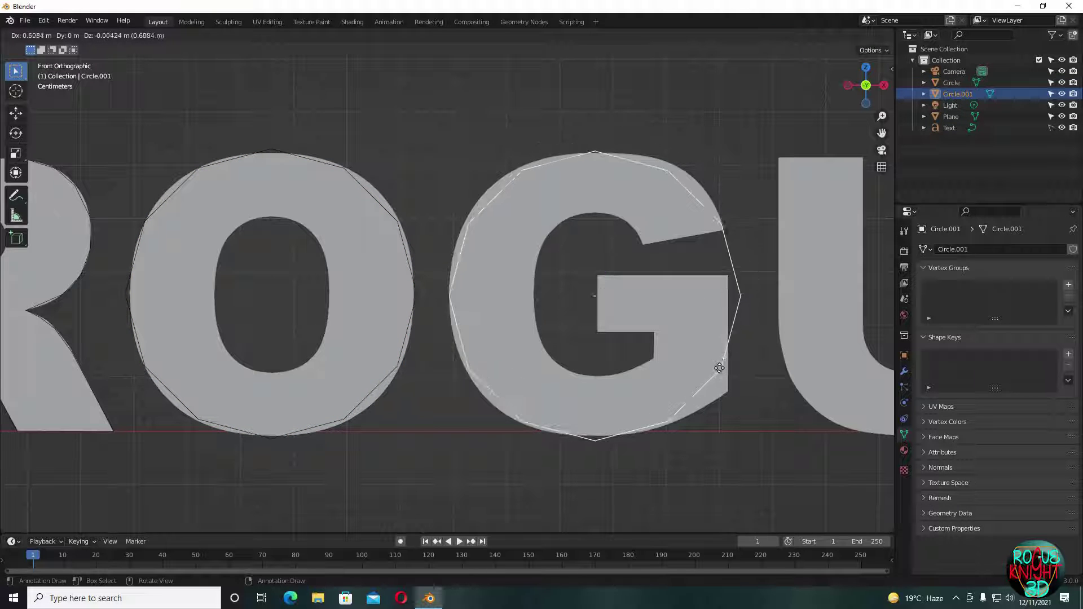
click(722, 367)
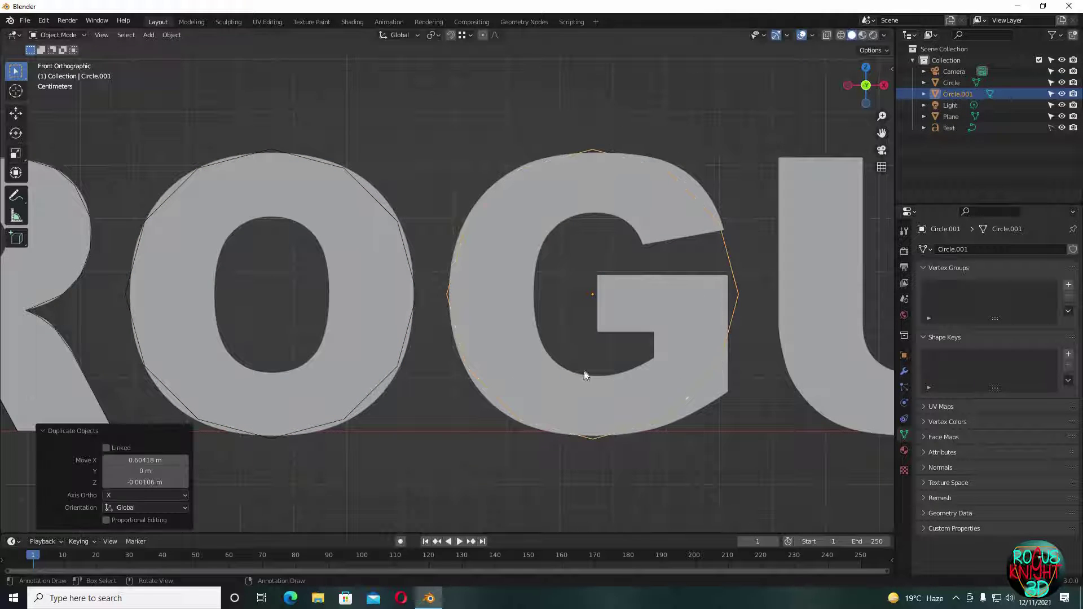
- Delete the rightmost vertex of the circle over the G to open its outline
shift+middle_drag(635, 377, 507, 374)
scroll(523, 290, up, 1)
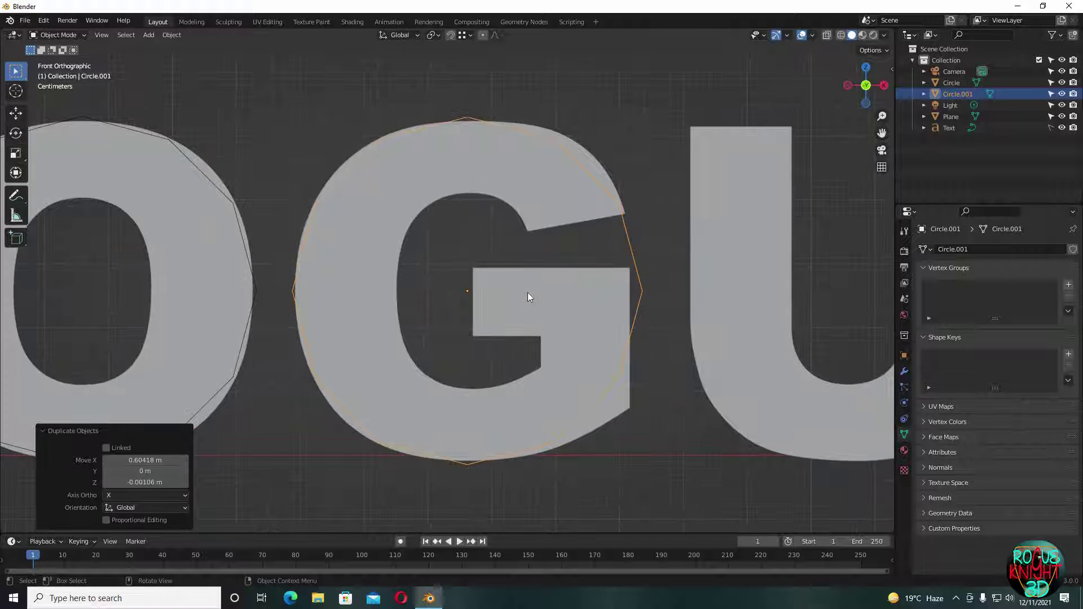
key(Tab)
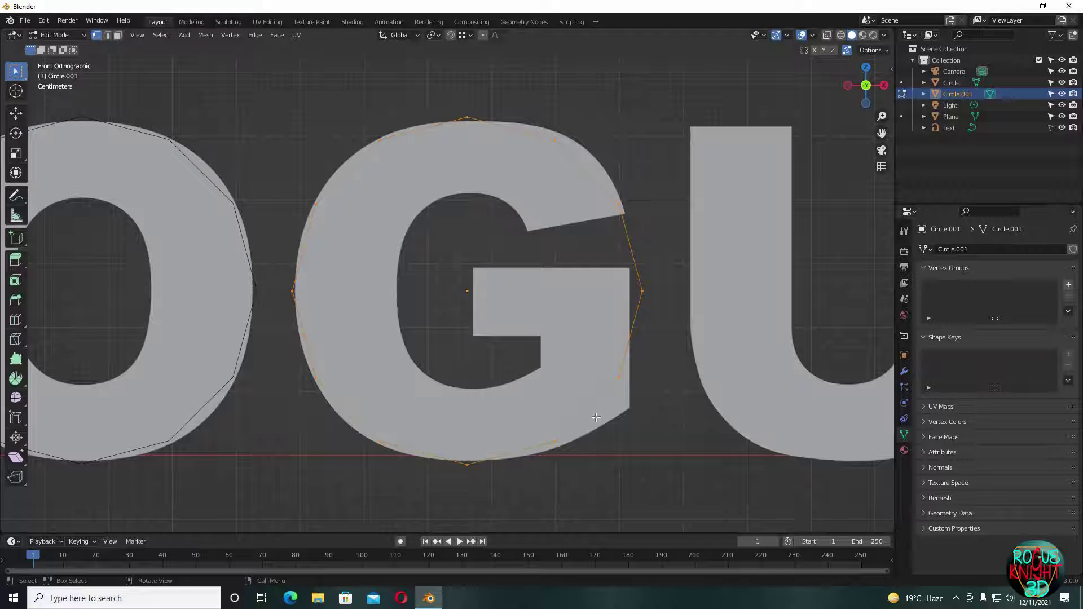
drag(629, 414, 671, 272)
key(x)
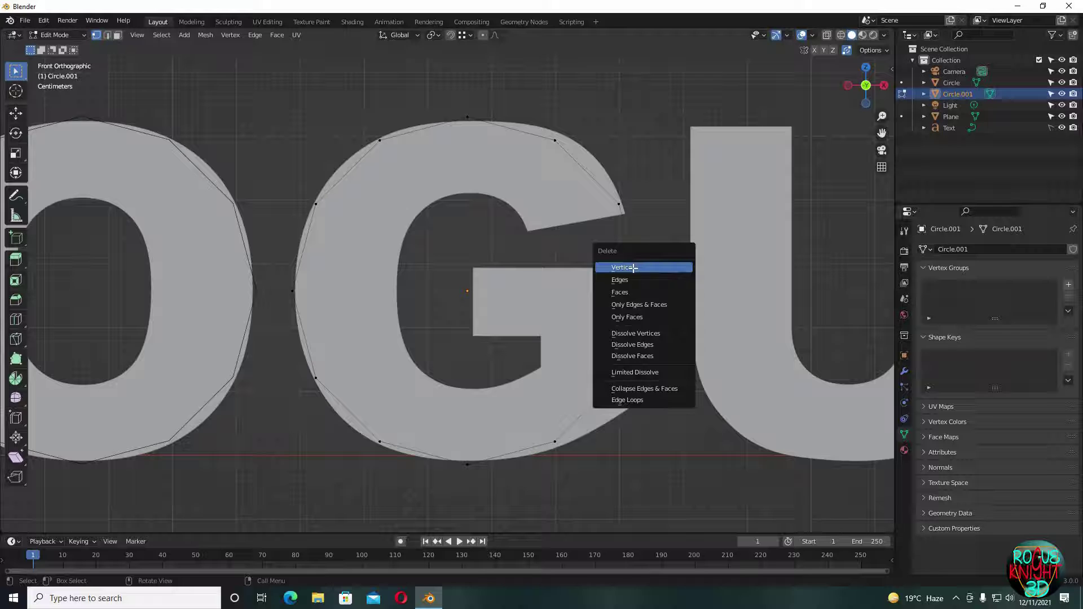
click(633, 268)
- Fit the two upper-right vertices to the G's outer curve and extrude the open end around the slanted tip to its inner corner
click(556, 140)
key(g)
click(558, 133)
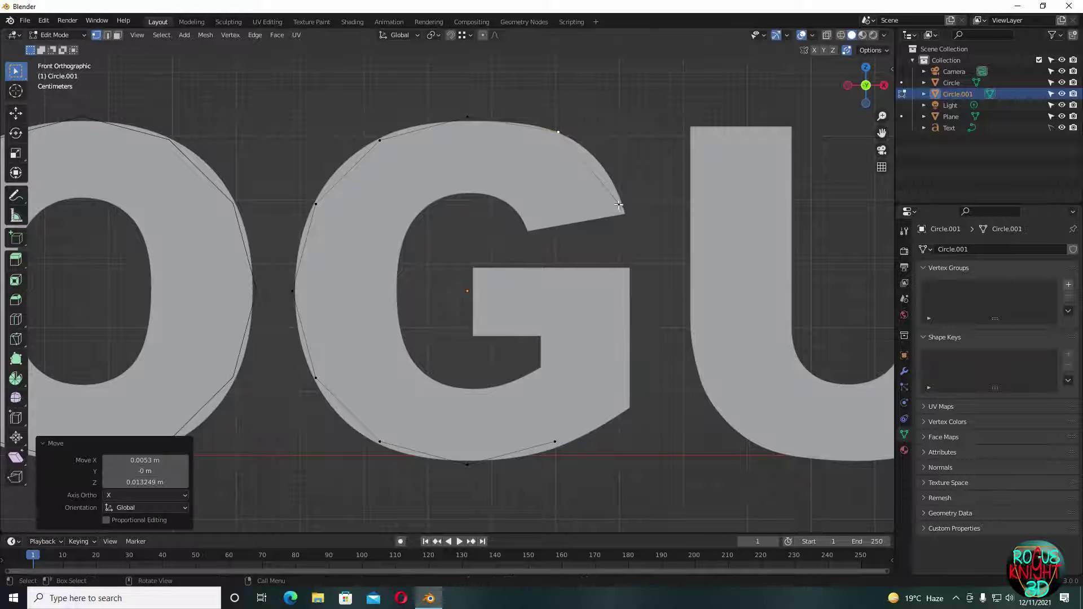
click(621, 199)
key(g)
click(612, 170)
key(e)
click(541, 258)
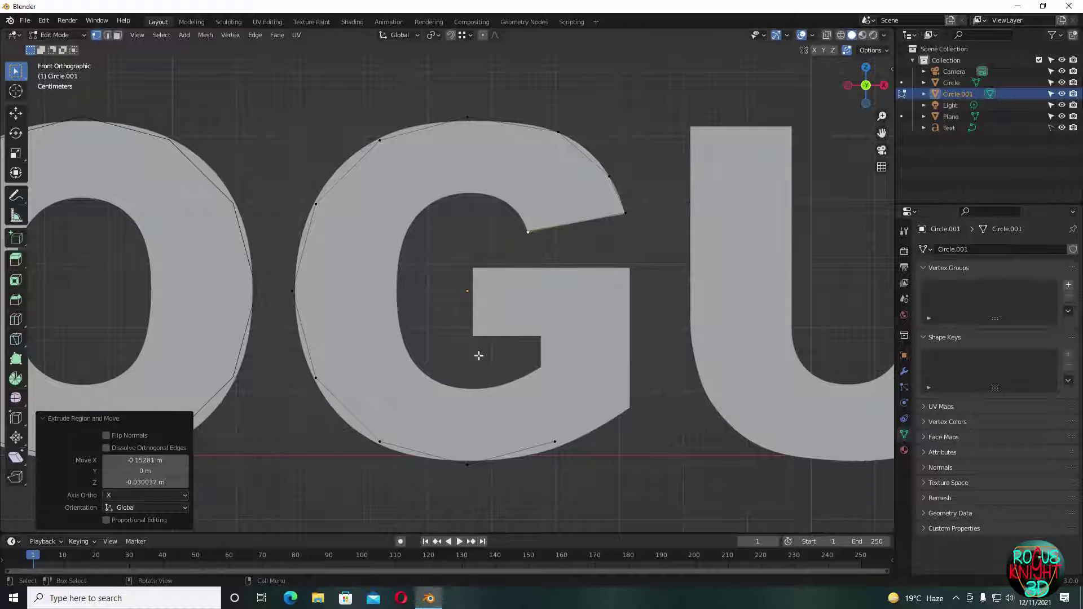
- Nudge the circle's bottom and lower-left vertices onto the outer curve of the G
click(553, 448)
drag(470, 464, 465, 463)
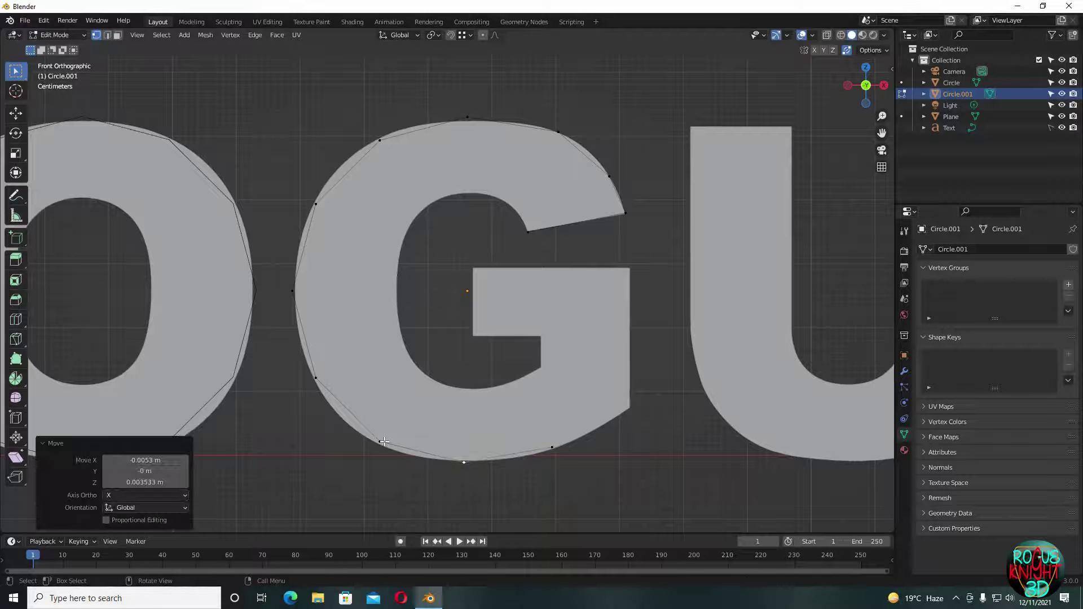
drag(379, 441, 379, 444)
drag(316, 378, 311, 380)
- Extrude the lower-right end vertex to the G's lower-right corner, up its straight side and across the top of the crossbar
key(e)
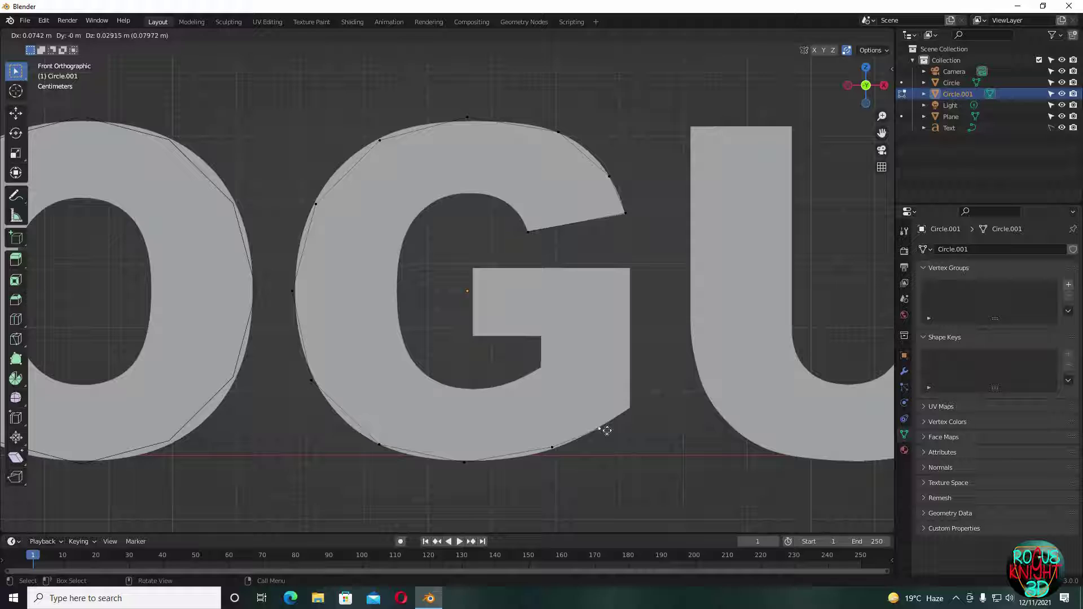
click(626, 410)
key(e)
click(573, 270)
key(e)
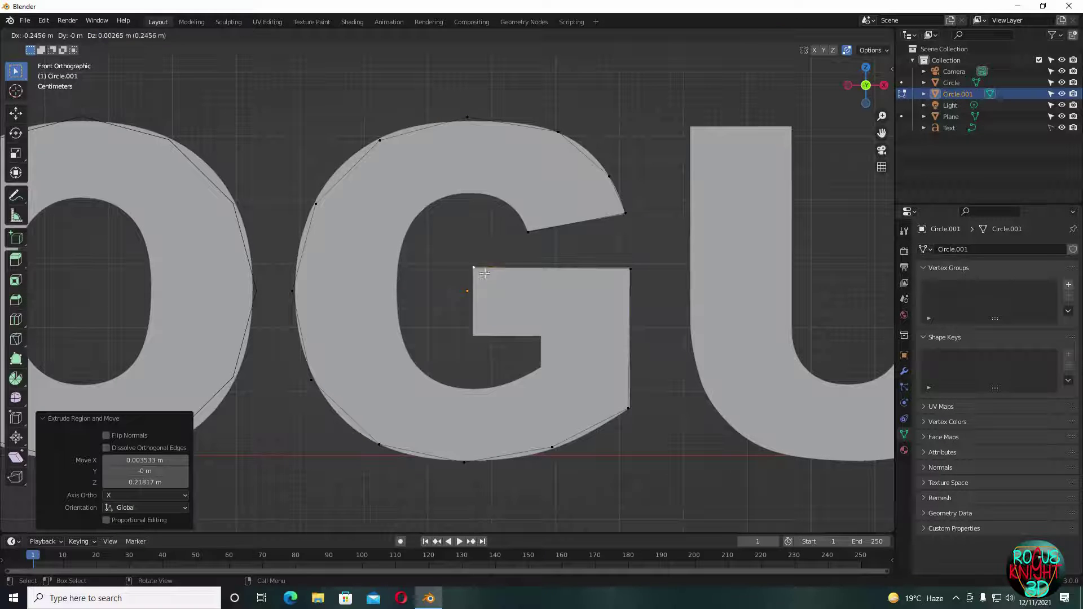
click(479, 270)
- Continue extruding down the crossbar's inner end, along its underside and down to the corner of the G's inner curve
key(e)
click(483, 341)
key(e)
click(549, 344)
key(e)
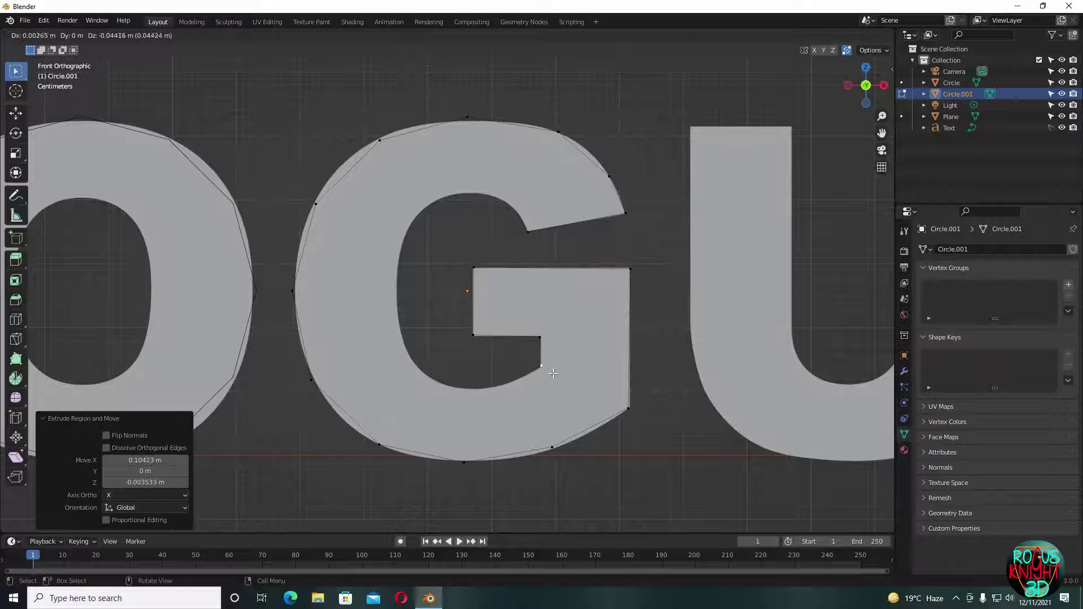
click(546, 368)
- Duplicate the G's left arc vertices, move the copy to the inner curve and scale it along Z to fit
drag(286, 111, 468, 483)
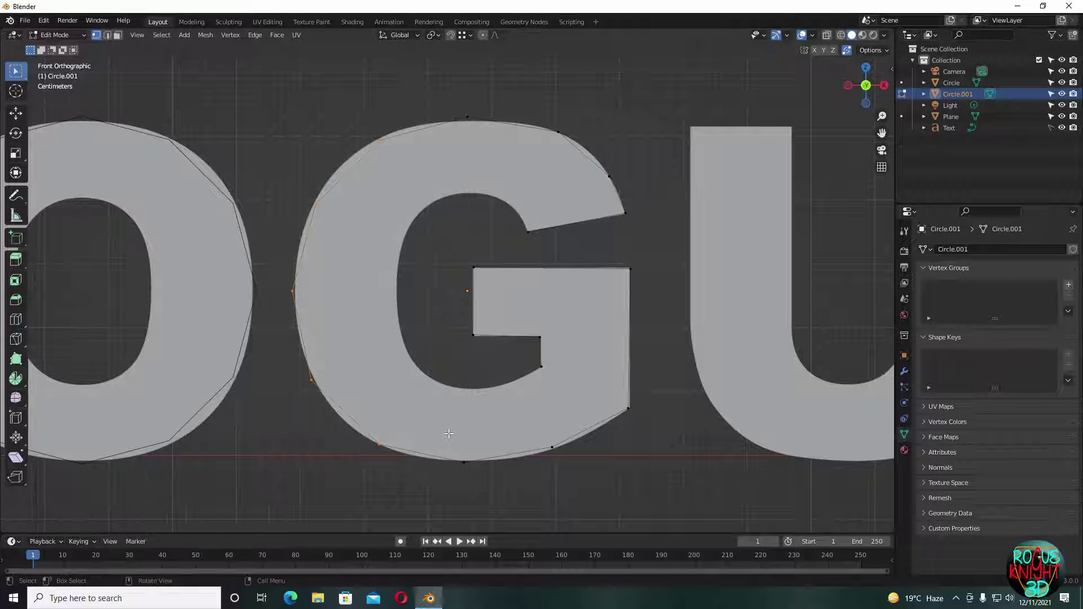
key(shift+d)
click(505, 390)
key(s)
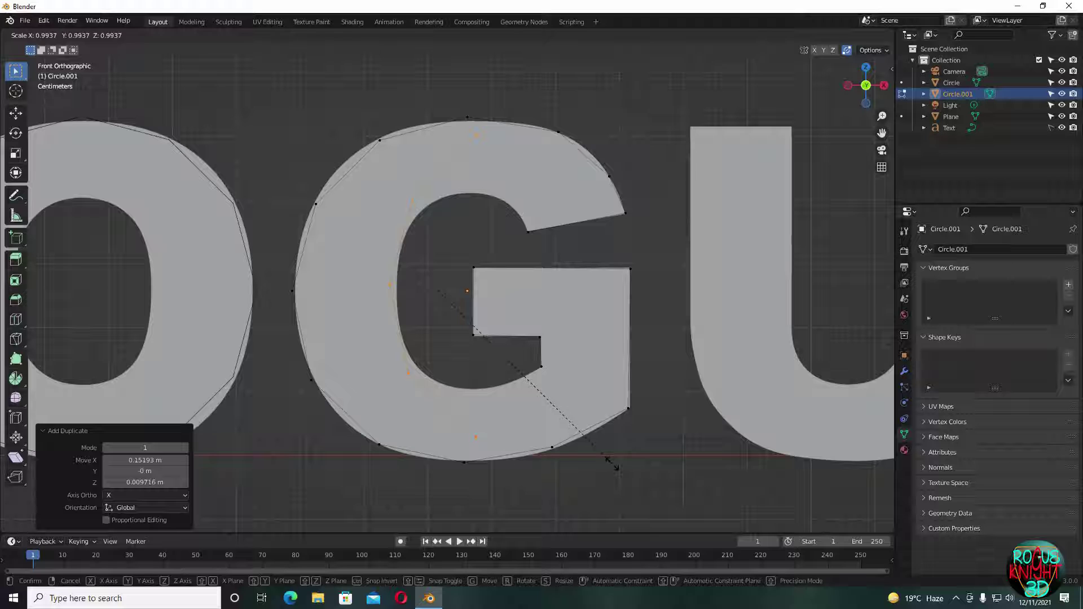
key(z)
click(519, 438)
key(g)
click(536, 445)
key(s)
key(z)
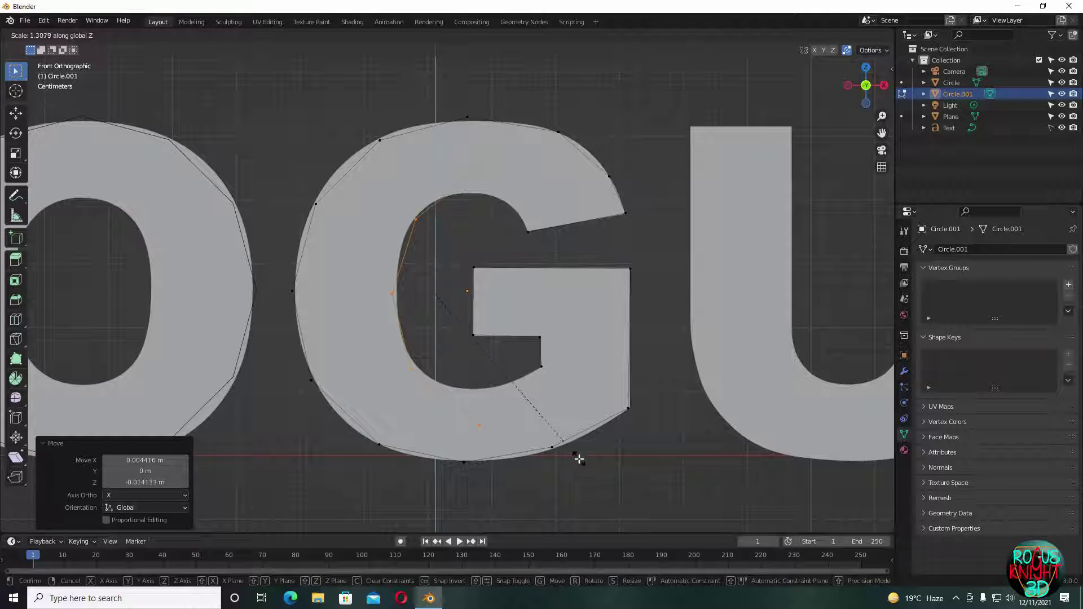
click(577, 459)
- Move the duplicated arc's upper, middle and lower-left vertices onto the edge of the G's inner curve
scroll(448, 258, up, 2)
click(390, 200)
key(g)
click(377, 213)
click(459, 148)
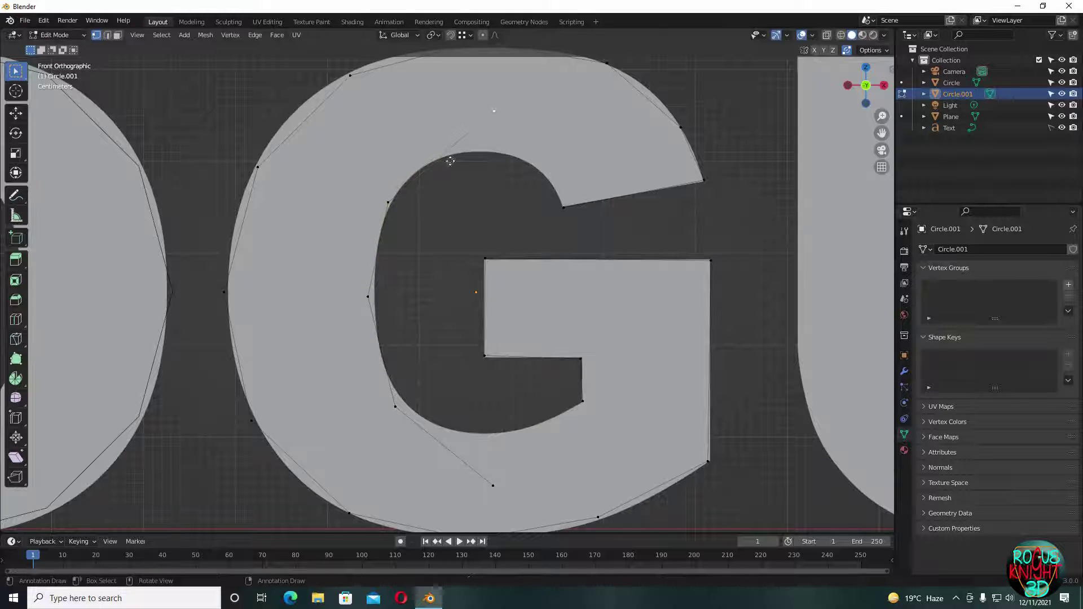
key(g)
click(396, 208)
drag(393, 406, 400, 401)
drag(368, 297, 372, 300)
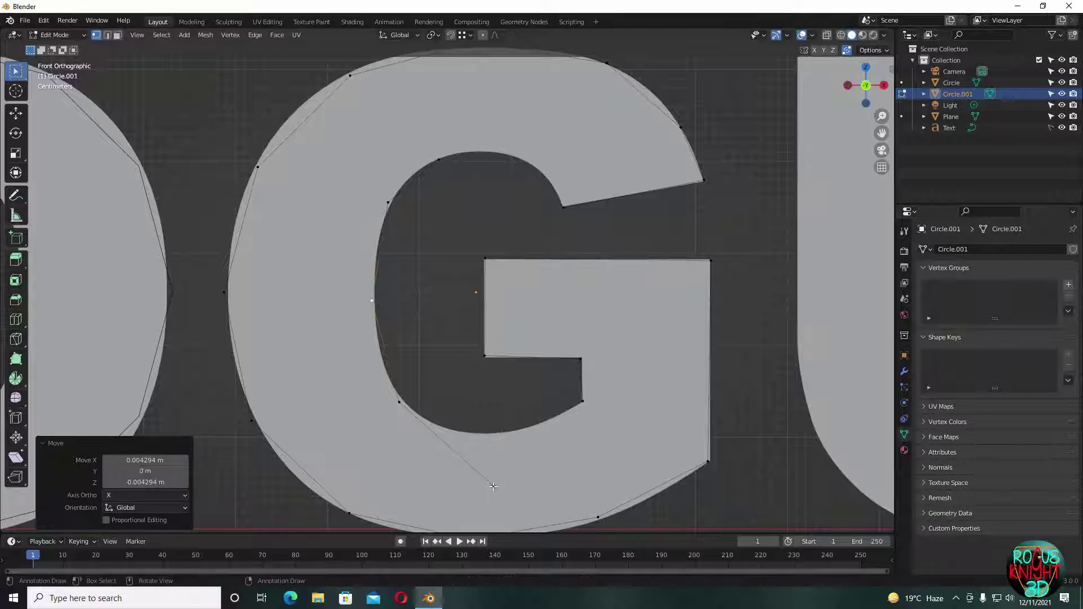
- Place the inner arc's bottom vertex on the curve and extrude it along the lower inner edge to the crossbar's lower corner
drag(493, 485, 442, 428)
key(e)
click(484, 435)
key(e)
click(541, 425)
key(e)
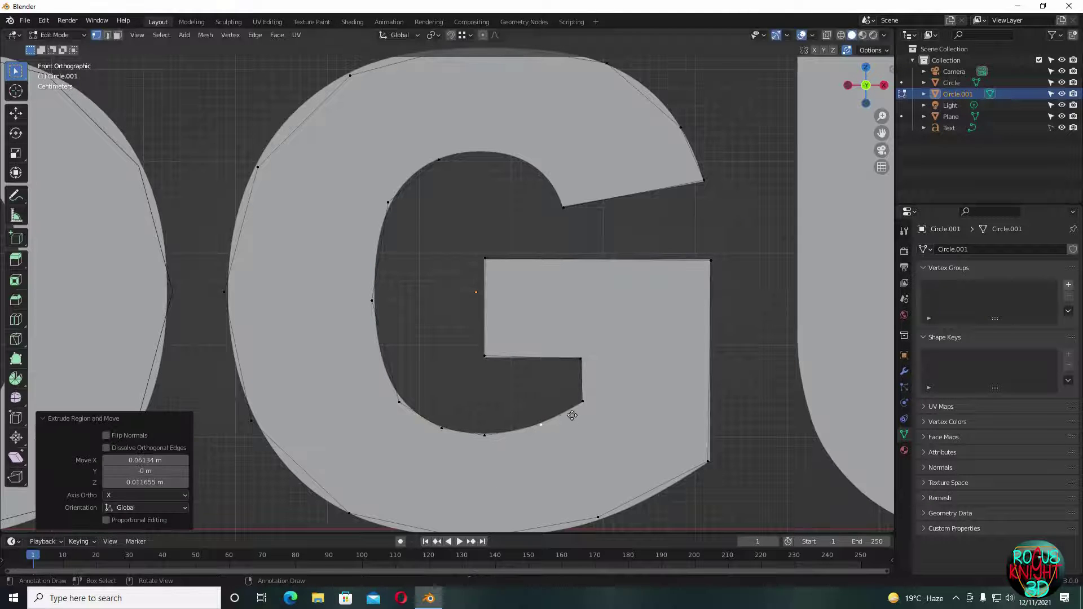
click(582, 402)
- Extrude the inner arc's top vertex along the upper inner edge of the G to the slanted tip's inner corner
click(440, 157)
key(e)
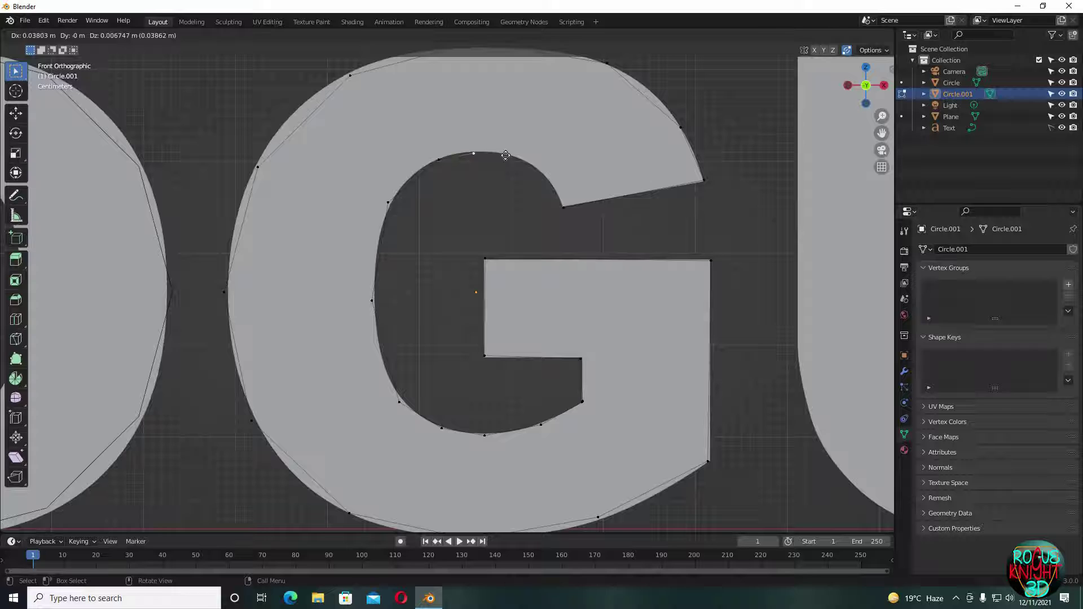
click(518, 158)
key(e)
click(545, 163)
key(e)
click(565, 208)
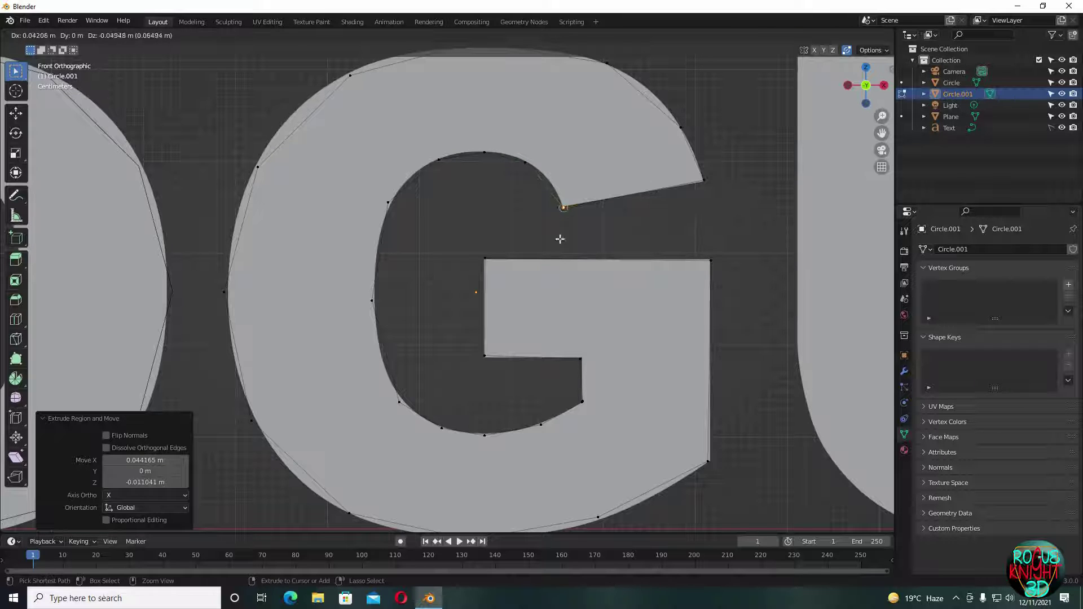
- Switch to editing the R outline mesh and separate the stray vertex above the G into its own object
scroll(534, 231, down, 2)
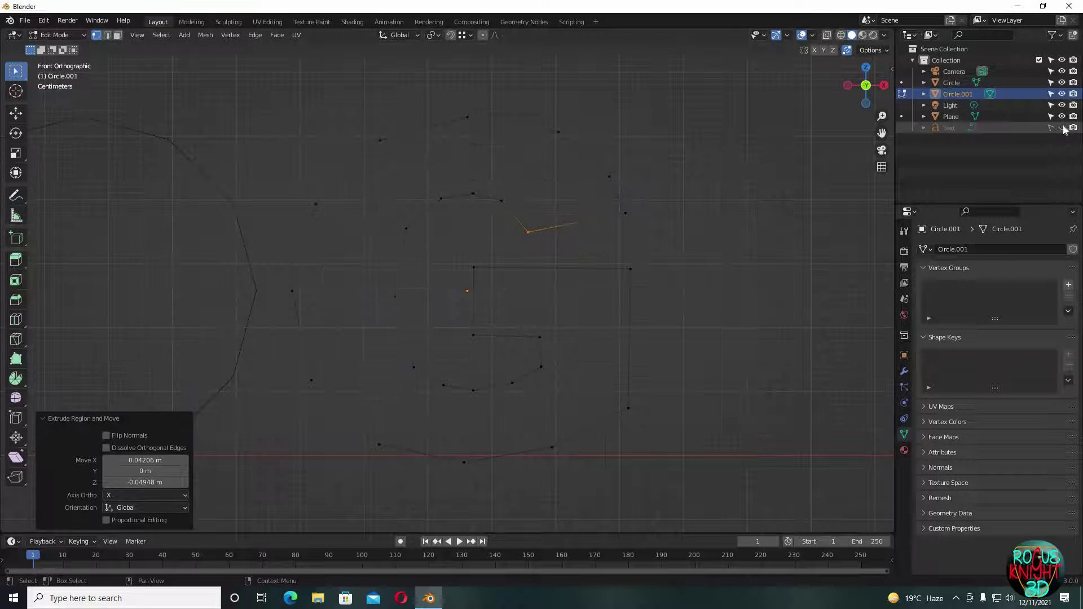
shift+middle_drag(759, 256, 479, 251)
scroll(491, 254, down, 1)
scroll(475, 249, down, 3)
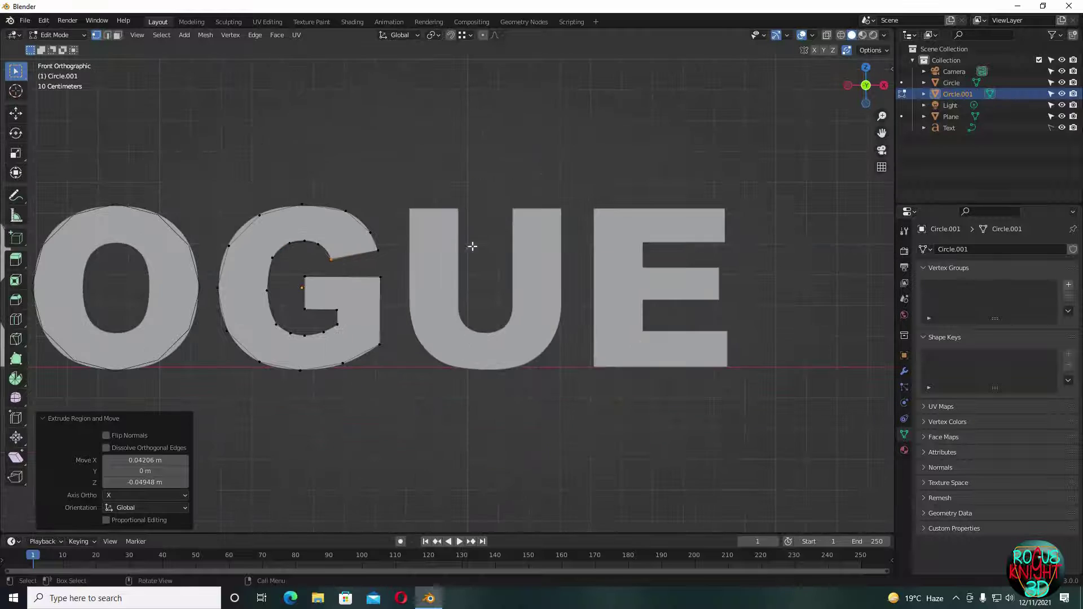
shift+middle_drag(239, 188, 455, 218)
key(Tab)
drag(290, 212, 611, 128)
click(240, 248)
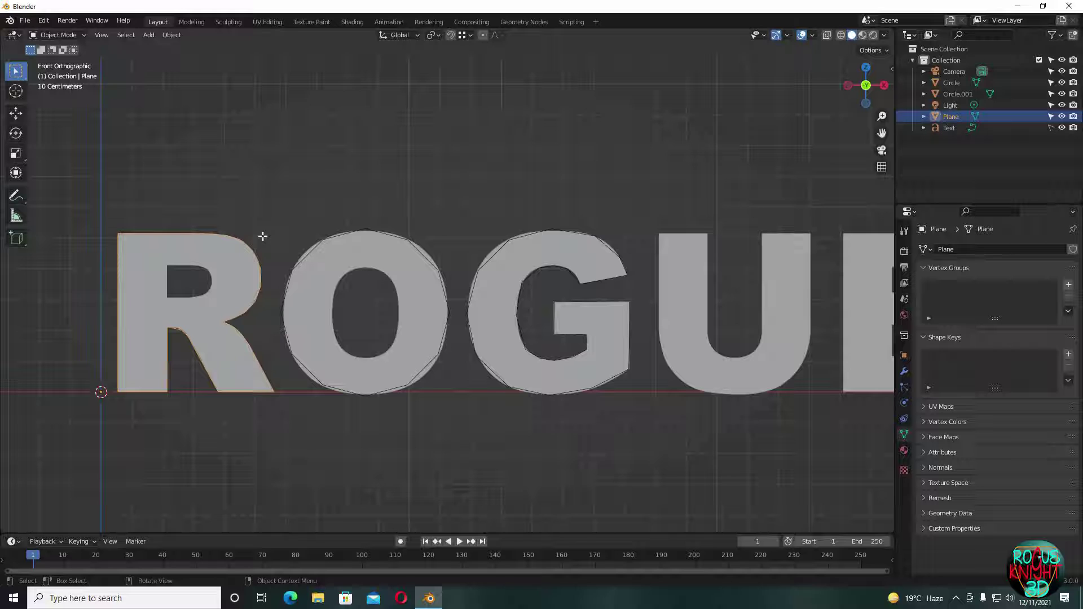
key(Tab)
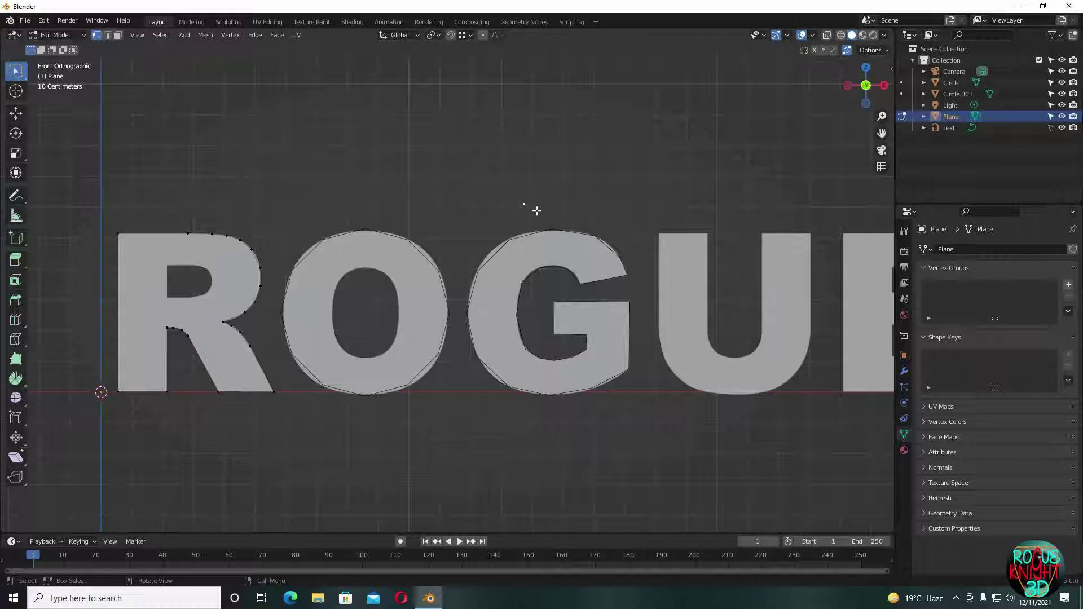
key(p)
click(538, 213)
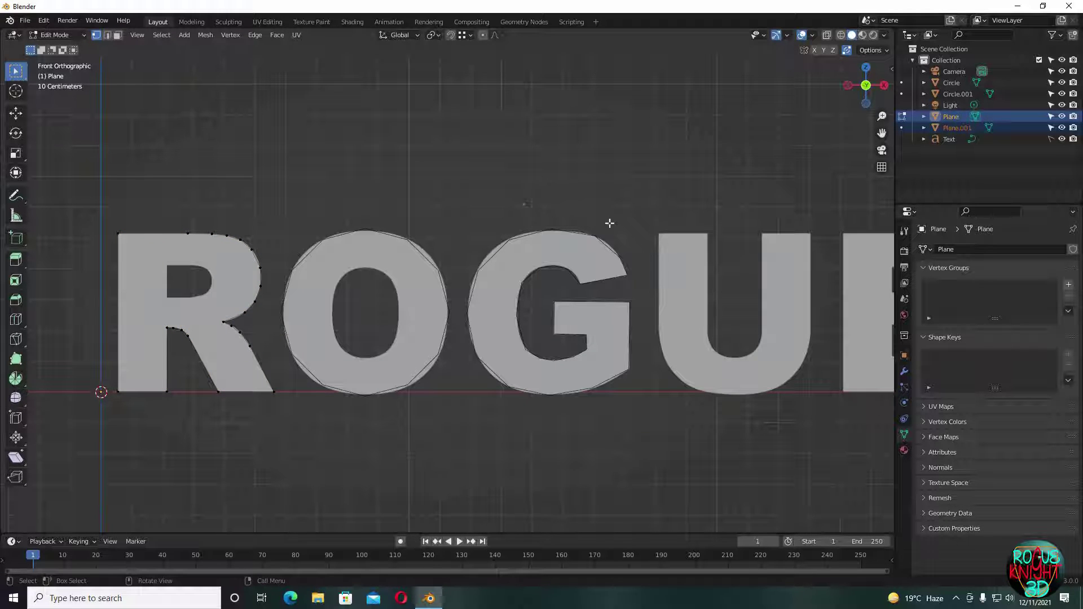
- Move the separated single-vertex object from above the G onto the upper-left corner of the U
key(Tab)
click(529, 208)
key(g)
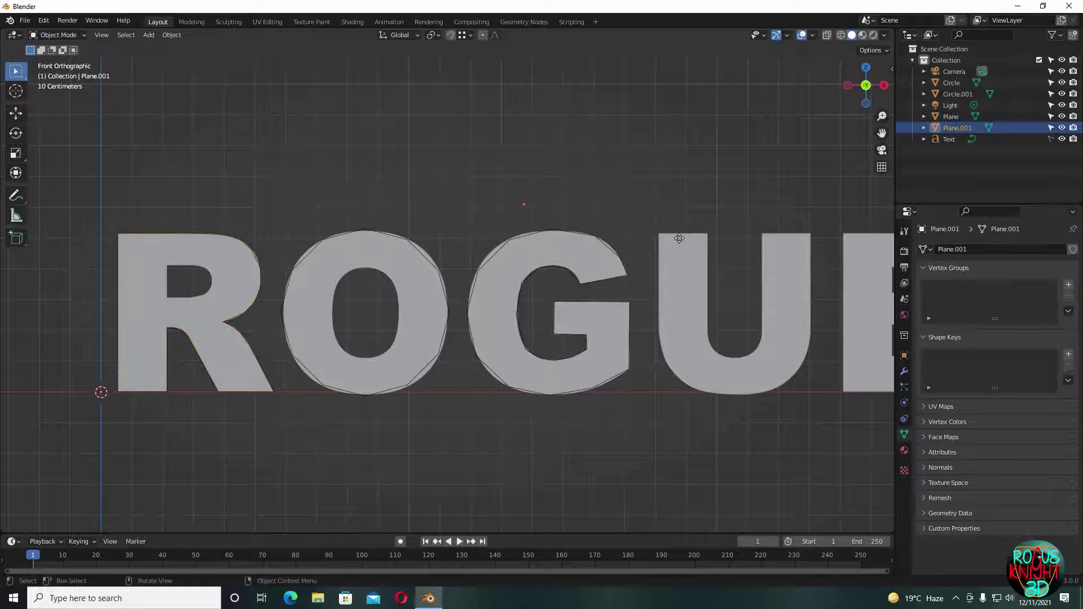
click(699, 262)
shift+middle_drag(672, 283, 422, 294)
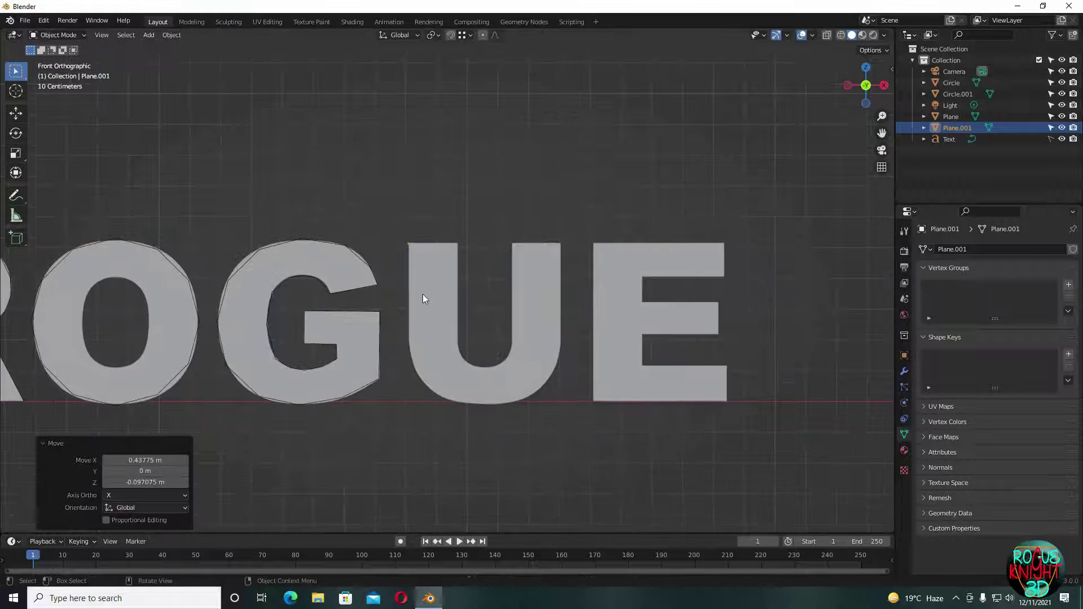
scroll(422, 293, up, 5)
shift+middle_drag(542, 281, 428, 269)
scroll(431, 268, down, 2)
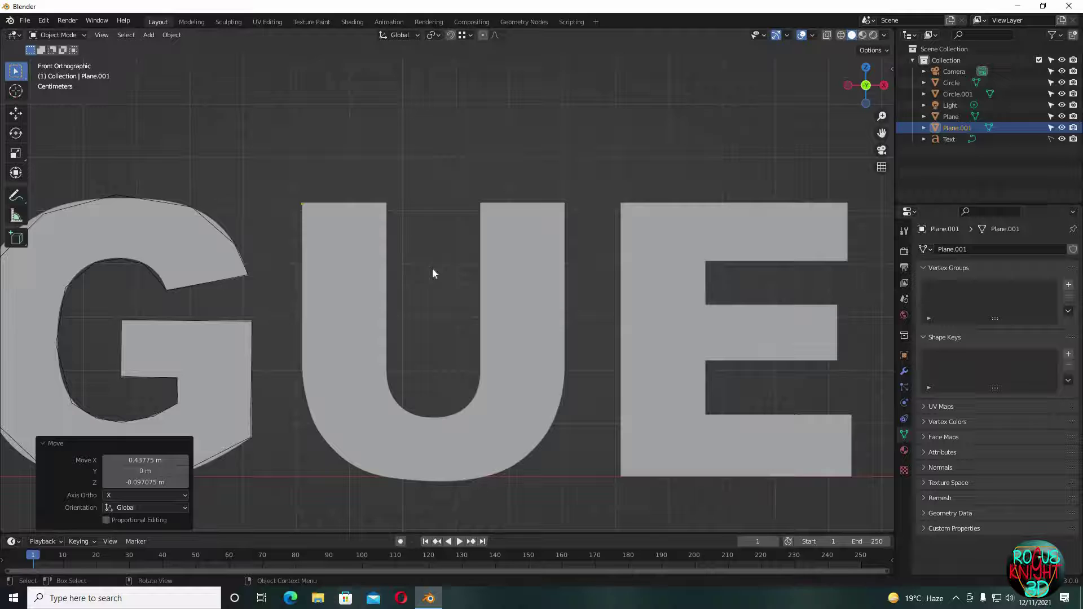
- Extrude the U's vertex across the left stem's top edge and down its inner side to the curve
key(Tab)
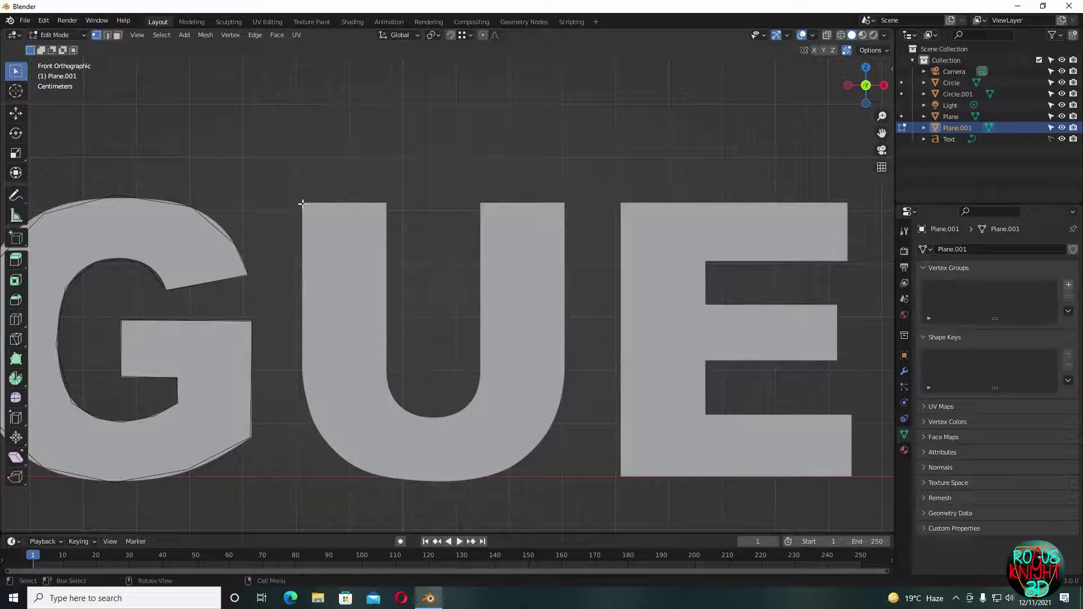
key(e)
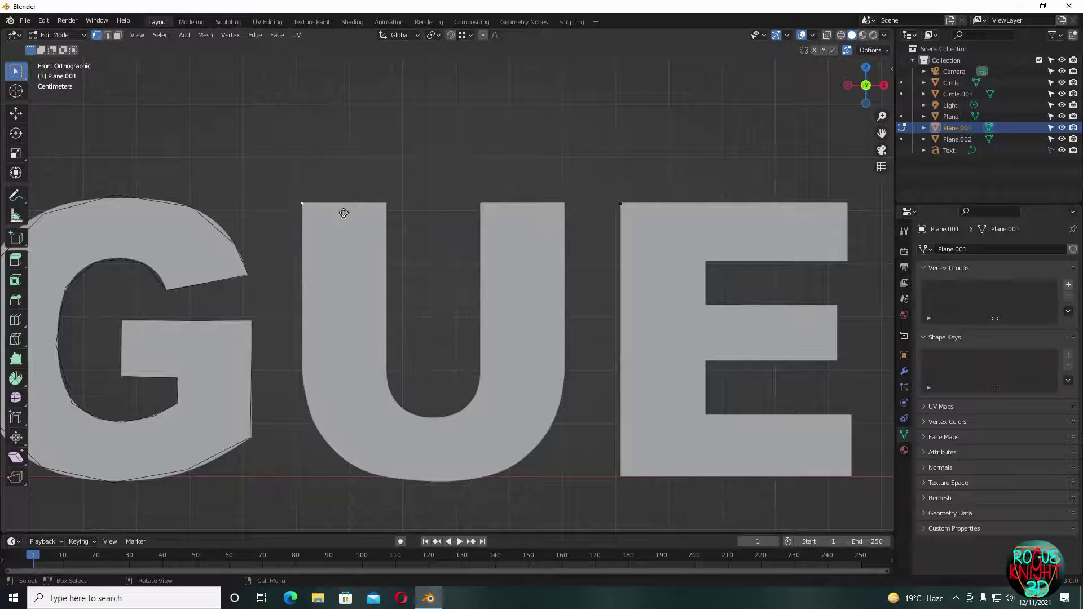
key(e)
click(402, 218)
key(e)
click(402, 392)
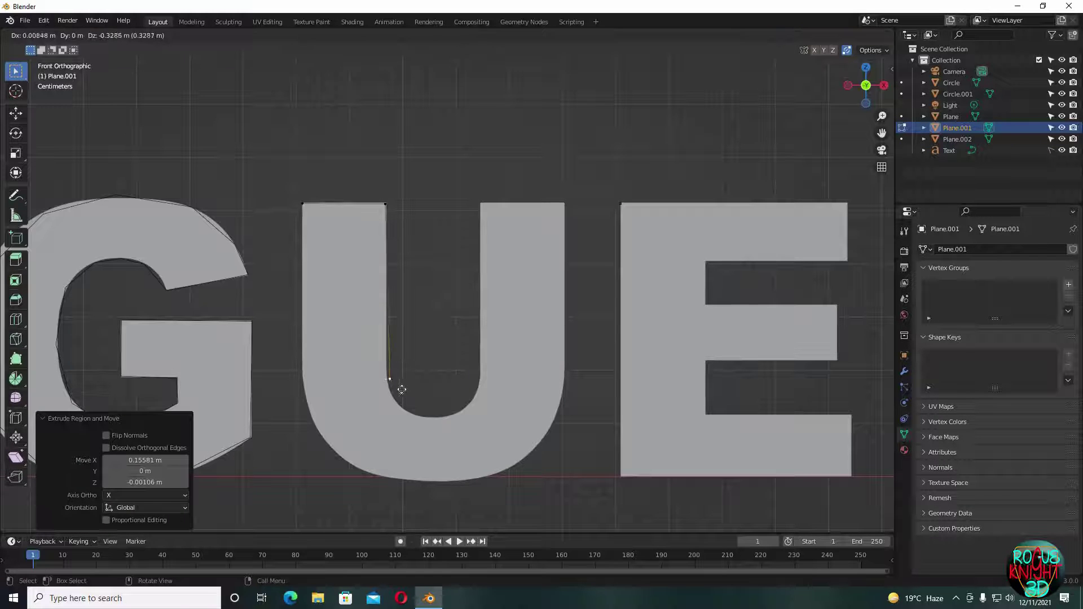
- Extrude vertices around the U's inner bottom curve and up to the right stem's upper inner corner
key(e)
click(419, 424)
key(e)
click(444, 436)
key(e)
click(490, 418)
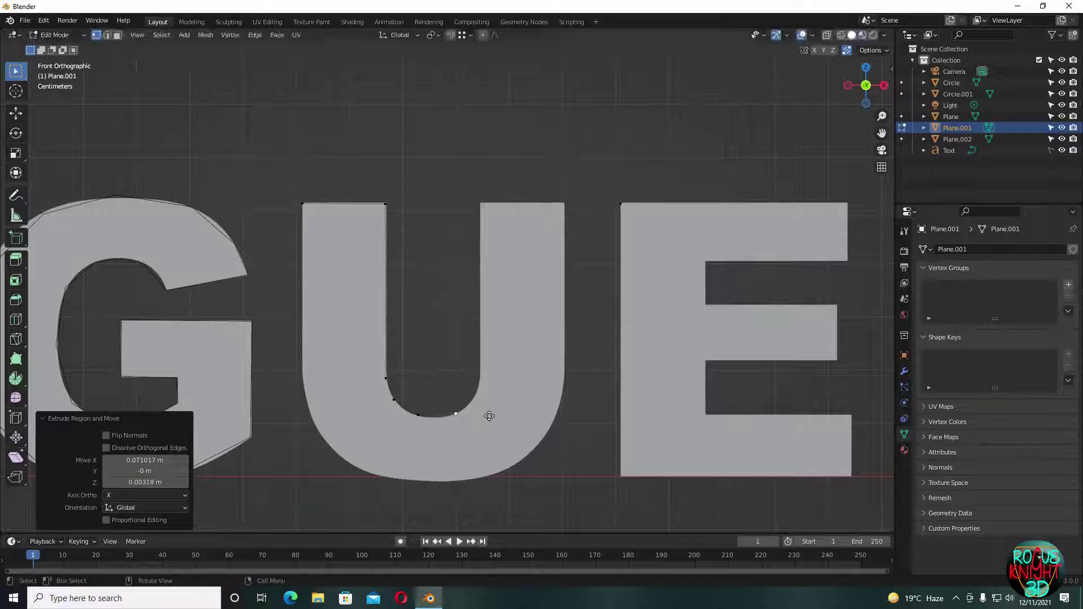
key(e)
click(502, 371)
key(e)
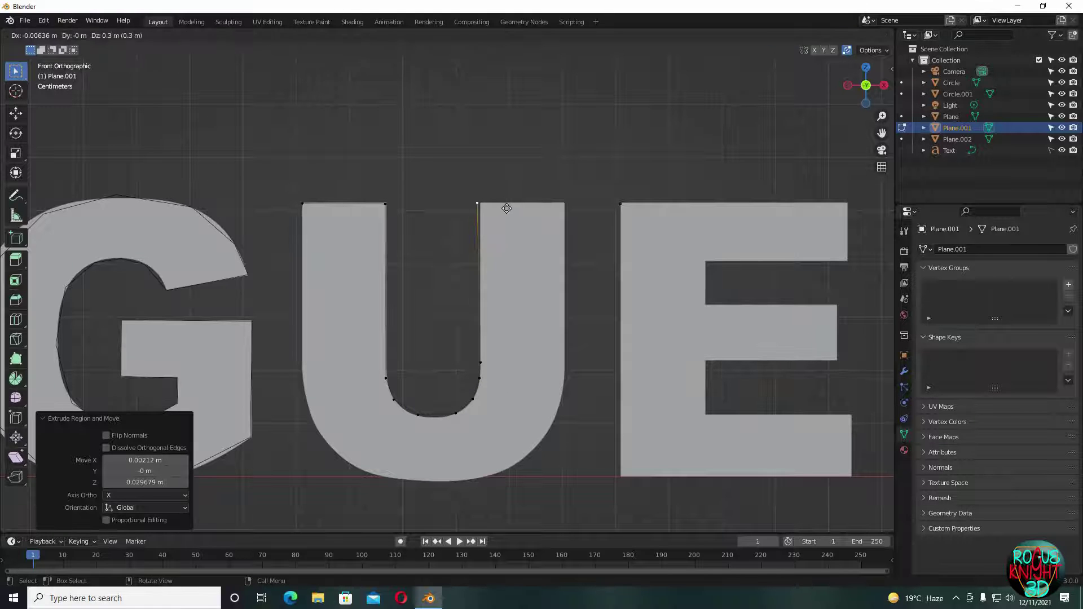
click(504, 210)
- Extrude the outline across the right stem's top edge and down the U's outer right side to the curve
key(e)
click(589, 209)
key(e)
click(590, 375)
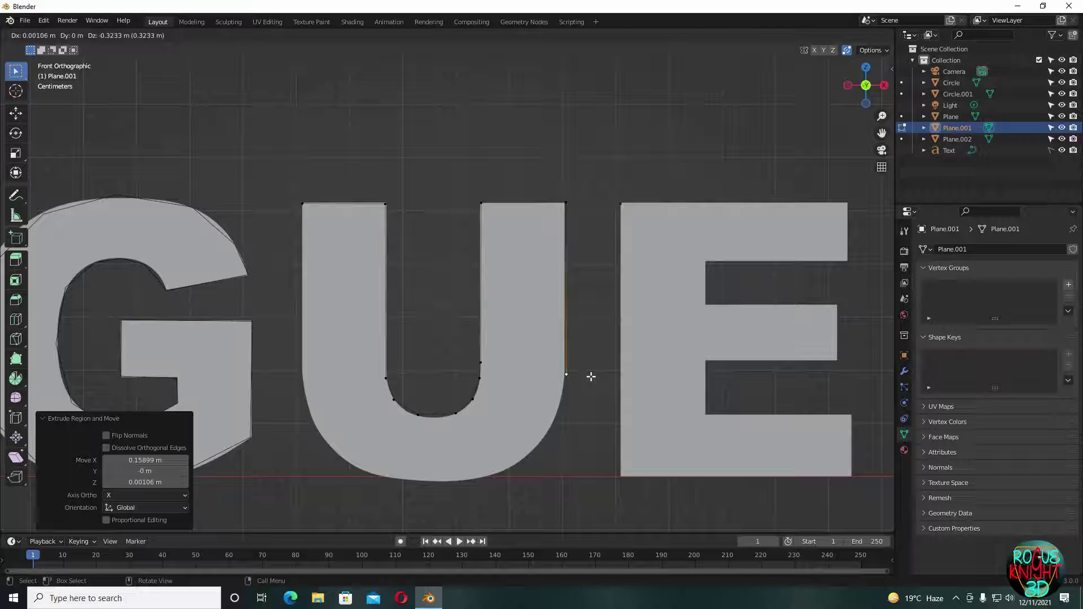
- Extrude vertices along the right half of the U's outer bottom curve to its lowest point
key(e)
click(575, 424)
key(e)
click(547, 459)
key(e)
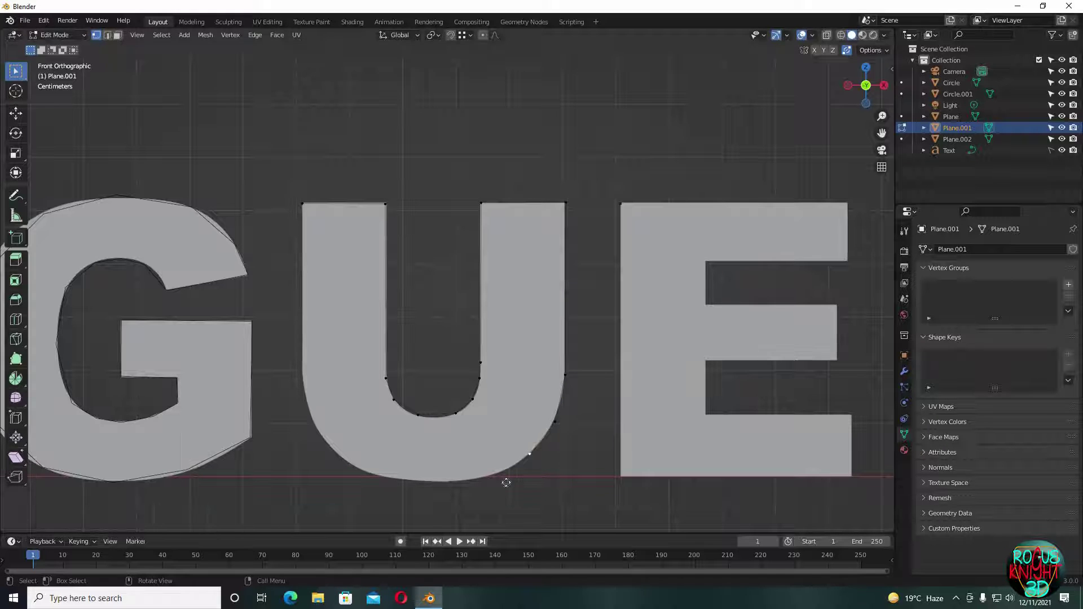
click(505, 487)
key(e)
click(390, 491)
- Extrude vertices along the left half of the U's outer curve and up to the starting corner
key(e)
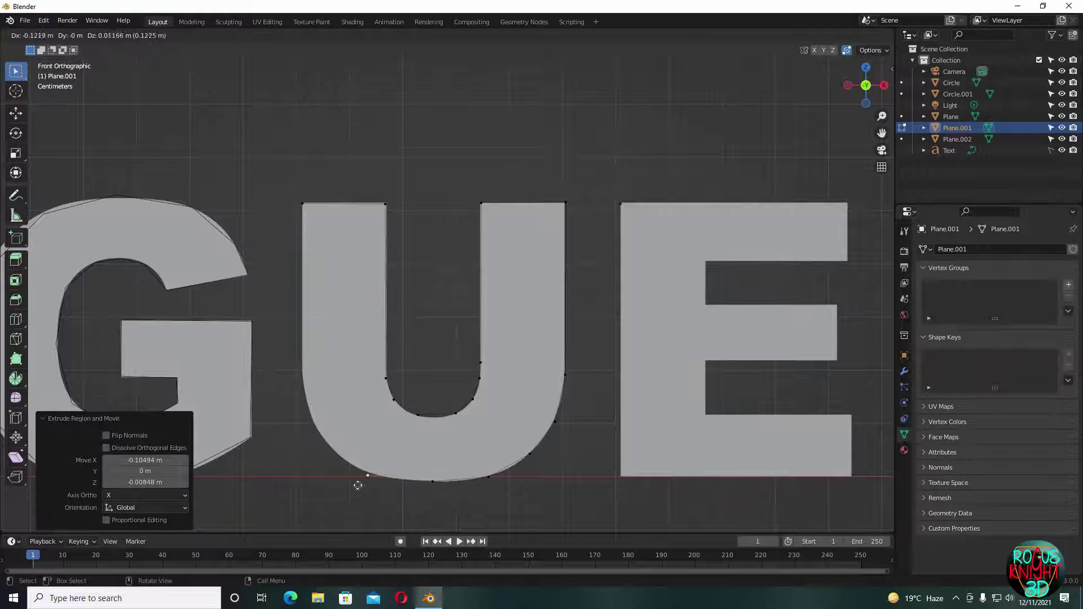
click(358, 484)
key(e)
click(307, 435)
key(e)
click(289, 394)
key(e)
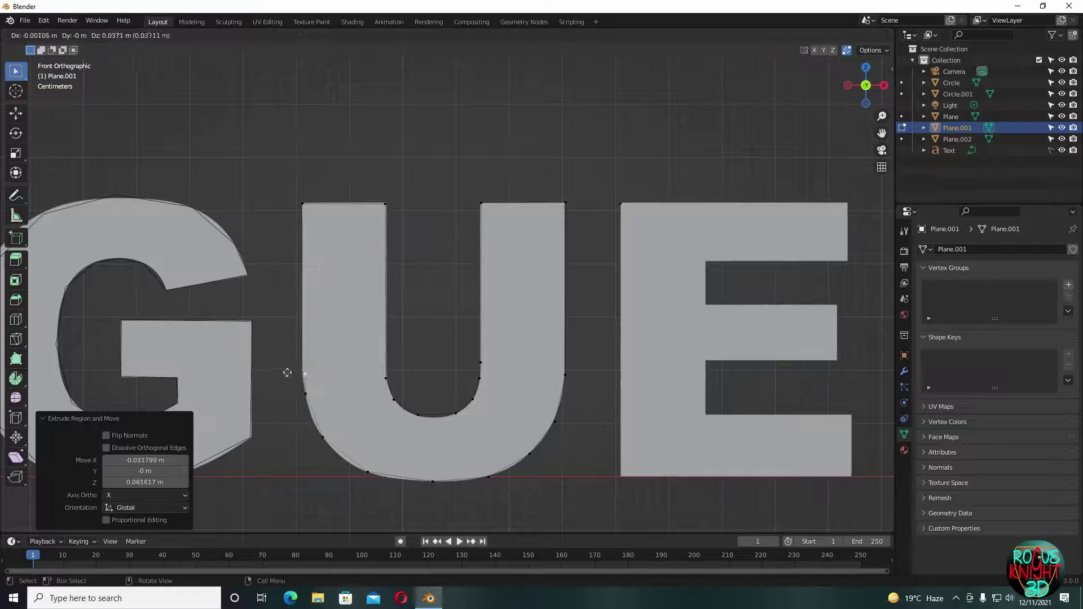
click(286, 362)
key(e)
click(287, 204)
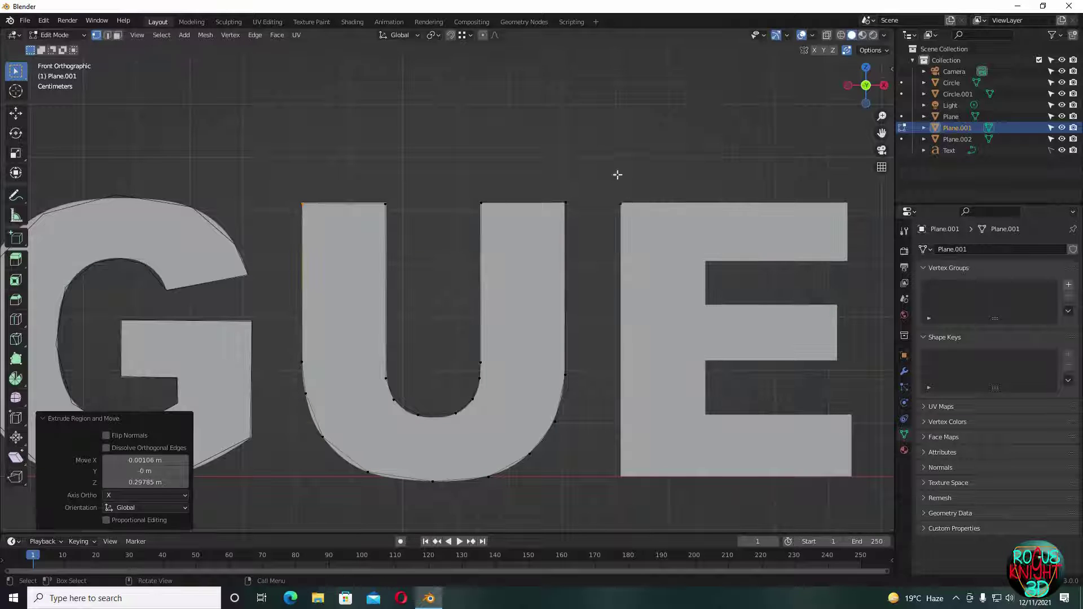
- Switch to editing the E's single vertex and extrude it along the top edge and down the upper arm's end
key(Tab)
click(627, 208)
key(Tab)
key(e)
click(849, 206)
key(e)
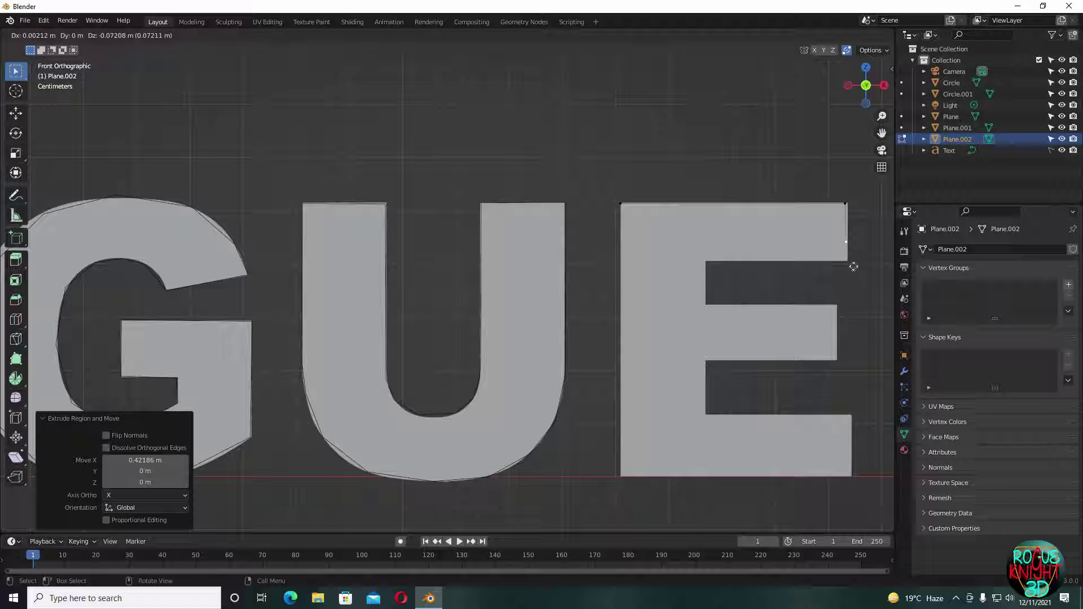
click(852, 264)
- Extrude the outline around the E's upper notch to the middle arm's upper outer corner
key(e)
click(699, 269)
key(e)
click(697, 310)
key(e)
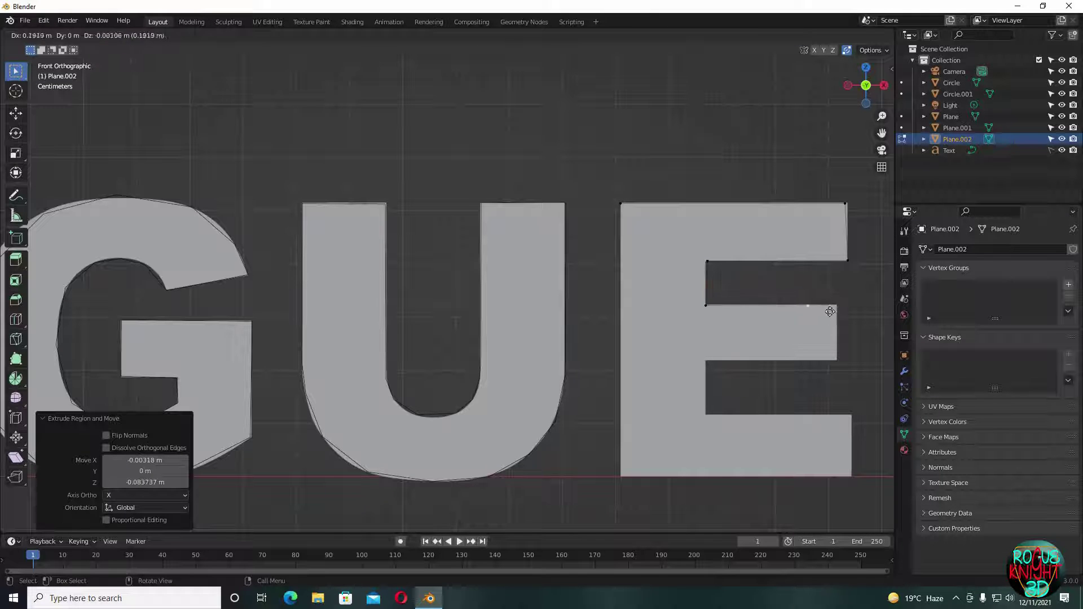
click(834, 311)
- Extrude the outline around the E's middle arm and down the inner side of the lower notch
key(e)
click(830, 367)
key(e)
click(695, 370)
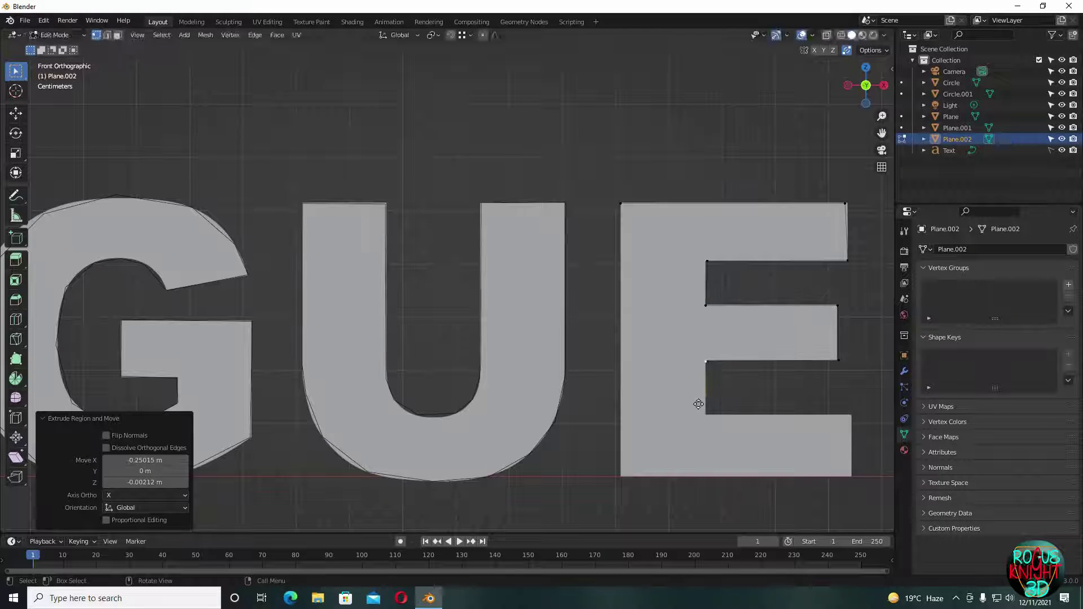
key(e)
click(704, 419)
- Extrude the outline around the E's bottom arm, along the base and up the left side to the starting corner
key(e)
click(851, 423)
key(e)
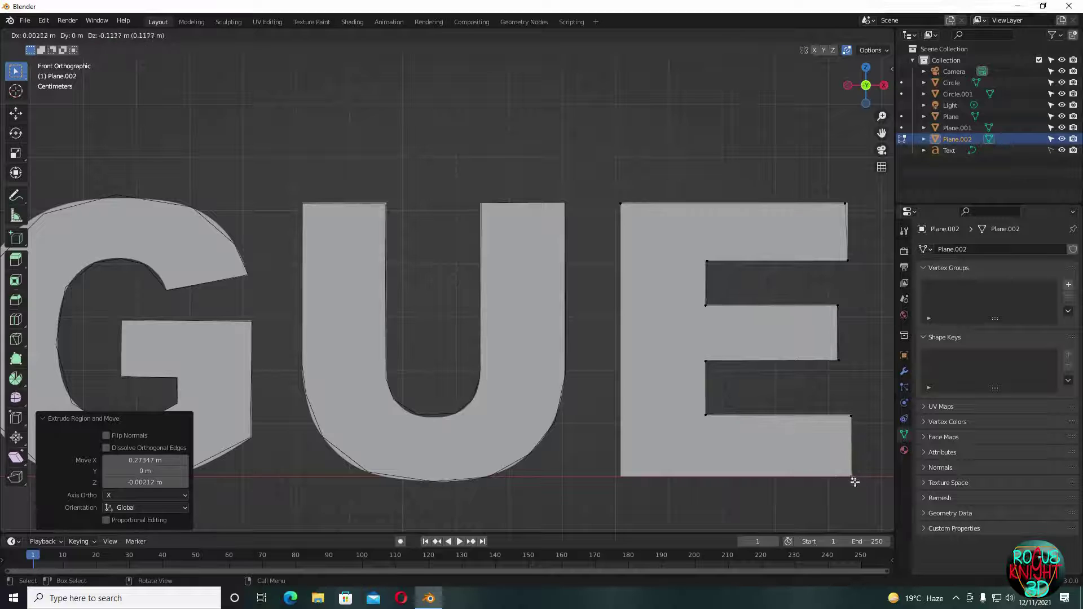
click(856, 482)
key(e)
click(622, 482)
key(e)
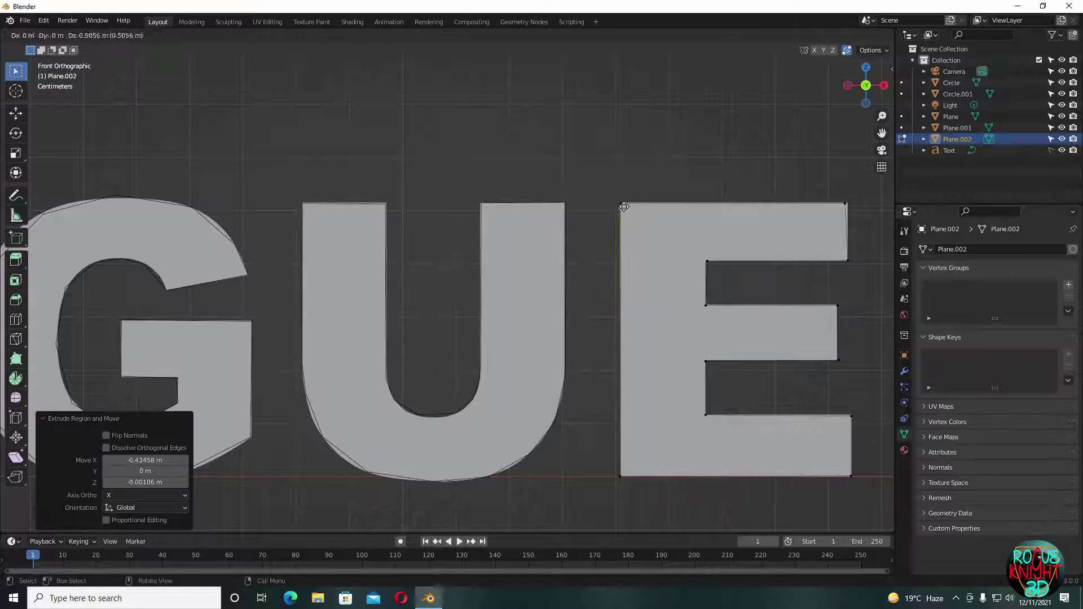
click(623, 204)
- Hide the Text object in the viewport and return to Object Mode
scroll(677, 294, down, 5)
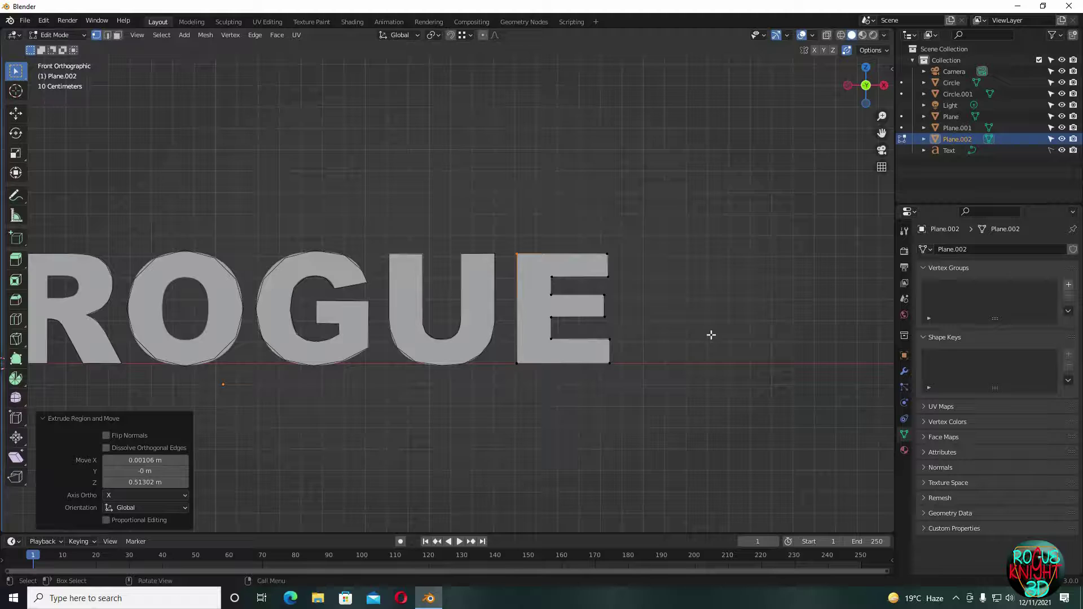
shift+middle_drag(619, 290, 740, 299)
click(1061, 150)
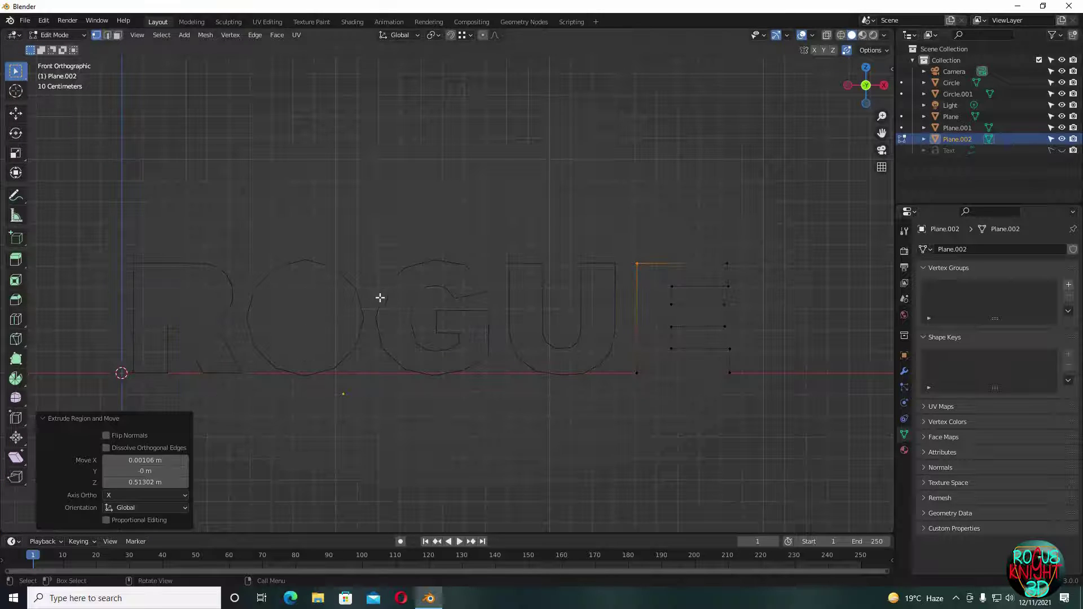
shift+middle_drag(463, 271, 529, 223)
key(Tab)
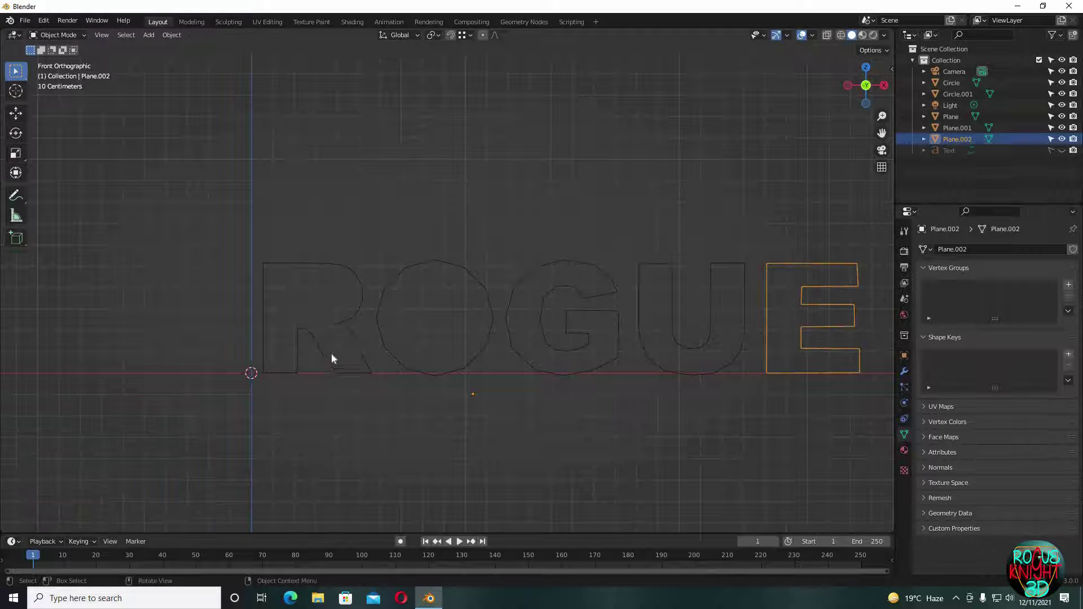
- Add a Subdivision Surface modifier to the R outline
click(356, 339)
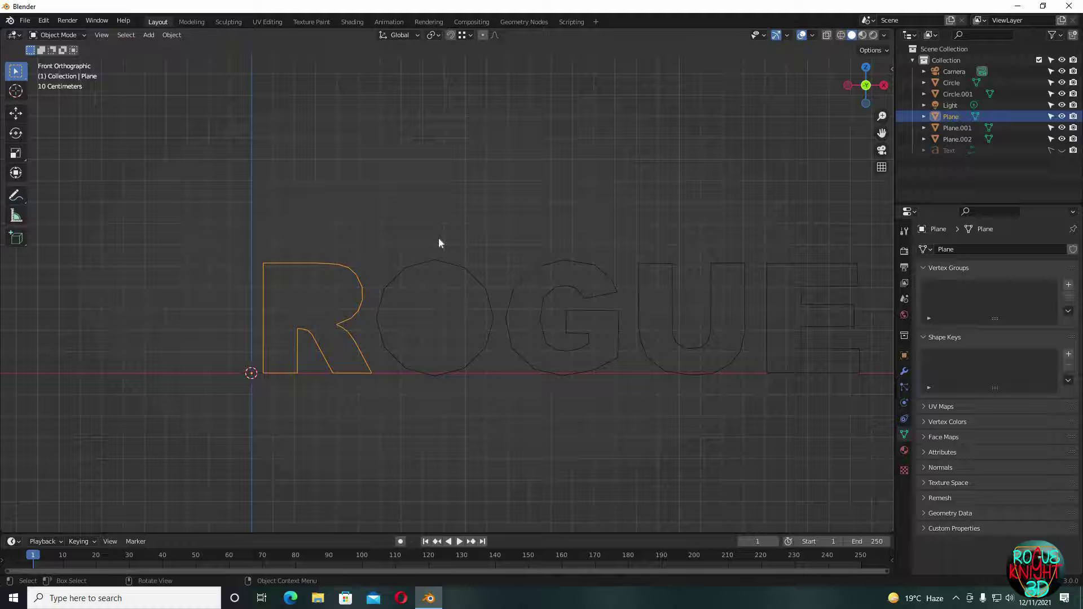
click(904, 370)
click(962, 249)
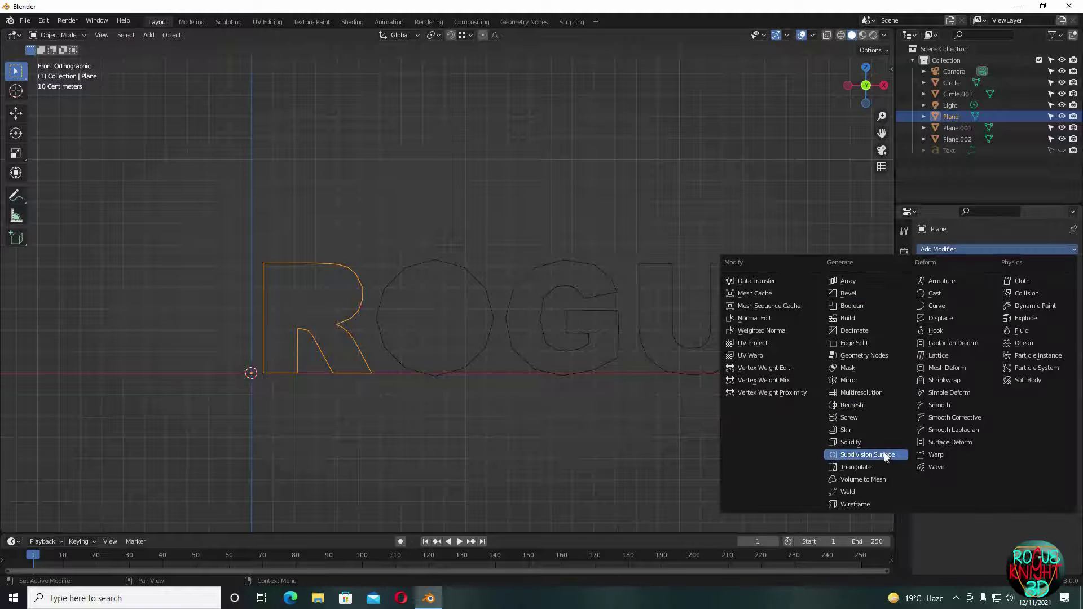
click(885, 457)
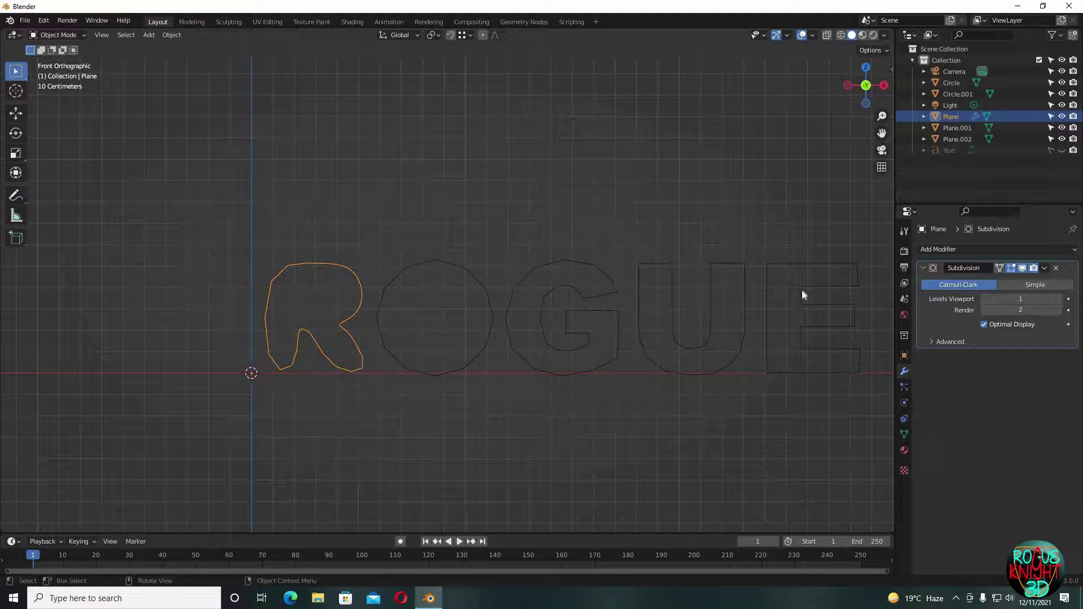
- Select all letter outlines with the R active and copy its modifier to the O, G, U and E
drag(803, 295, 420, 402)
shift+click(349, 279)
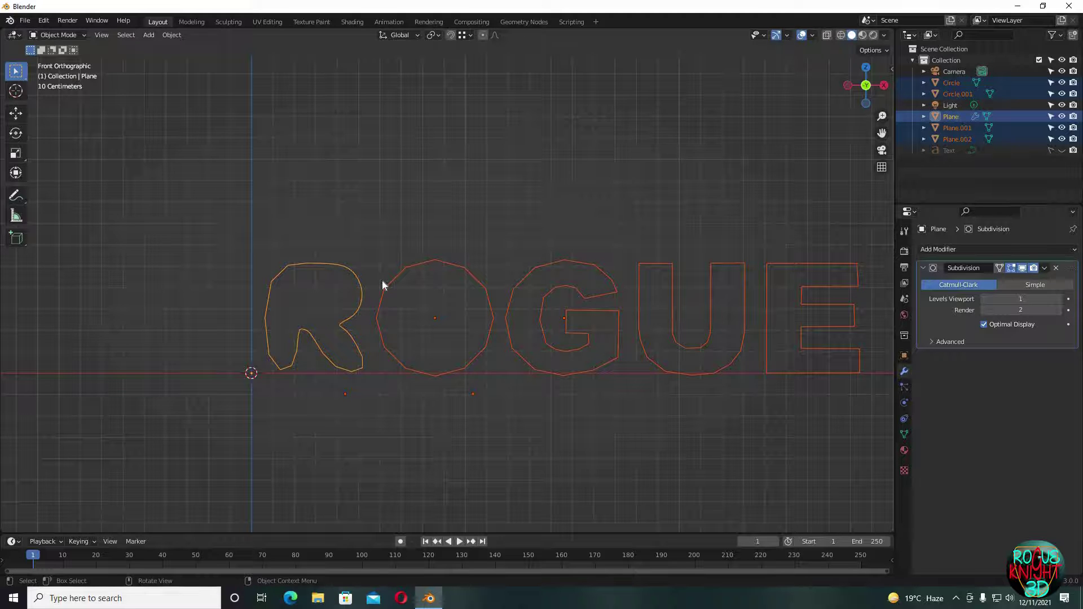
key(ctrl+l)
click(368, 377)
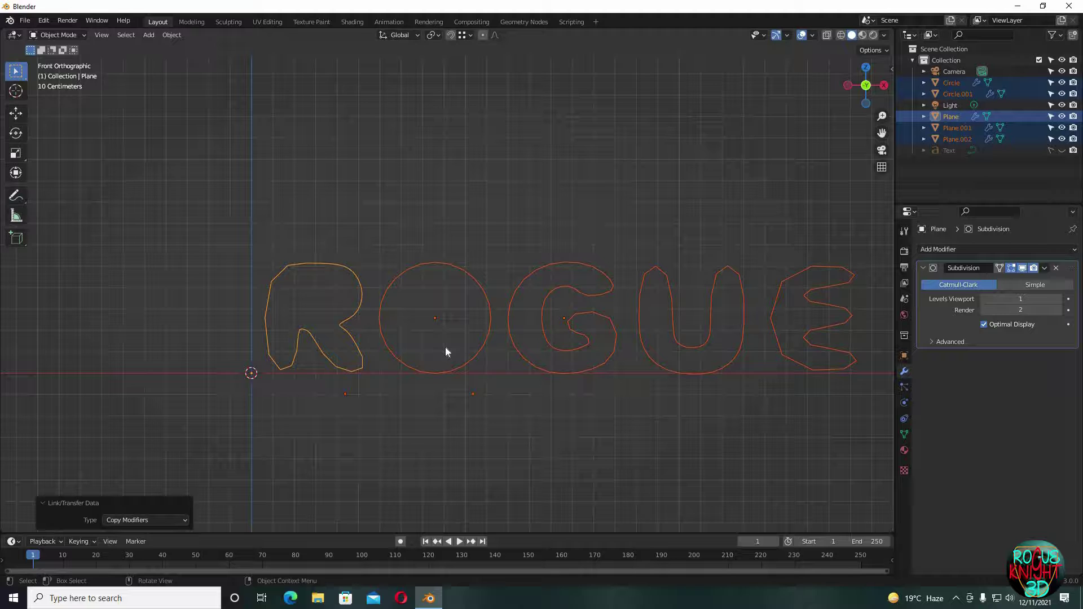
- Select only the R outline and compare its smoothed shape with the original text by briefly showing the Text object
scroll(272, 247, up, 3)
shift+middle_drag(305, 276, 608, 276)
click(608, 276)
scroll(608, 276, up, 1)
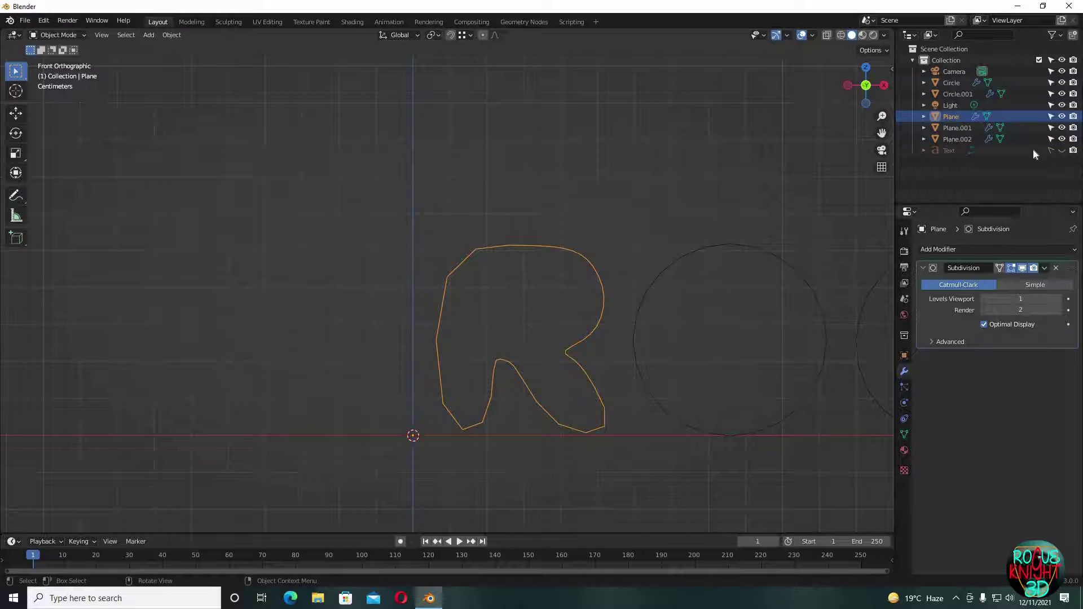
click(1063, 151)
click(1063, 151)
scroll(533, 233, up, 2)
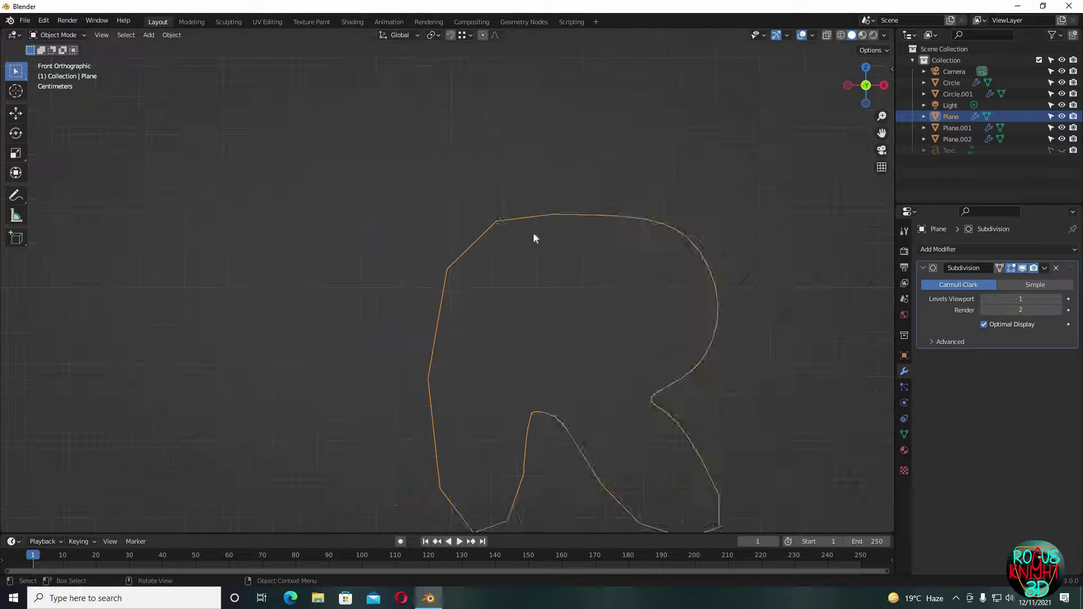
scroll(533, 232, down, 1)
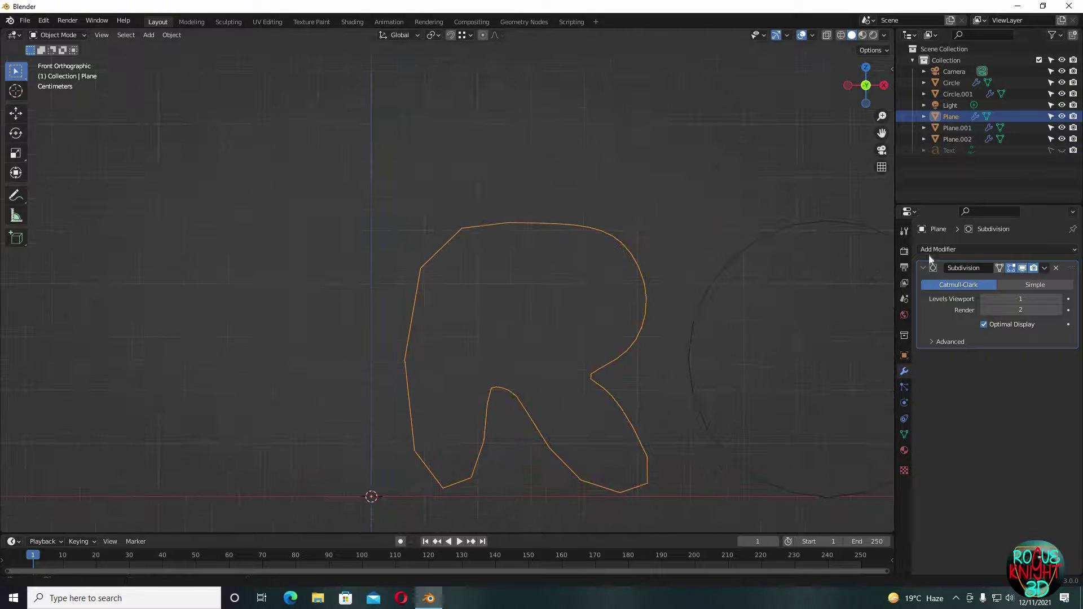
- Turn off the R's Subdivision modifier display in the viewport and edit its mesh in edge select mode
click(1026, 271)
key(Tab)
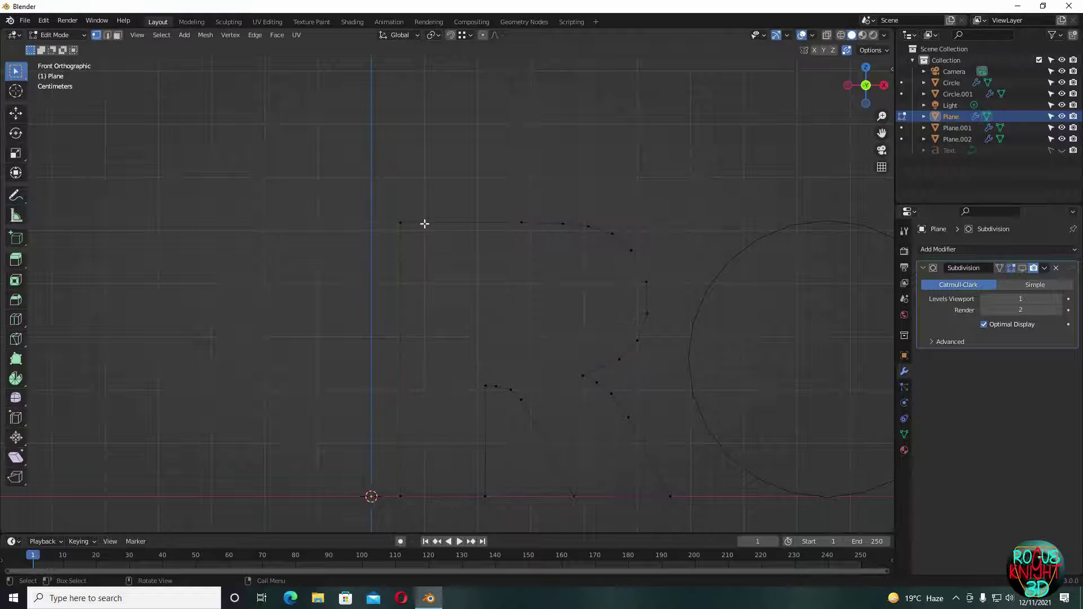
click(107, 36)
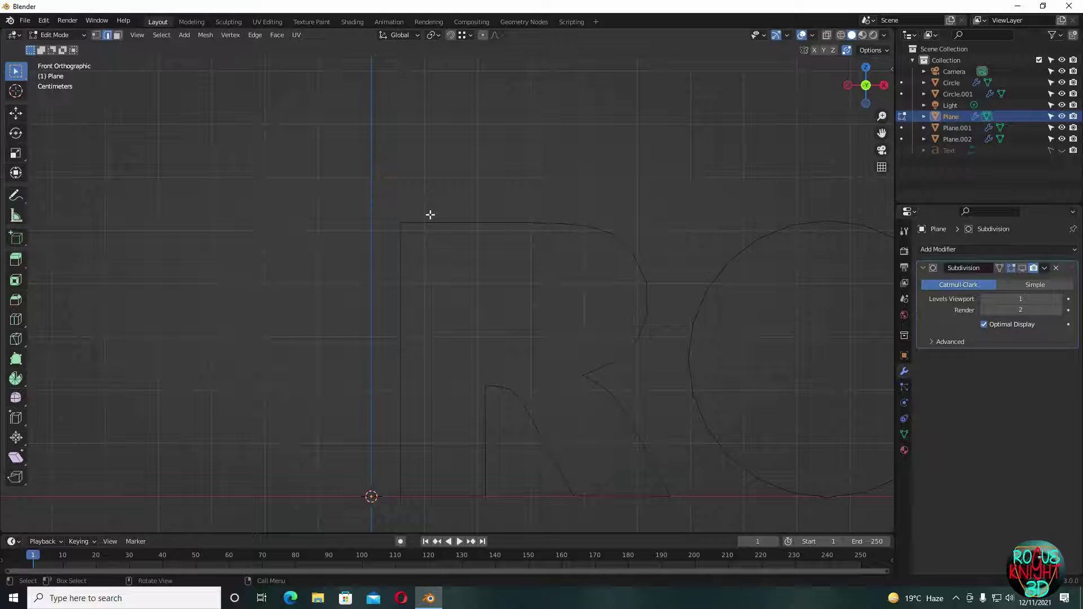
- Subdivide the R's straight top edge with one cut
click(445, 224)
scroll(339, 277, up, 2)
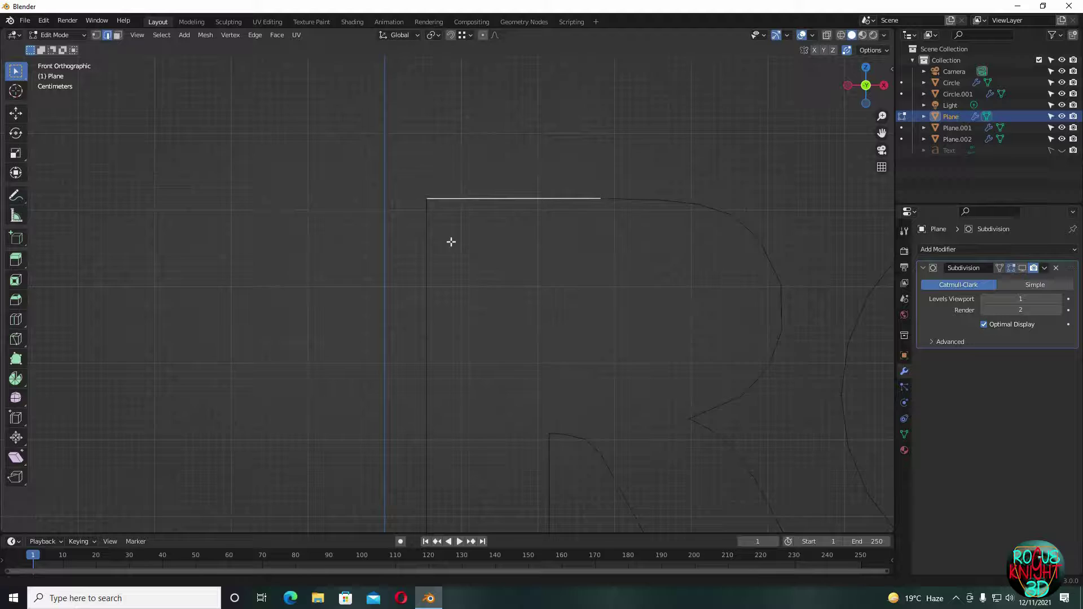
shift+middle_drag(450, 243, 317, 218)
right_click(548, 127)
click(546, 128)
scroll(364, 473, down, 2)
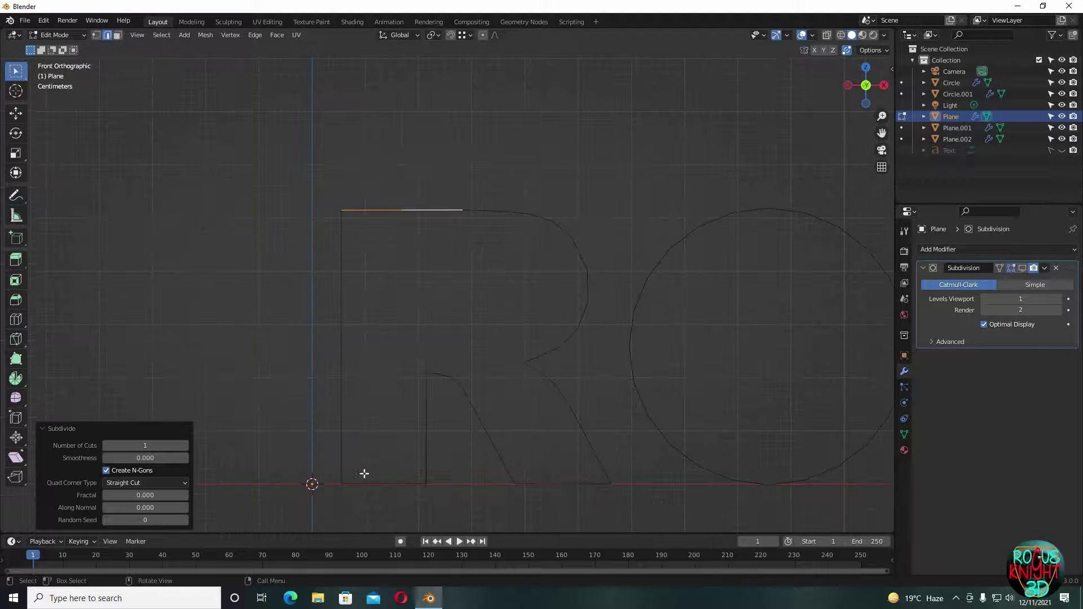
- Subdivide the R's long outer vertical edge with two cuts
click(342, 315)
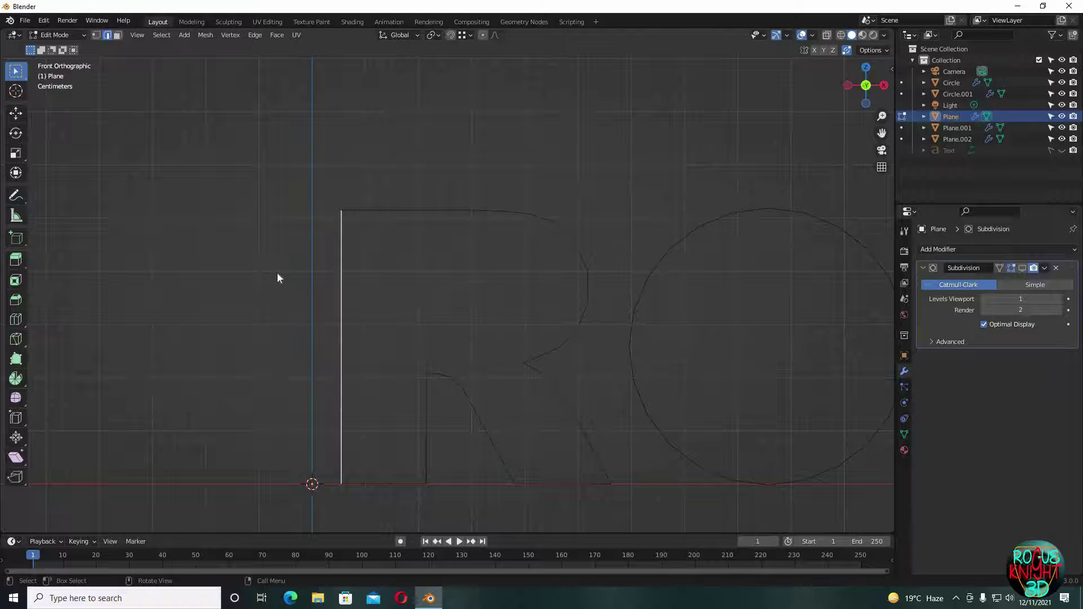
right_click(276, 278)
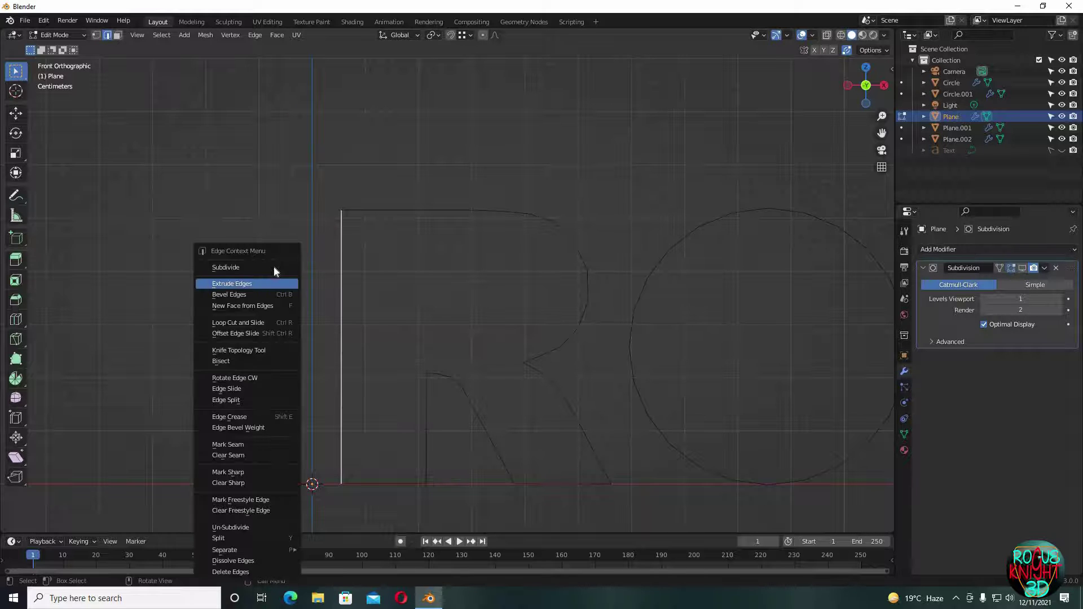
click(275, 281)
click(184, 446)
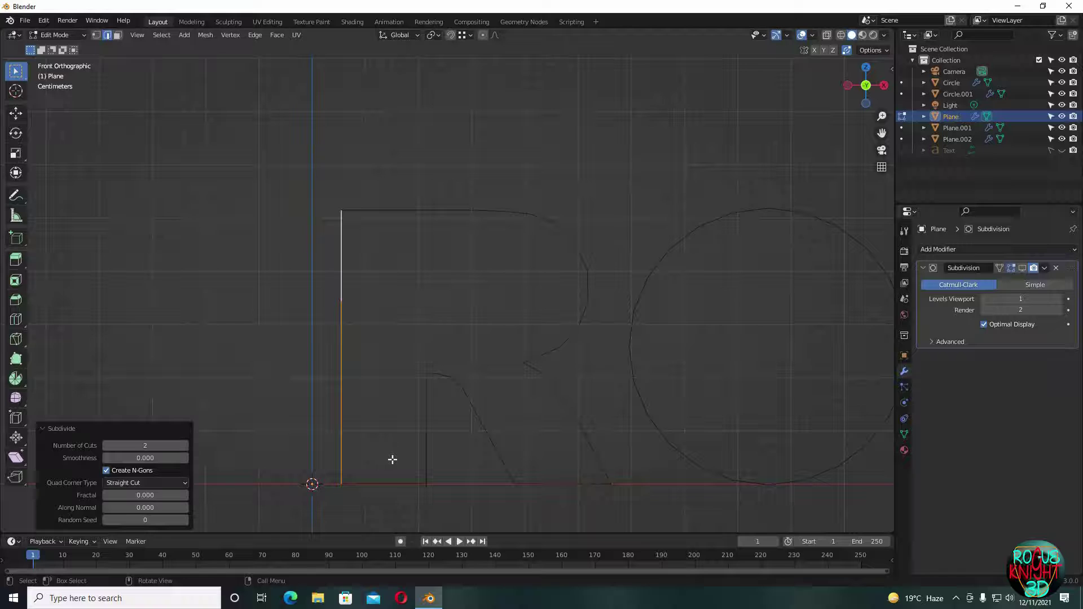
- Subdivide the R's inner vertical edge, the stem's bottom edge and the diagonal leg's bottom edge with two cuts each
click(427, 423)
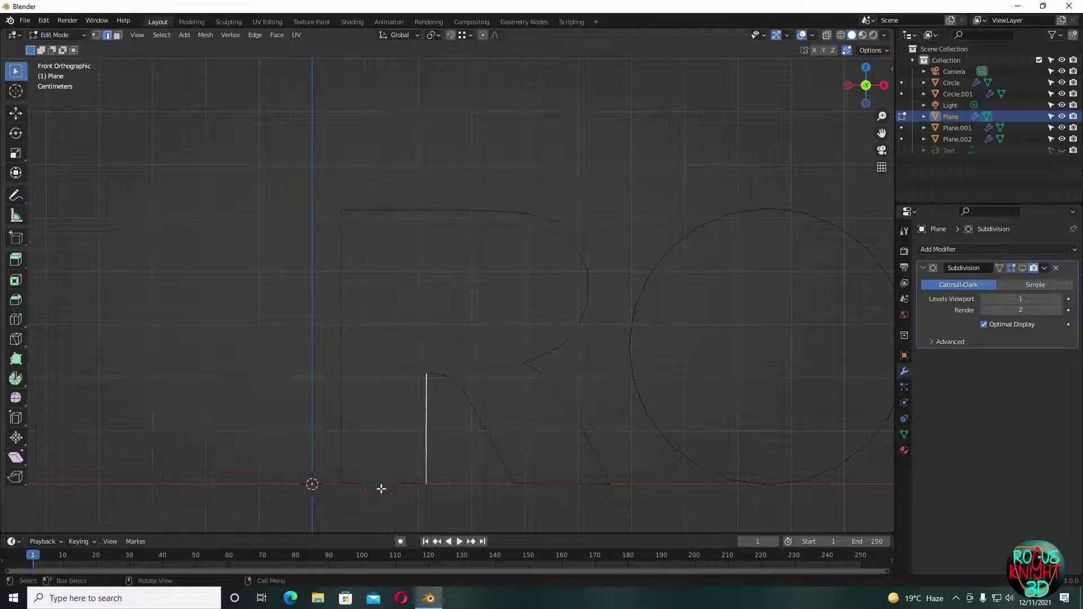
click(404, 488)
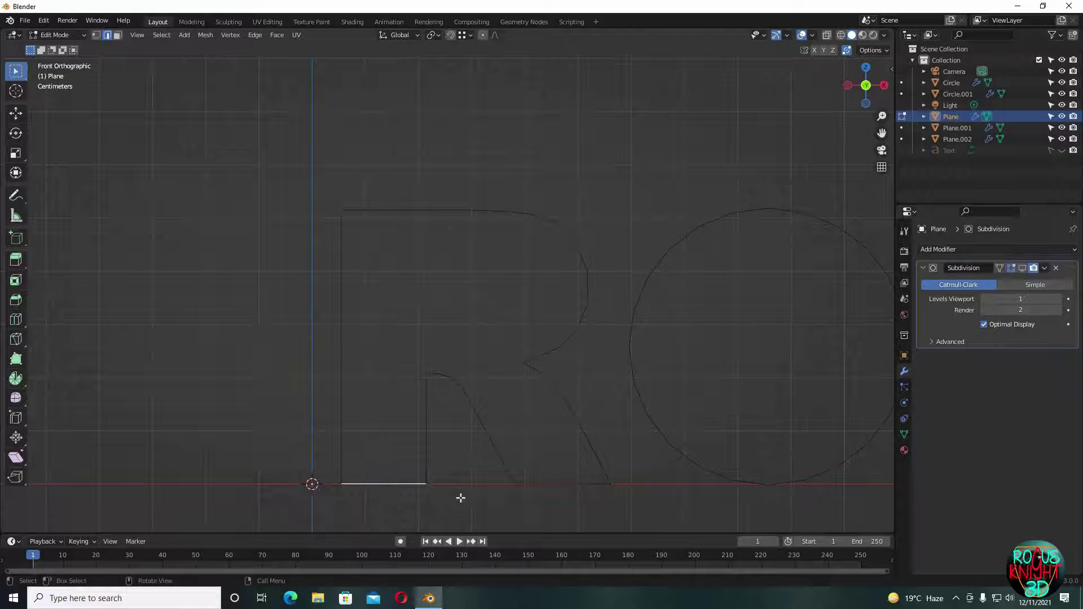
key(shift+r)
click(437, 438)
key(shift+r)
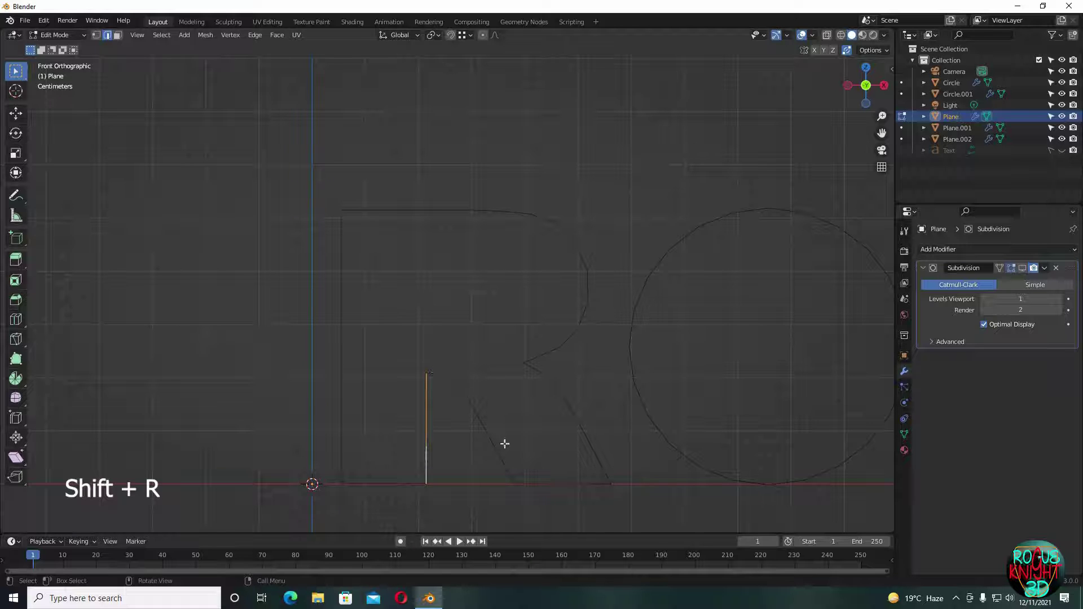
click(563, 484)
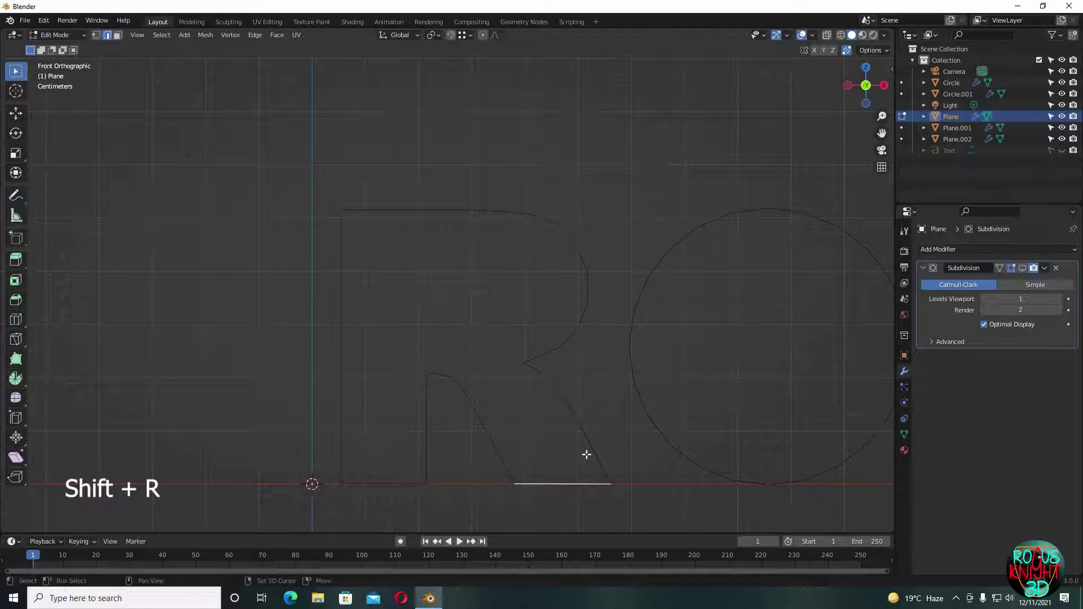
- Subdivide the inner diagonal edge of the R's leg with one cut
click(499, 442)
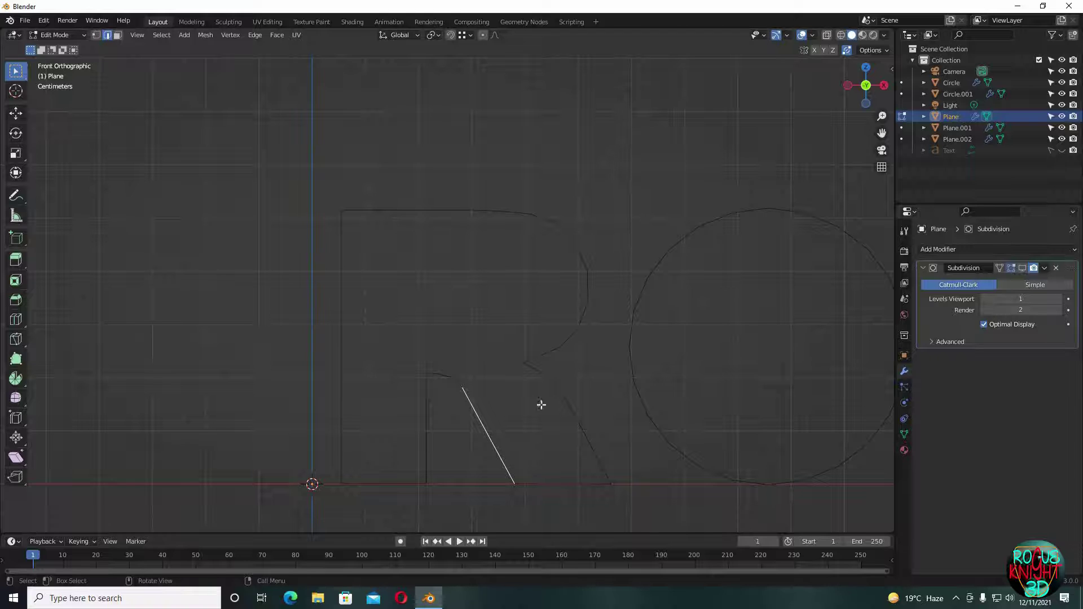
click(556, 372)
click(467, 435)
right_click(446, 388)
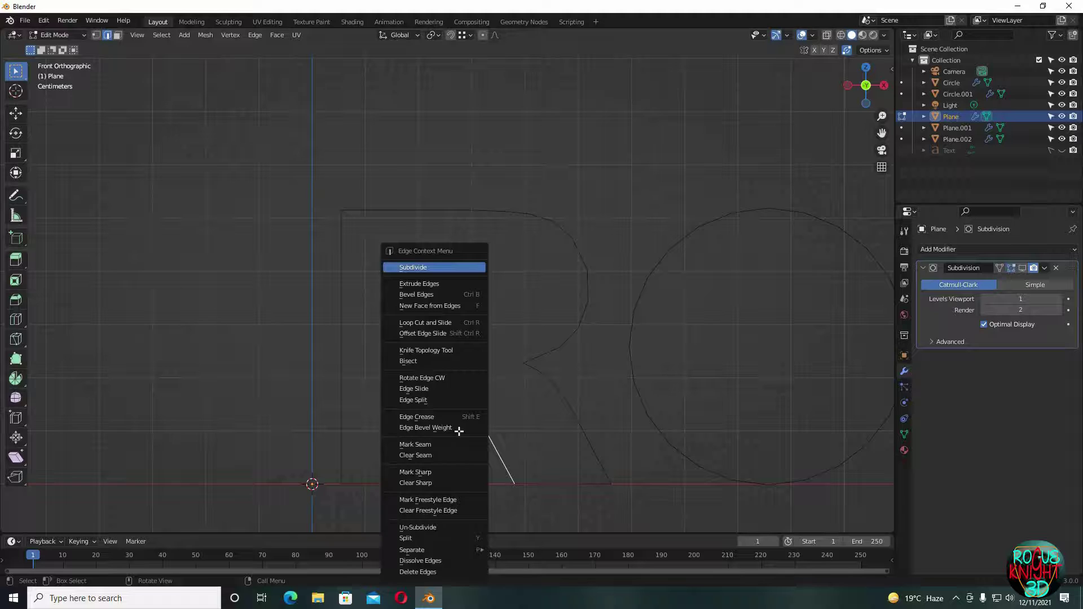
click(438, 268)
- Subdivide the short edges at the R's notch and the short edge starting the inner arch with one cut each
click(570, 381)
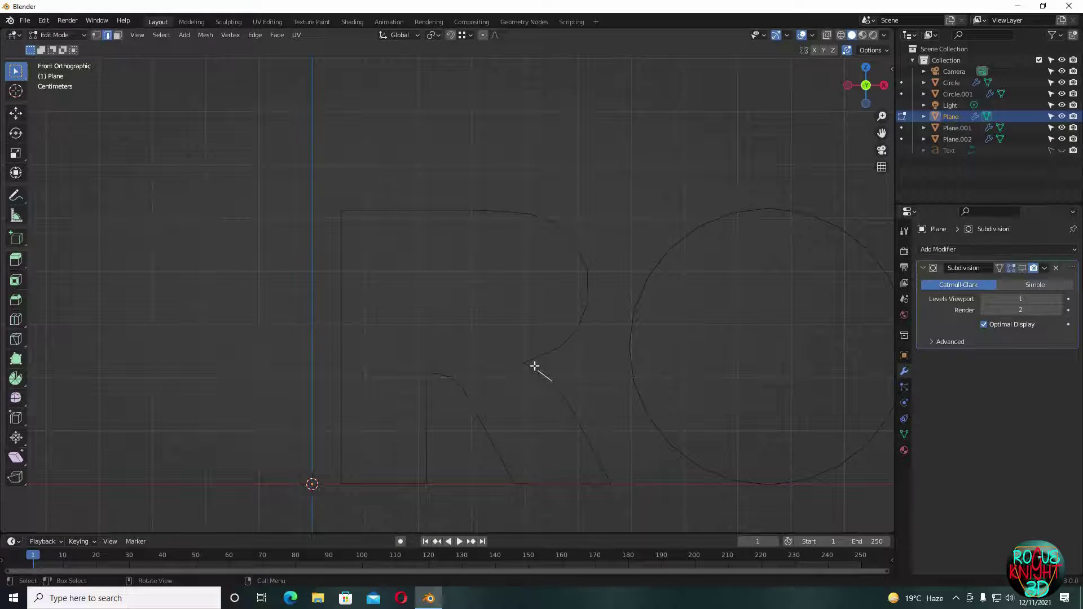
click(433, 373)
scroll(425, 393, up, 2)
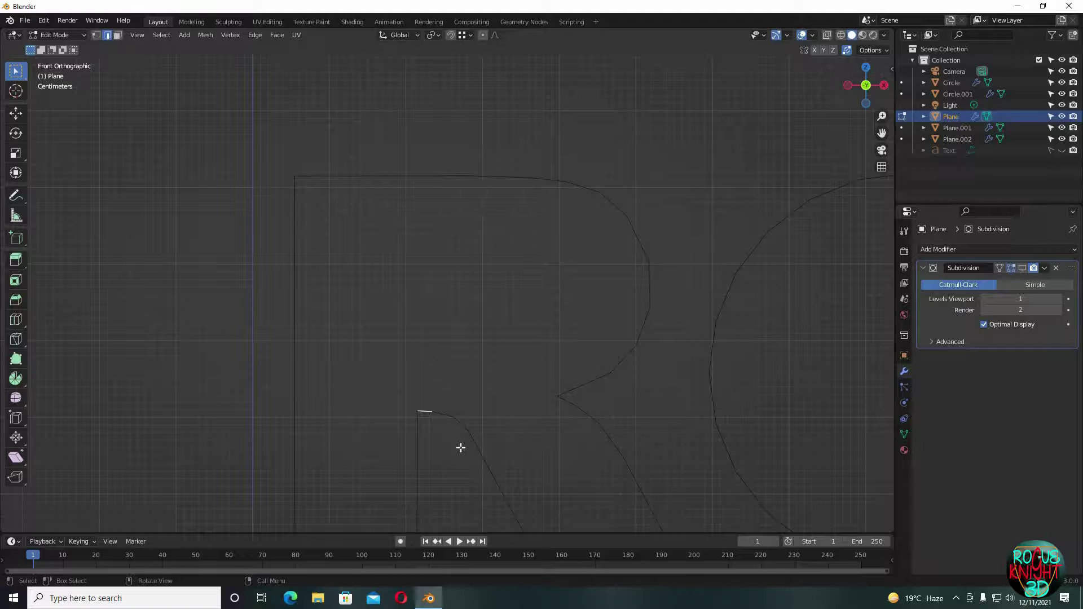
scroll(479, 429, down, 3)
shift+middle_drag(501, 427, 435, 397)
- Return to Object Mode and turn the R's Subdivision modifier display back on in the viewport
key(Tab)
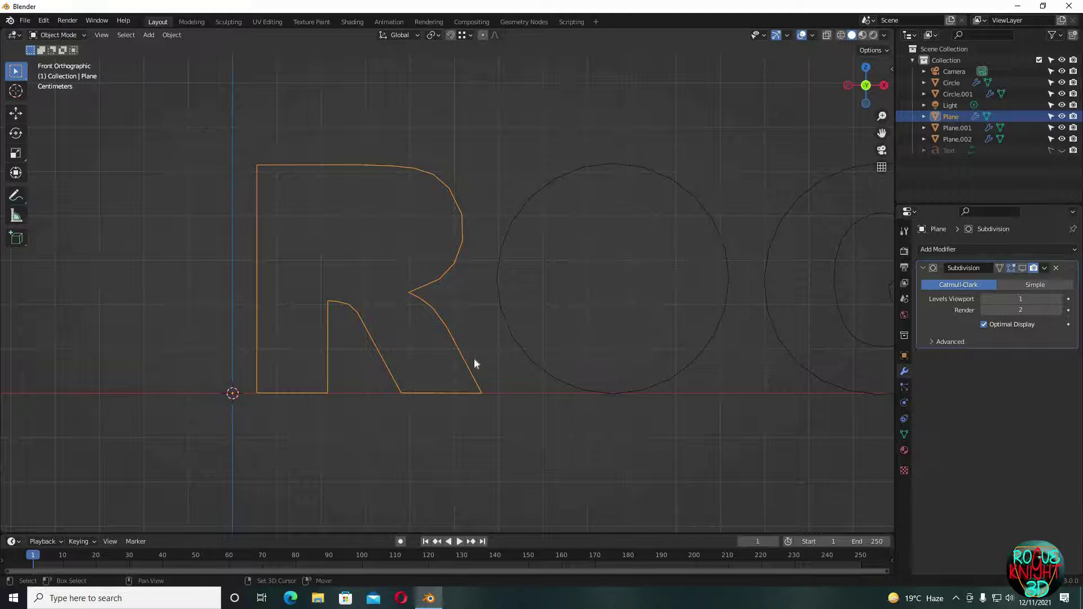
shift+middle_drag(420, 382, 593, 463)
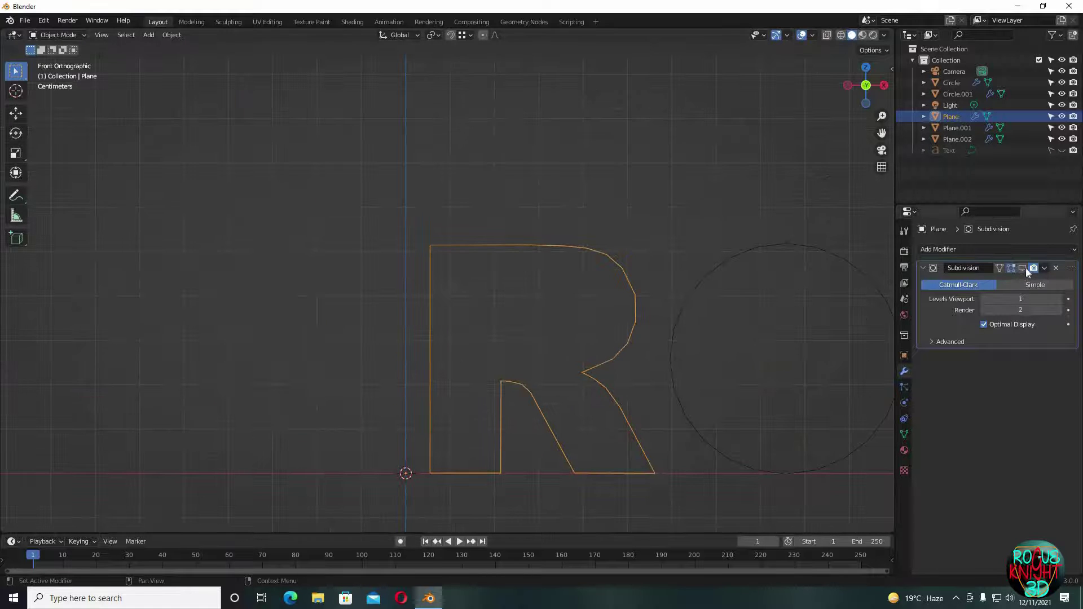
click(1022, 268)
scroll(551, 261, up, 4)
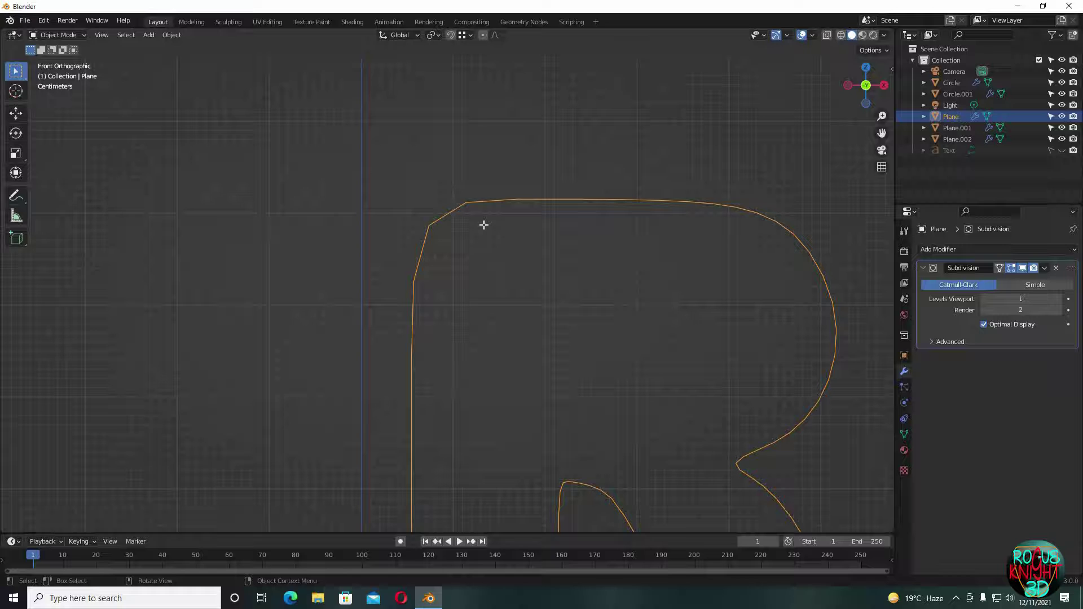
- In vertex editing of the R, slide the nearest cuts on the top and outer vertical edges to their shared corner, factors about 0.97 and 0.99
key(Tab)
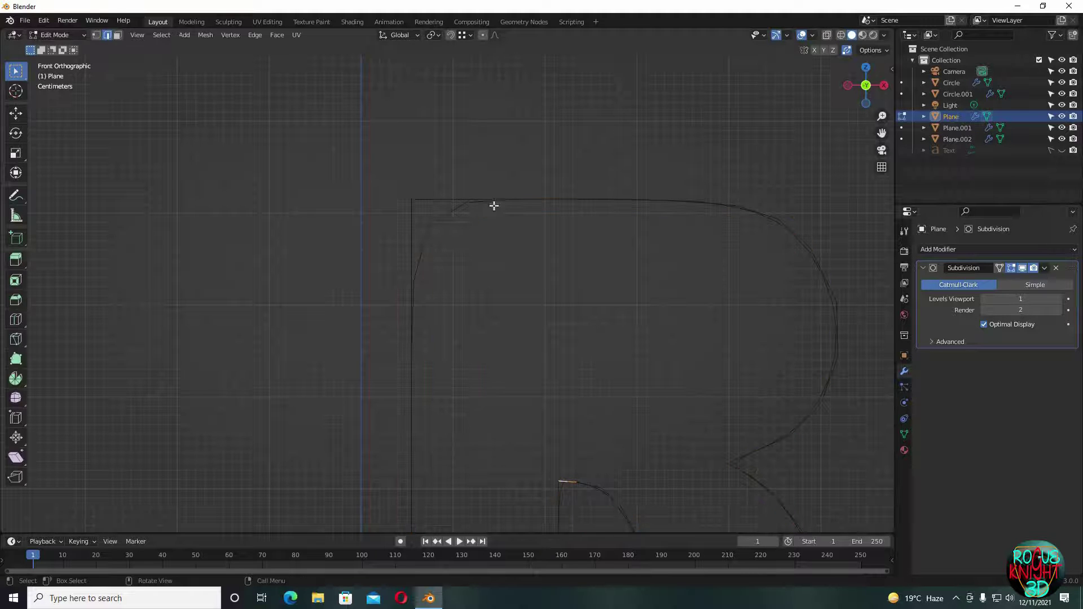
click(544, 168)
click(99, 35)
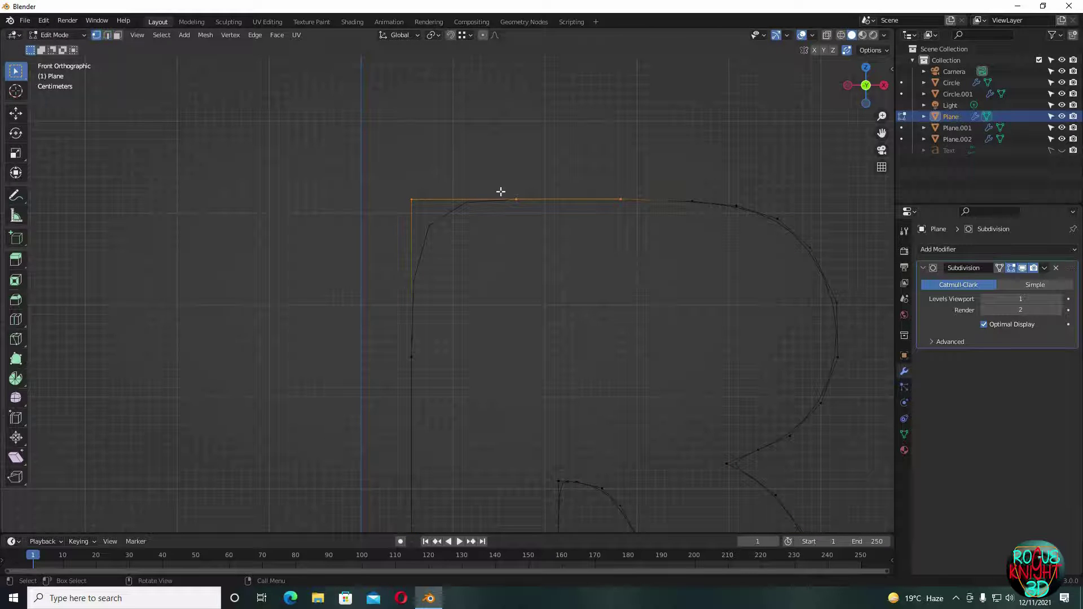
click(544, 225)
key(g)
key(g)
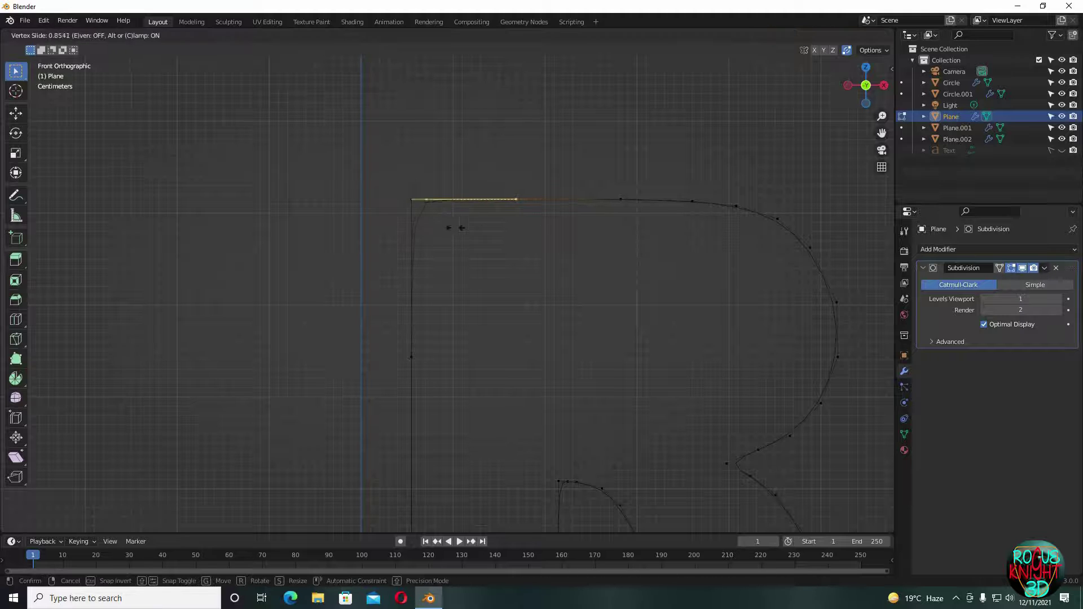
click(395, 296)
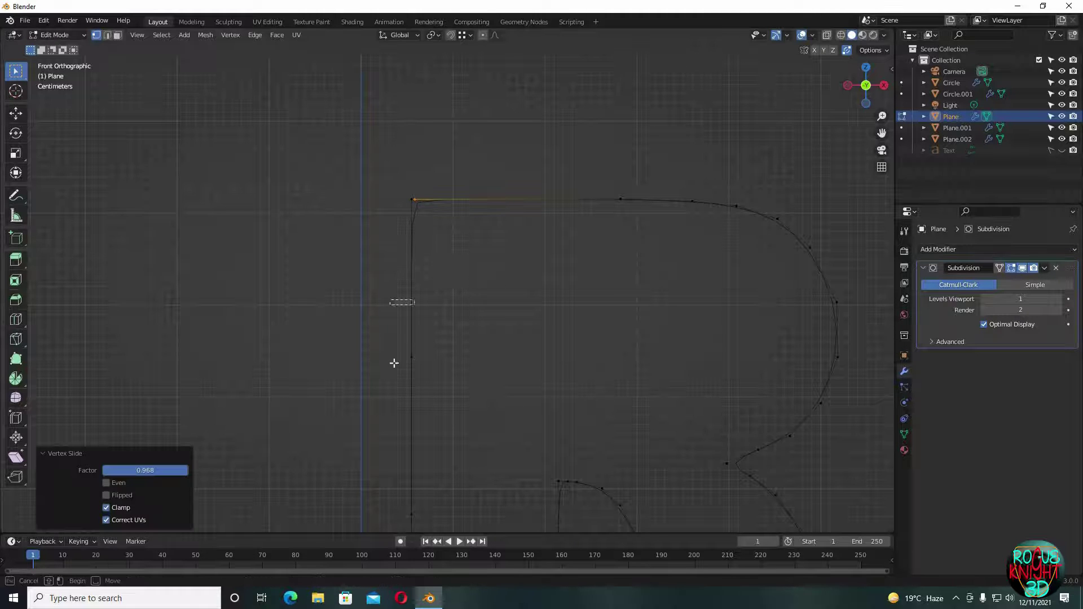
click(467, 323)
click(411, 357)
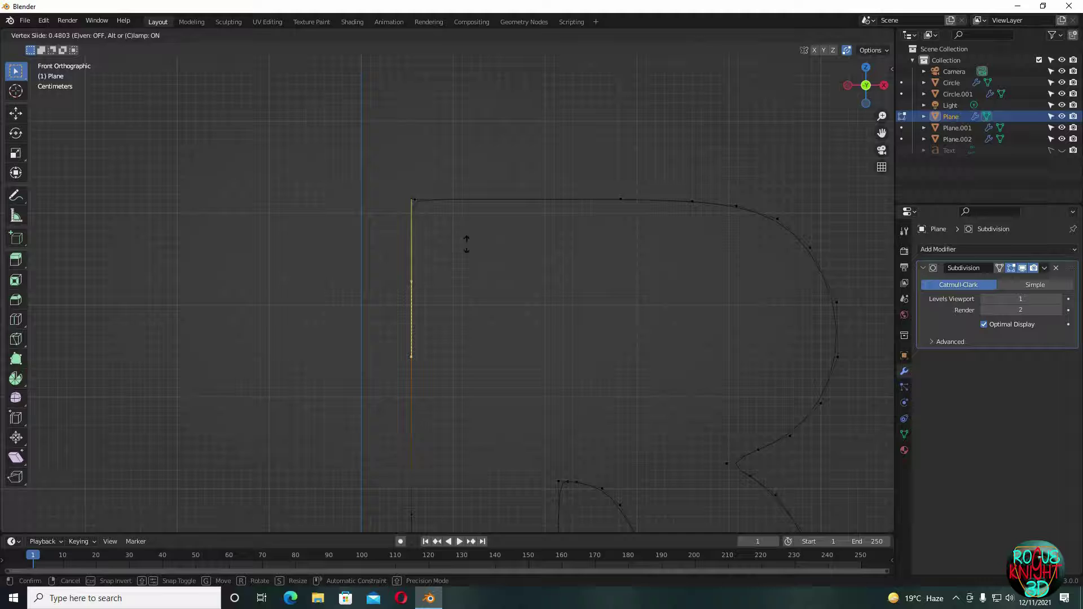
click(670, 193)
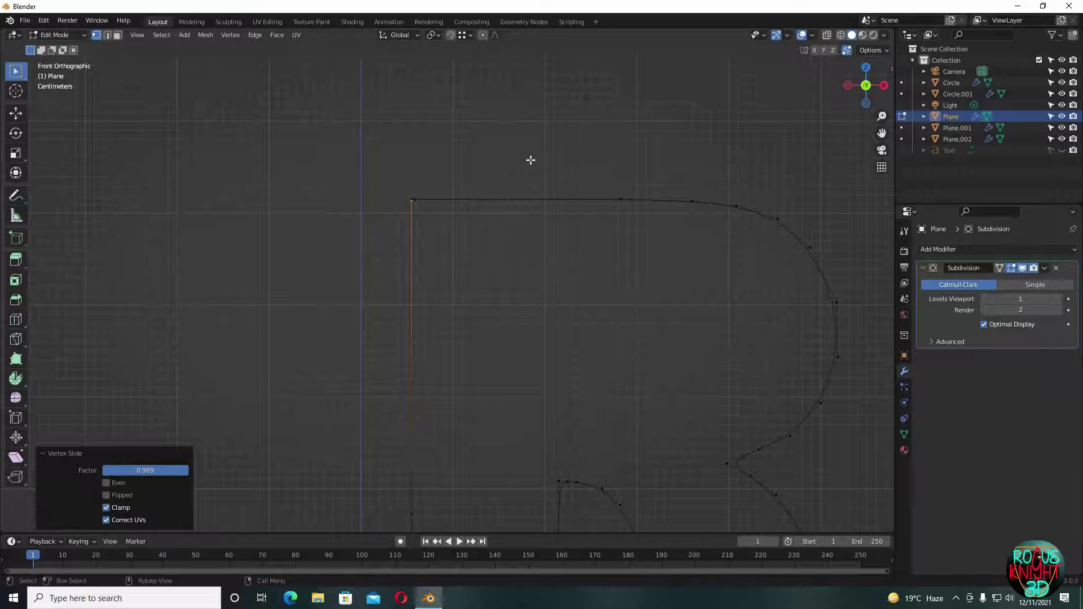
- Slide the vertices on both sides of the R's notch close to its point, the lower one by a factor of about 0.85
shift+middle_drag(632, 347, 444, 213)
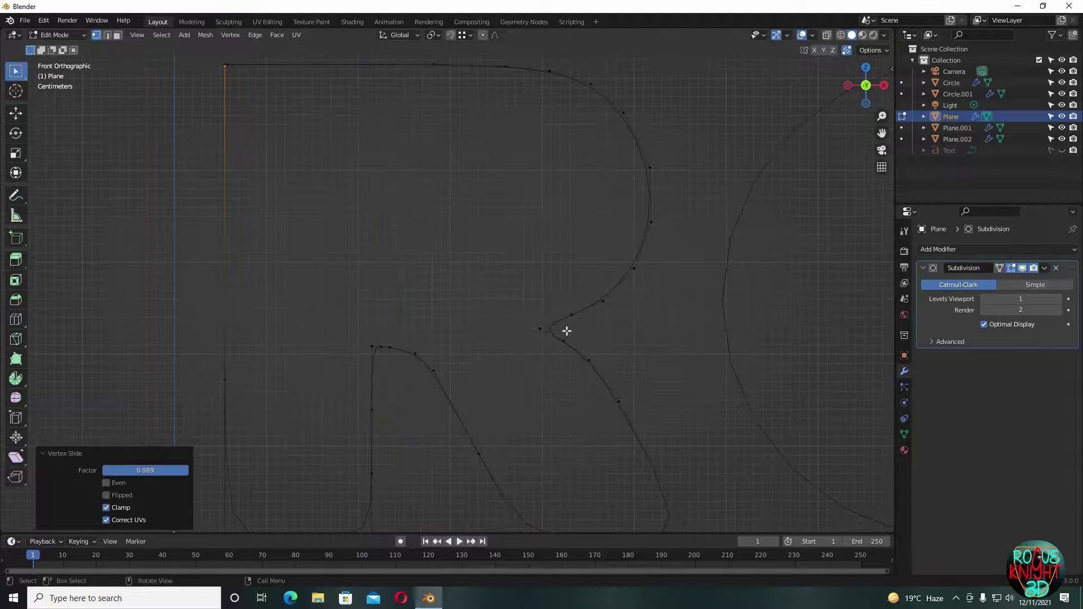
drag(586, 290, 553, 352)
key(g)
key(g)
click(571, 337)
key(g)
key(g)
click(557, 333)
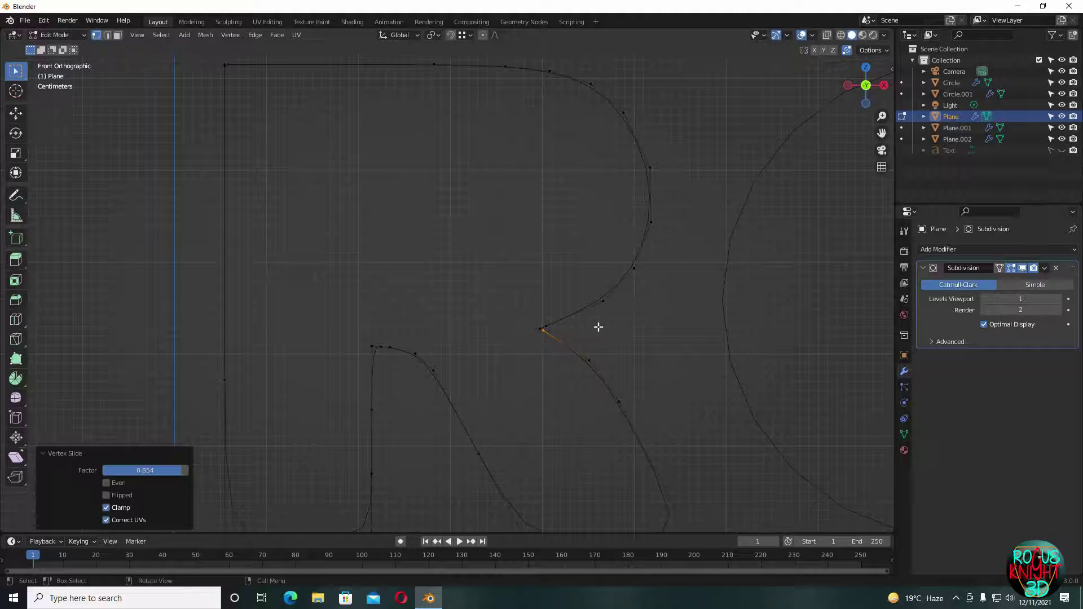
- Slide the two cuts on the diagonal leg's bottom edge to its inner and outer corners, factors about 0.92 and 0.96
shift+middle_drag(600, 344, 552, 189)
drag(594, 349, 611, 227)
drag(513, 366, 544, 389)
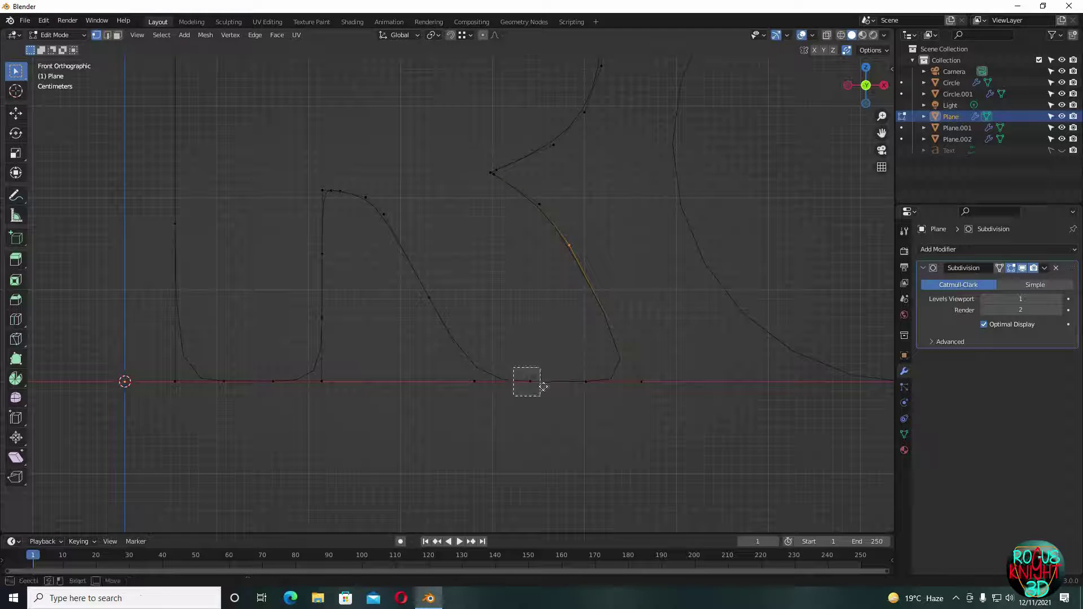
key(g)
key(g)
click(577, 401)
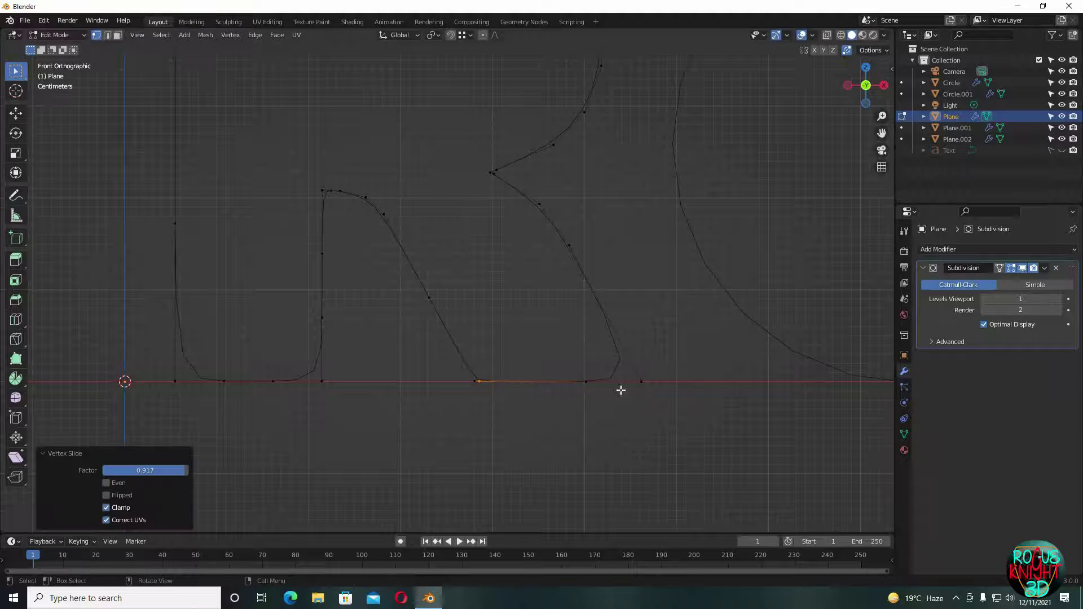
click(626, 382)
key(g)
key(g)
click(675, 390)
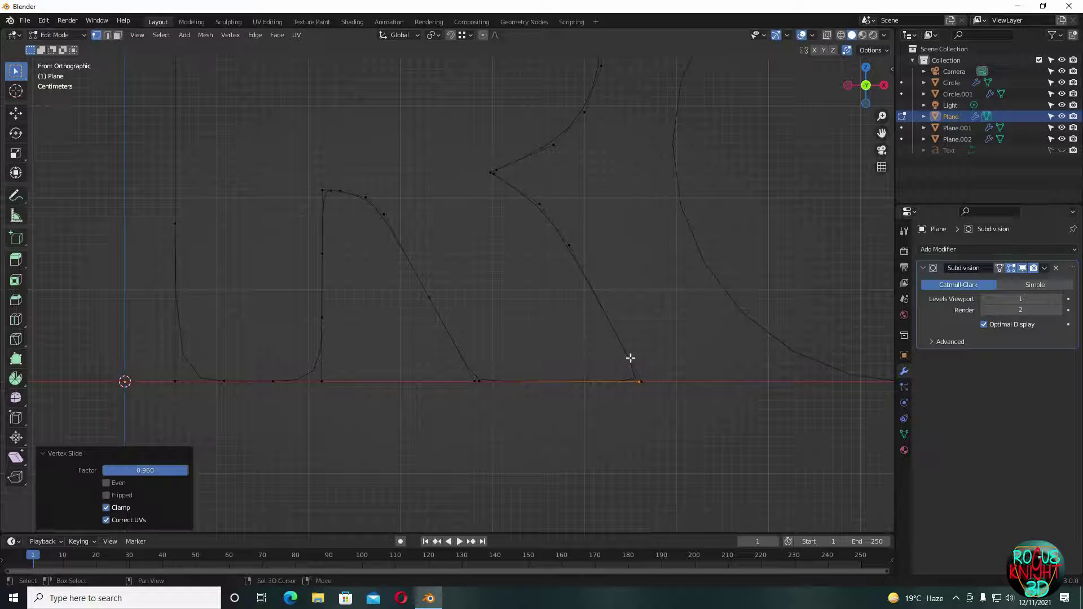
- Subdivide the diagonal leg's long outer edge and slide the new vertex to the bottom outer corner, factor about 0.97
click(656, 392)
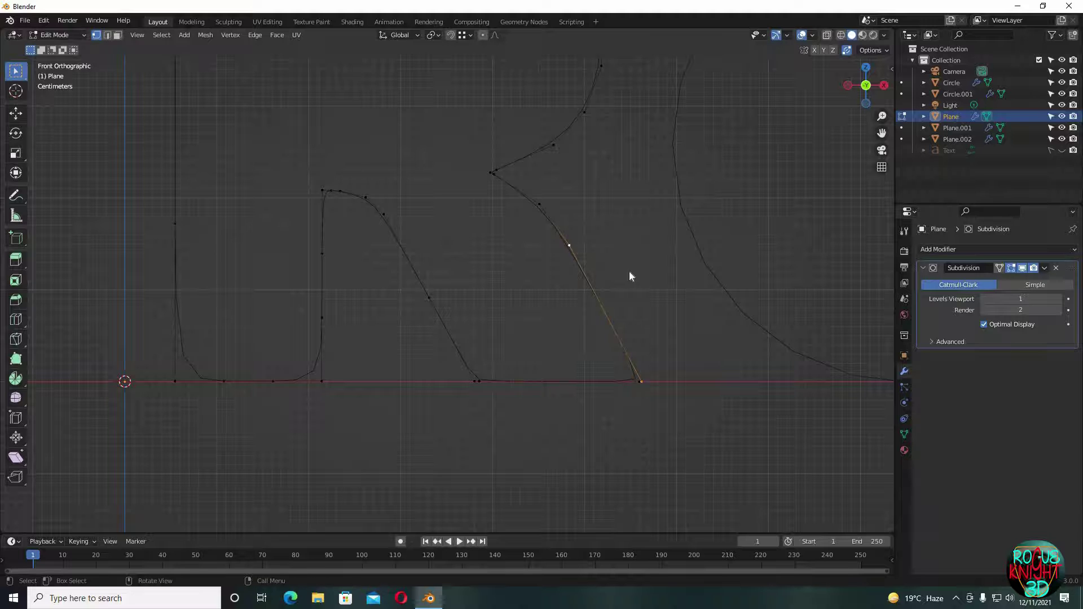
right_click(598, 265)
click(587, 265)
key(shift+v)
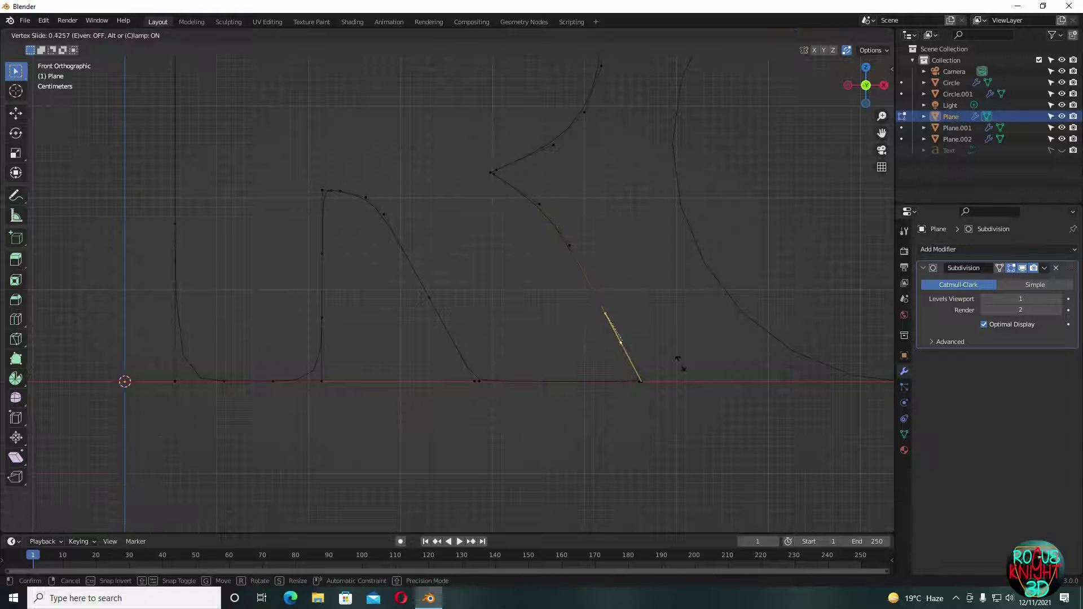
click(697, 400)
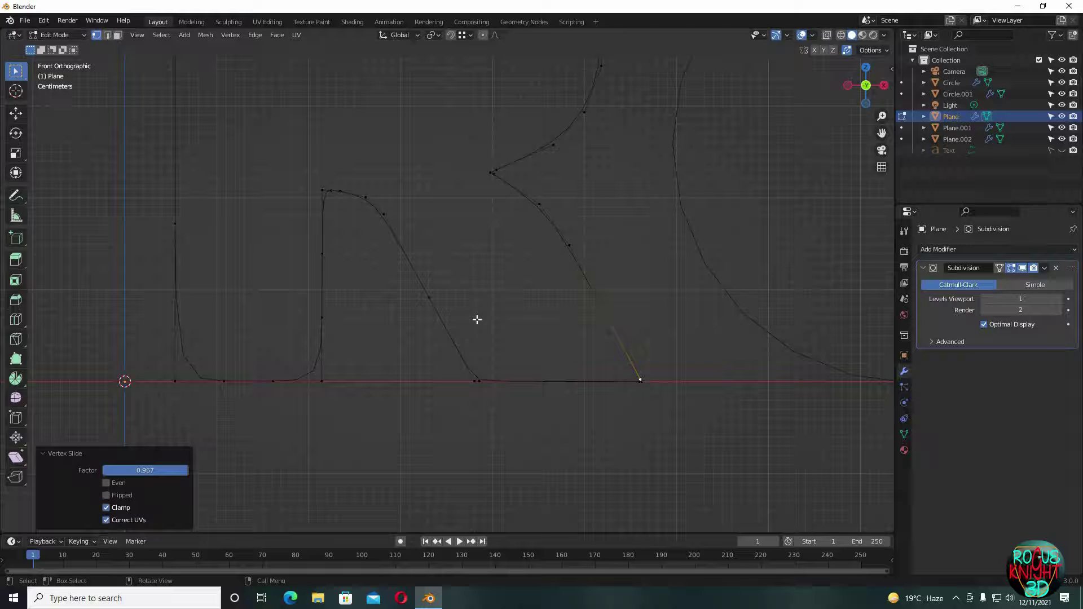
- Slide the cut on the leg's inner diagonal edge down to the leg's bottom inner corner
click(429, 297)
key(shift+v)
click(553, 406)
- Slide the cut on the inner arch's short edge, factor about 0.91, and the inner vertical edge's upper cut to the arch's sharp corner
scroll(479, 269, up, 1)
shift+middle_drag(317, 169, 469, 218)
click(466, 247)
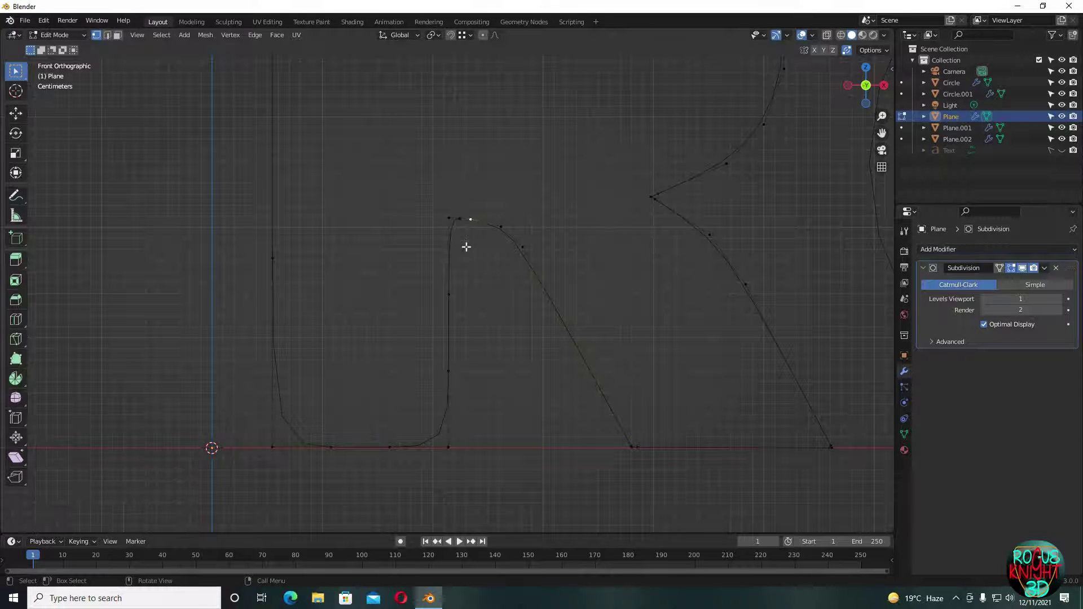
key(shift+v)
click(453, 297)
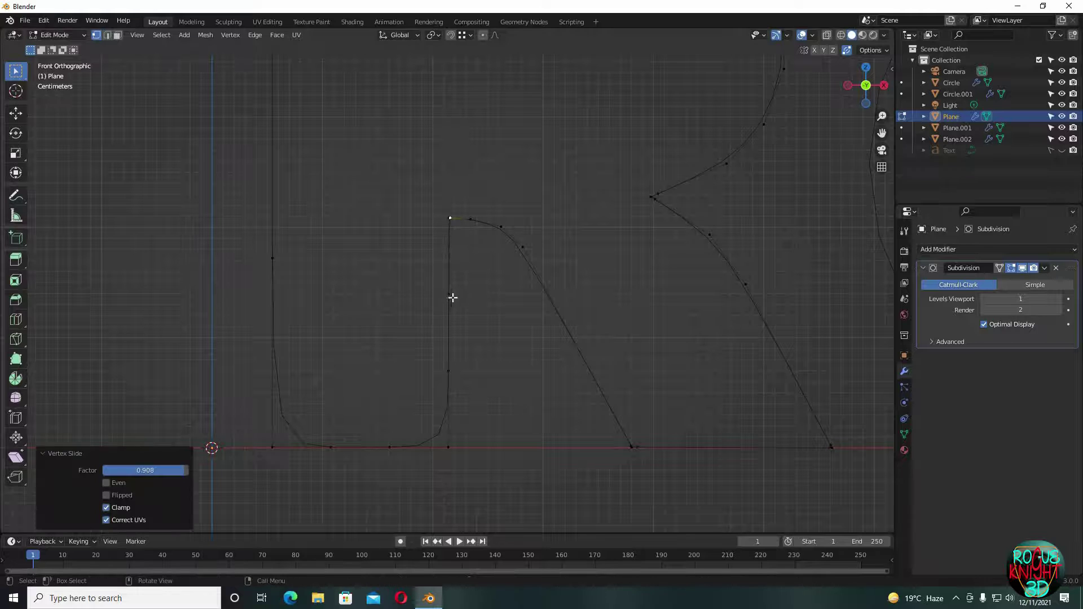
click(472, 308)
key(shift+v)
click(461, 413)
- Slide the inner vertical edge's lower cut and the stem's nearest bottom cut to the stem's bottom inner corner, factors about 0.98 and 0.96
click(494, 397)
key(shift+v)
click(497, 472)
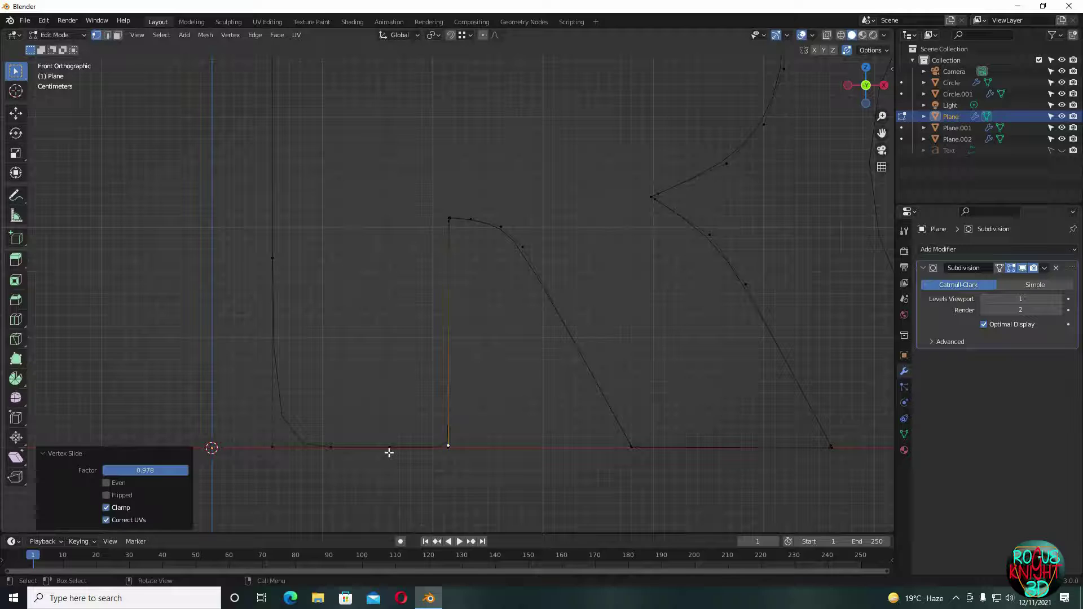
click(389, 447)
key(shift+v)
click(464, 469)
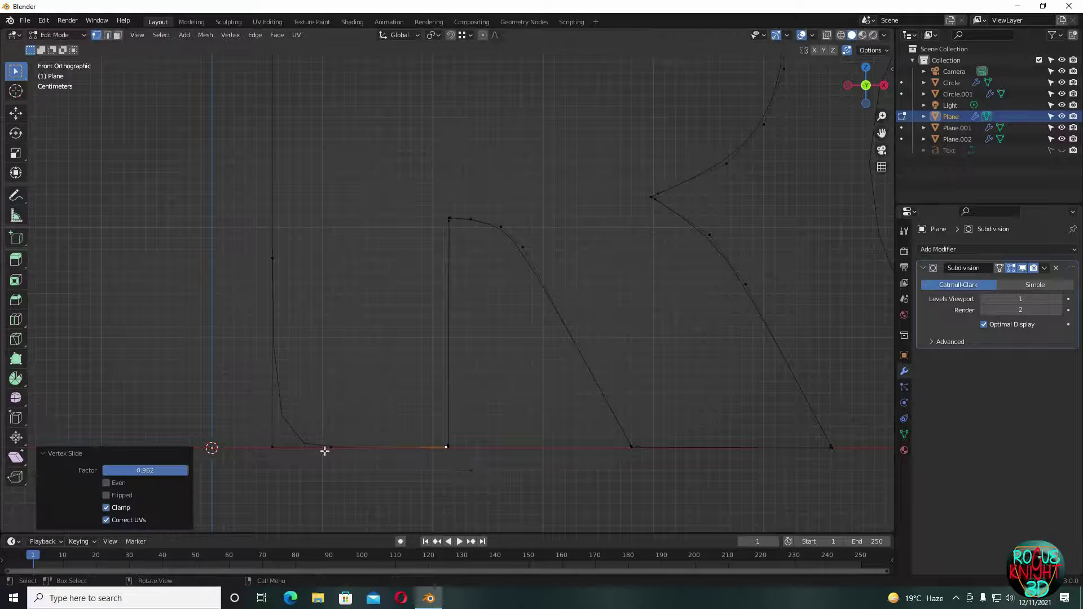
- Slide the remaining cuts on the stem's bottom and outer vertical edges to the bottom outer corner, factors about 0.93 and 0.99
click(317, 452)
click(304, 451)
key(shift+v)
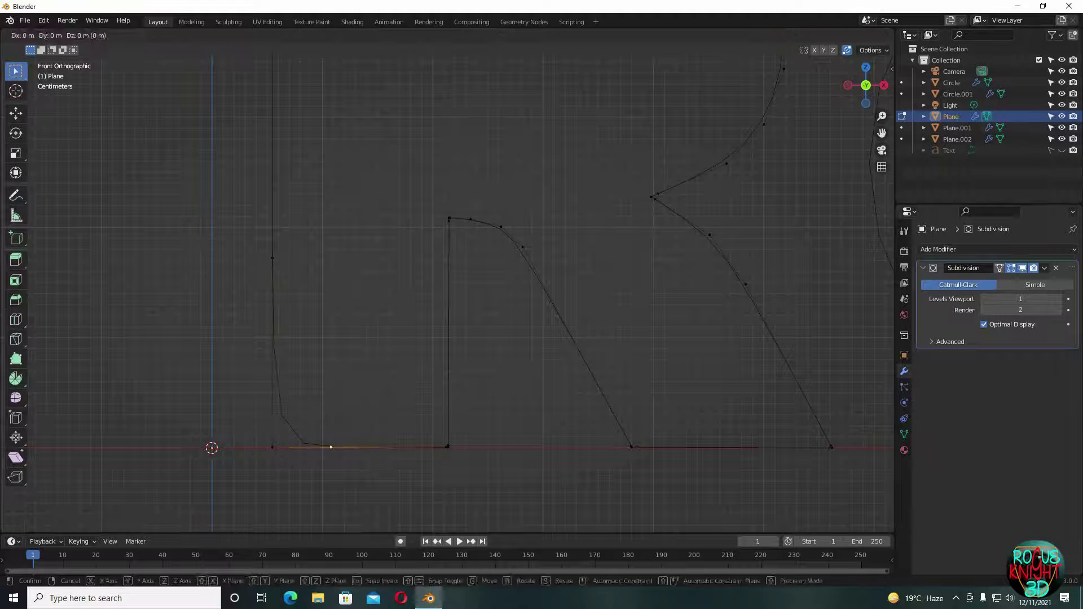
click(292, 413)
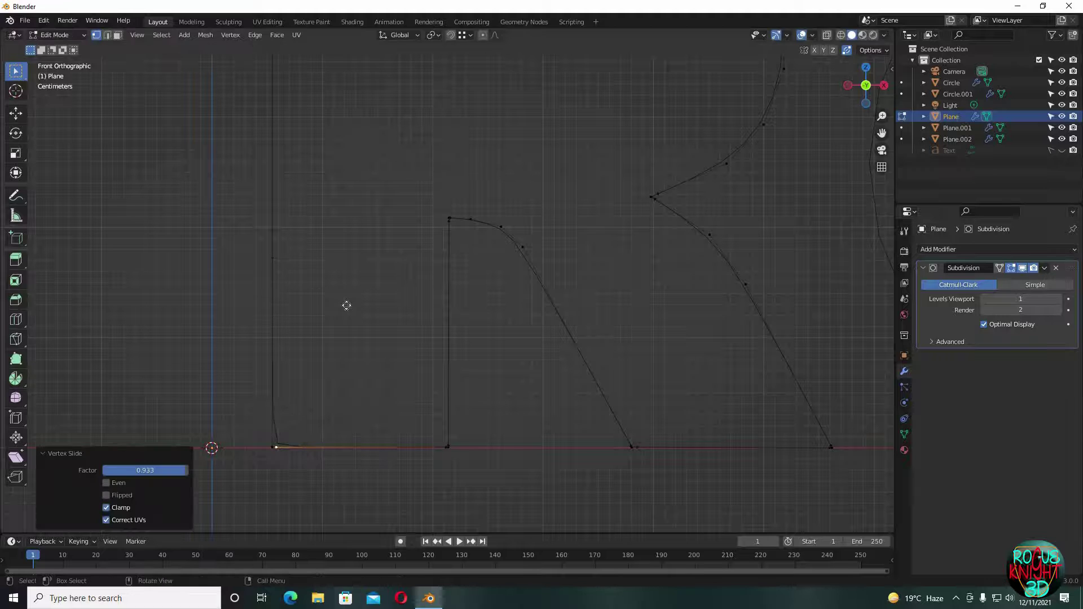
key(shift+v)
click(355, 479)
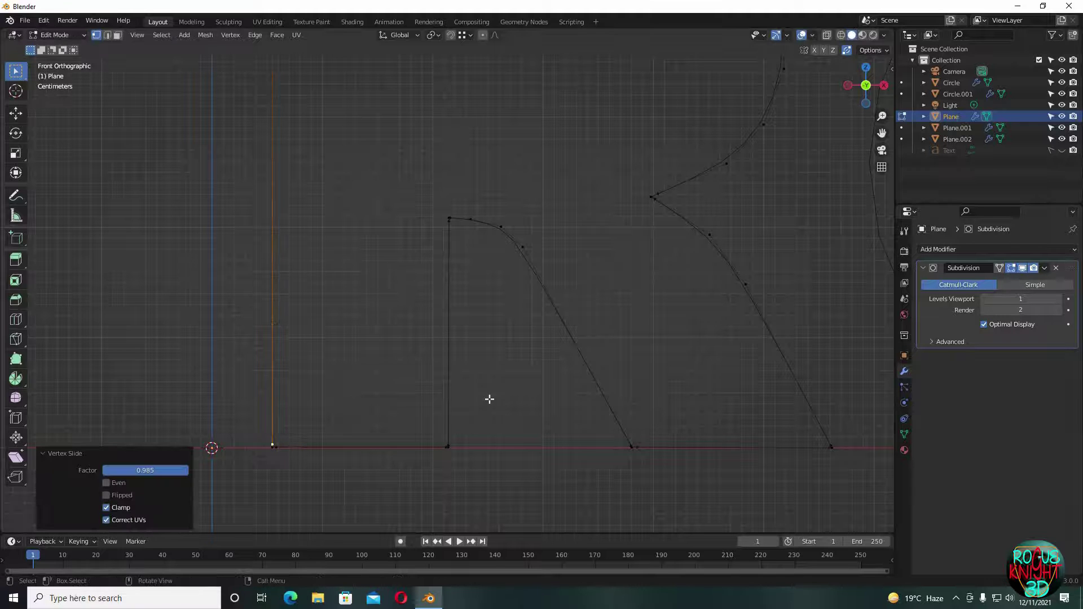
- Finish editing the R and set the O circle's viewport subdivision level to 2
scroll(489, 399, down, 3)
key(Tab)
scroll(331, 303, down, 2)
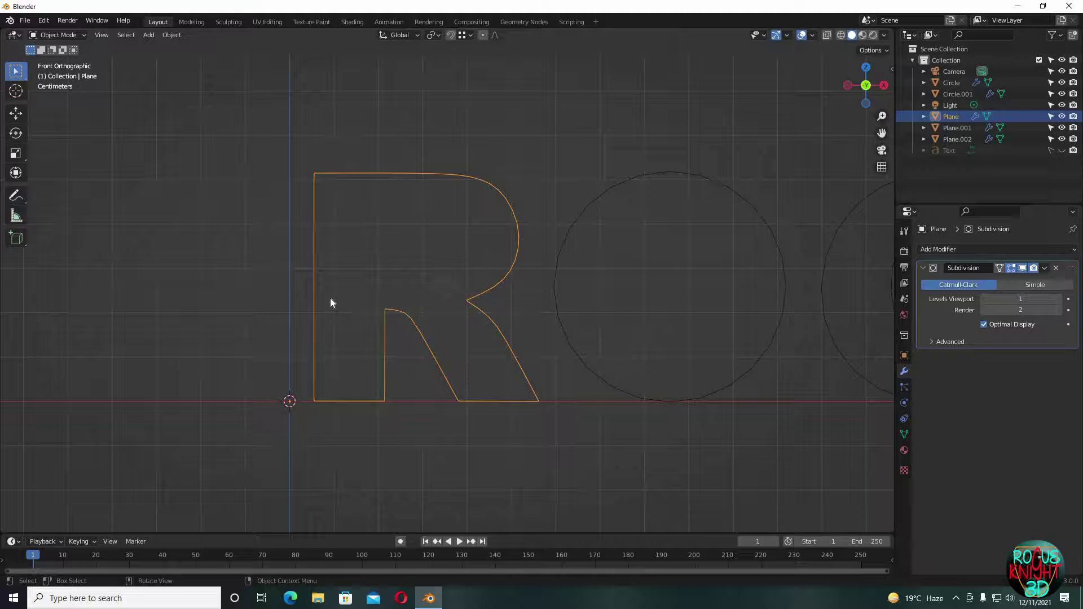
shift+middle_drag(452, 377, 412, 387)
scroll(411, 388, down, 1)
shift+middle_drag(579, 301, 472, 315)
scroll(458, 371, up, 2)
click(397, 439)
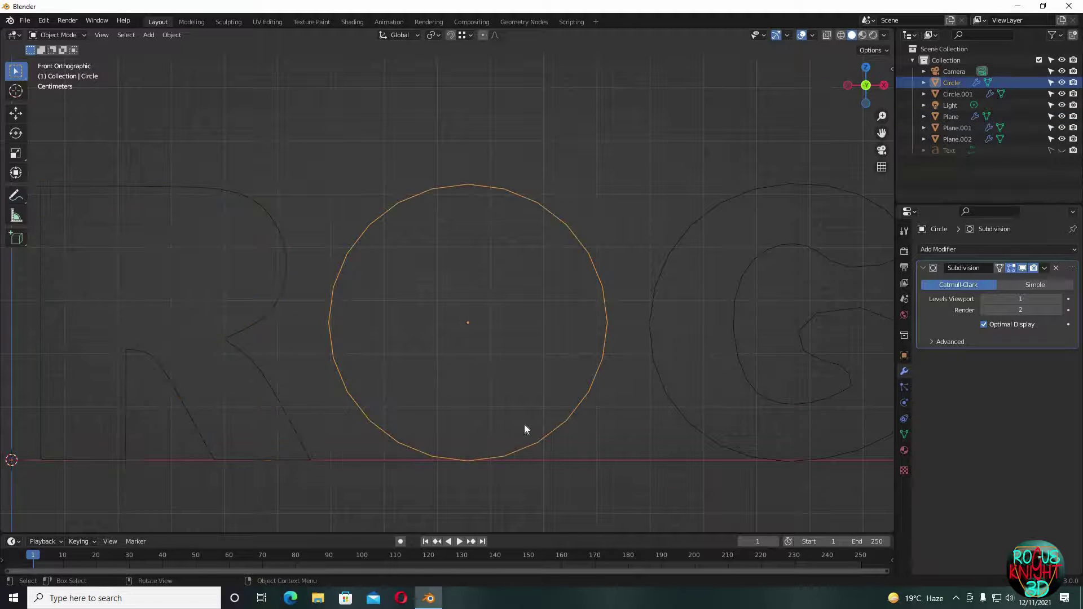
key(KP_Decimal)
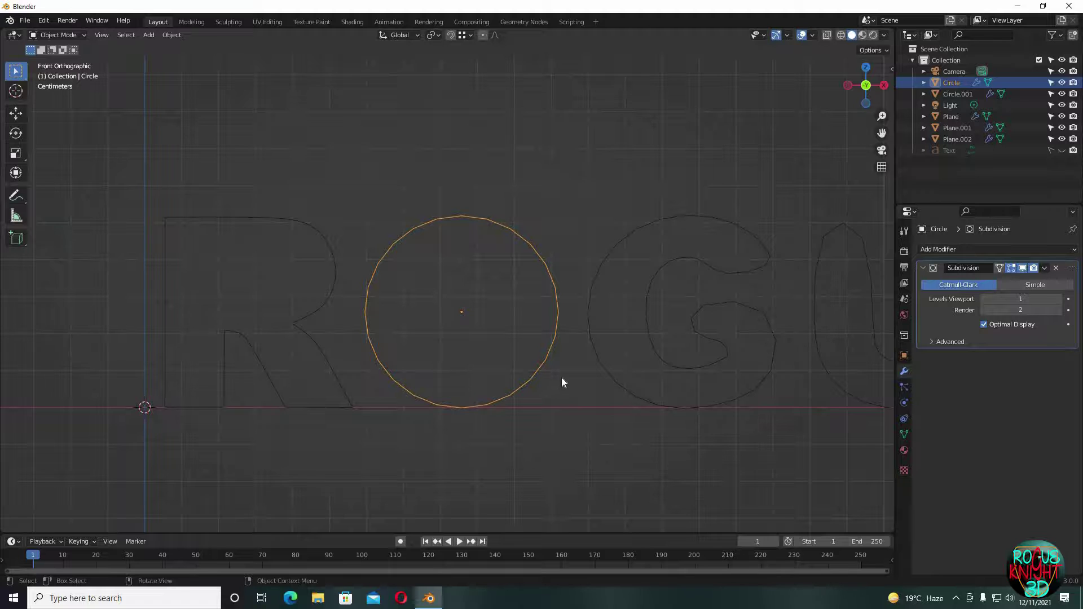
shift+middle_drag(561, 377, 485, 372)
click(1057, 300)
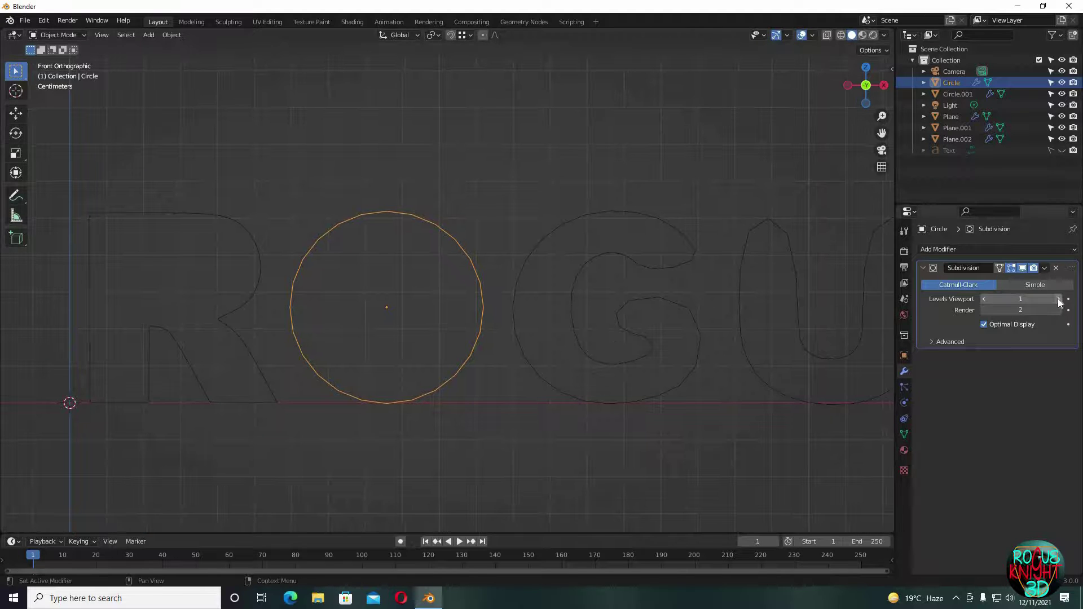
click(330, 252)
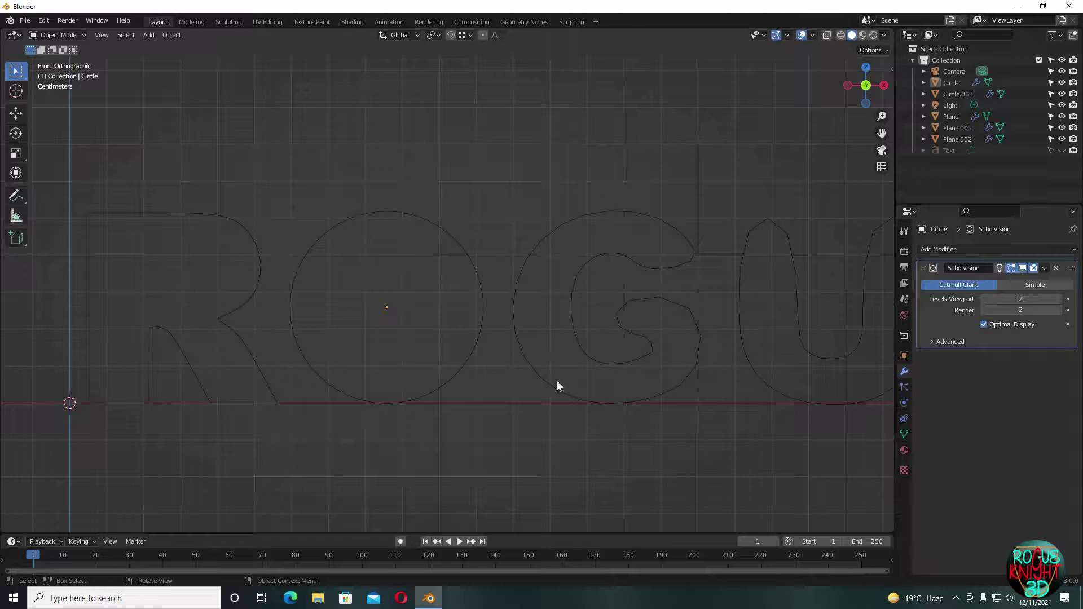
- Hide the G's subdivision smoothing in the viewport and open its mesh for editing in front view
shift+middle_drag(556, 382, 366, 382)
scroll(451, 374, up, 1)
click(451, 374)
click(1022, 268)
scroll(517, 269, up, 2)
middle_drag(511, 298, 517, 297)
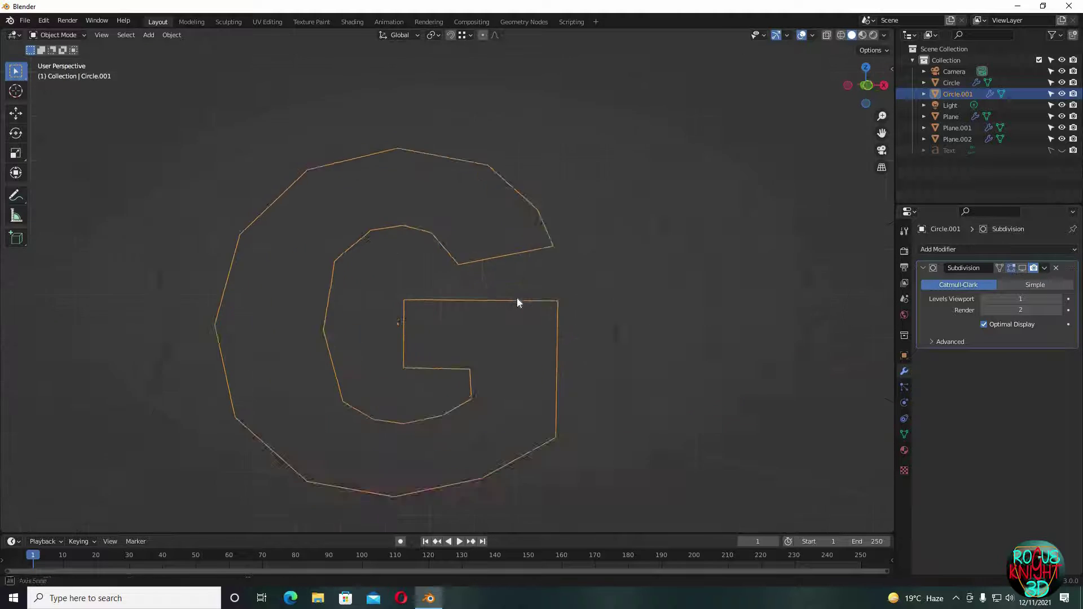
key(KP_1)
scroll(486, 271, up, 2)
key(Tab)
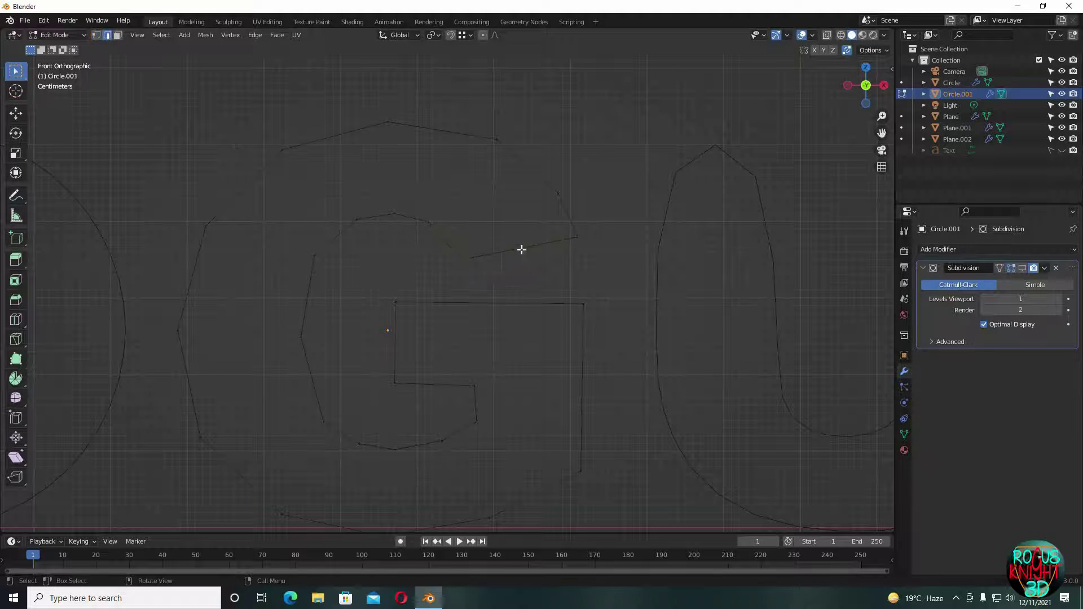
- Subdivide the straight edges of the G's opening and bar with 2 cuts each and show the subdivision smoothing again
right_click(539, 264)
click(551, 264)
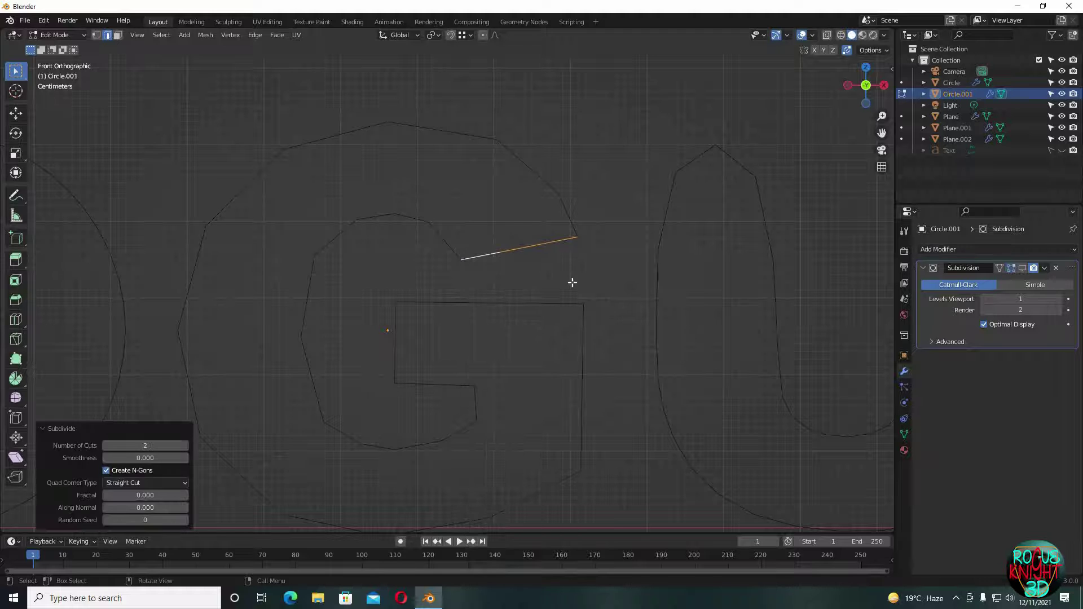
click(500, 311)
click(468, 355)
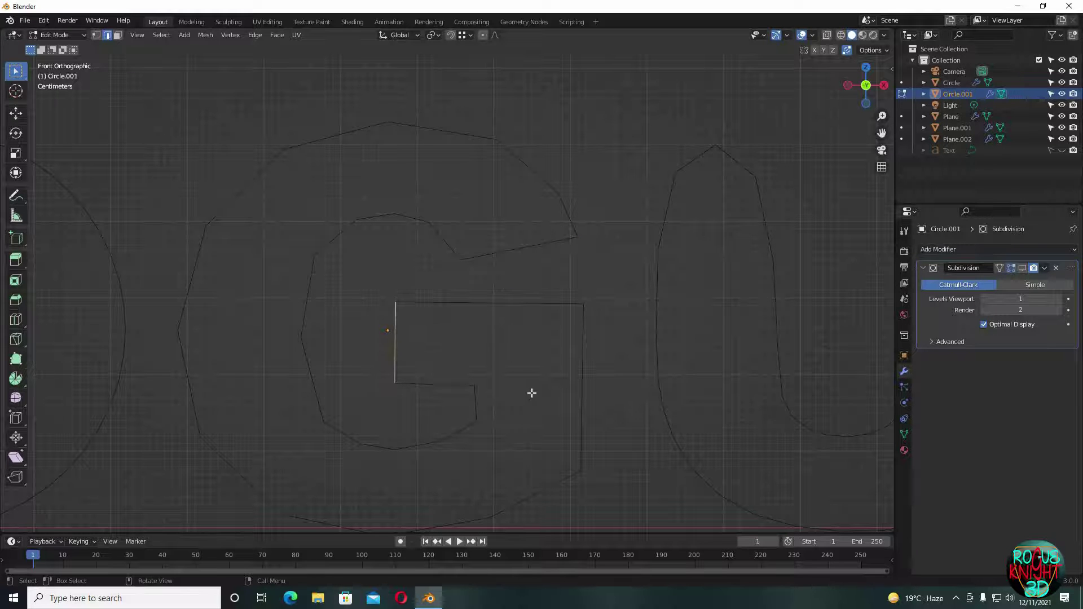
click(635, 408)
key(shift+r)
scroll(431, 418, down, 1)
scroll(431, 418, up, 1)
click(437, 390)
right_click(590, 277)
click(1022, 268)
click(97, 35)
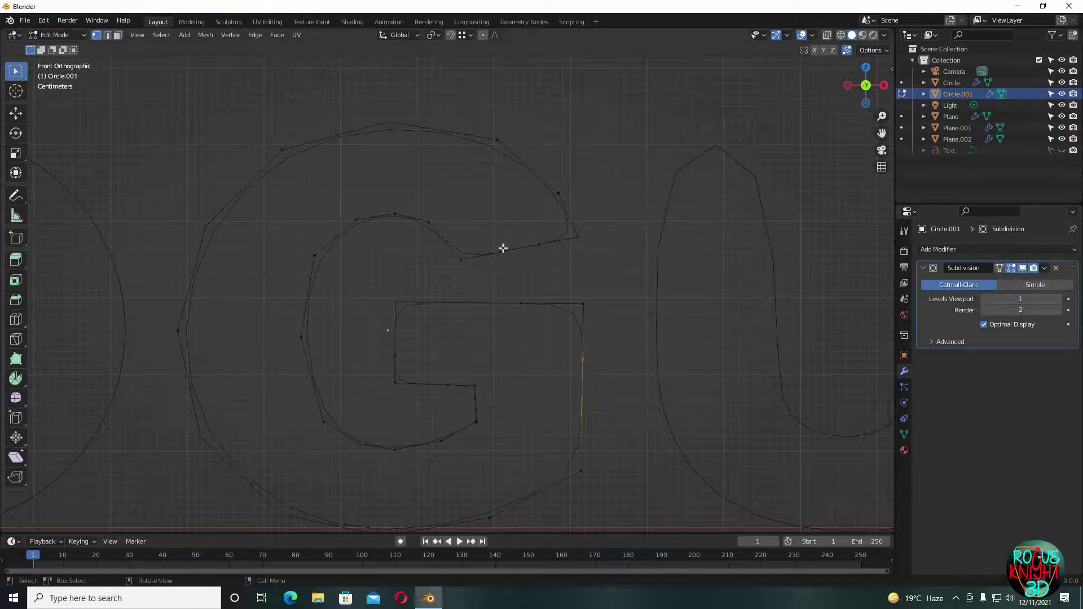
- Try to slide the two cuts on the G's upper opening edge to that edge's ends
scroll(502, 247, up, 2)
click(522, 237)
key(g)
key(g)
click(465, 248)
click(601, 241)
key(g)
key(g)
click(657, 234)
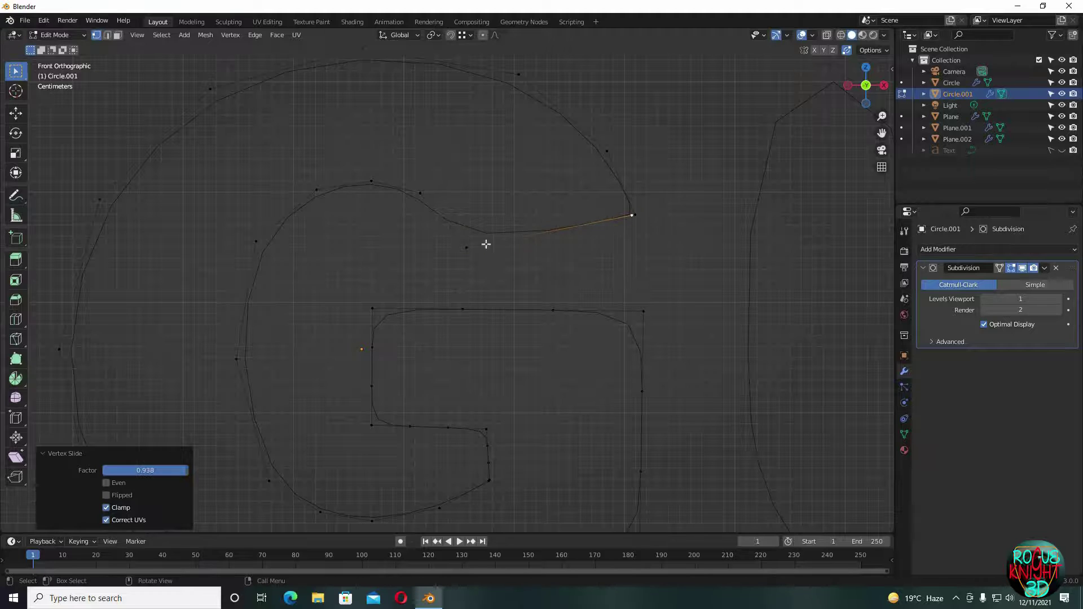
key(ctrl+z)
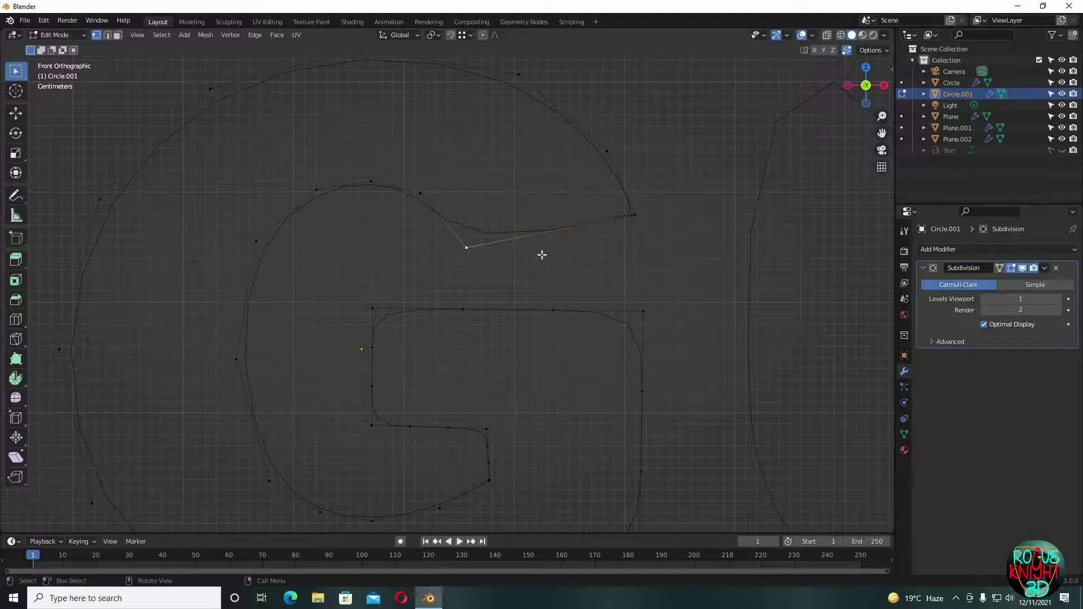
- Slide the cuts on the G's upper opening edge to its inner and outer corners, outer factor about 0.92
key(shift+v)
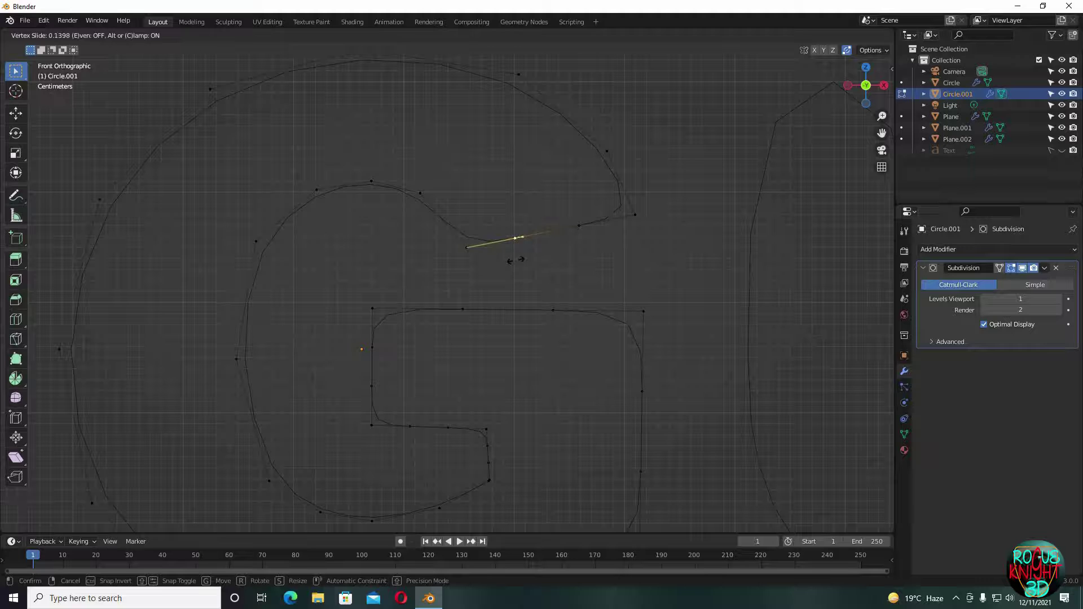
click(476, 273)
click(586, 231)
key(g)
key(g)
click(654, 262)
- Slide the cuts on the bar's top edge to its ends and the inner vertical edge's upper cut to the top inner corner
click(464, 309)
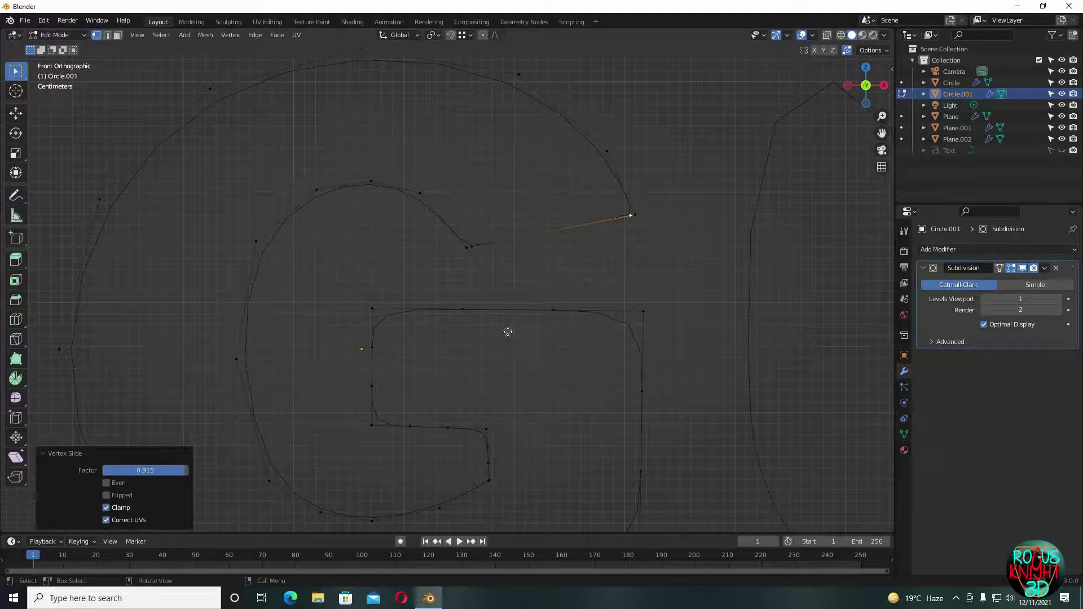
key(g)
key(g)
click(559, 312)
click(372, 387)
key(shift+v)
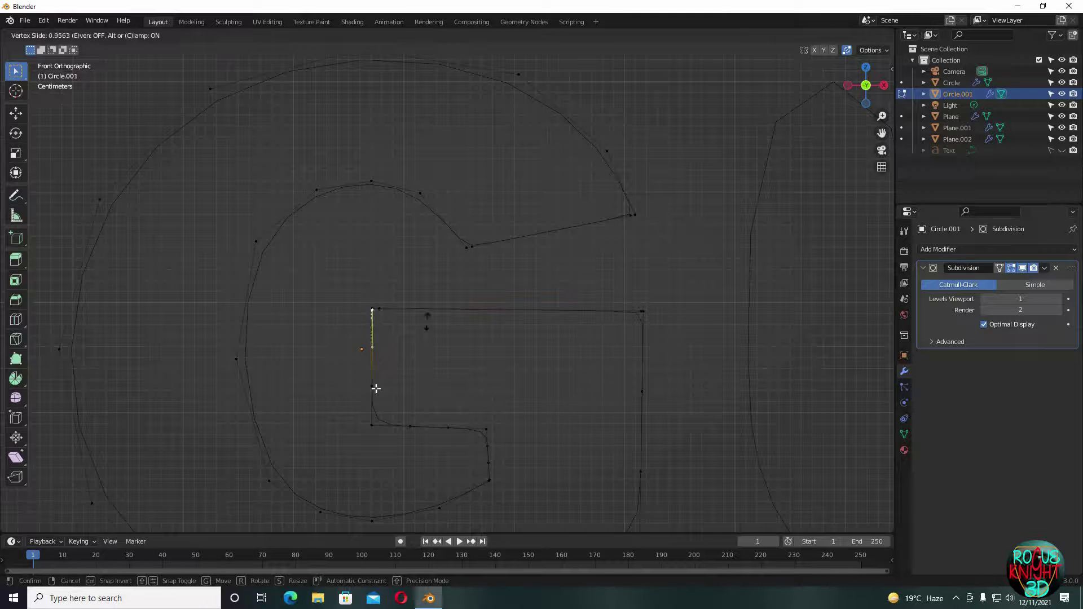
click(429, 399)
- Slide the nearest cuts on the bar's bottom edge and inner vertical edge to the bar's bottom inner corner
click(419, 457)
key(g)
key(g)
click(387, 454)
click(383, 416)
key(g)
key(g)
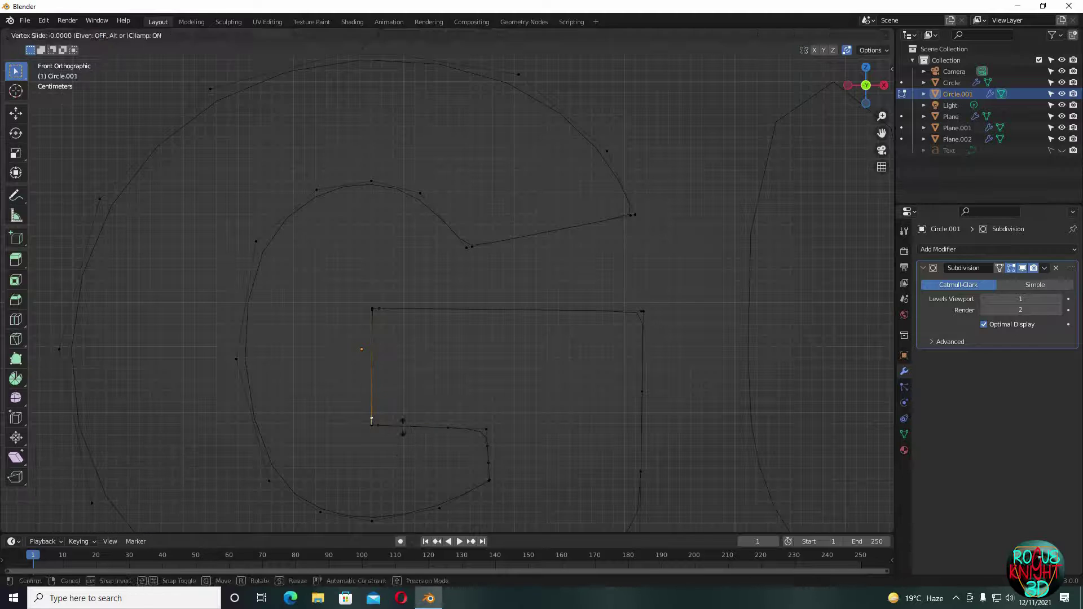
click(404, 420)
- Slide the upper cut on the G's outer vertical edge up to the bar's top outer corner
click(648, 395)
key(g)
key(g)
click(701, 340)
- Slide the short vertical edge's cuts to its two ends, lower factor about 0.80, and the bar's remaining bottom cut to the adjoining corner
click(493, 439)
key(g)
key(g)
click(539, 446)
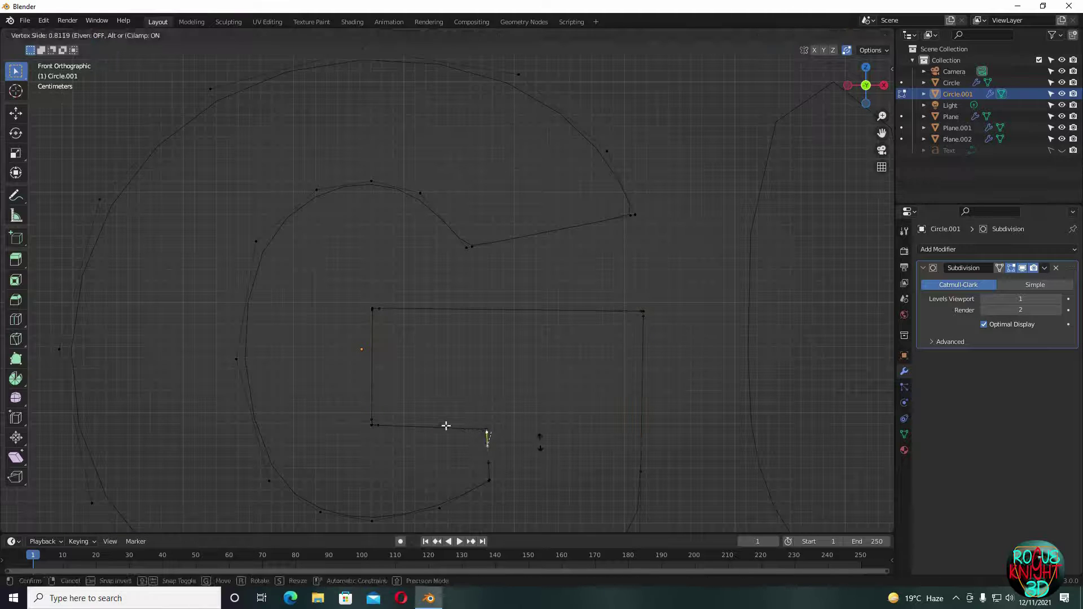
click(445, 426)
key(g)
key(g)
click(544, 451)
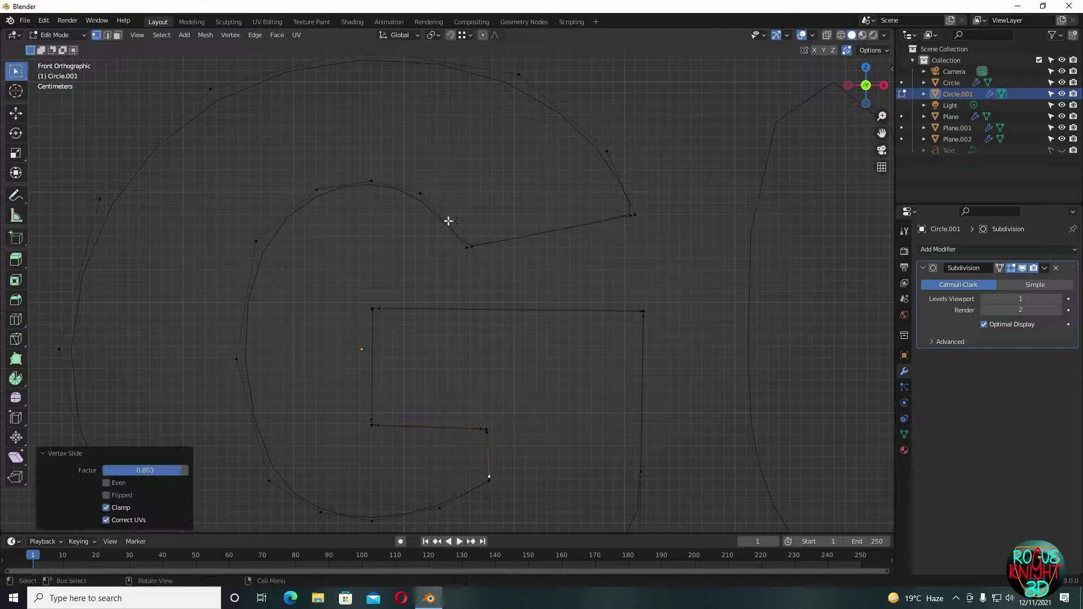
- Subdivide the inner and outer curve edges that adjoin the G's upper opening once each
click(107, 35)
click(443, 220)
right_click(670, 190)
click(667, 191)
click(627, 194)
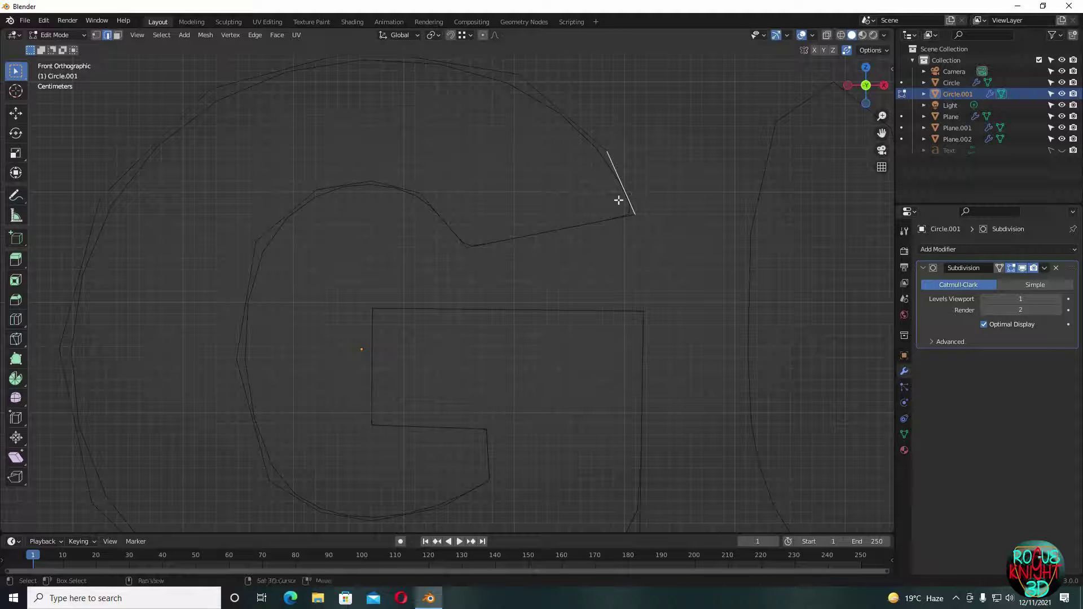
key(shift+r)
- Slide the new cuts on the inner and outer curve edges to the corners of the G's upper opening
click(97, 36)
click(443, 220)
key(g)
key(g)
click(467, 246)
click(624, 179)
key(g)
key(g)
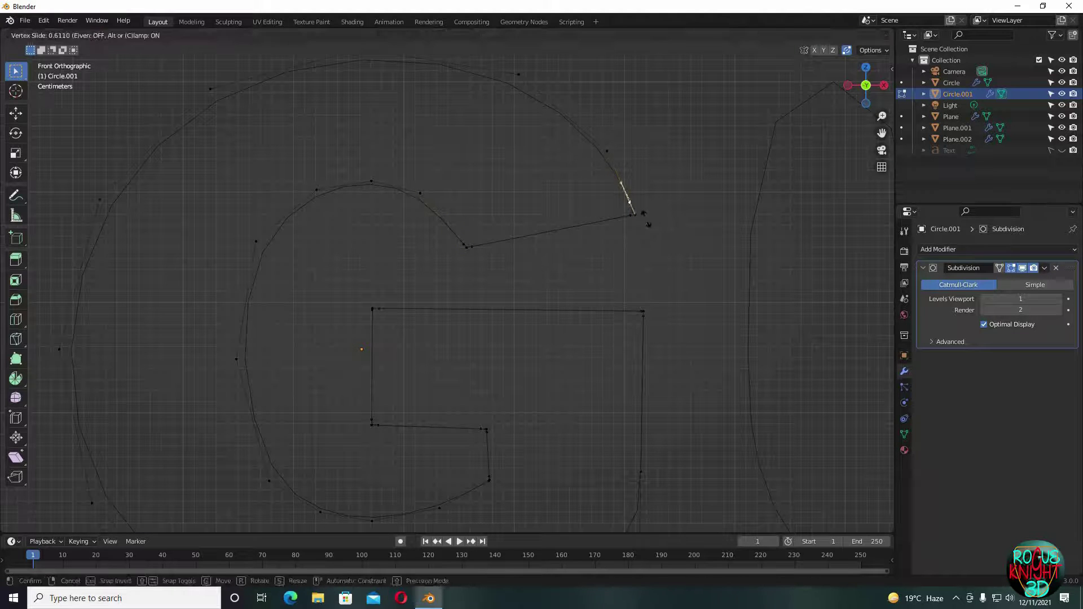
click(647, 217)
click(512, 87)
scroll(508, 200, down, 2)
scroll(423, 195, up, 3)
click(426, 181)
key(g)
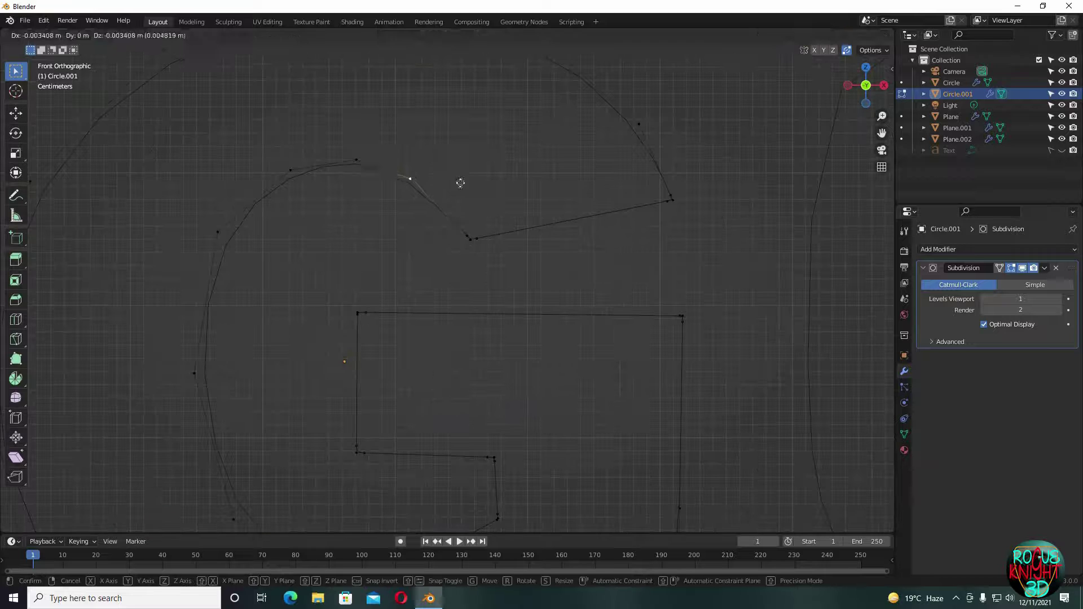
right_click(468, 183)
- Finish editing the G and open the U's mesh for editing
scroll(523, 211, down, 3)
shift+middle_drag(357, 442, 371, 347)
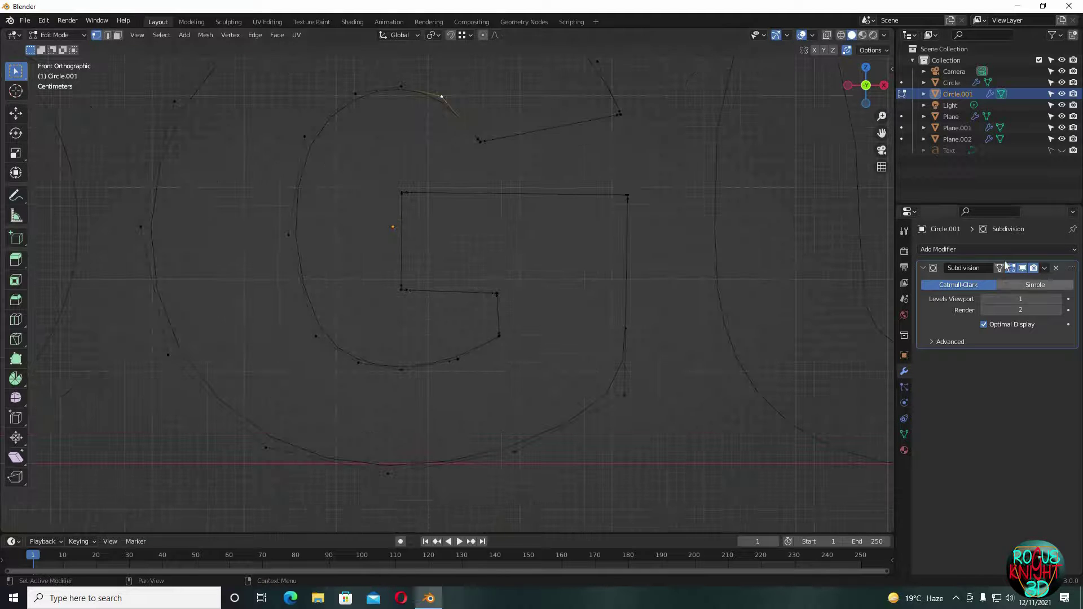
scroll(620, 276, down, 2)
key(Tab)
scroll(593, 277, down, 2)
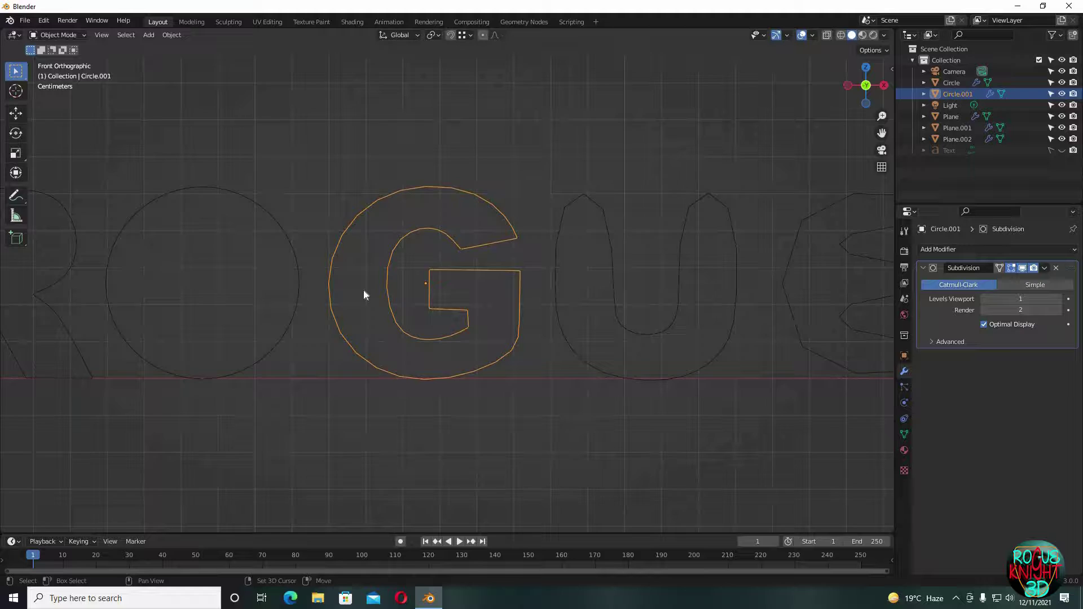
shift+middle_drag(363, 290, 148, 283)
click(462, 273)
key(Tab)
scroll(384, 232, up, 3)
- Subdivide the top edges of both U stems with 2 cuts each
click(108, 35)
click(344, 104)
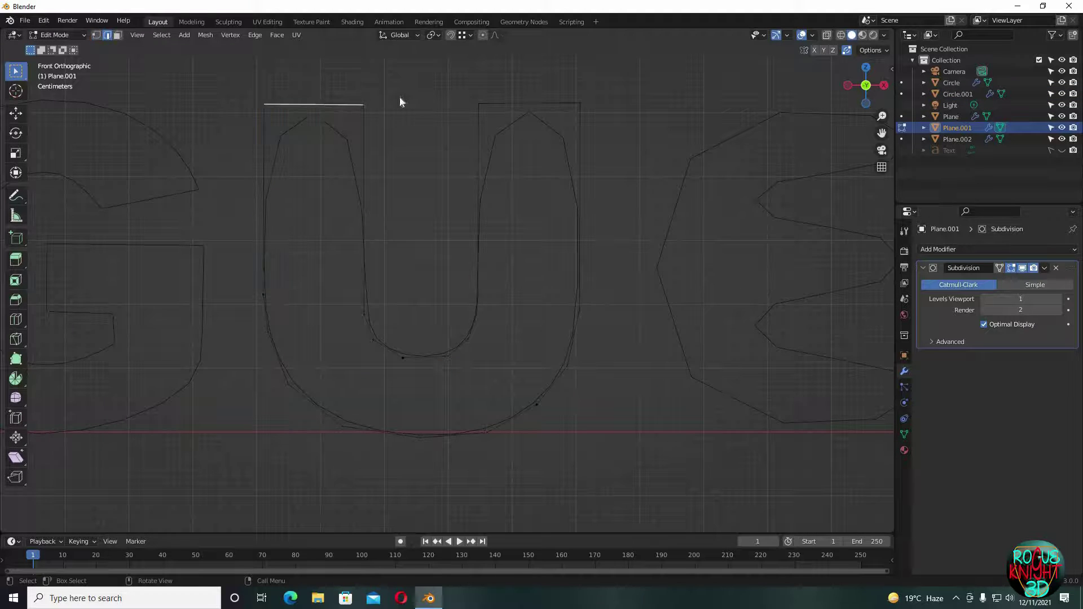
right_click(400, 99)
click(399, 101)
click(185, 449)
click(566, 107)
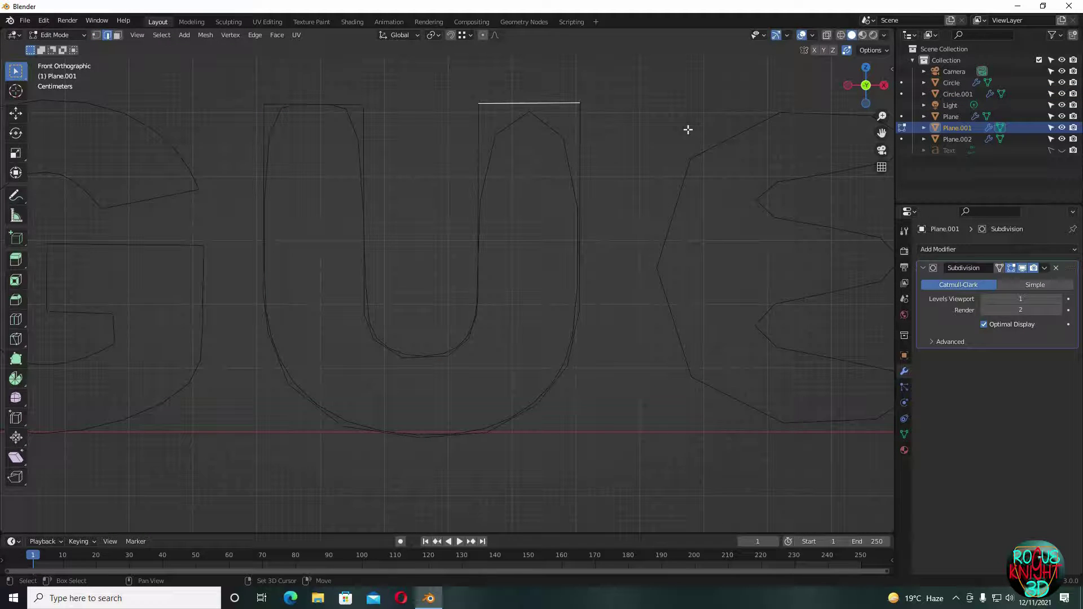
- Subdivide the four long vertical edges of the U's stems once each
click(377, 226)
right_click(364, 169)
click(367, 170)
click(274, 218)
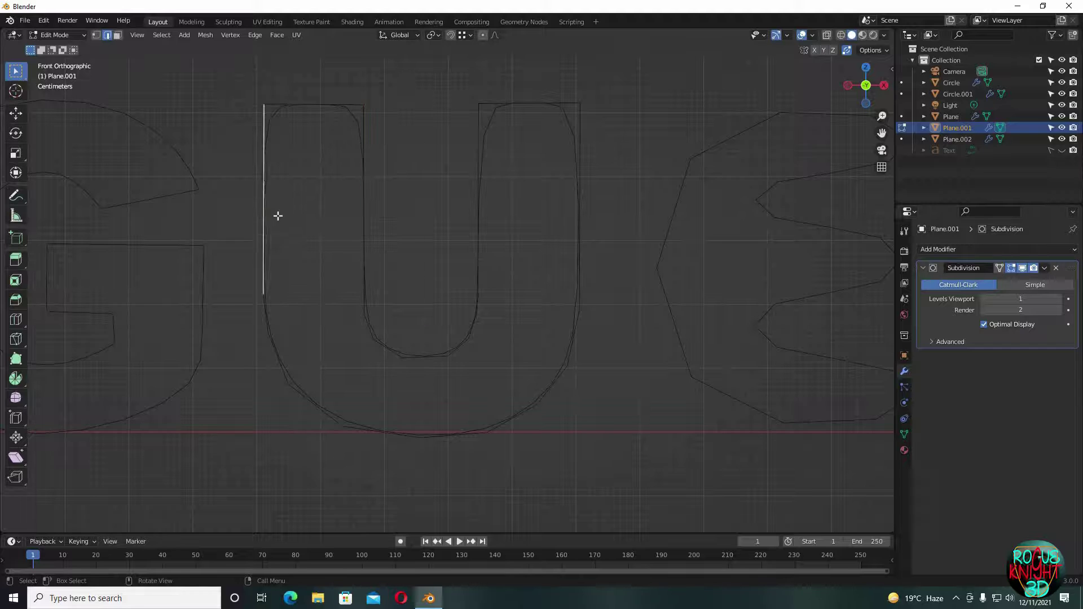
click(488, 218)
click(587, 218)
key(Tab)
key(Tab)
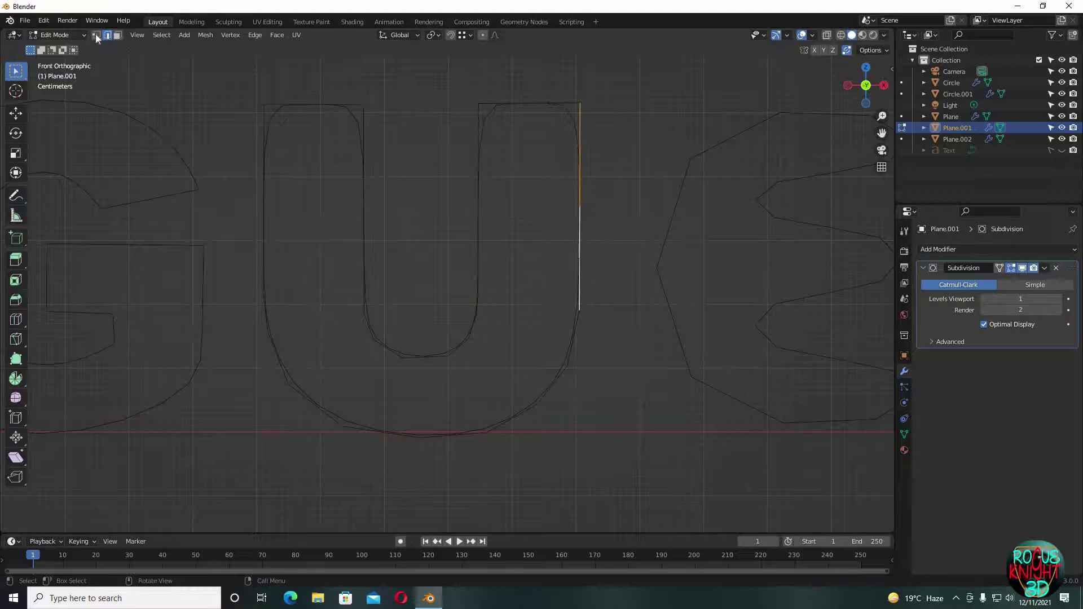
- Slide the two cuts on the left U stem's top edge out to its corners, outer factor about 0.95
click(97, 35)
click(297, 105)
scroll(440, 215, up, 2)
shift+middle_drag(254, 73, 503, 204)
key(g)
key(g)
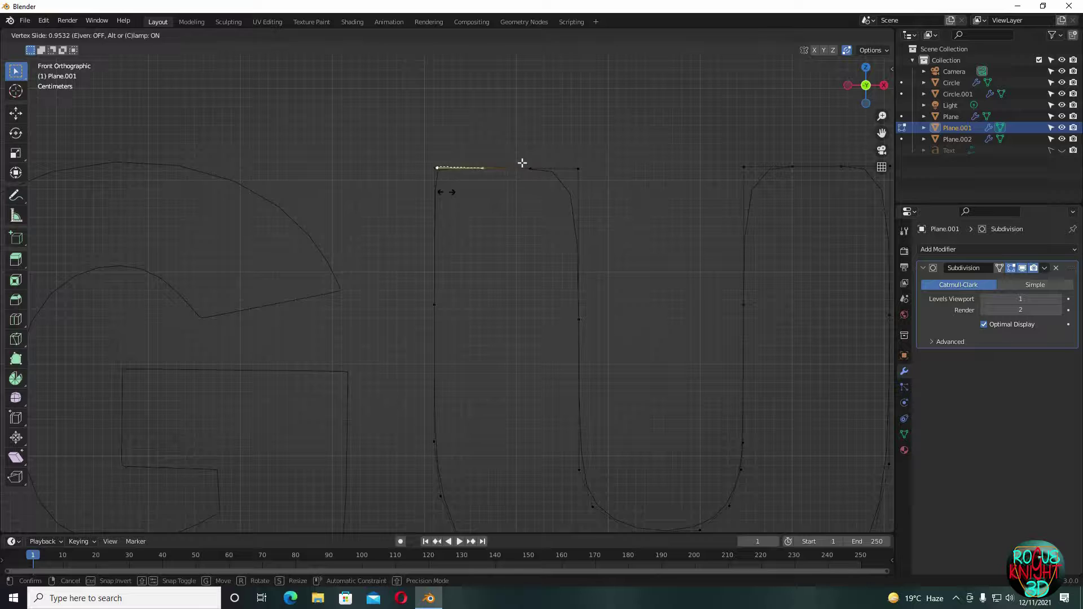
click(447, 191)
click(526, 165)
key(g)
key(g)
click(594, 227)
- Slide the two cuts on the right U stem's top edge out to its corners
click(793, 167)
key(g)
key(g)
click(779, 208)
click(841, 166)
key(g)
key(g)
click(837, 249)
- Slide the cuts on the left U stem's vertical edges up to its top corners, inner factor about 0.96
click(435, 305)
key(g)
key(g)
click(523, 184)
click(579, 319)
key(g)
key(g)
click(585, 176)
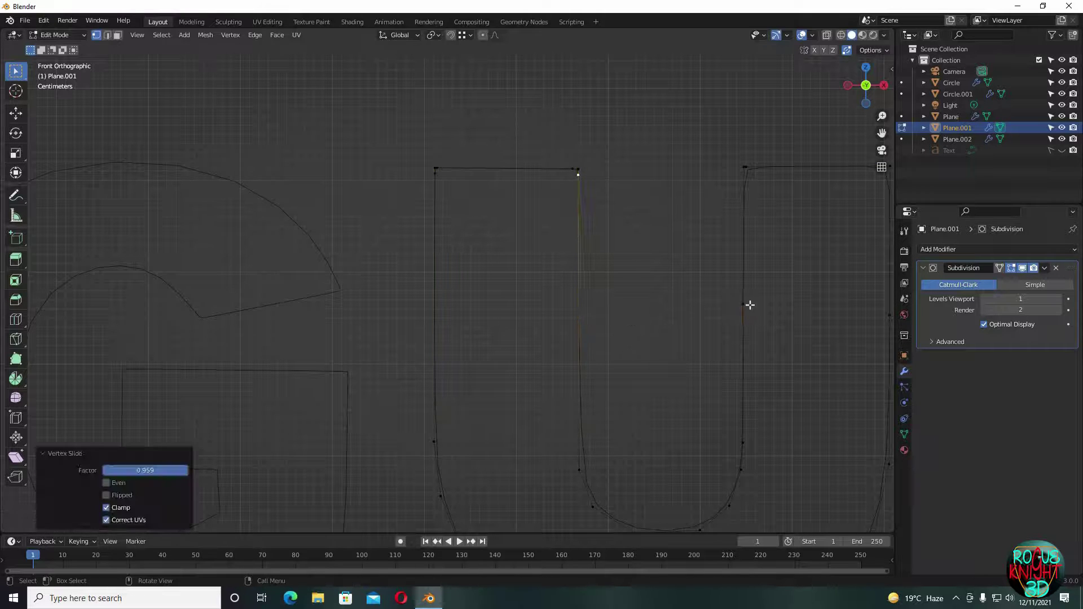
- Slide the cuts on the right U stem's vertical edges up to its top corners, outer factor about 0.96
click(745, 305)
key(g)
key(g)
click(769, 174)
shift+middle_drag(877, 308, 637, 311)
click(648, 316)
key(shift+v)
click(641, 305)
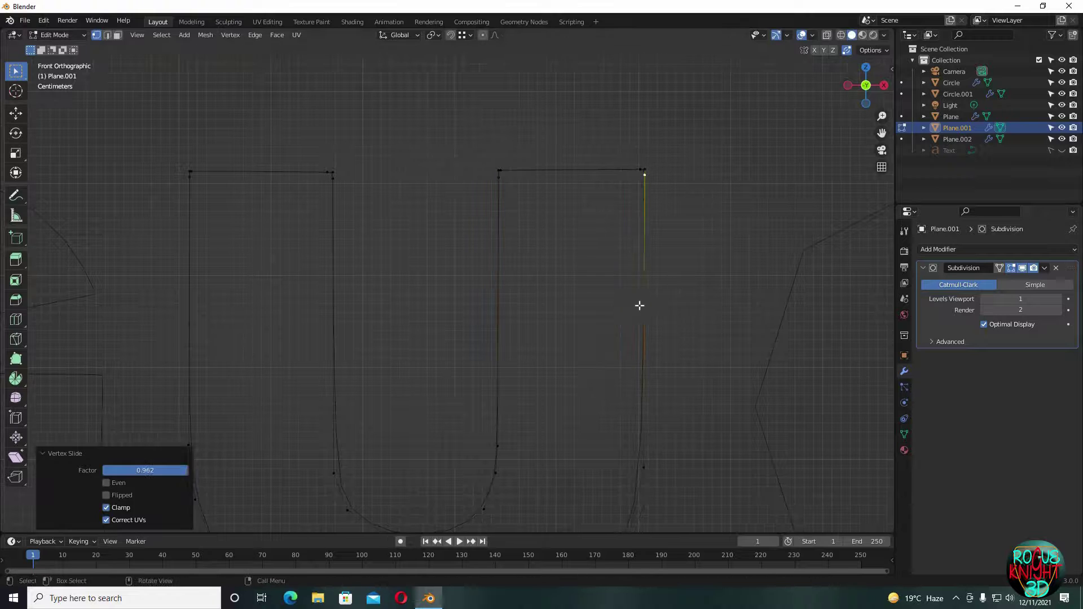
- Finish editing the U and open the E's mesh for editing with its subdivision hidden in the viewport
key(Tab)
scroll(520, 333, down, 3)
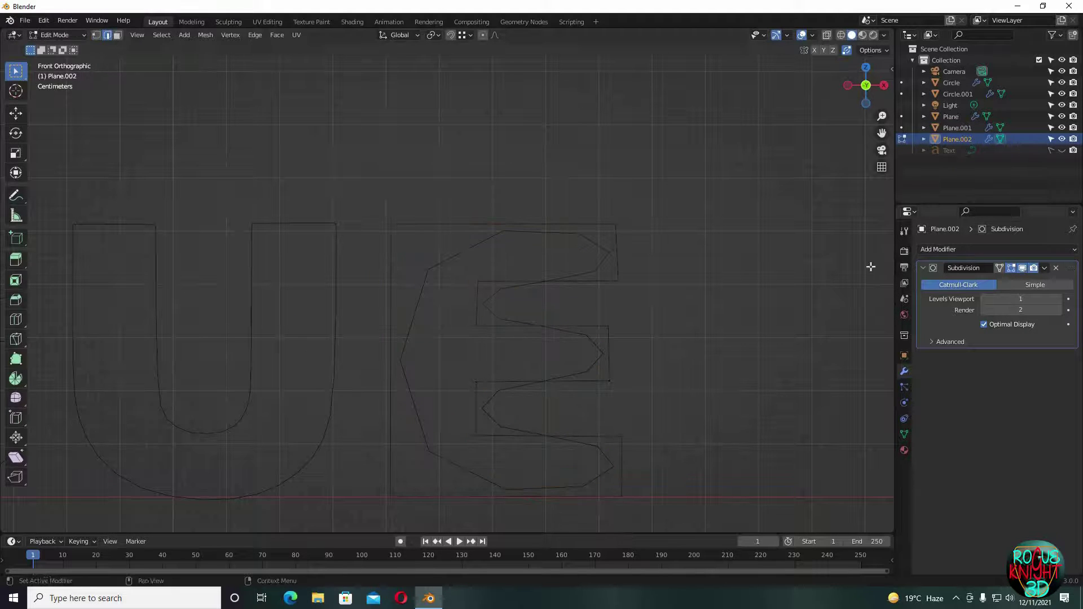
scroll(516, 212, up, 3)
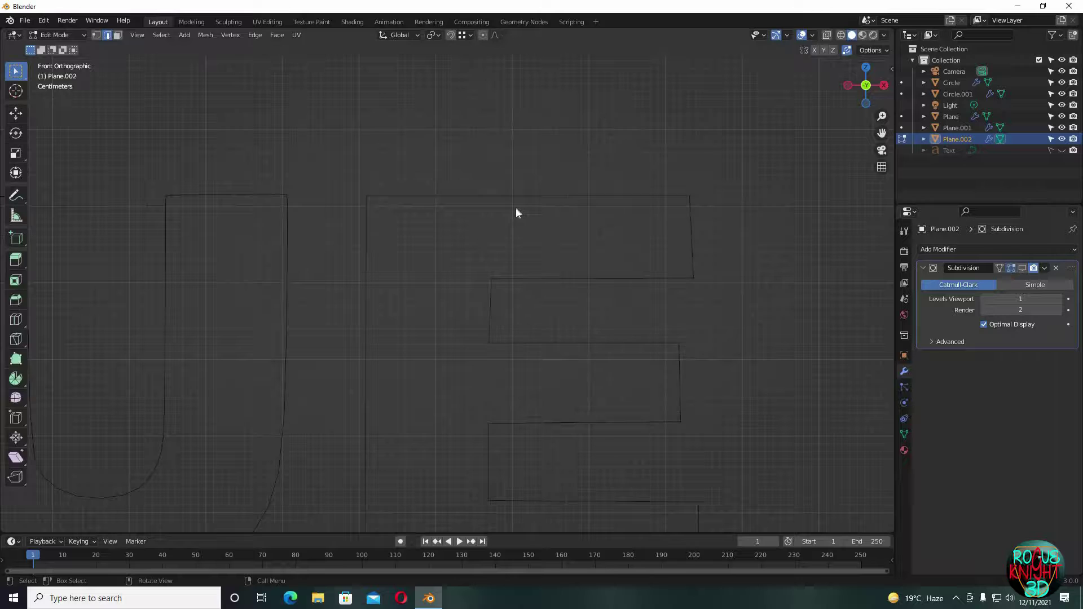
- Subdivide the E's top edge with two cuts and repeat the subdivision on its long left edge
right_click(534, 188)
click(497, 151)
click(183, 447)
click(366, 339)
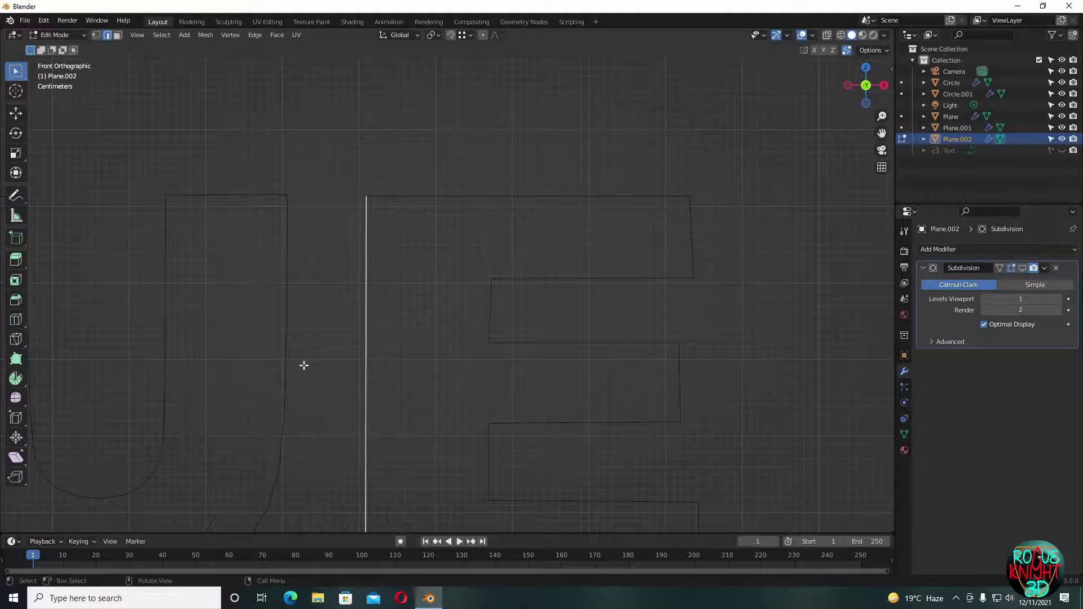
key(shift+r)
- Repeat the two-cut subdivision on the remaining edges of the E's arms, notches and base
click(625, 280)
click(692, 245)
key(shift+r)
click(492, 316)
click(590, 342)
click(681, 380)
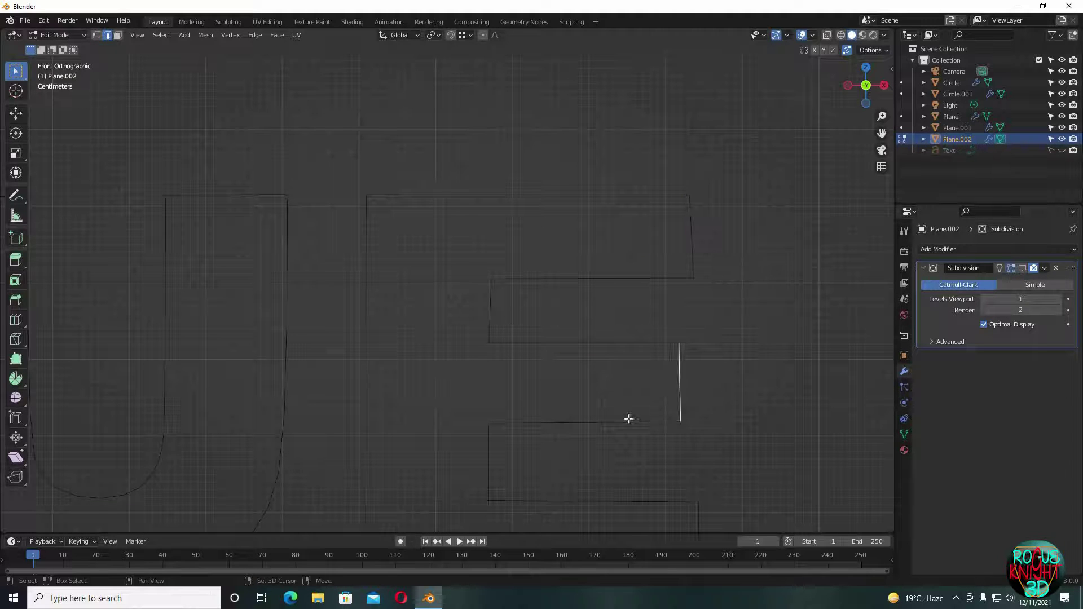
click(629, 421)
key(shift+r)
click(581, 477)
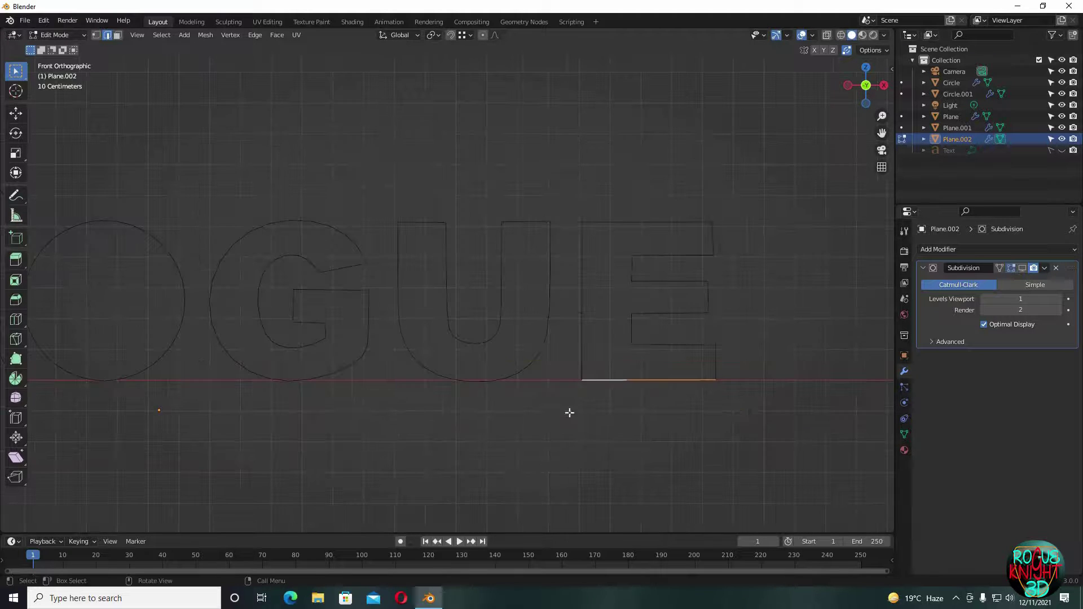
scroll(515, 394, up, 5)
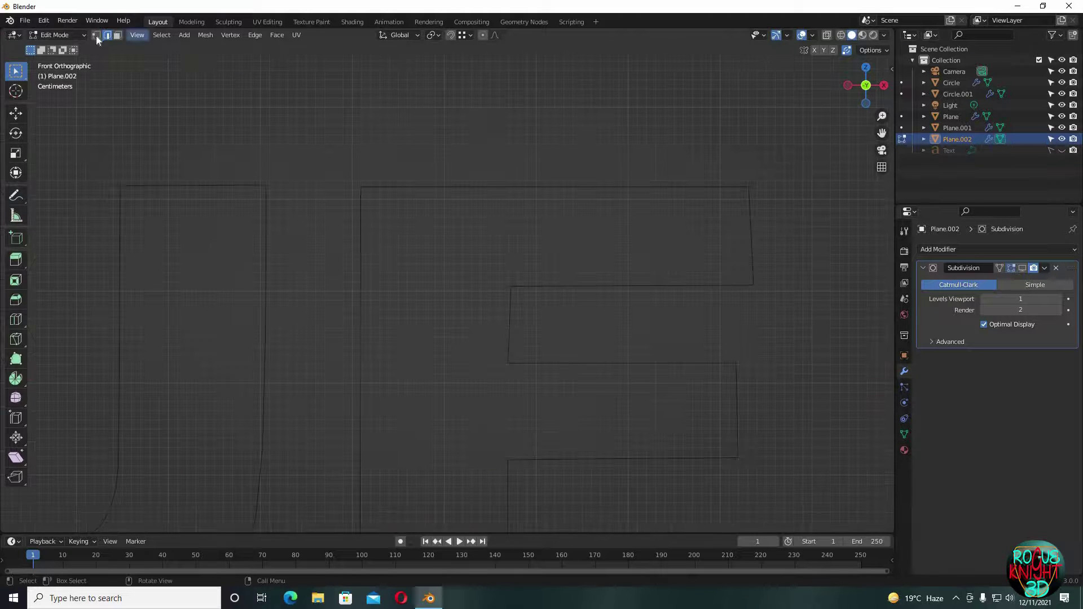
- Show the E's subdivision in the viewport and slide the nearest cuts into its top-left corner, vertical-edge factor about 0.98
click(96, 35)
click(1024, 269)
click(510, 183)
key(g)
key(g)
click(384, 237)
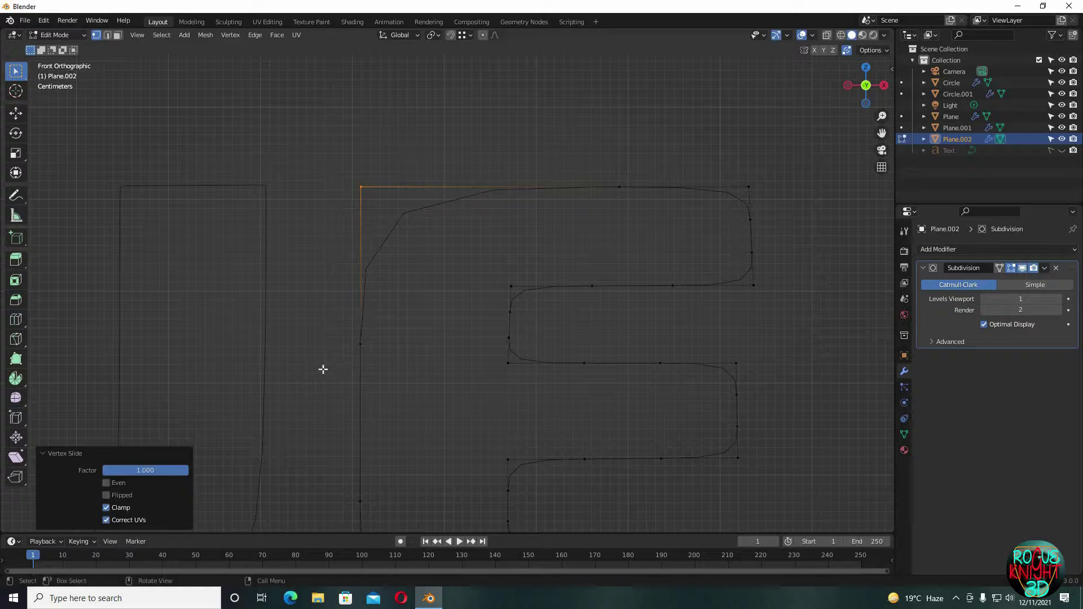
click(367, 344)
key(g)
key(g)
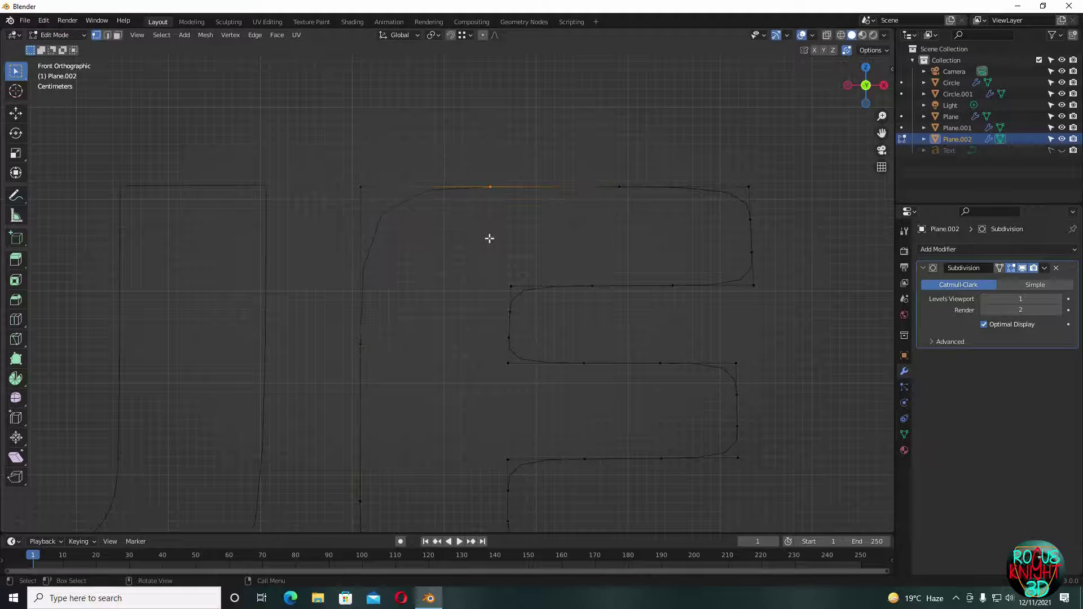
click(350, 322)
key(shift+v)
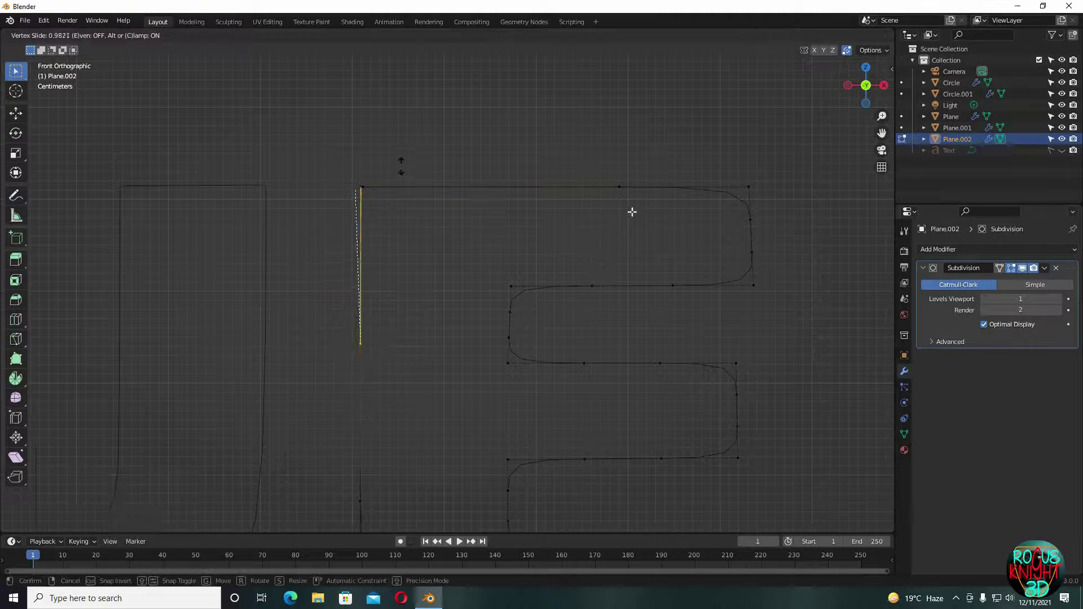
- Slide the cuts around the E's upper arm tip out to its upper-right and lower-right corners
click(631, 213)
key(shift+v)
click(733, 224)
key(shift+v)
click(759, 237)
key(shift+v)
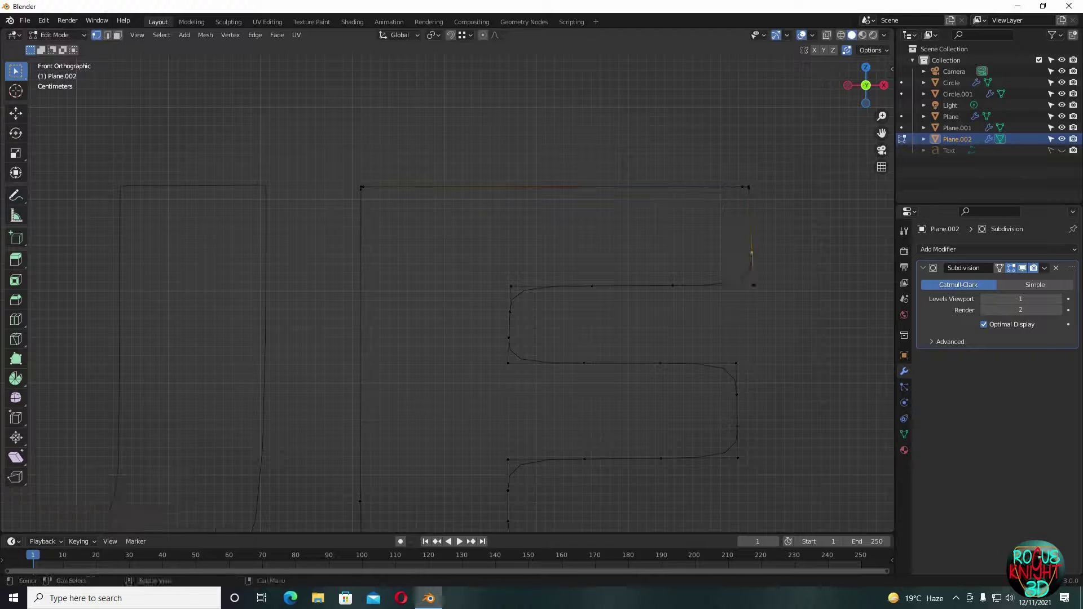
click(697, 250)
key(shift+v)
click(828, 303)
- Slide the cuts around the E's upper notch into its two inner corners
click(611, 309)
key(shift+v)
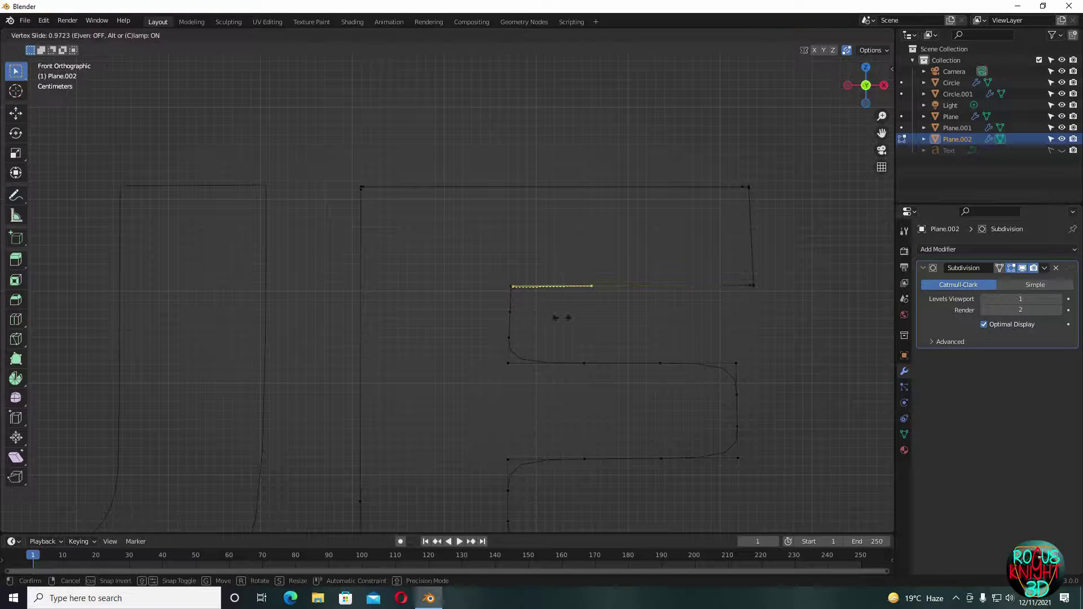
click(536, 318)
click(523, 317)
key(shift+v)
click(560, 324)
key(shift+v)
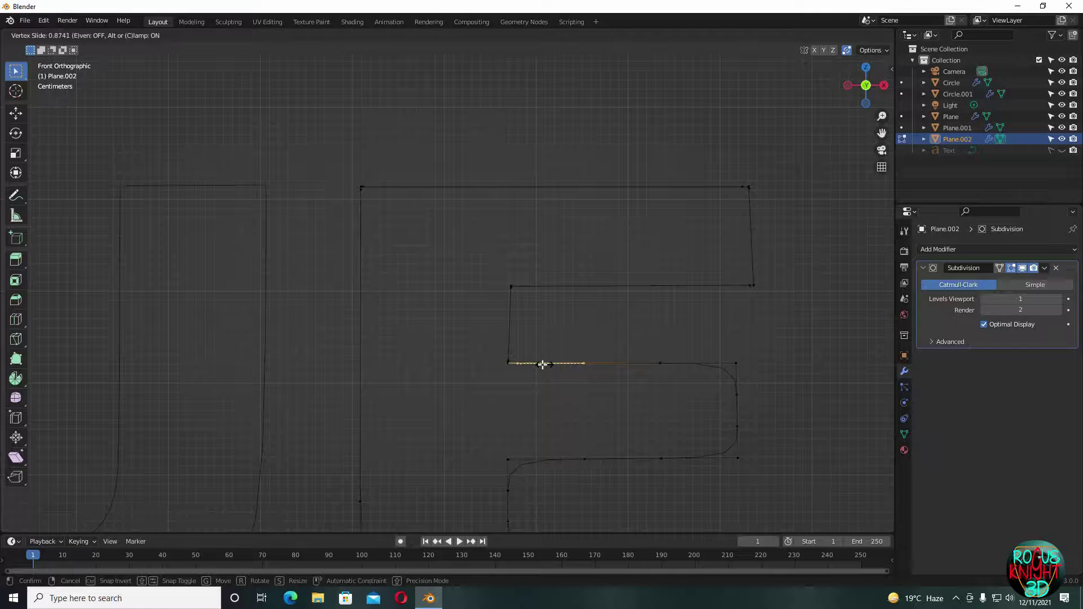
click(543, 365)
- Slide the cuts around the E's middle arm tip out to its upper-right and lower-right corners
key(shift+v)
click(766, 380)
key(shift+v)
click(764, 426)
key(shift+v)
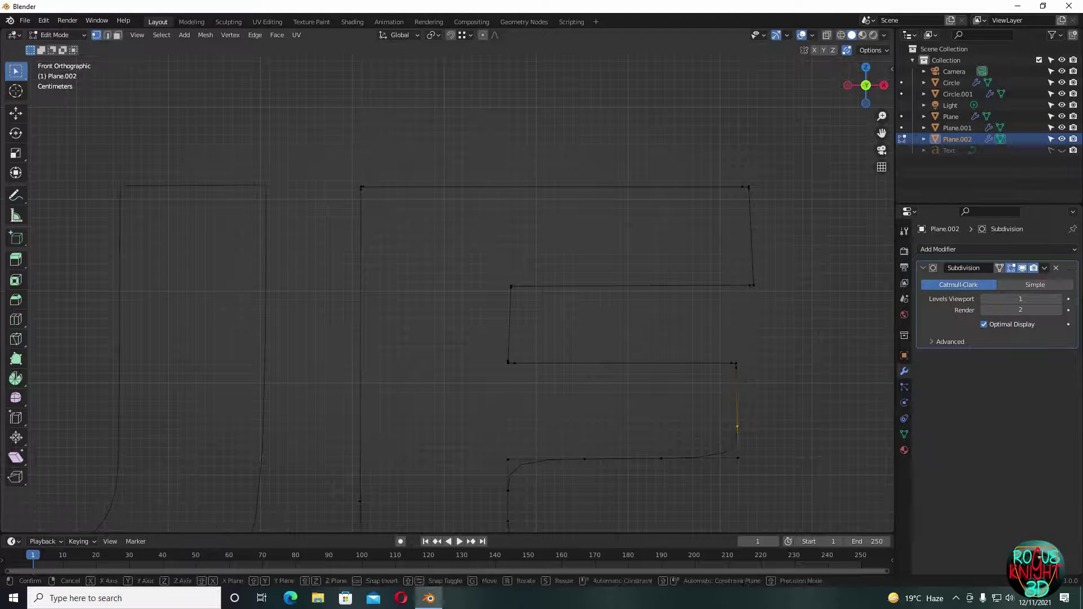
click(694, 452)
key(shift+v)
click(764, 450)
- Slide the cuts beside the lower notch's upper inner corner toward it, underside factor about 0.96
drag(564, 475, 602, 449)
key(shift+v)
click(524, 462)
drag(494, 500, 537, 479)
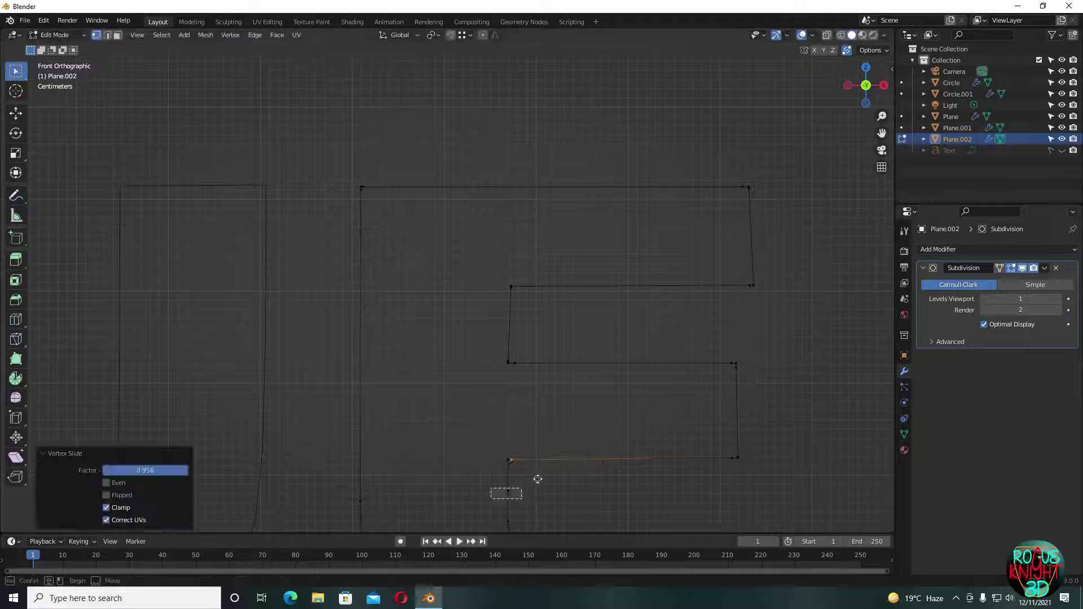
key(shift+v)
click(585, 425)
- Slide the cuts beside the lower notch's bottom inner corner into that corner
shift+middle_drag(549, 496, 541, 329)
key(shift+v)
click(527, 372)
drag(566, 404, 601, 370)
key(shift+v)
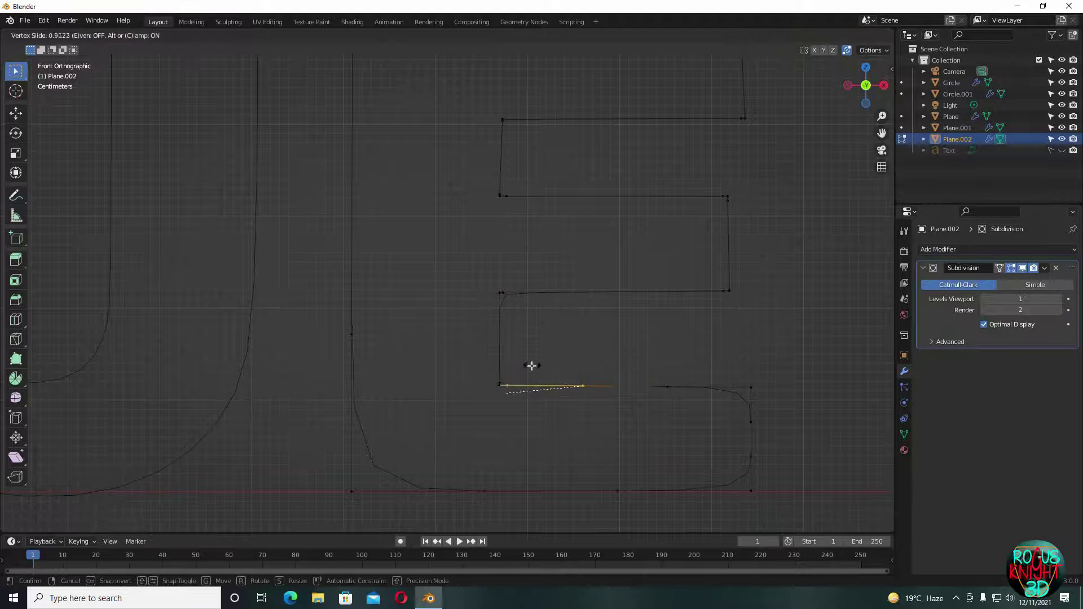
click(528, 365)
- Slide the cuts on the E's bottom arm into its upper-right corner
drag(649, 405, 684, 372)
key(shift+v)
click(754, 411)
click(754, 419)
key(g)
key(g)
click(779, 374)
- Slide the cuts on the tip and base of the E's bottom arm into its bottom-right corner
click(761, 458)
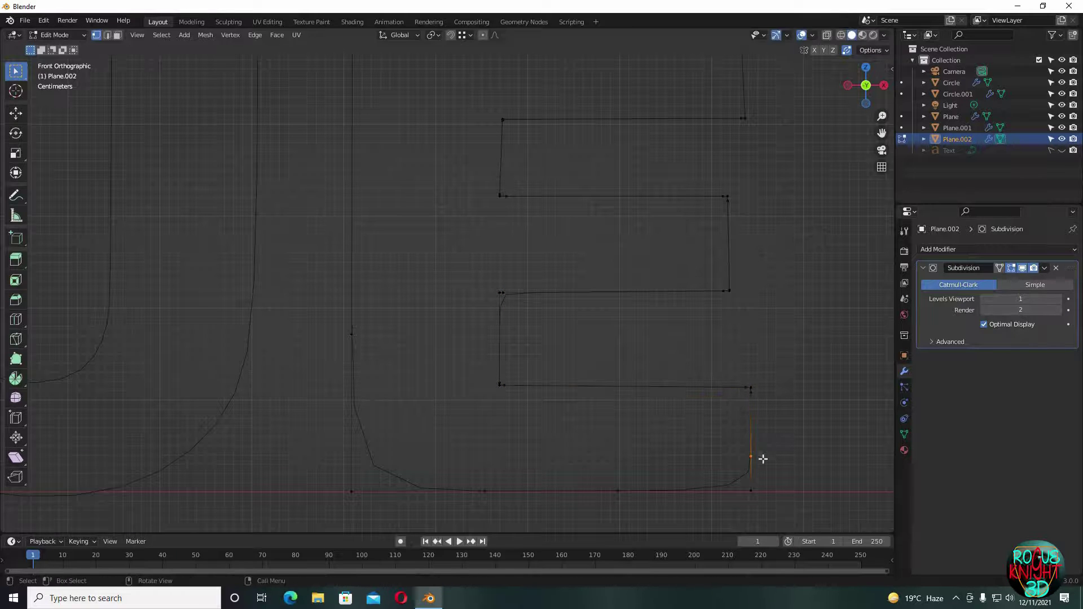
key(g)
key(g)
click(761, 492)
click(619, 490)
key(g)
key(g)
click(748, 492)
- Slide the remaining cuts on the E's base and long left edge into its bottom-left corner
click(484, 497)
key(g)
key(g)
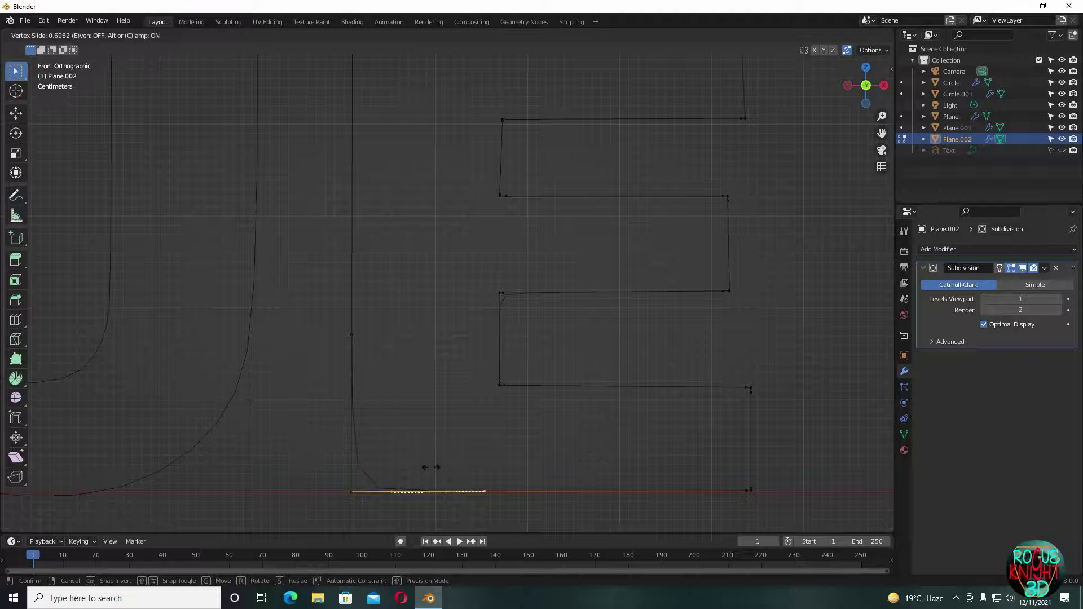
click(368, 429)
click(361, 325)
key(g)
key(g)
click(373, 373)
- Finish editing the E's mesh and save the project file
key(Tab)
scroll(480, 409, down, 5)
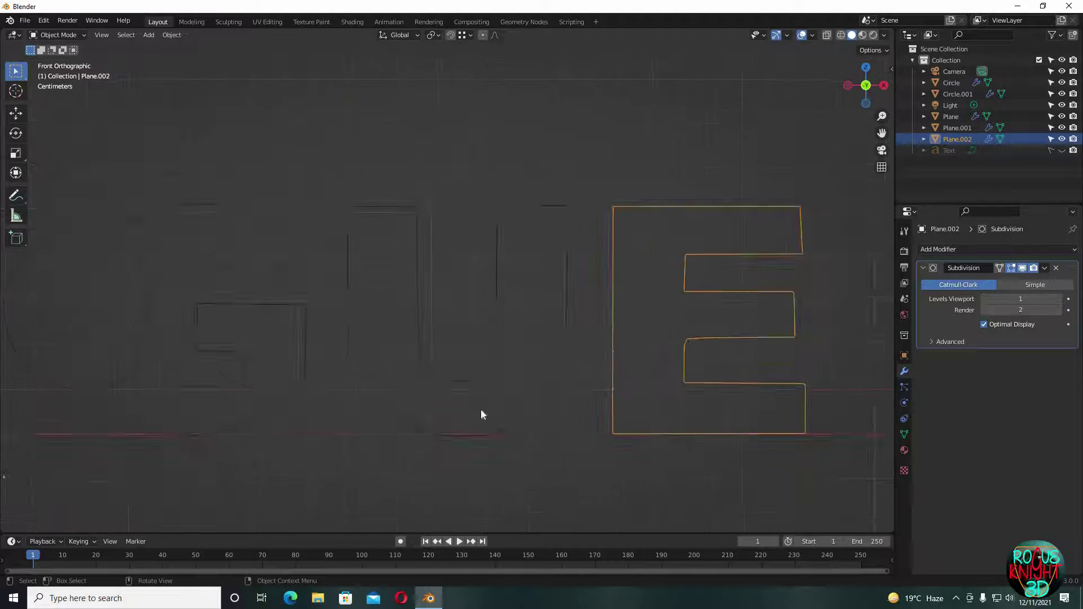
key(ctrl+s)
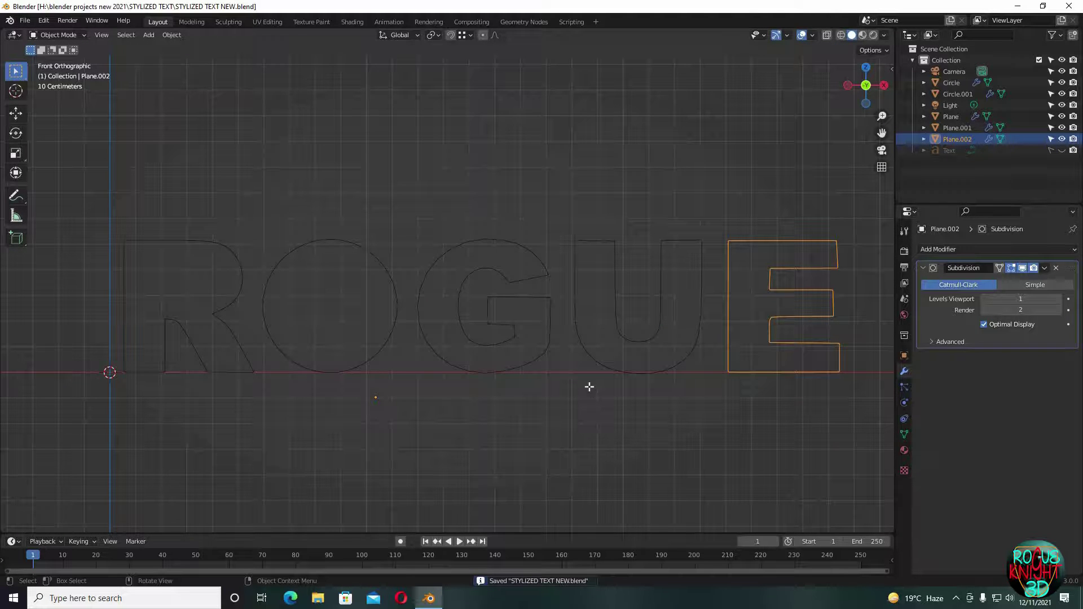
key(Tab)
key(Tab)
- Select the R, O and G outlines in turn to check where each letter's origin point lies
click(235, 403)
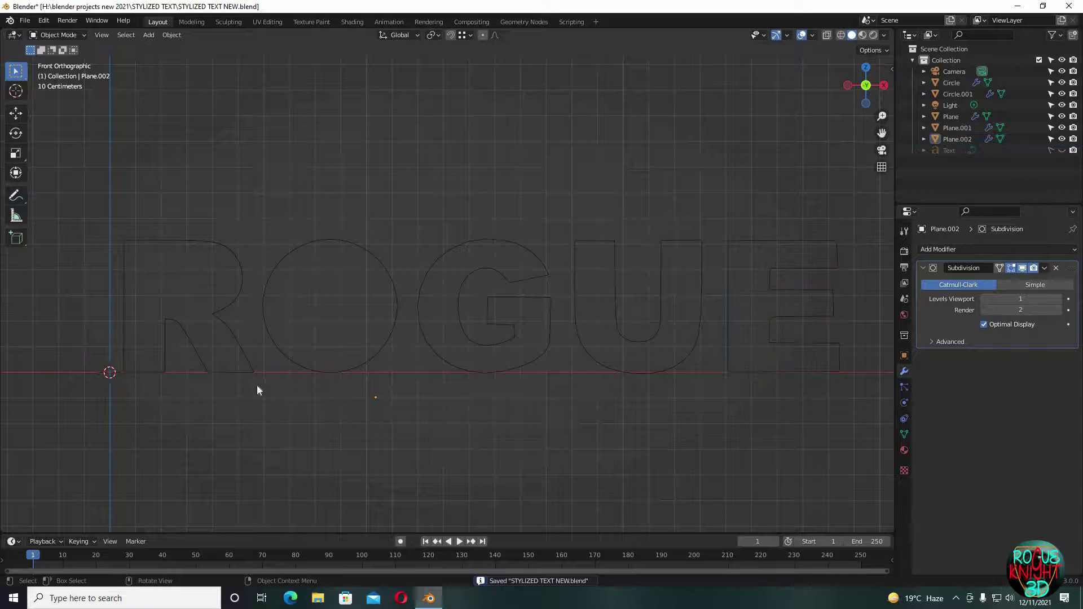
click(229, 327)
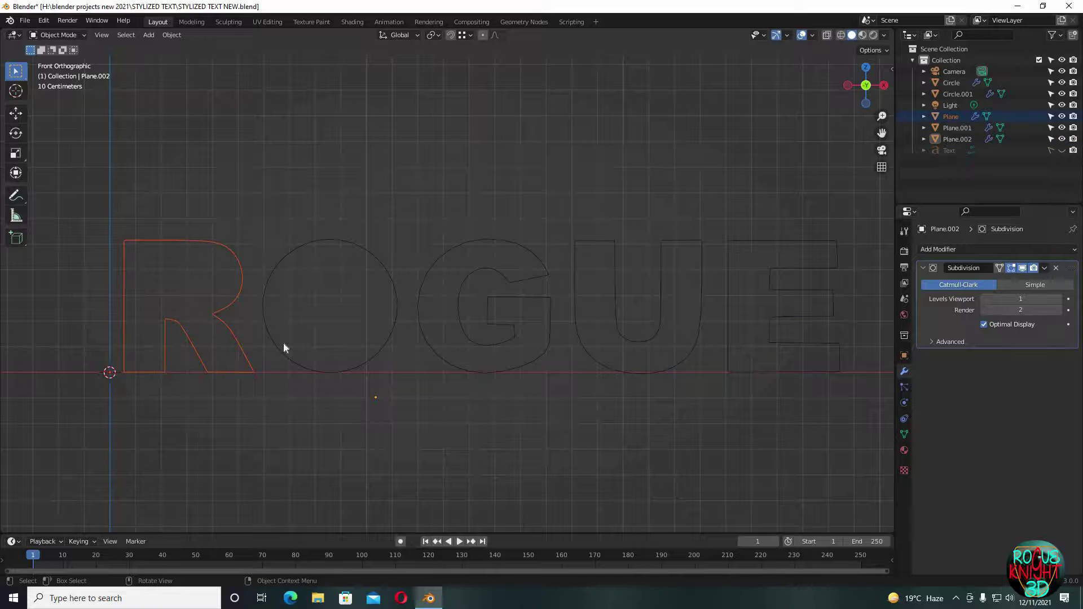
click(454, 361)
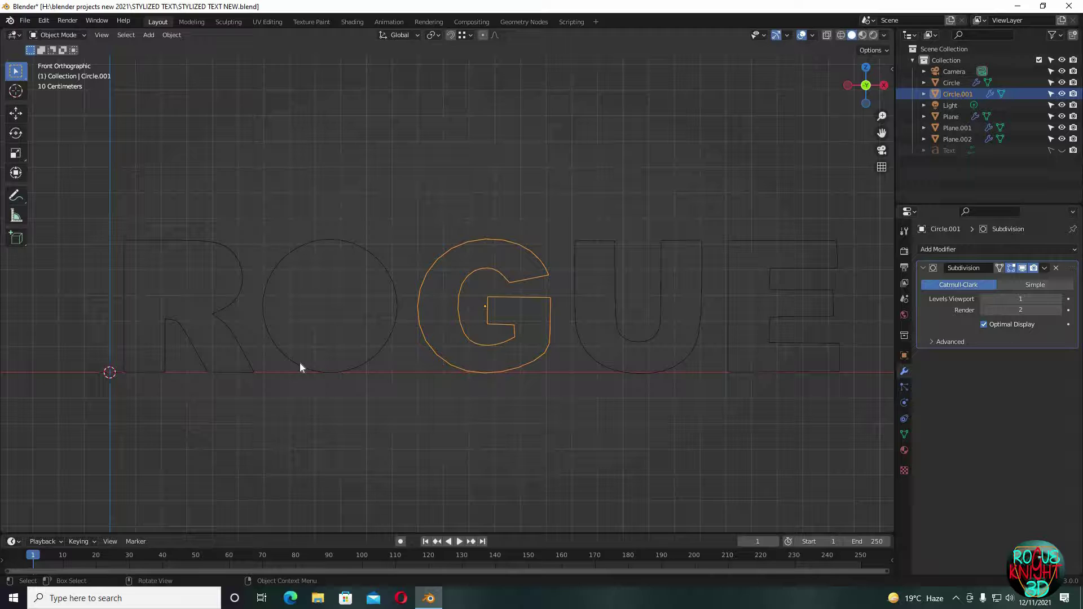
click(300, 364)
click(214, 351)
click(207, 359)
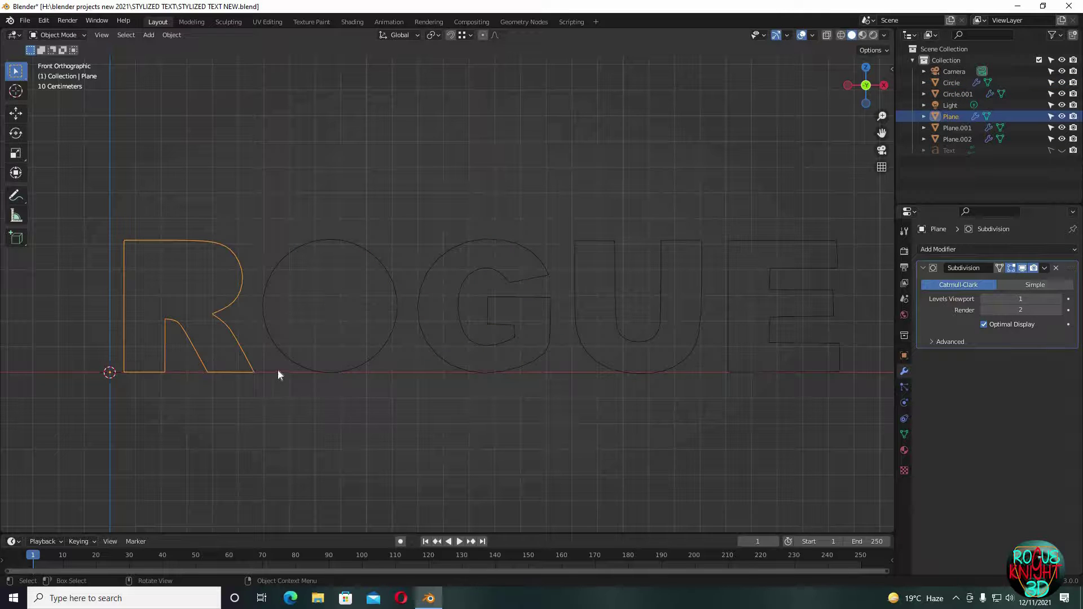
click(483, 374)
- Set the origins of the U and the E to their own geometry
click(662, 371)
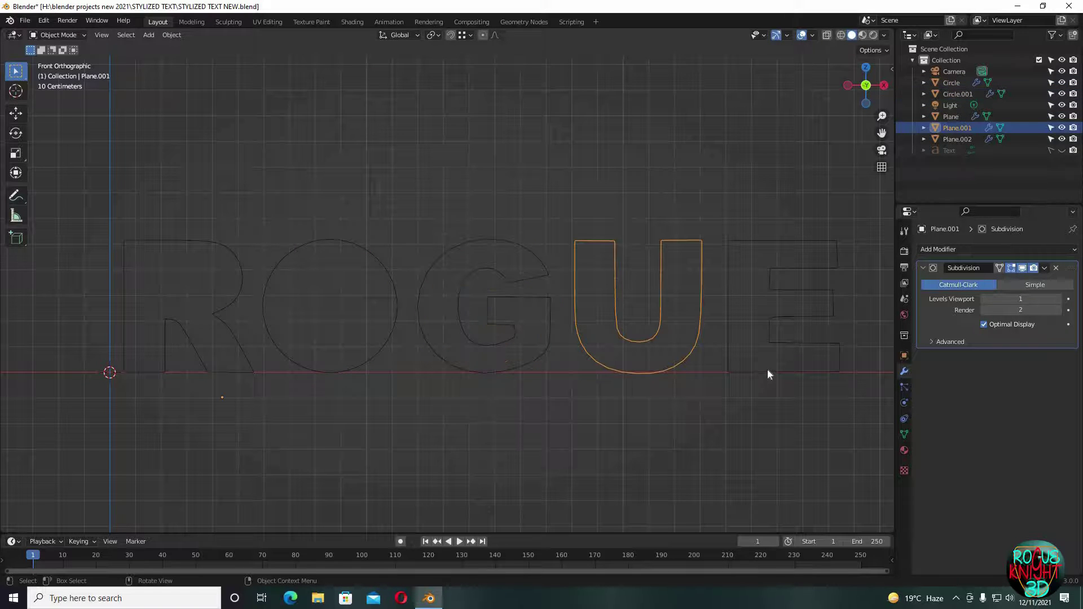
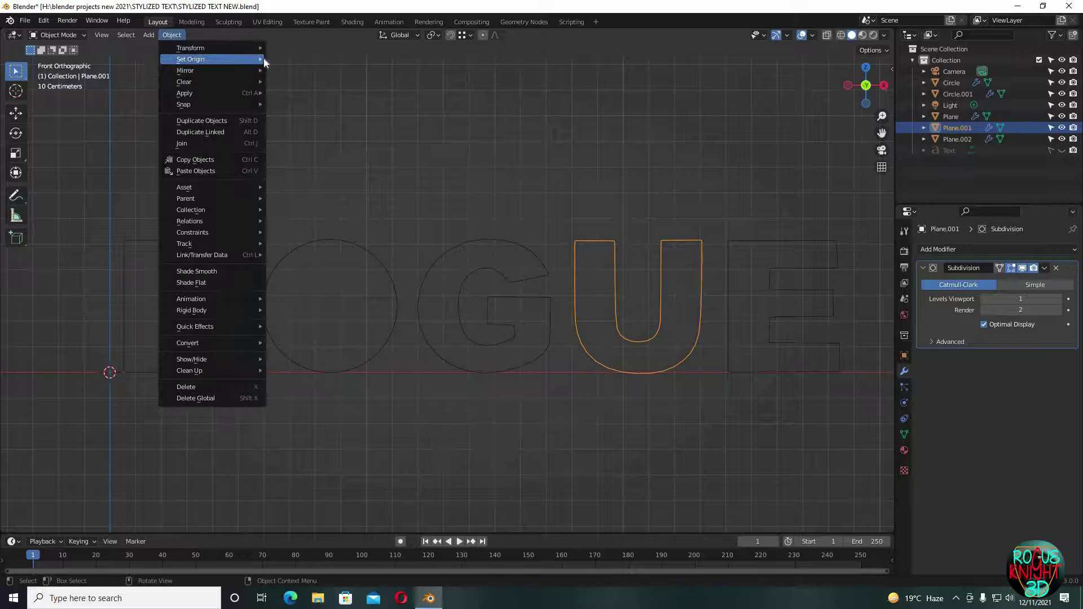
mouse_move(248, 59)
click(316, 74)
click(733, 299)
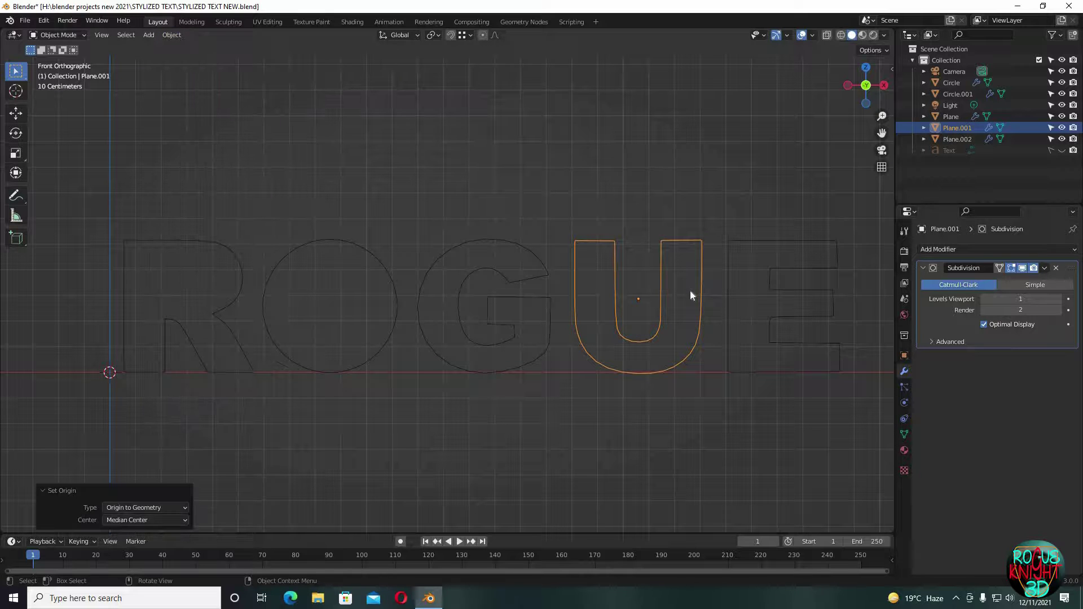
click(172, 35)
mouse_move(188, 59)
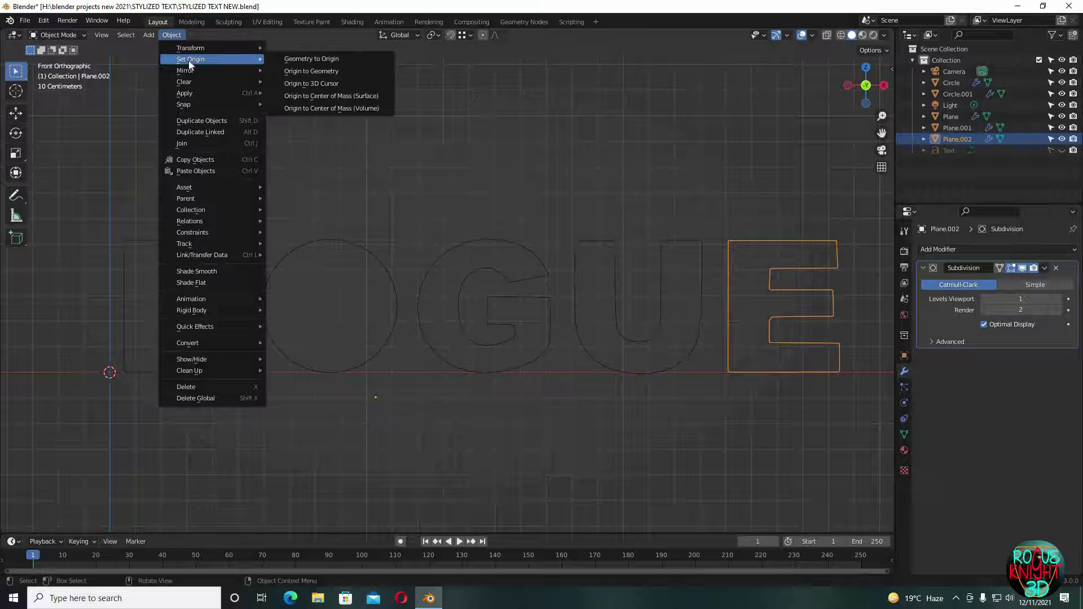
click(297, 71)
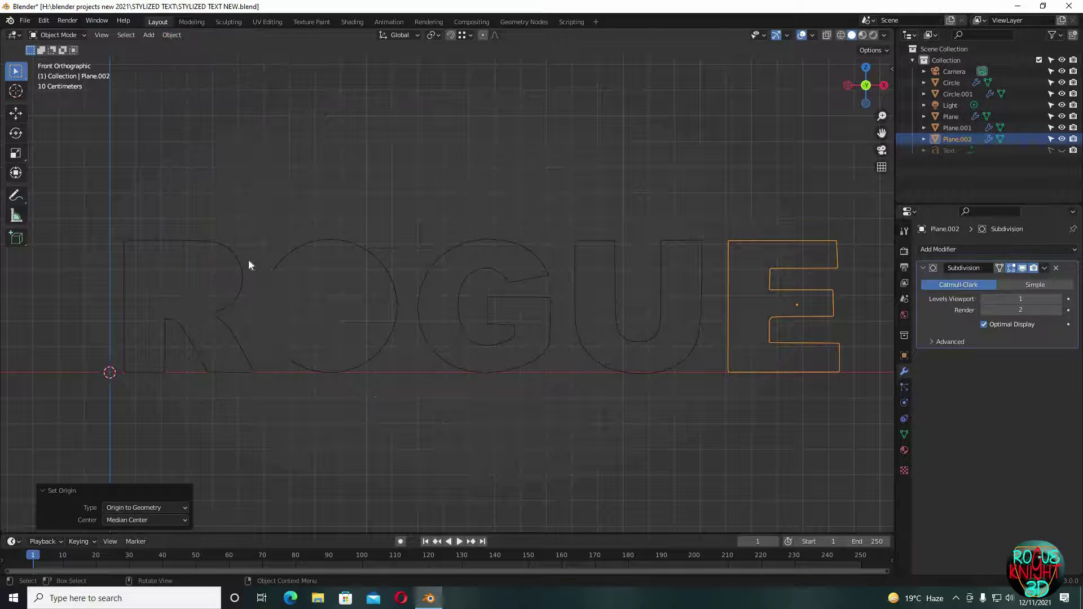
- Set the R's origin to its own geometry
click(172, 260)
click(172, 35)
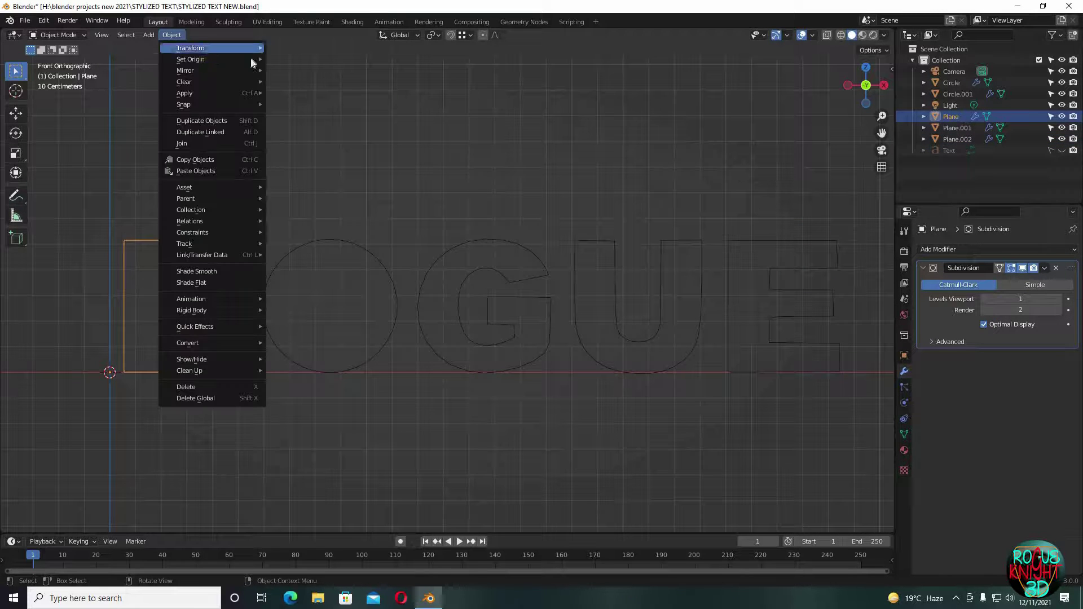
mouse_move(189, 60)
click(305, 72)
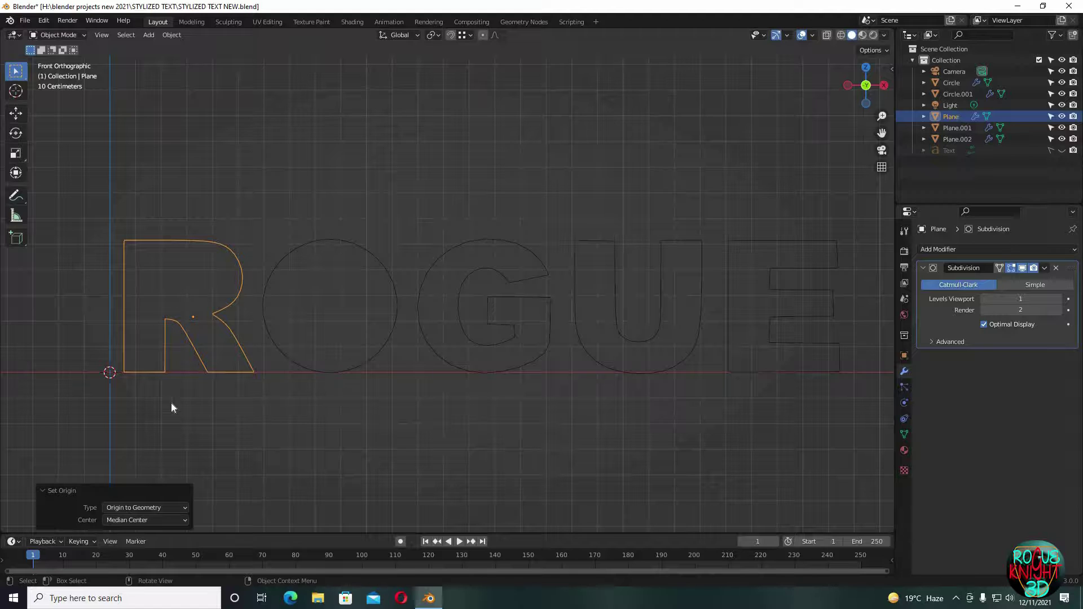
- Convert all five letter outlines of ROGUE from meshes to curves
drag(177, 403, 802, 276)
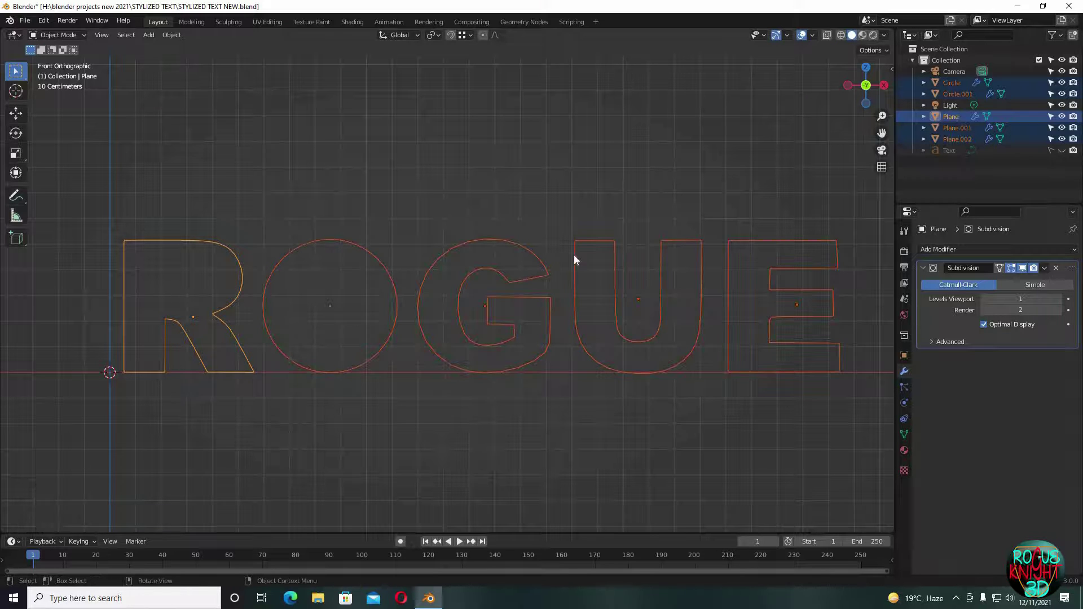
right_click(438, 123)
mouse_move(435, 164)
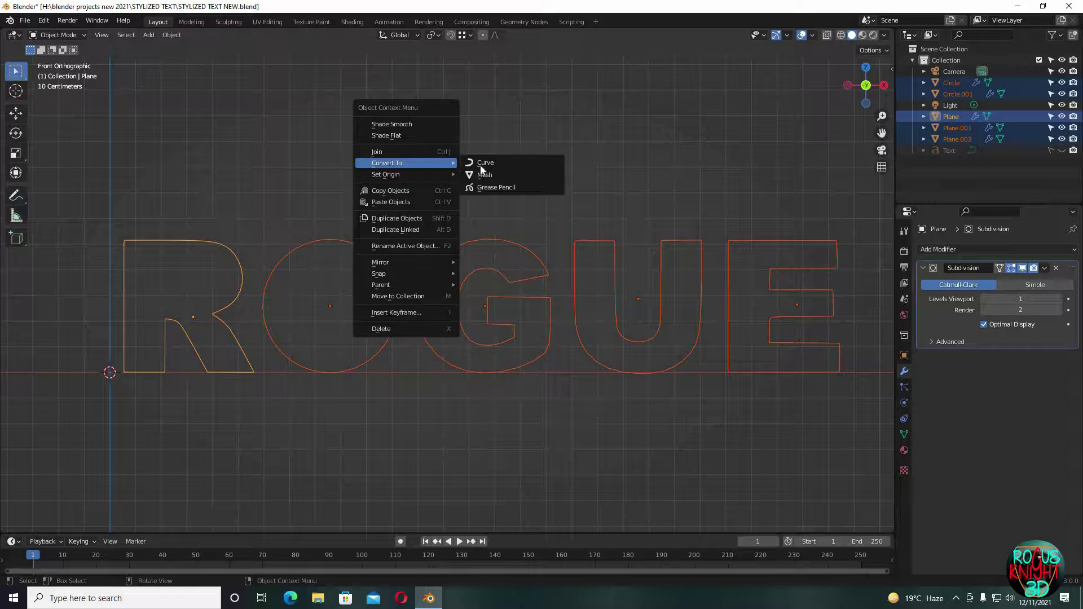
click(497, 165)
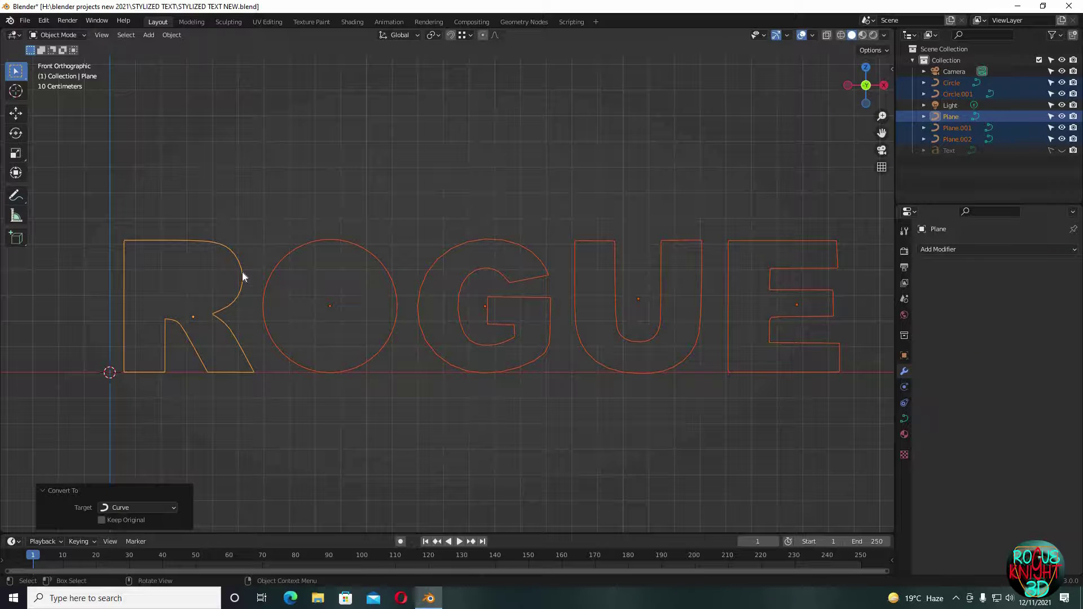
- Give the R curve a round bevel, trying a depth of 0.05 m and settling on 0.02 m
click(476, 348)
click(904, 419)
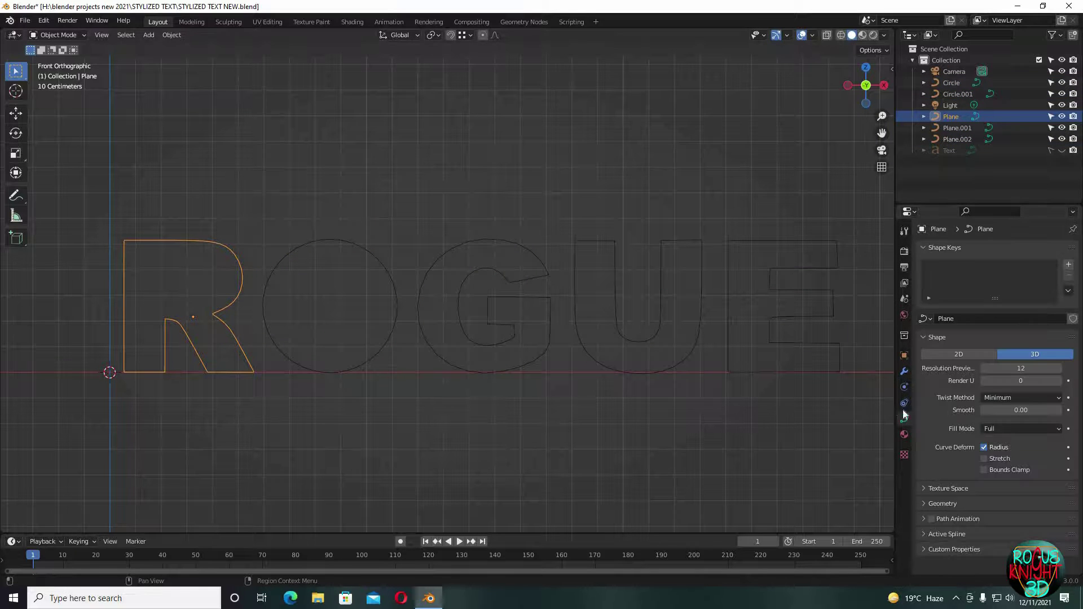
click(943, 503)
scroll(943, 445, down, 5)
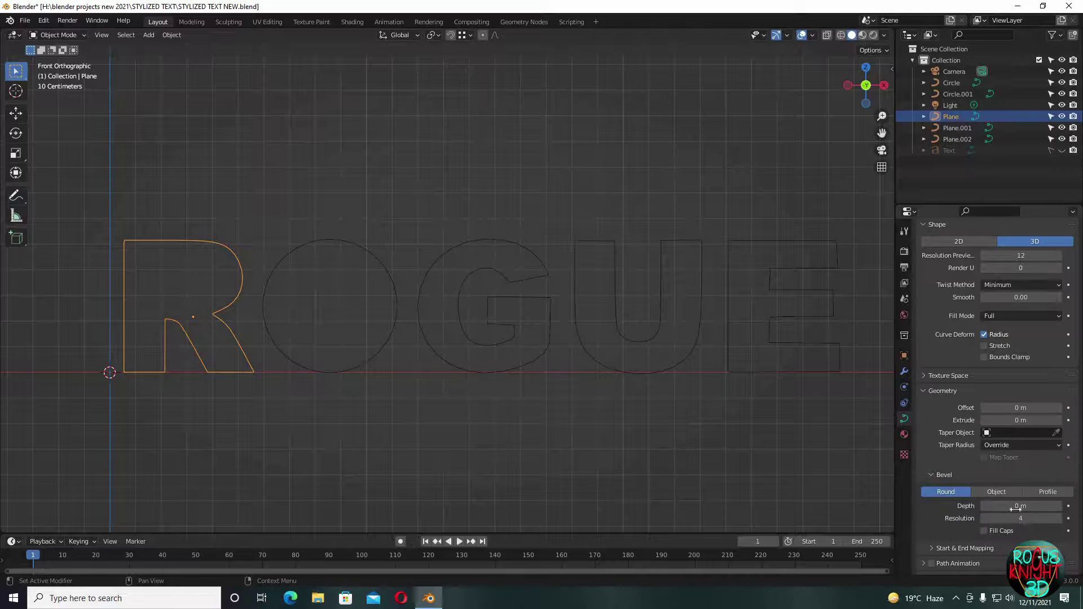
shift+middle_drag(129, 243, 474, 277)
scroll(489, 275, up, 5)
shift+middle_drag(542, 200, 497, 161)
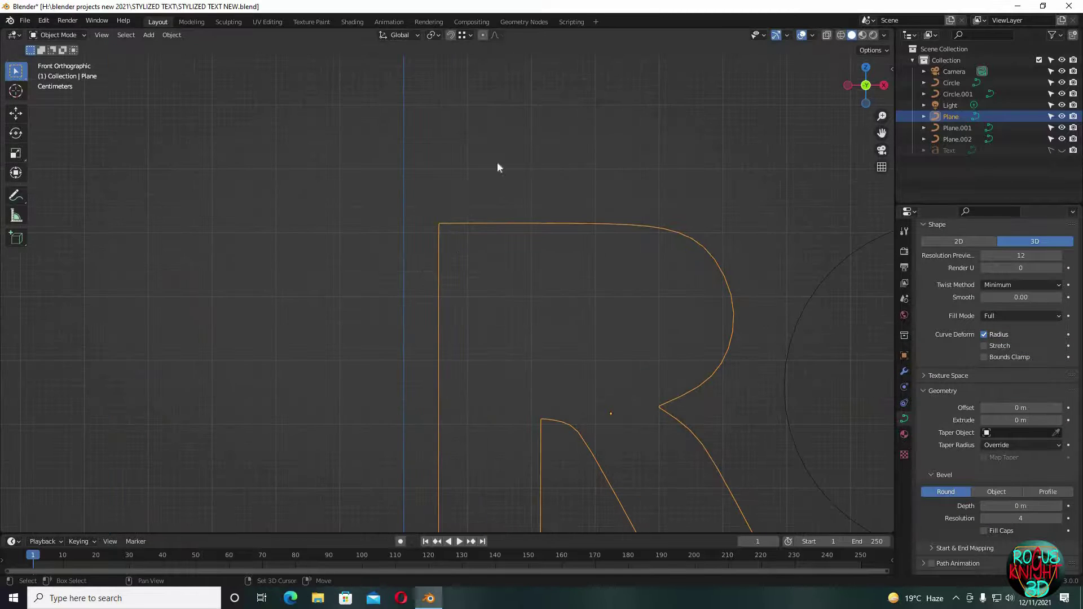
shift+middle_drag(601, 325, 528, 226)
click(1021, 507)
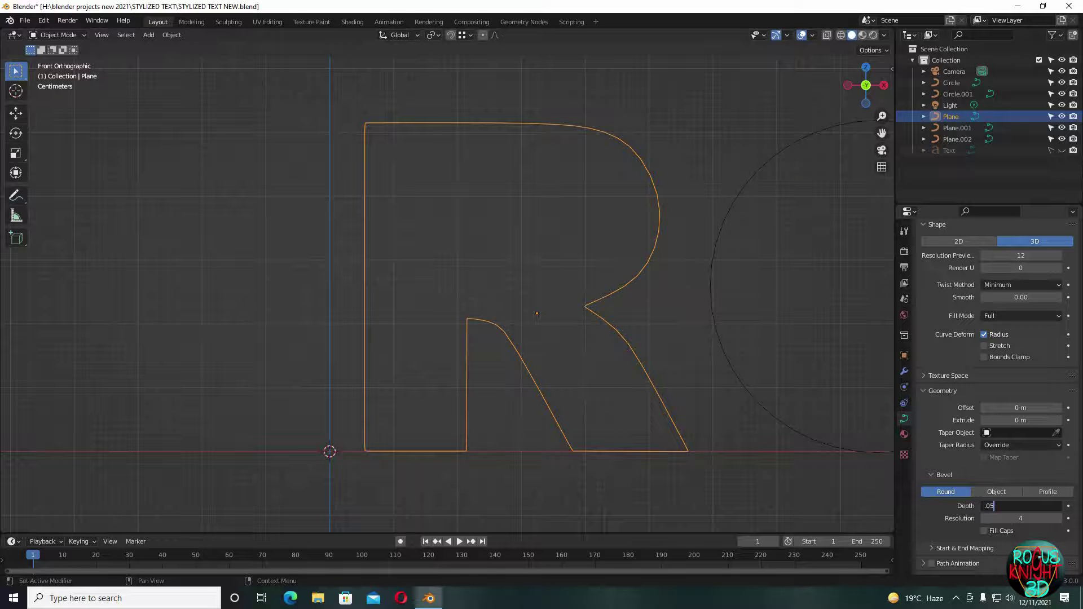
key(Return)
click(1023, 506)
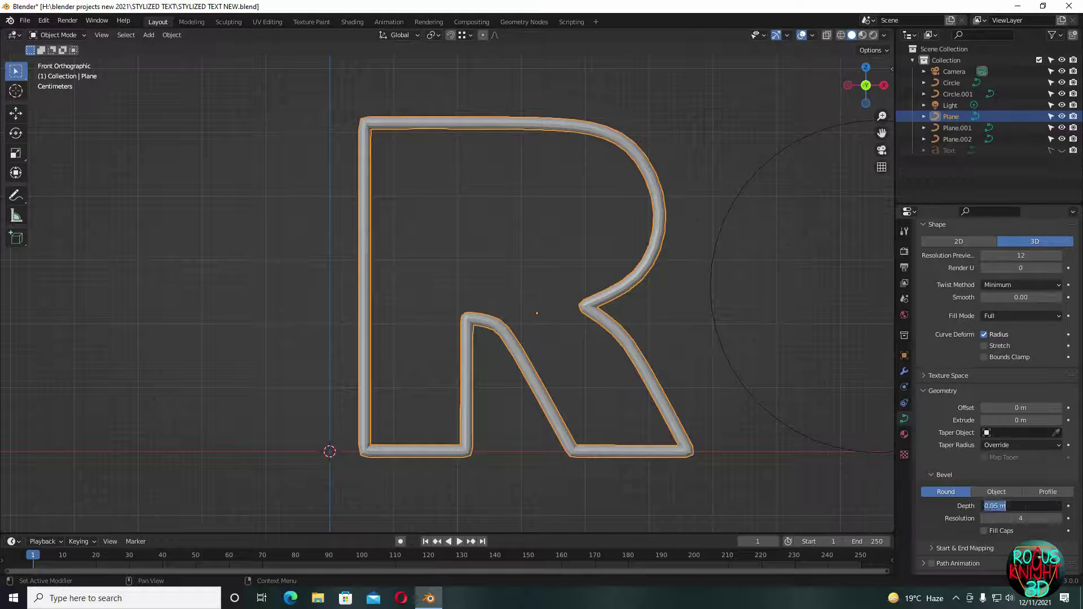
key(Return)
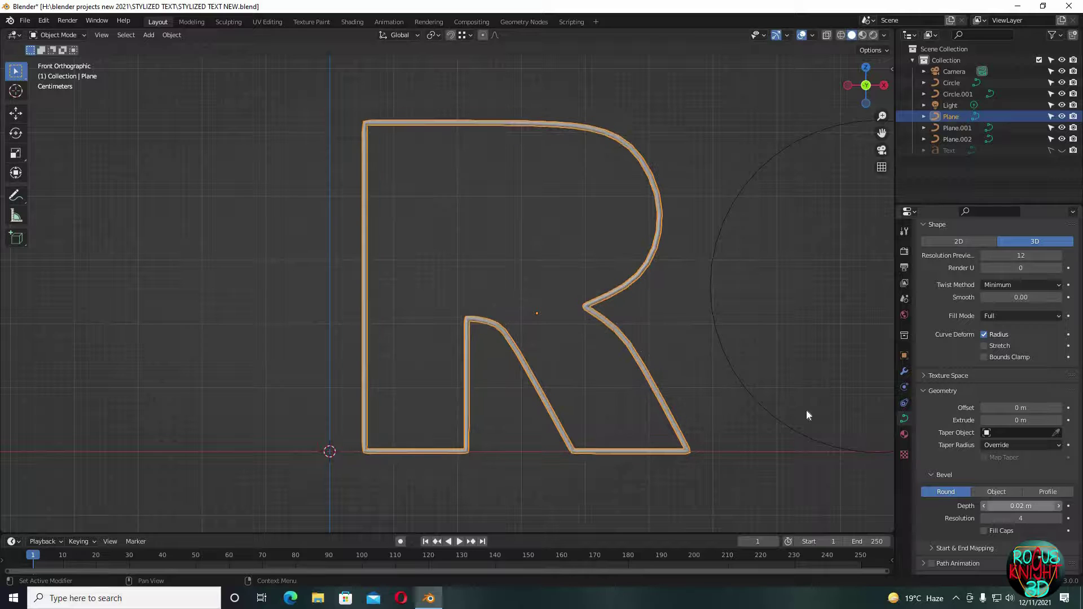
- Try extrude values of 0.5 m and 0.005 m on the R curve
click(1015, 420)
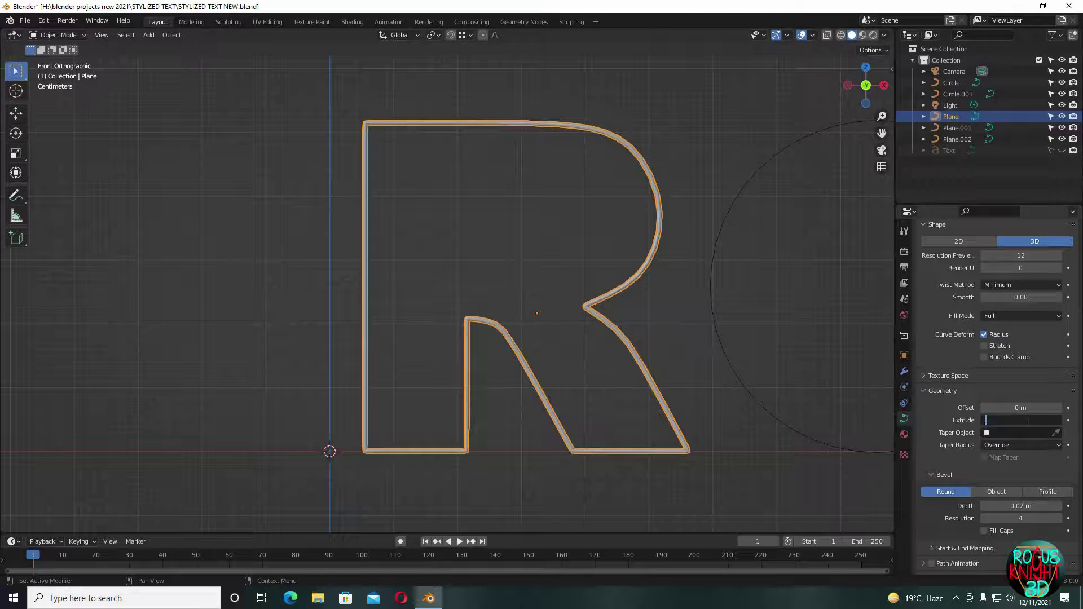
text(.5)
key(Return)
middle_drag(687, 387, 906, 436)
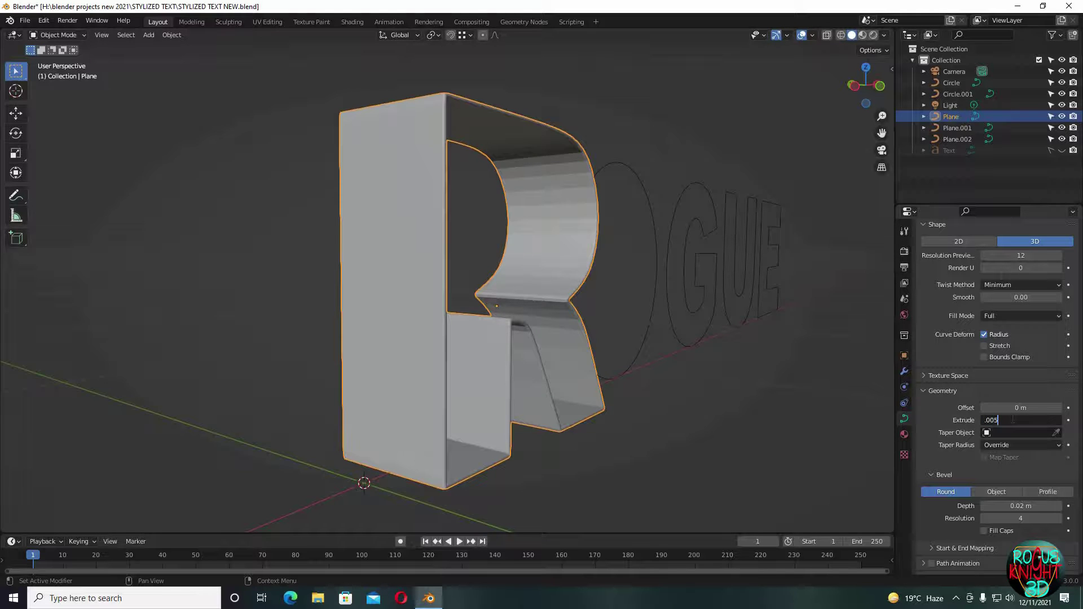
key(Return)
- Try extrude values of 0.008 m and 0.01 m on the R curve, judging the thickness from the side
middle_drag(665, 402, 1031, 421)
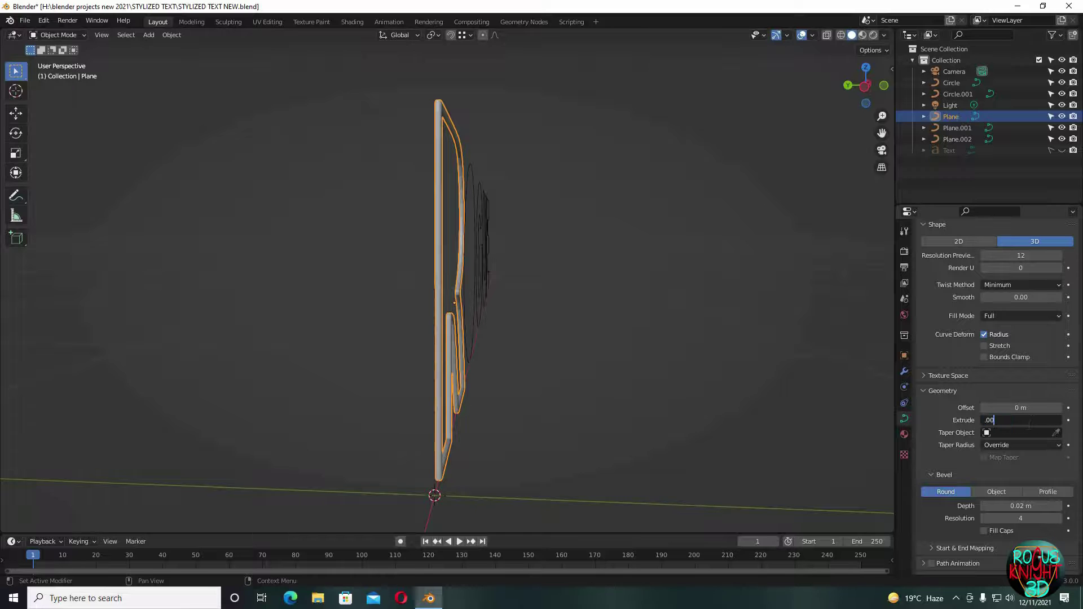
key(Return)
middle_drag(570, 380, 780, 449)
middle_drag(675, 470, 1024, 422)
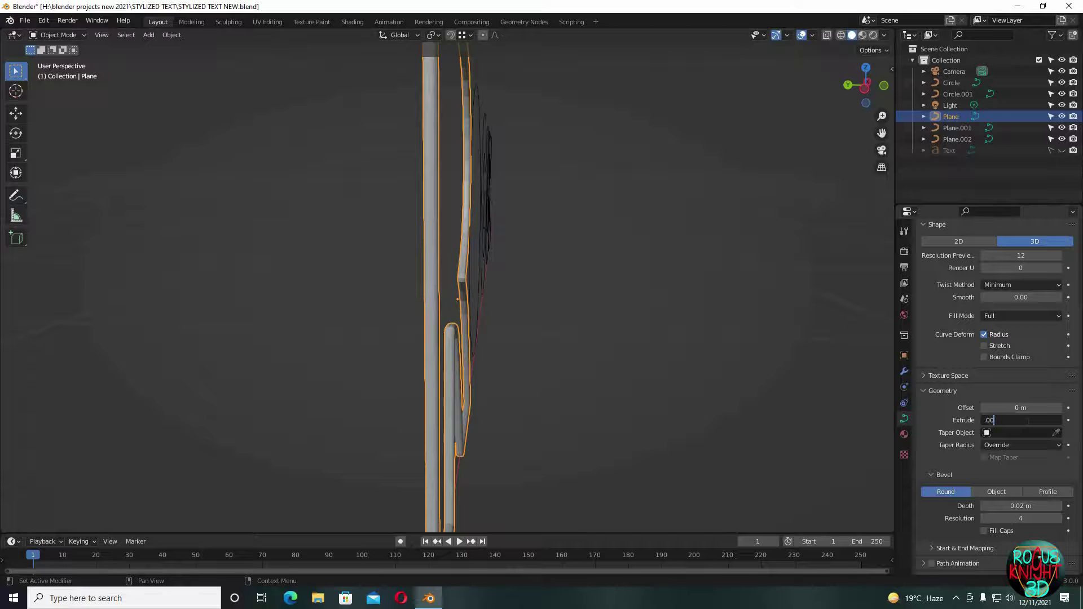
key(Return)
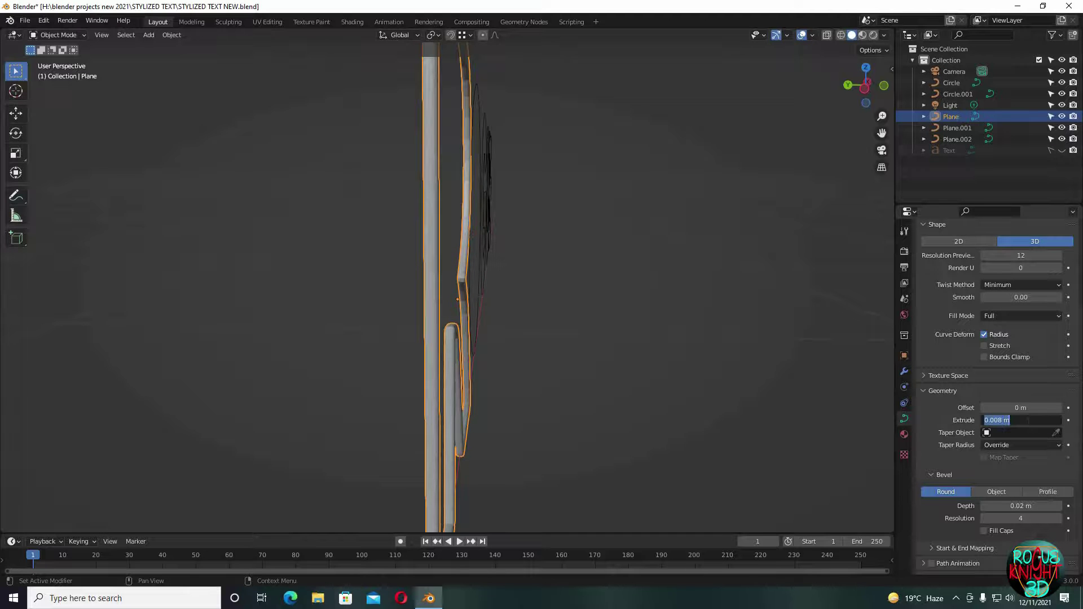
key(Return)
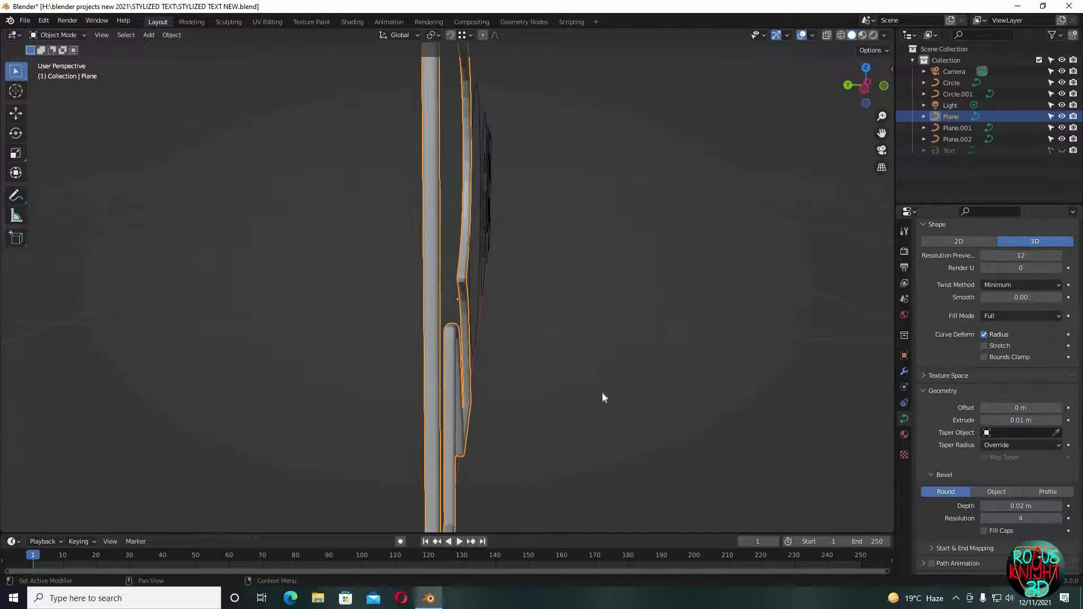
- Set the R curve's extrude to 0.03 m
click(734, 398)
click(1024, 421)
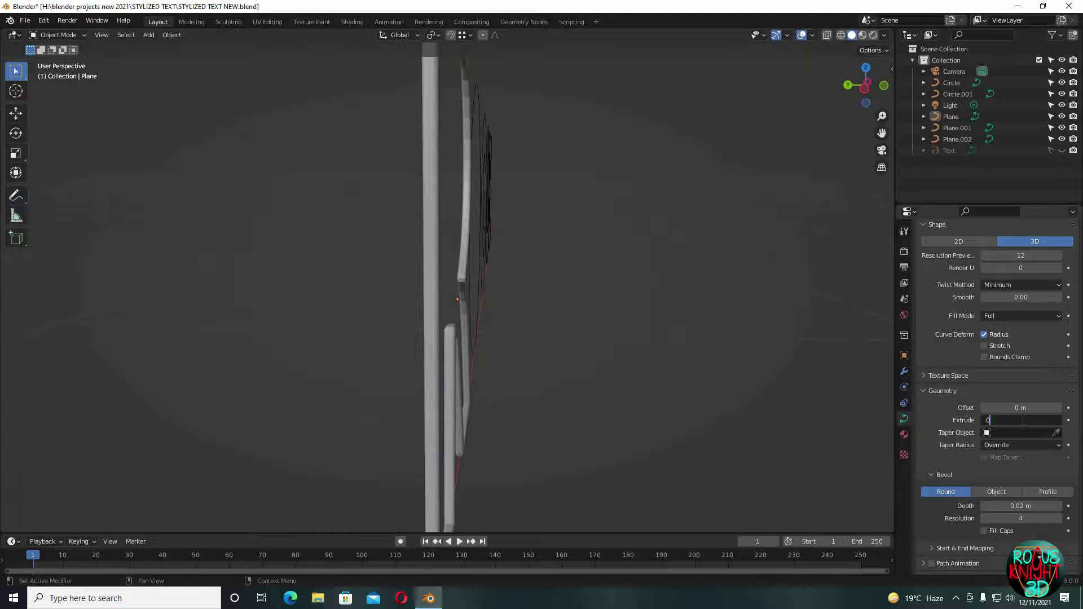
key(Return)
middle_drag(645, 384, 953, 398)
click(1030, 422)
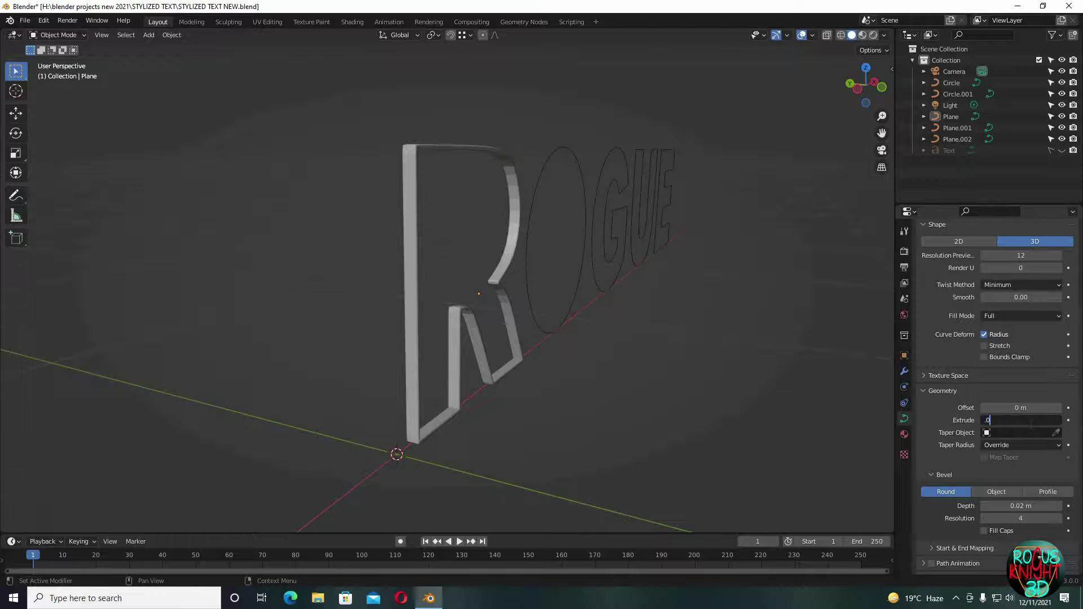
text(.03)
key(Return)
- Shade the R smooth and clear the selection
middle_drag(663, 395, 547, 203)
click(548, 203)
right_click(550, 219)
click(550, 219)
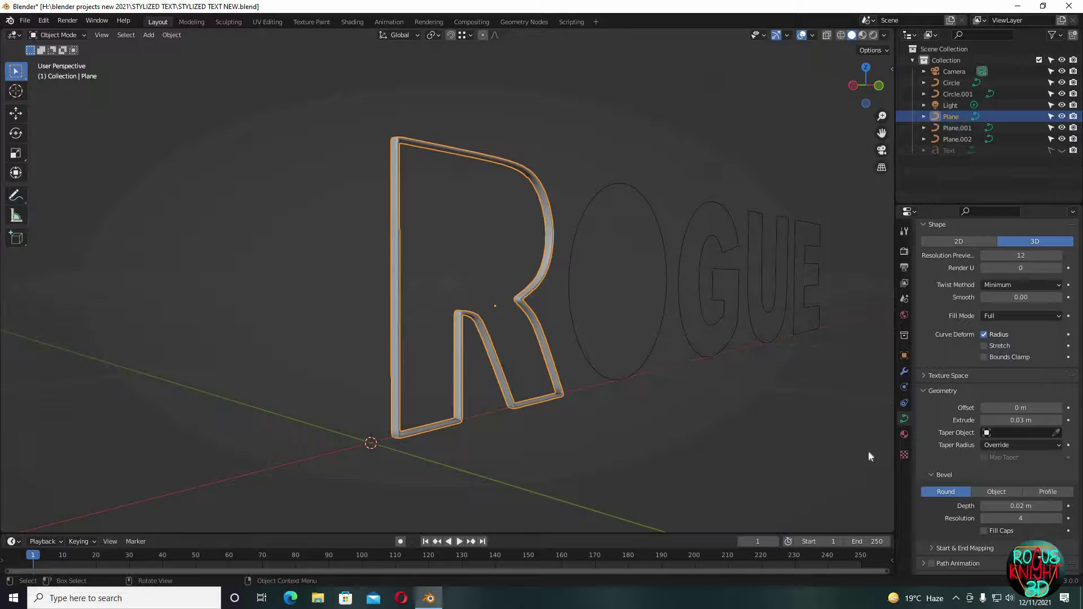
click(689, 411)
middle_drag(688, 412, 751, 398)
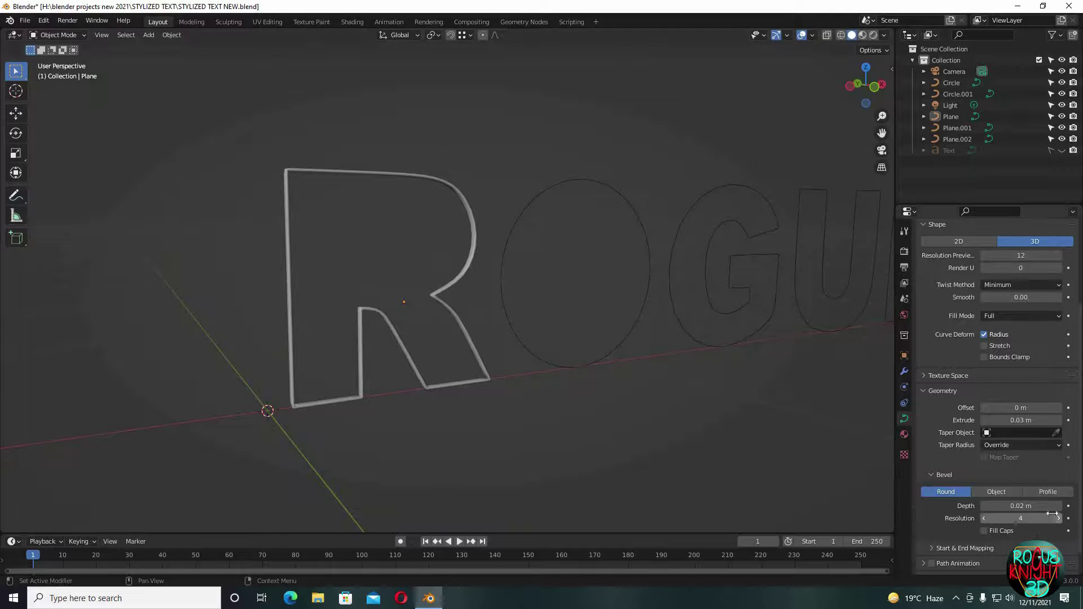
- Give the O curve a bevel depth of 0.02 m and an extrude of 0.03 m
click(617, 350)
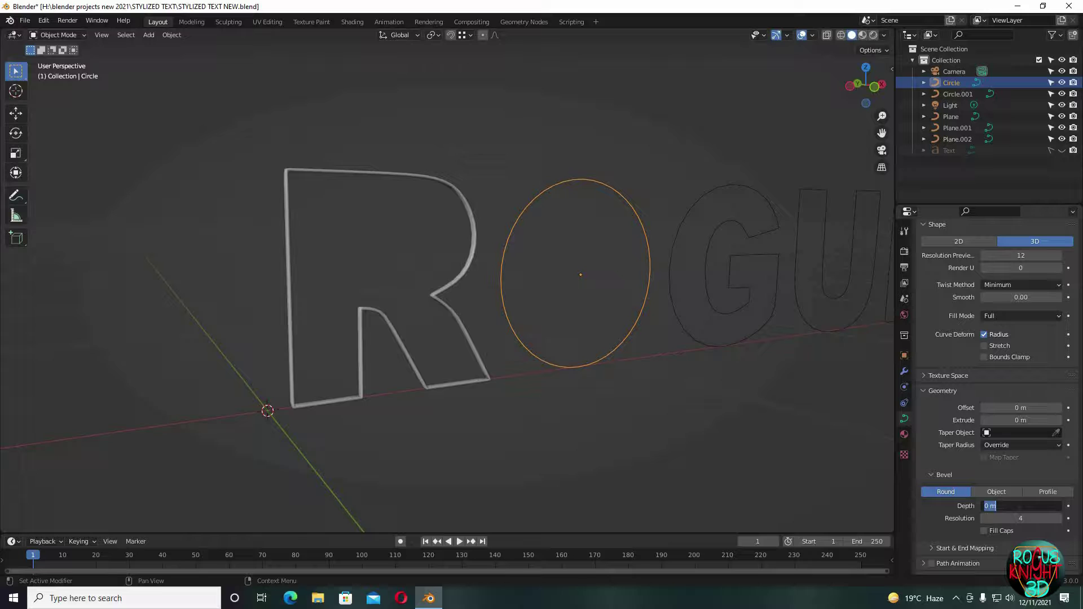
key(Return)
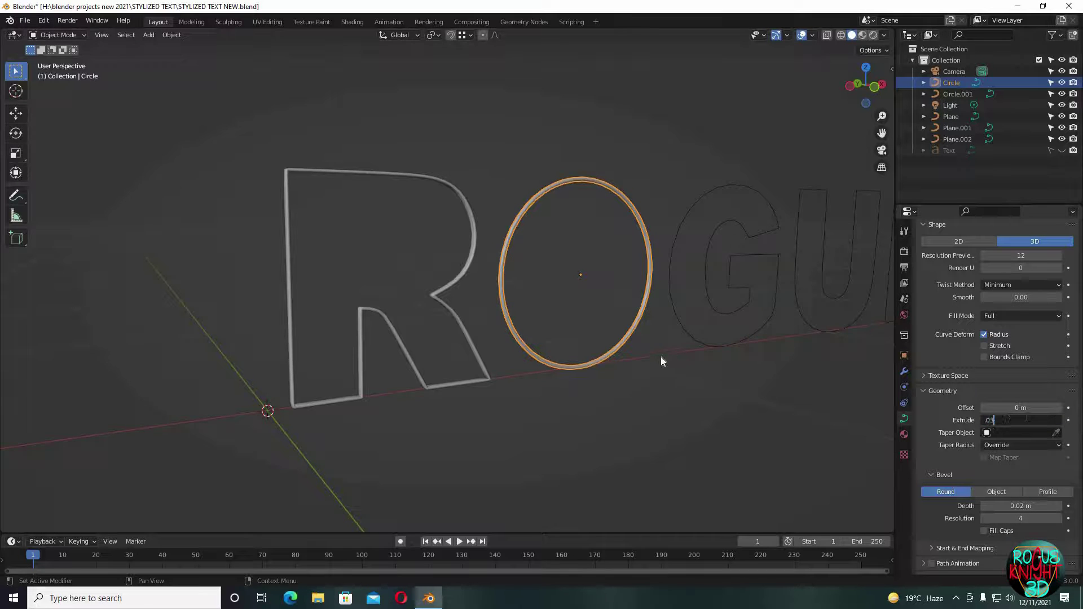
text(.03)
key(Return)
- Shade the O smooth and clear the selection
middle_drag(662, 361, 612, 319)
right_click(465, 281)
click(450, 281)
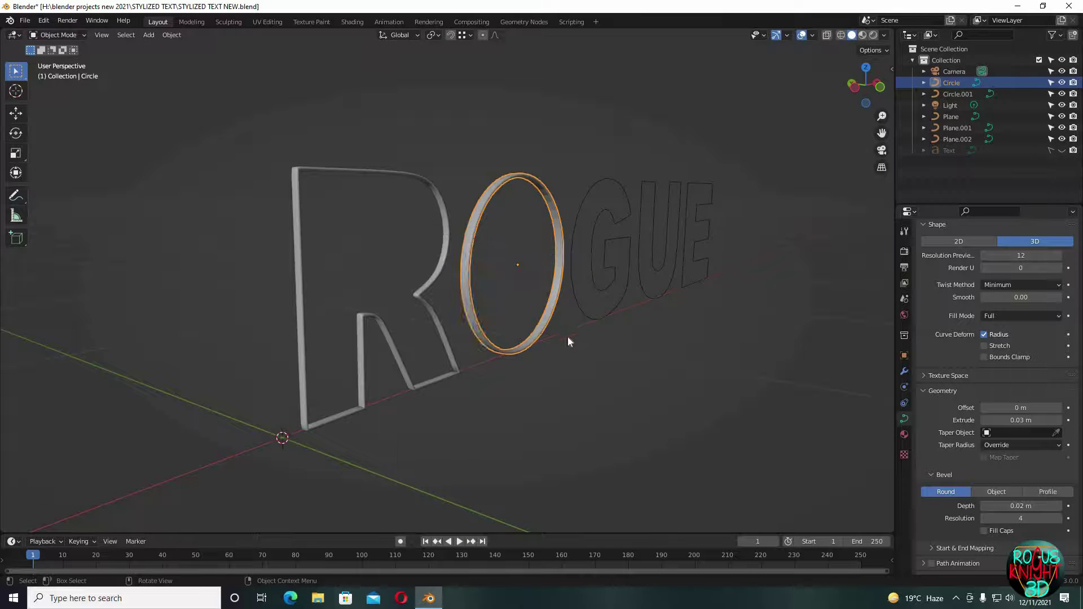
click(569, 337)
- Give the G curve a bevel depth of 0.03 m and an extrude of 0.02 m, with smooth shading
click(624, 302)
text(.03)
key(Return)
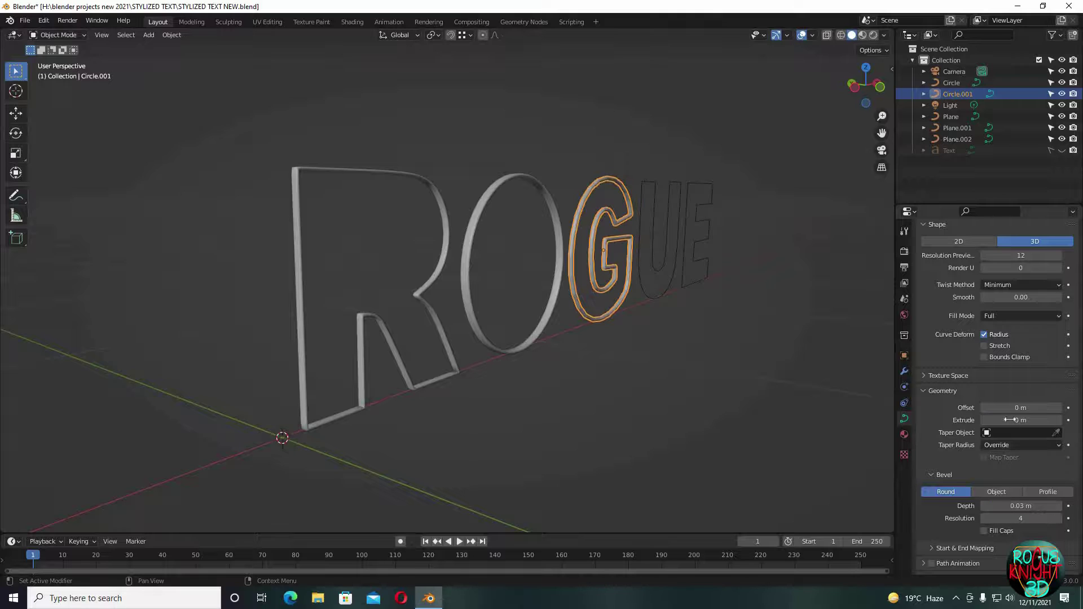
text(.02)
key(Return)
right_click(571, 289)
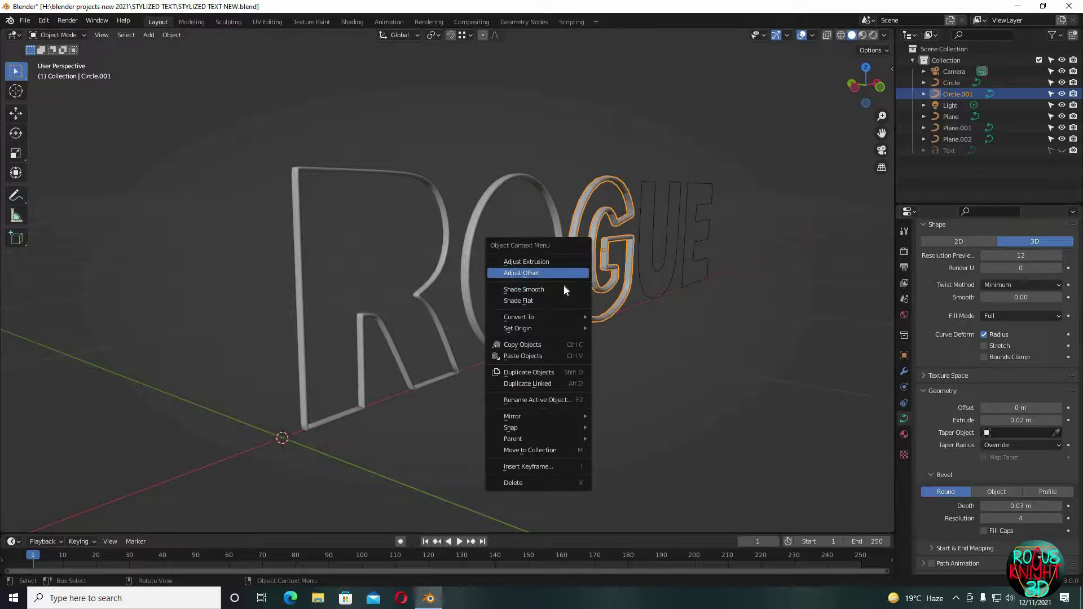
- Give the U curve a bevel depth of 0.03 m and an extrude of 0.02 m
click(659, 294)
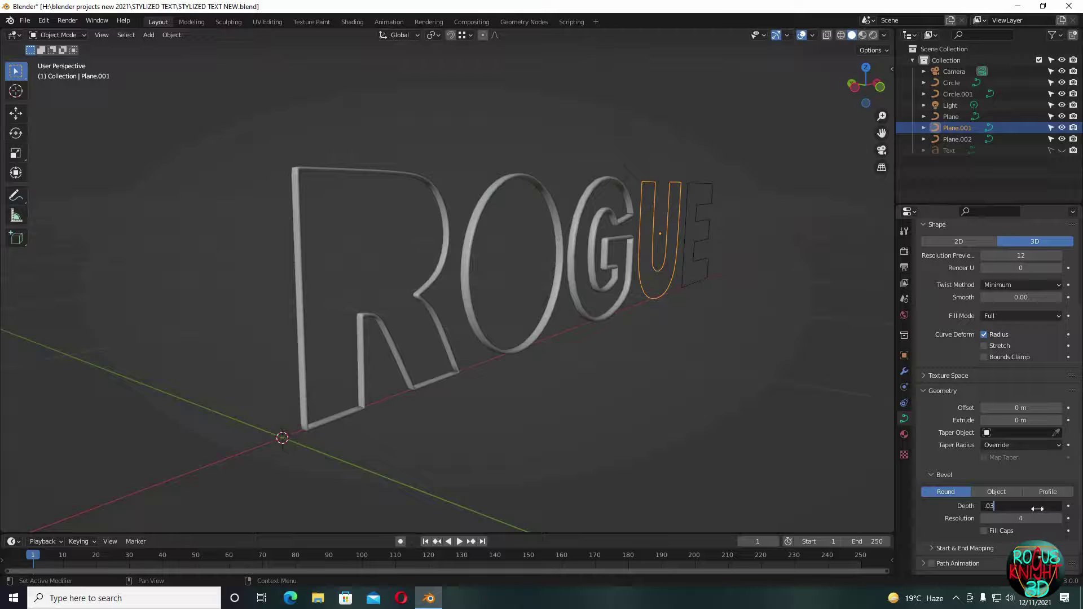
key(Return)
click(1010, 420)
text(.02)
key(Return)
- Give the E curve a bevel depth of 0.03 m and an extrude of 0.02 m
click(699, 288)
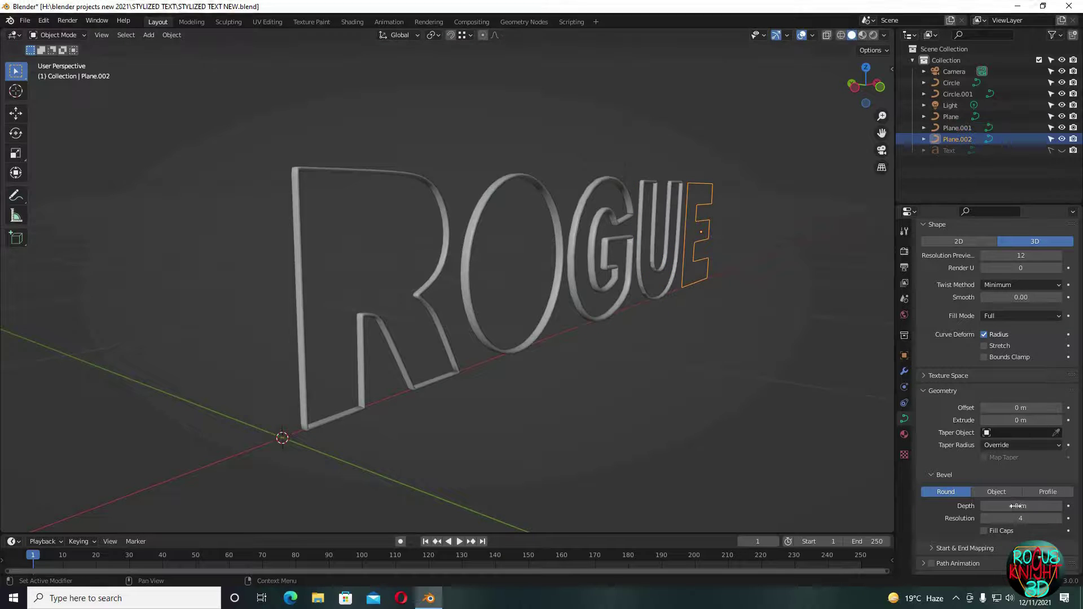
click(1018, 506)
text(.03)
key(Return)
text(.02)
key(Return)
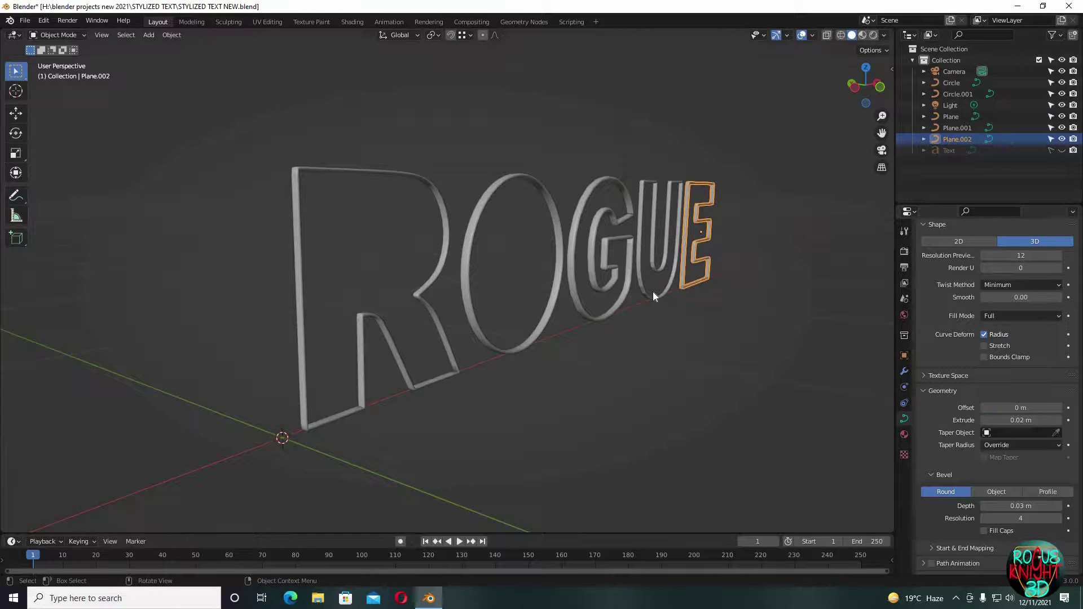
- Apply smooth shading to the U and the E
click(652, 292)
right_click(649, 293)
click(698, 283)
- Add an Array modifier to the R with relative offset factors of X 0, Y 0 and Z 1.3
key(KP_1)
click(489, 350)
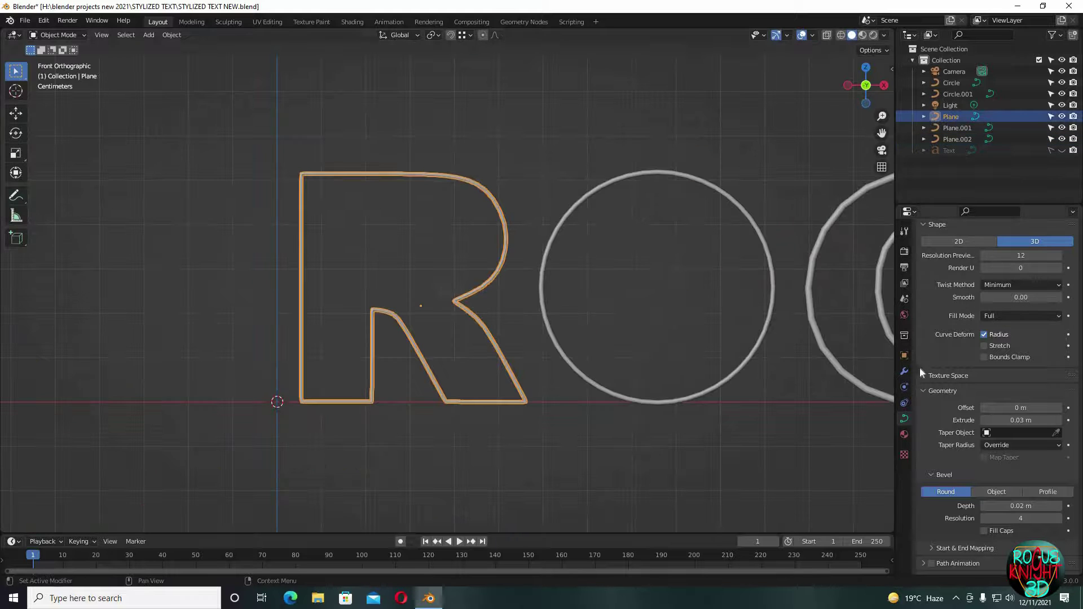
click(905, 373)
click(937, 250)
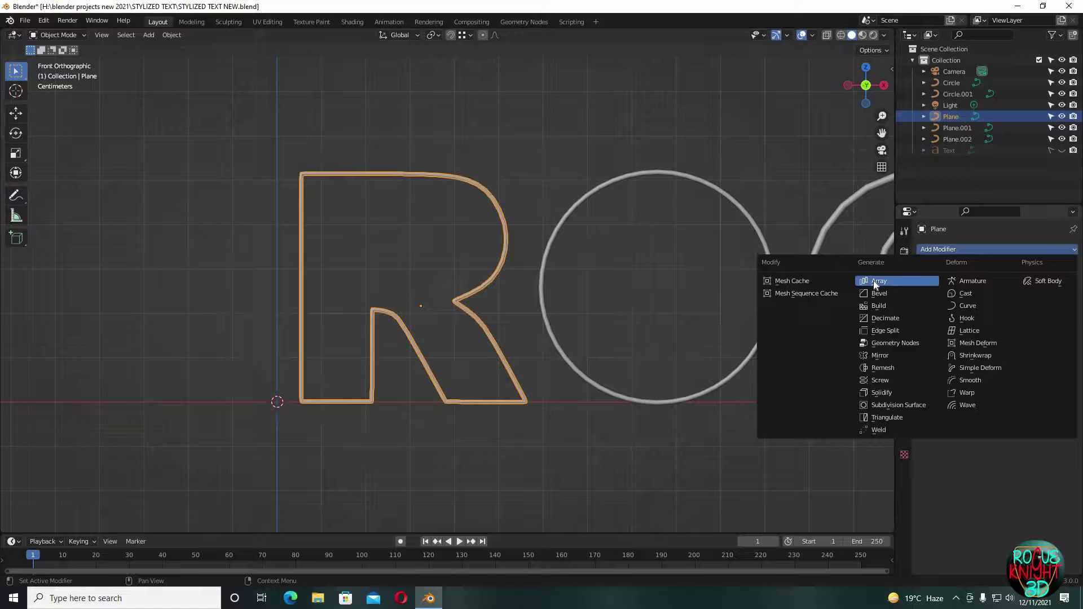
click(878, 281)
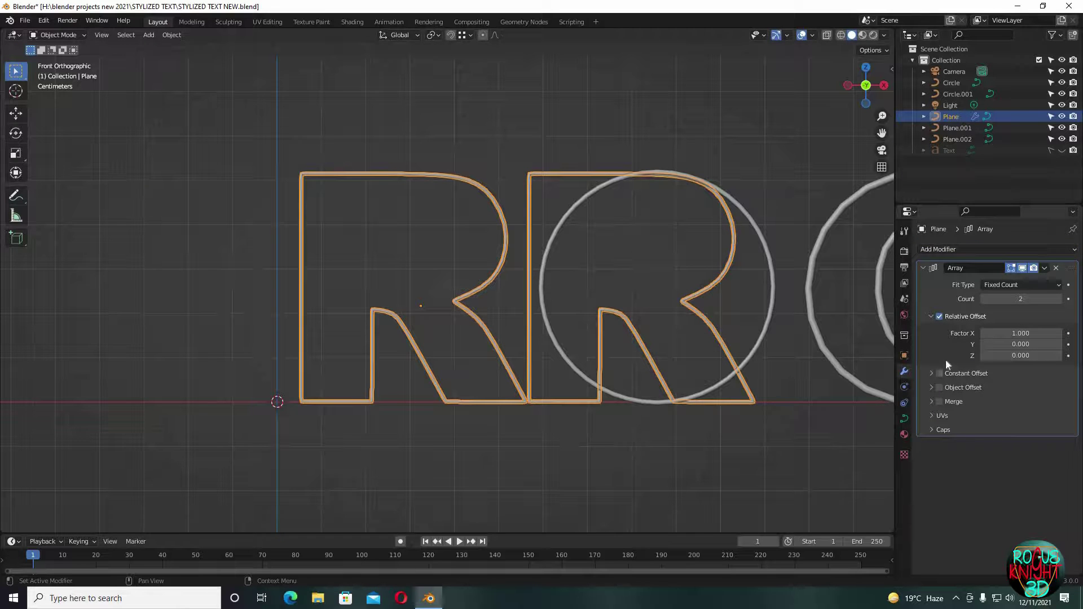
double_click(1015, 333)
key(Tab)
key(Tab)
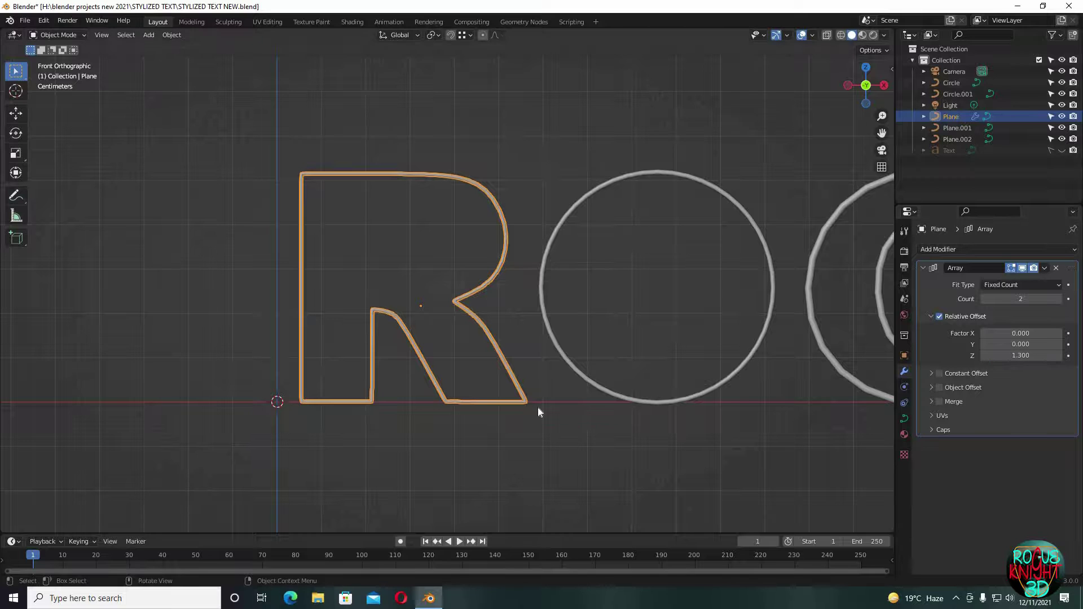
- Set the R's array count to 20 and its relative Z offset to -1.3
middle_drag(576, 414, 525, 390)
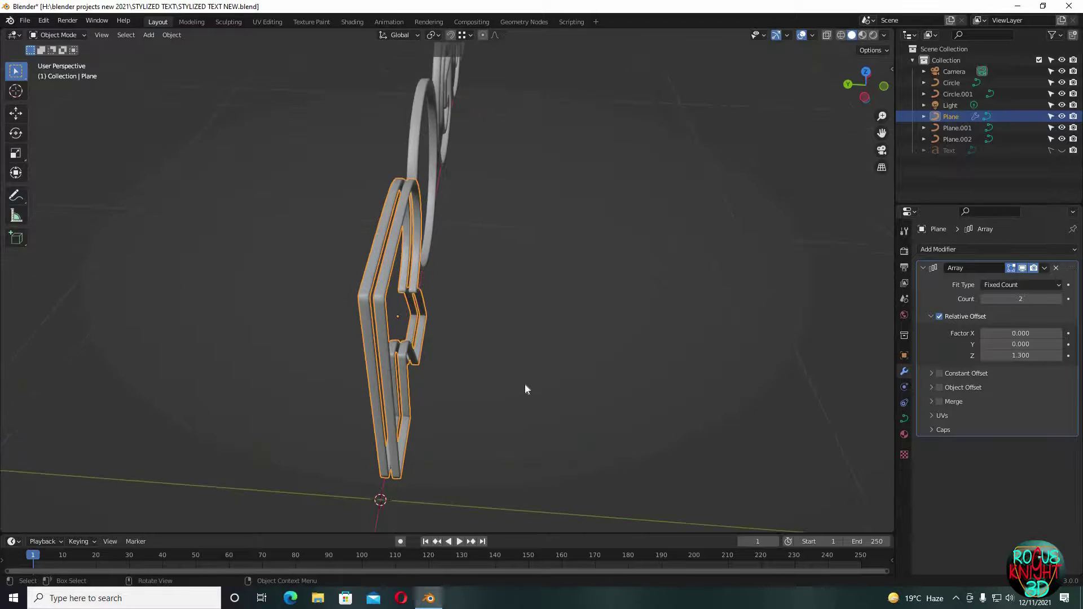
click(1028, 301)
text(20)
key(Return)
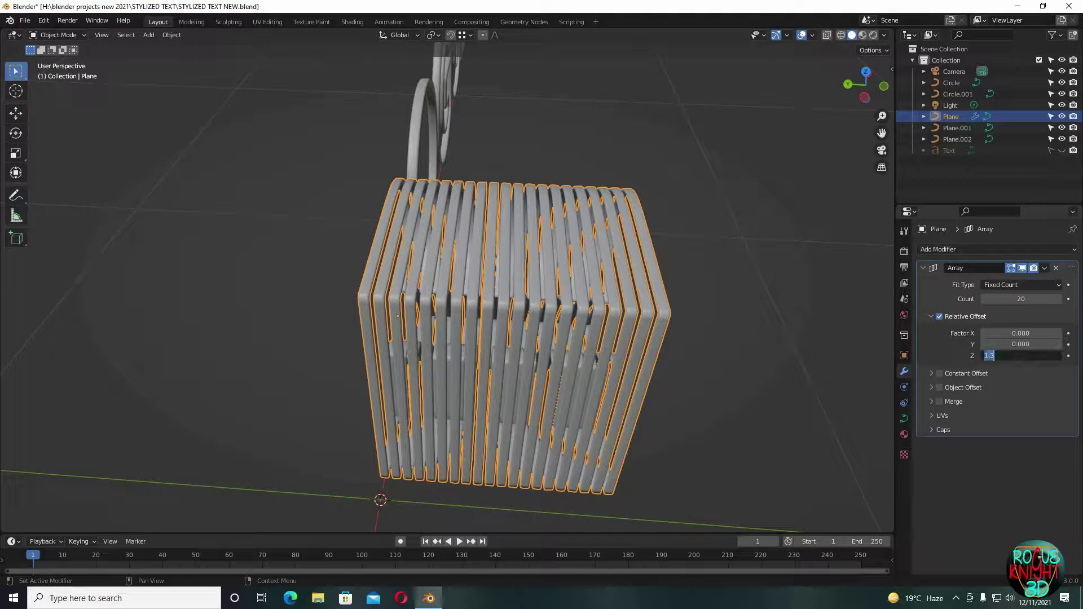
click(978, 355)
text(-1.3)
key(Return)
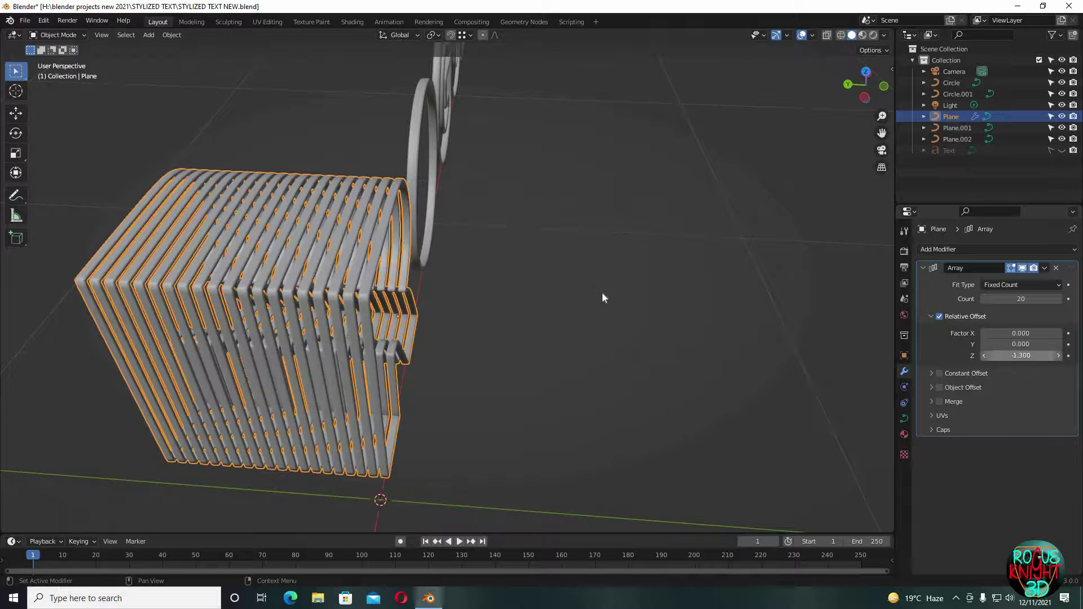
- Copy the R's Array modifier to the O, G, U and E
middle_drag(587, 265, 569, 375)
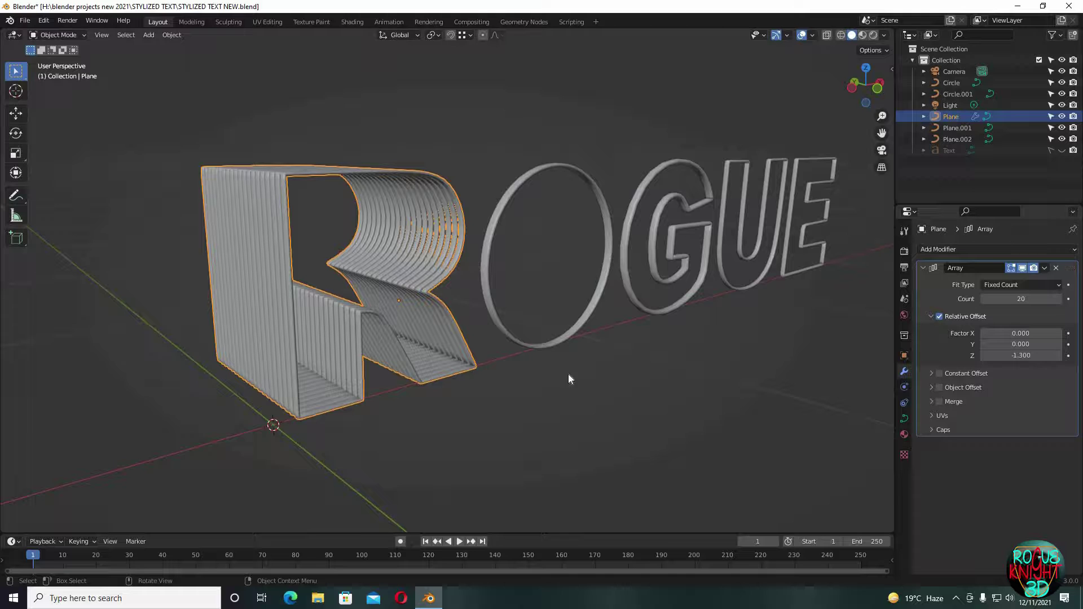
drag(831, 238, 563, 375)
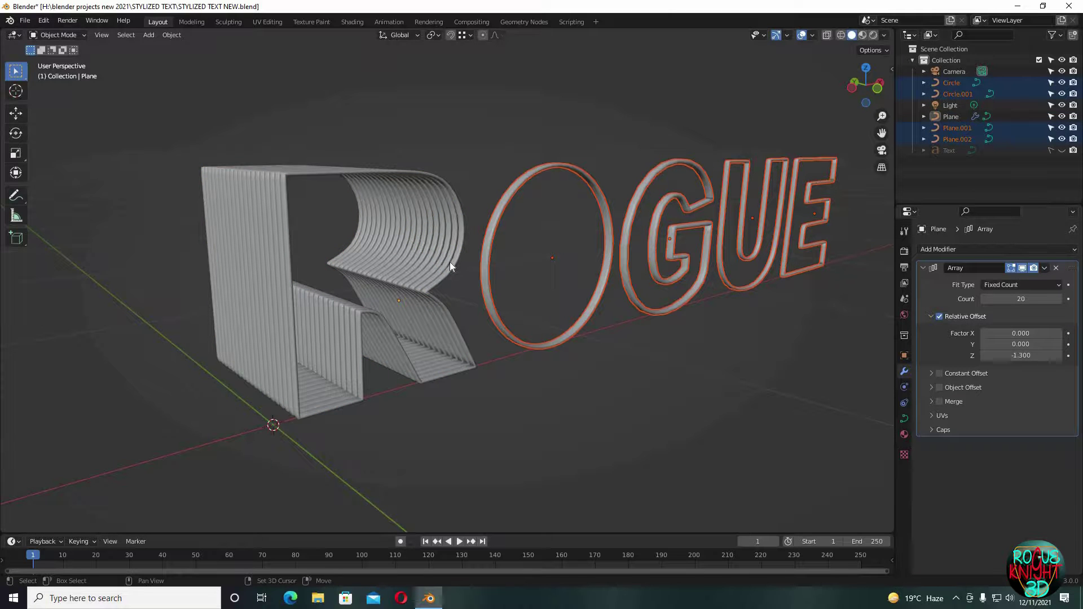
shift+click(449, 262)
key(ctrl+l)
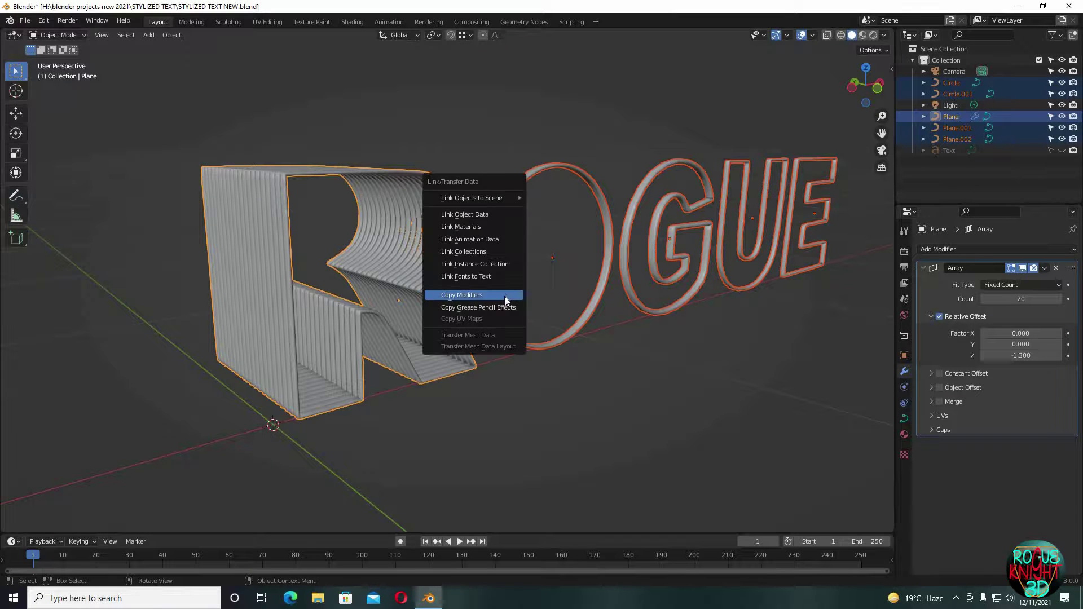
click(504, 296)
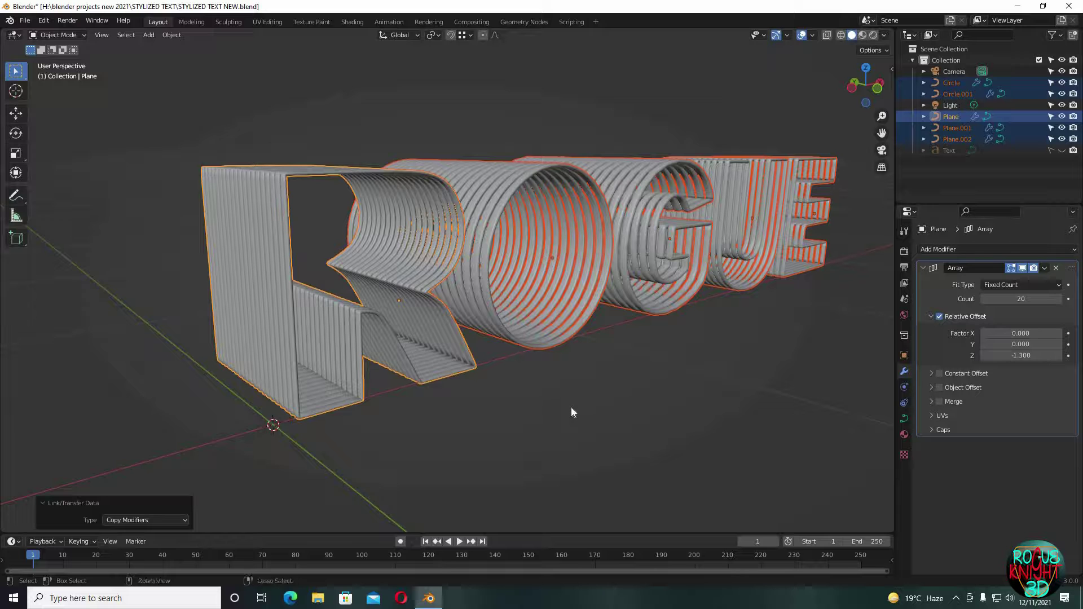
- Save the project file and deselect all the letters
key(ctrl+s)
middle_drag(601, 372, 554, 365)
click(635, 397)
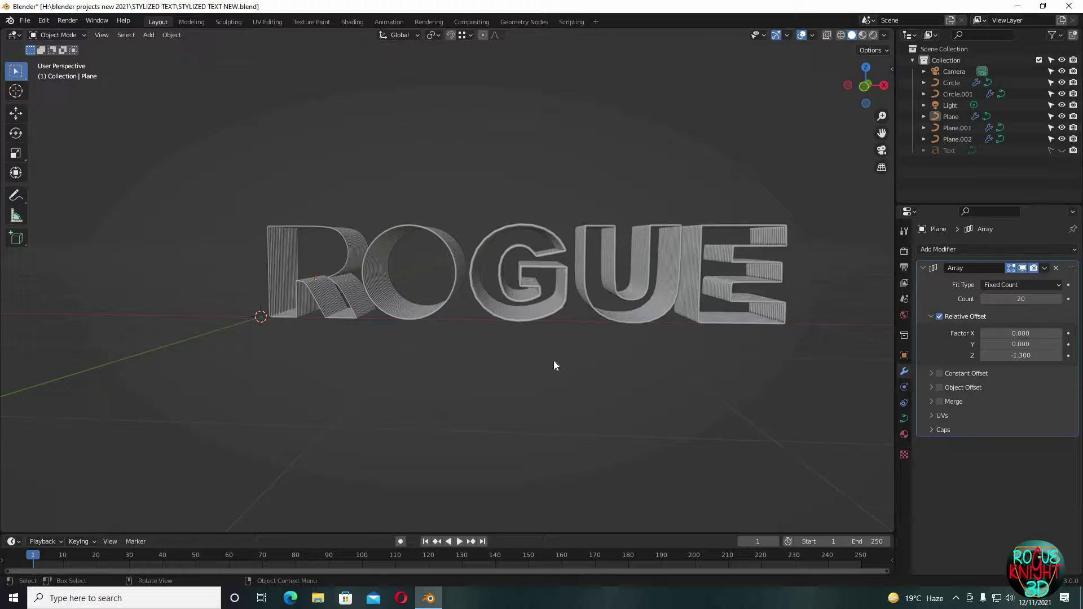
- Look through the camera and move it about 0.31 m in X and -0.04 m in Y relative to the view
key(KP_1)
key(KP_0)
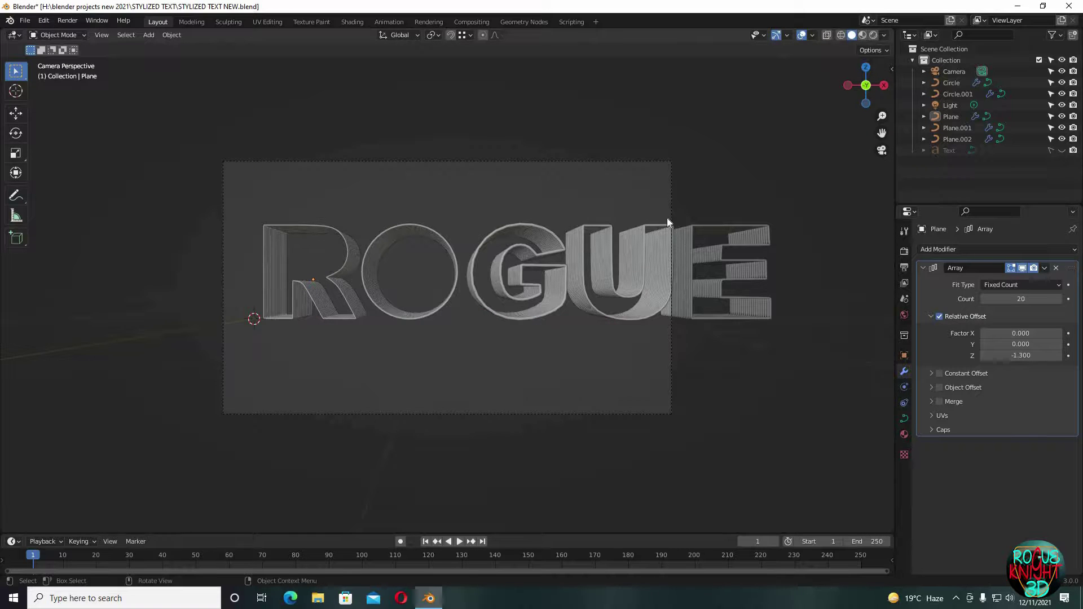
click(669, 202)
key(g)
click(699, 207)
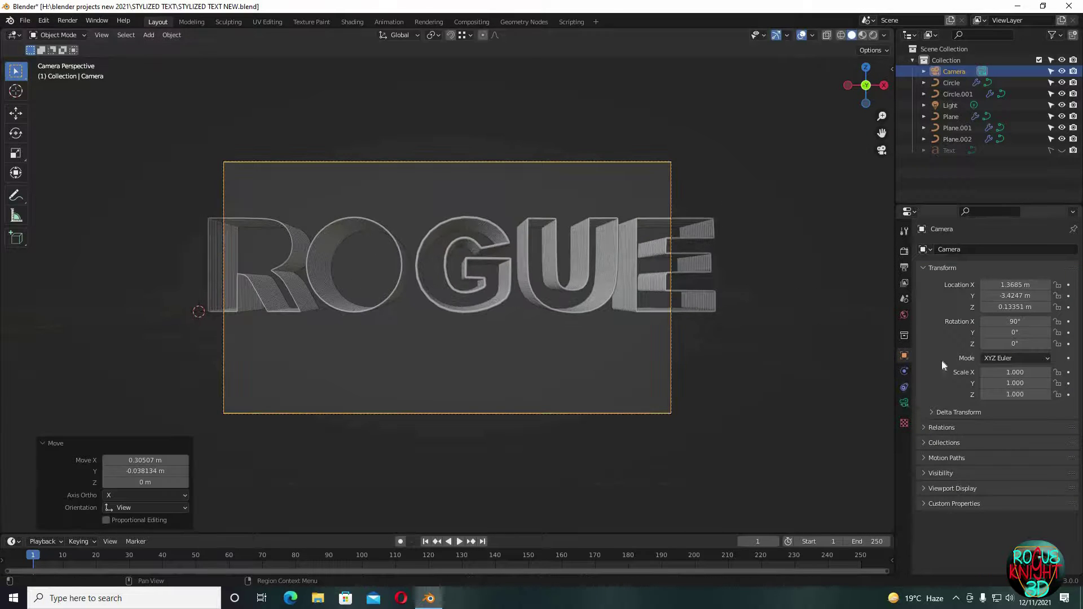
- Set the camera's focal length to 120 mm
click(905, 403)
text(12)
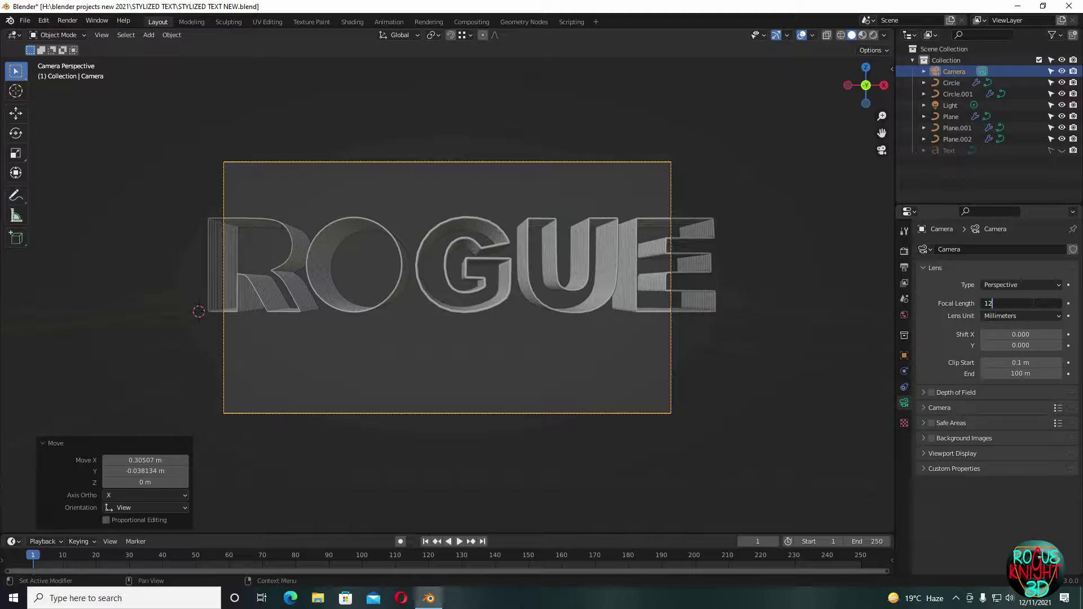
text(0)
key(Return)
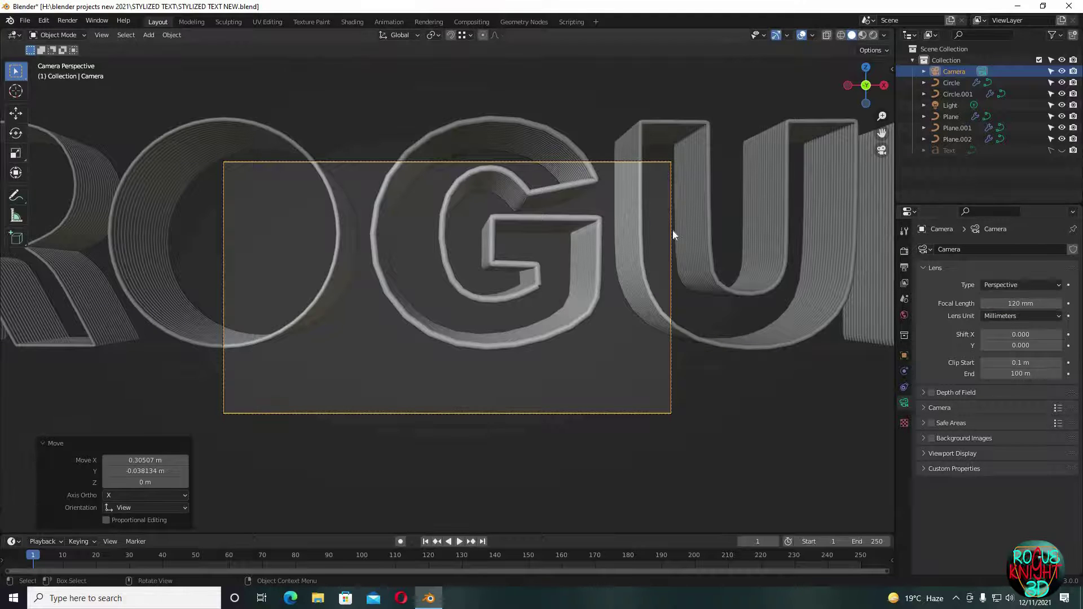
- Pull the camera back along its local Z axis, recentre it on the word, and set its lens shift to X -0.020 and Y 0.030
click(672, 230)
key(g)
right_click(667, 244)
click(671, 255)
key(g)
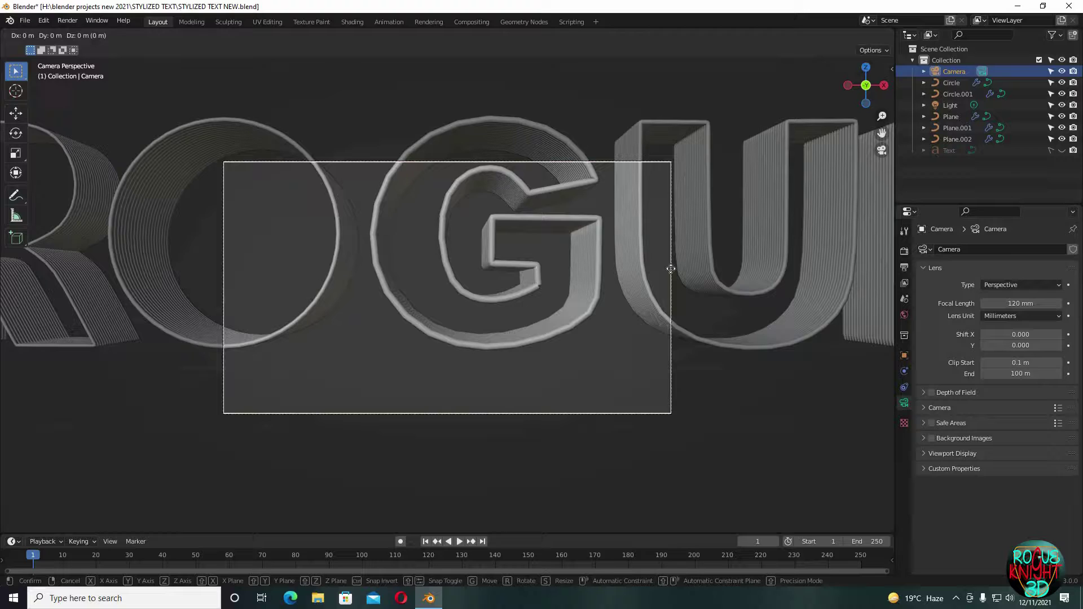
key(z)
key(z)
click(715, 144)
key(g)
click(620, 96)
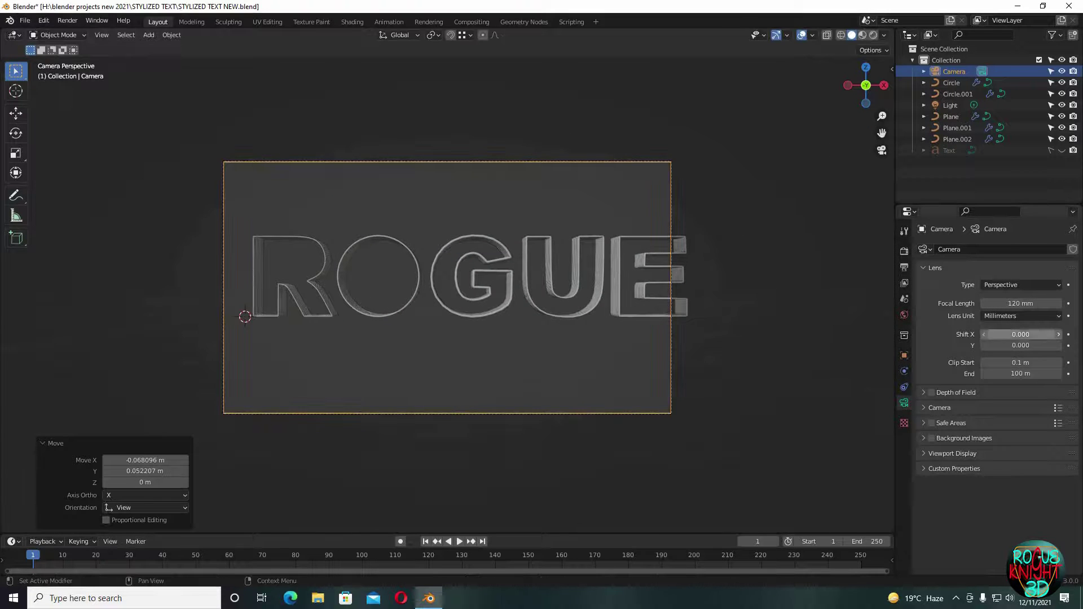
mouse_move(1020, 346)
mouse_down()
mouse_move(1037, 345)
mouse_move(1008, 334)
mouse_up()
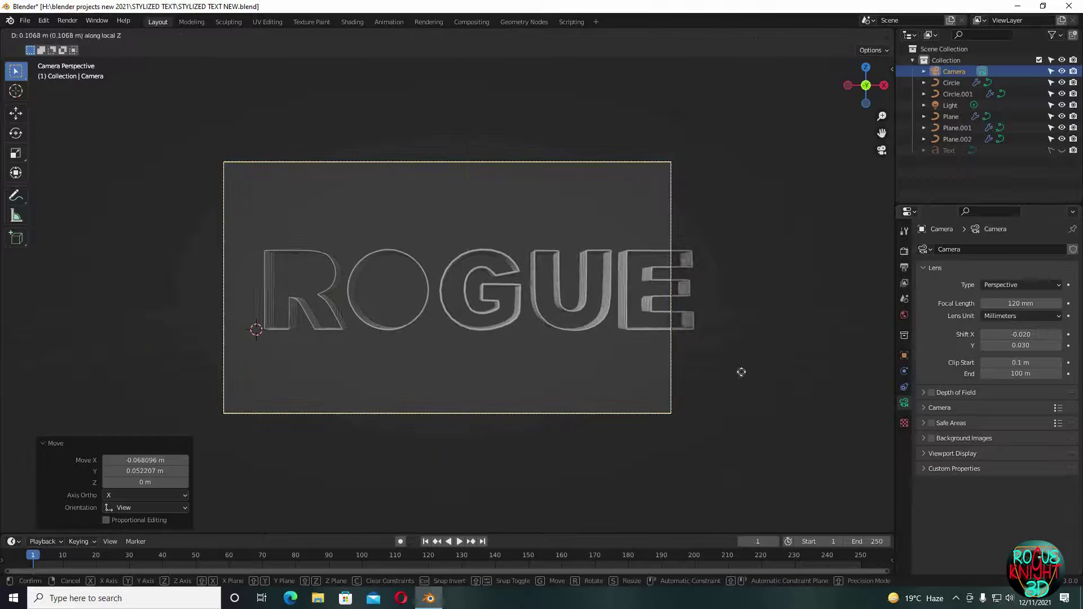
- Rotate the camera about 3.4° around Z and move it about 0.87 m along X so the whole word fits the frame
key(r)
key(z)
click(767, 411)
key(g)
key(x)
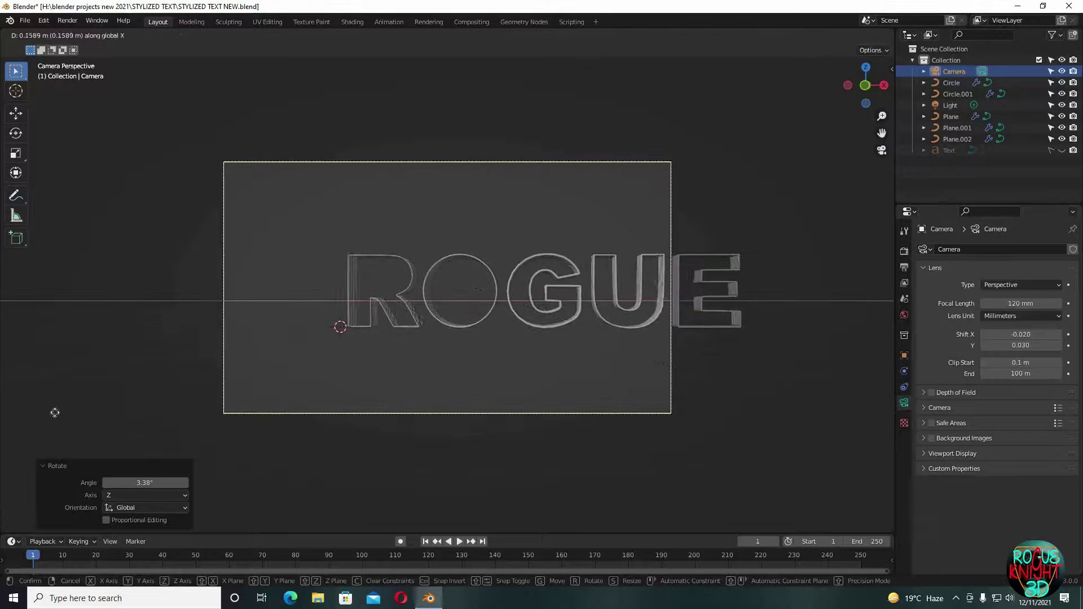
click(34, 391)
key(Home)
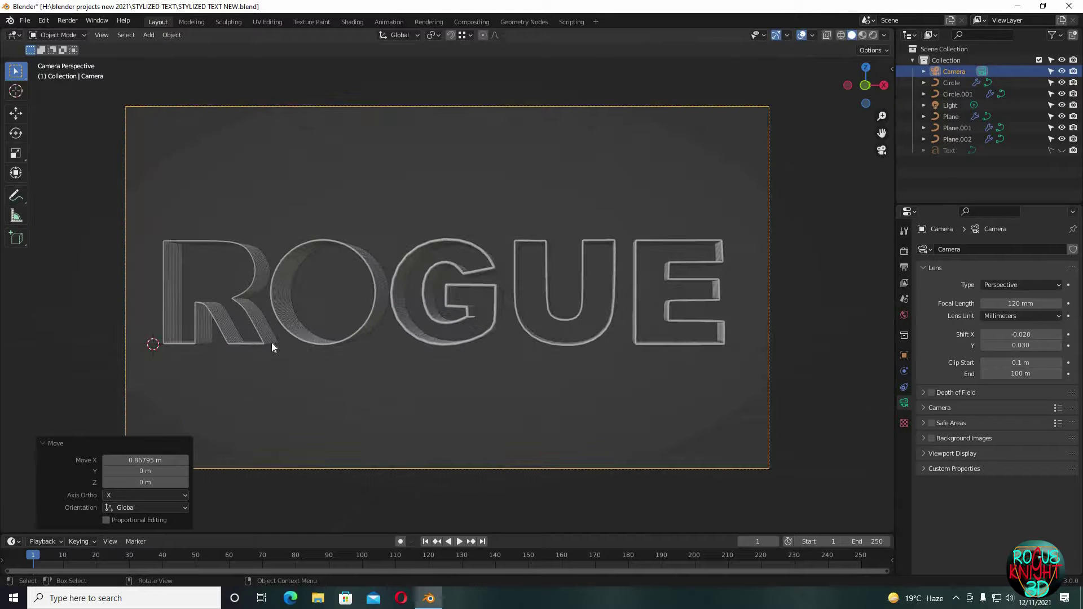
- Rotate the R about 21° around global Z and tilt it around its local X axis to show its depth
click(256, 329)
key(r)
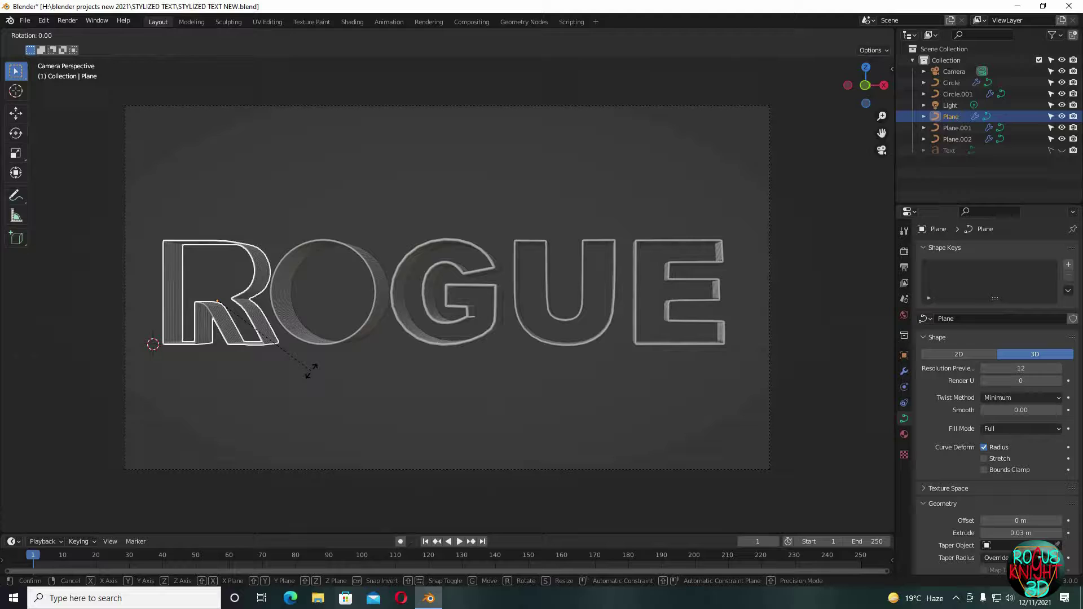
key(z)
click(269, 365)
key(r)
key(x)
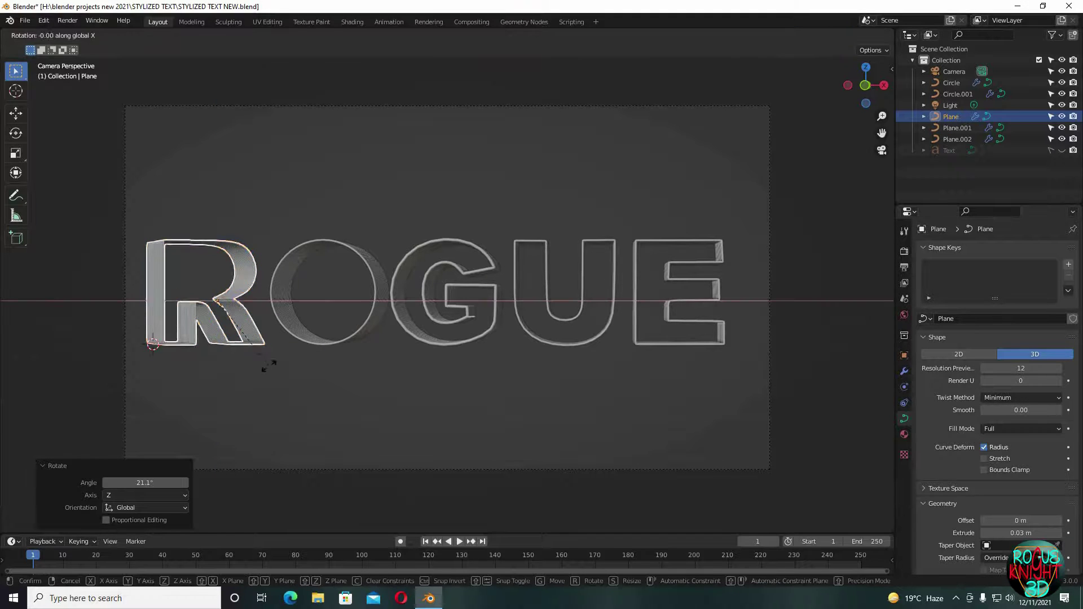
key(x)
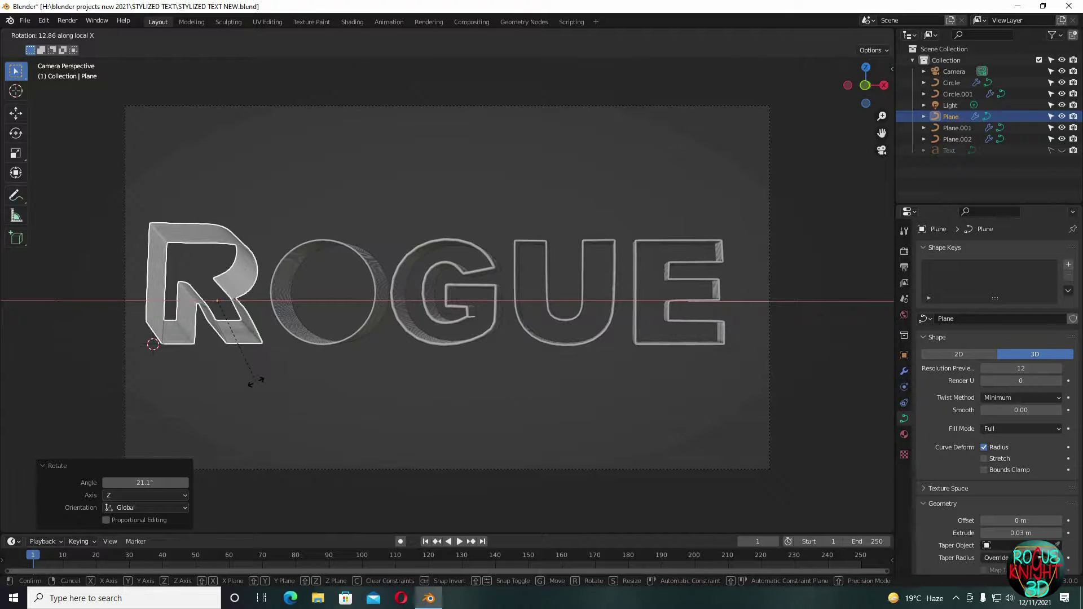
click(260, 382)
click(291, 364)
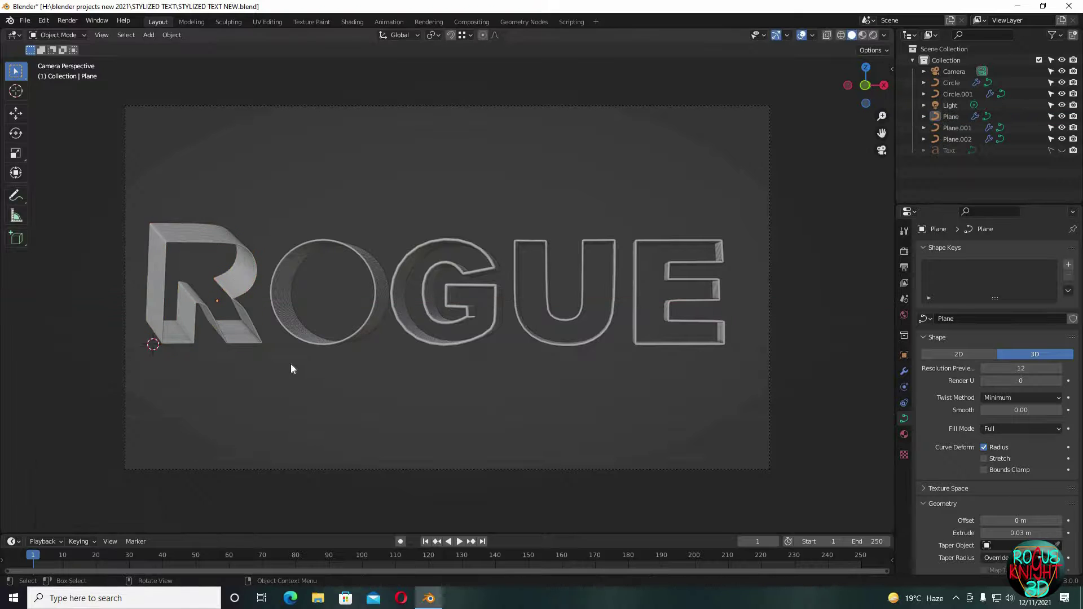
- Rotate the O about 14.3° around global Z and about 3.8° around its local X axis
click(319, 341)
key(r)
key(z)
click(348, 370)
key(r)
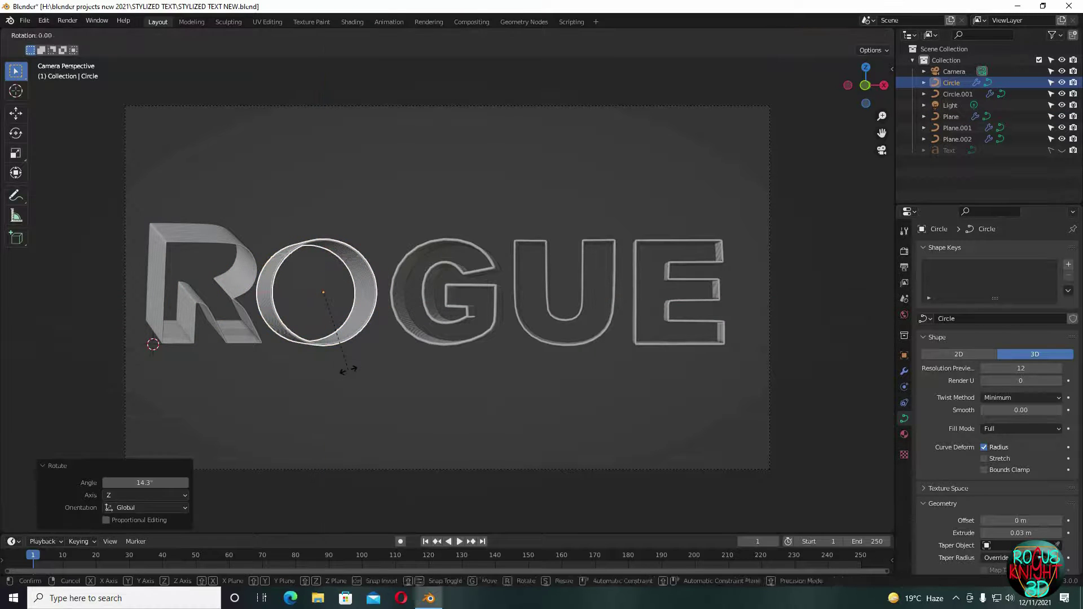
key(x)
key(x)
click(351, 400)
- Adjust the O's Z rotation by about -0.7° and scale it down to about 0.95
key(r)
key(z)
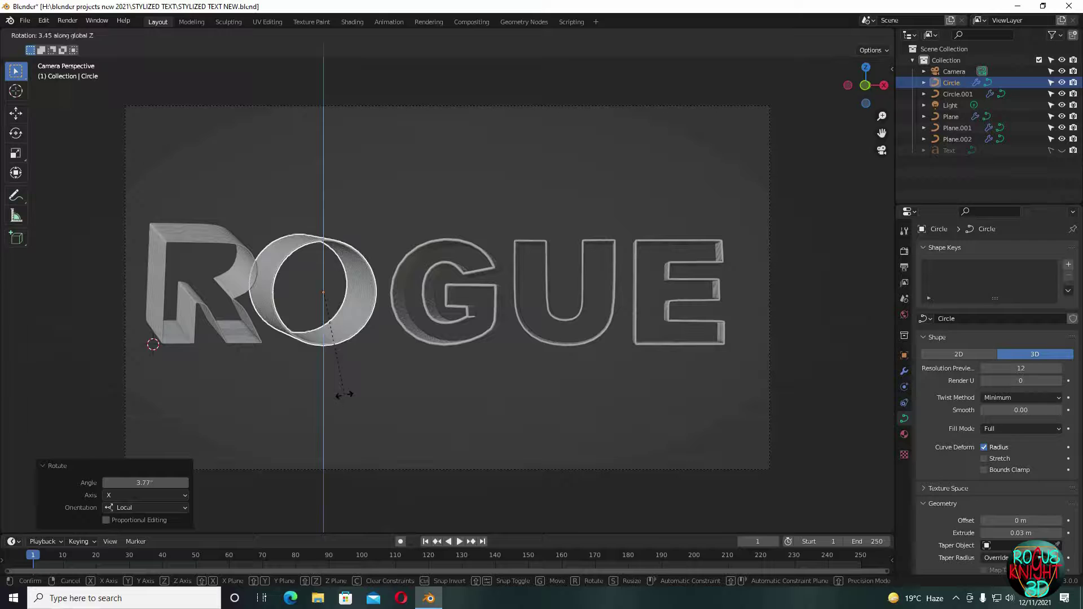
click(355, 395)
key(s)
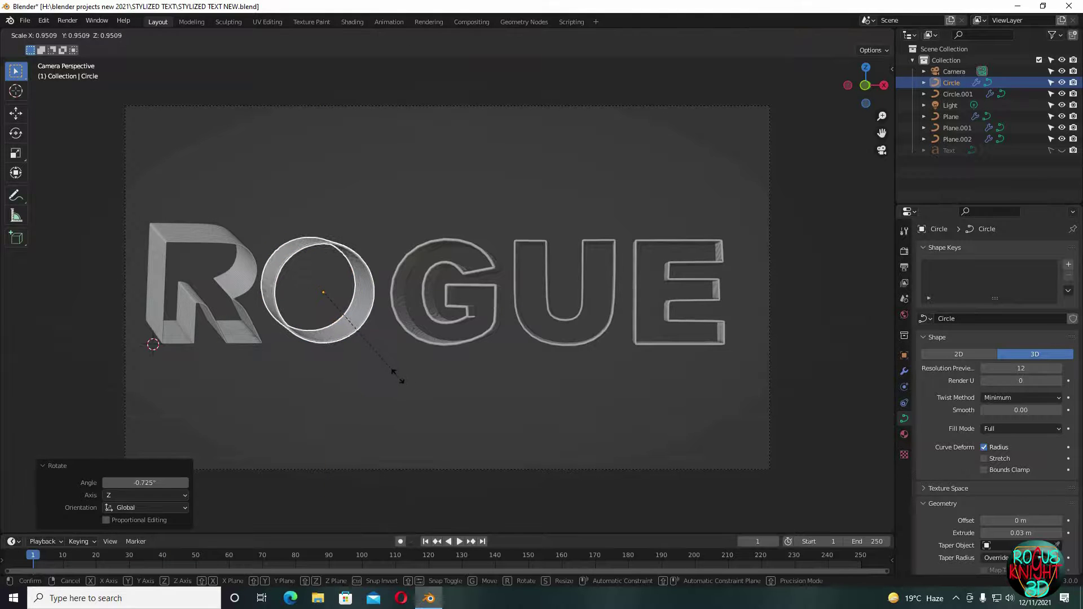
click(399, 378)
- Rotate the G about -6.4° around Z, tilt it about 3.7° around its local X axis, and fine-tune its Z rotation
click(464, 361)
key(r)
key(z)
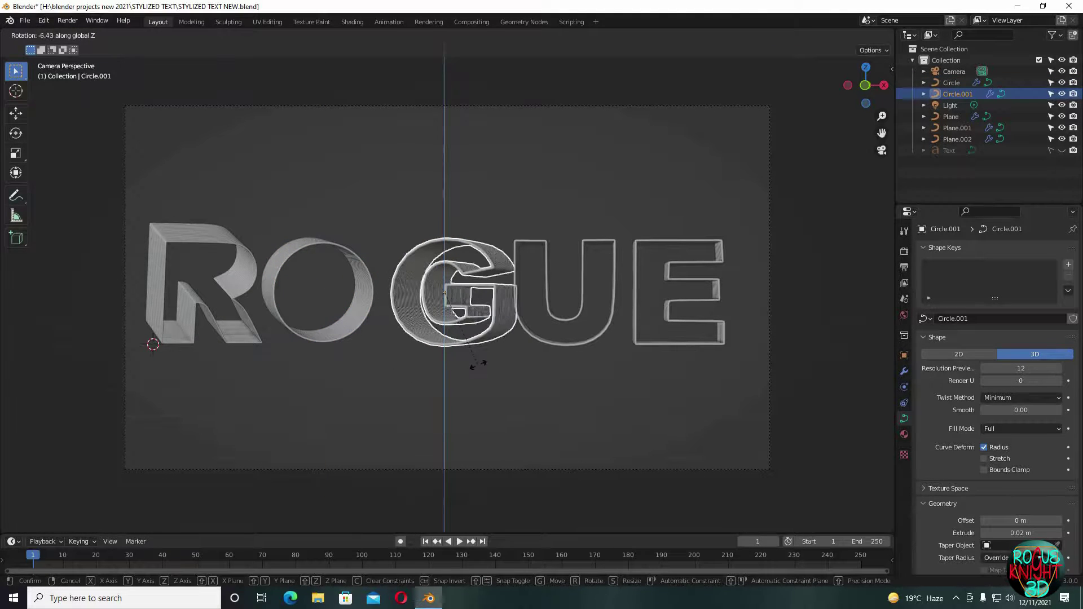
click(479, 365)
key(r)
key(x)
key(x)
click(474, 350)
key(r)
key(z)
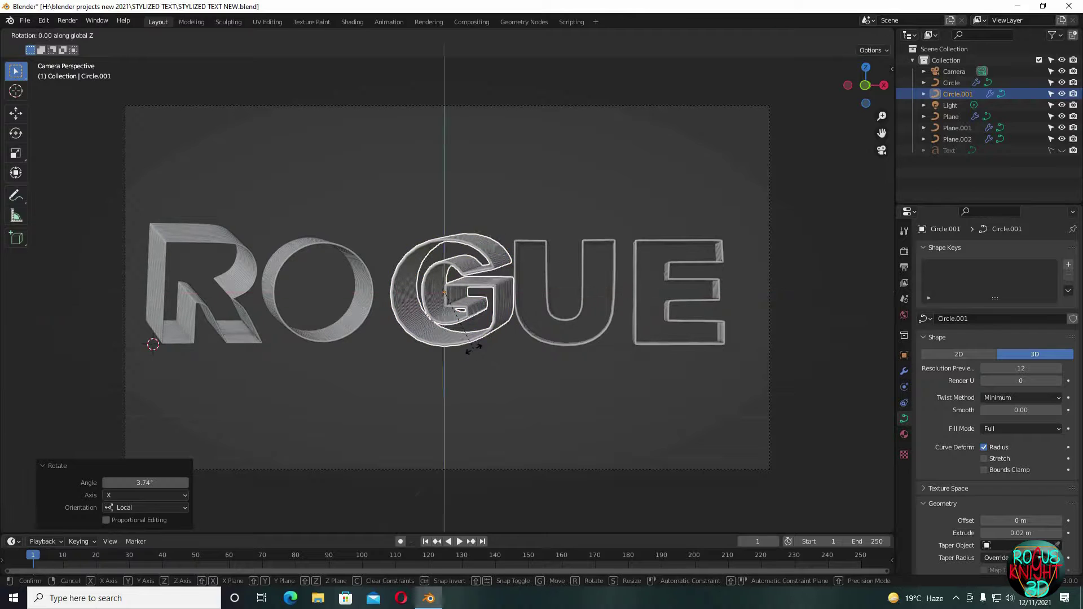
click(473, 352)
- Rotate the U about -12° around Z, tilt it slightly around X, and fine-tune its Z rotation
click(577, 344)
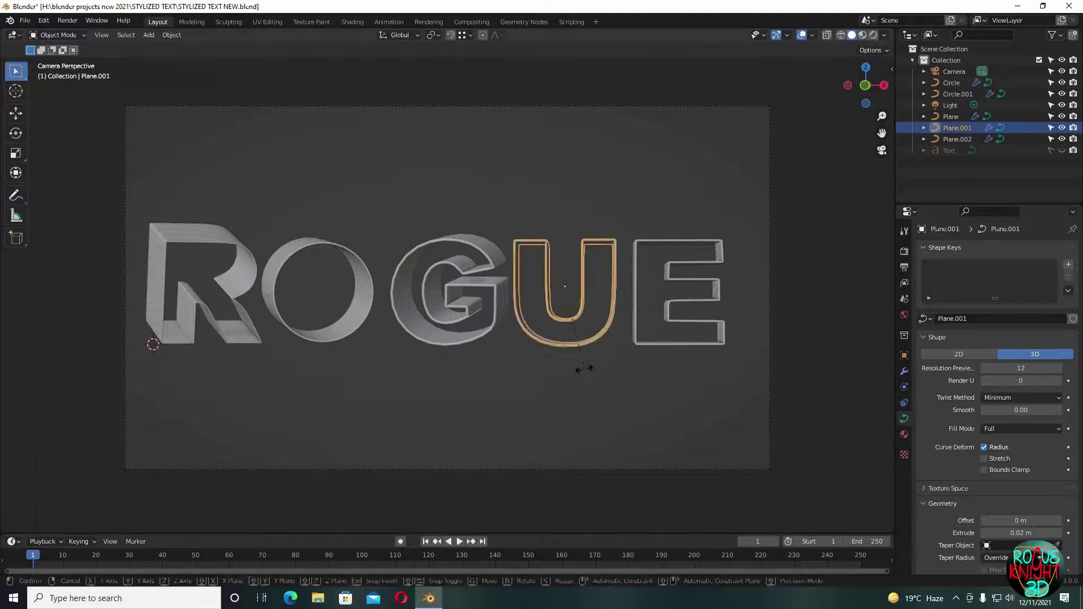
key(r)
key(z)
click(595, 353)
key(r)
key(x)
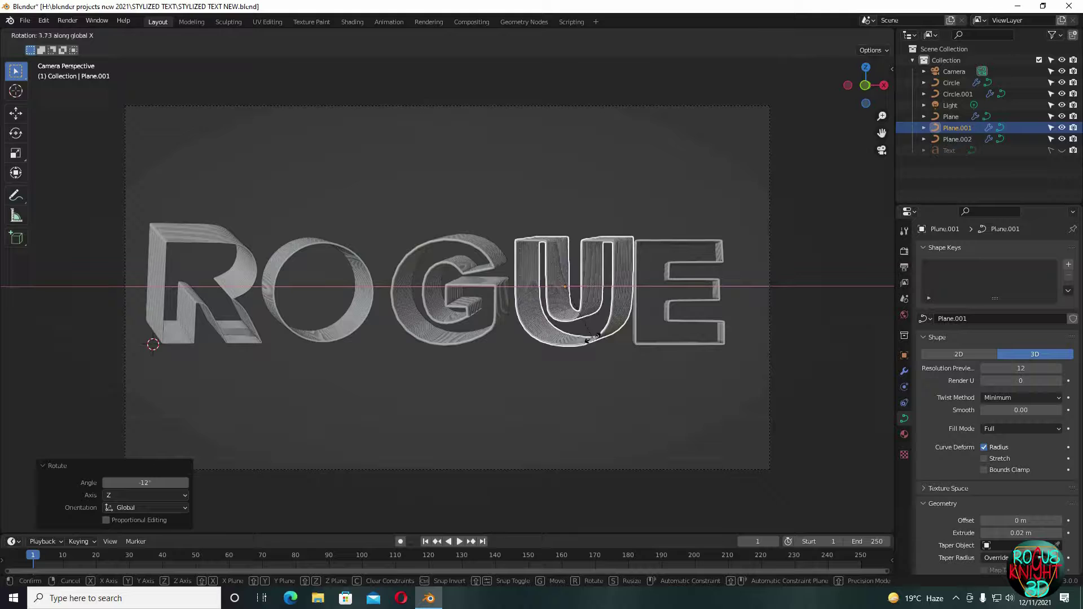
click(583, 356)
key(r)
key(z)
click(593, 357)
- Rotate the E about -13.2° around Z, tilt it slightly around X, and deselect it
click(686, 344)
key(r)
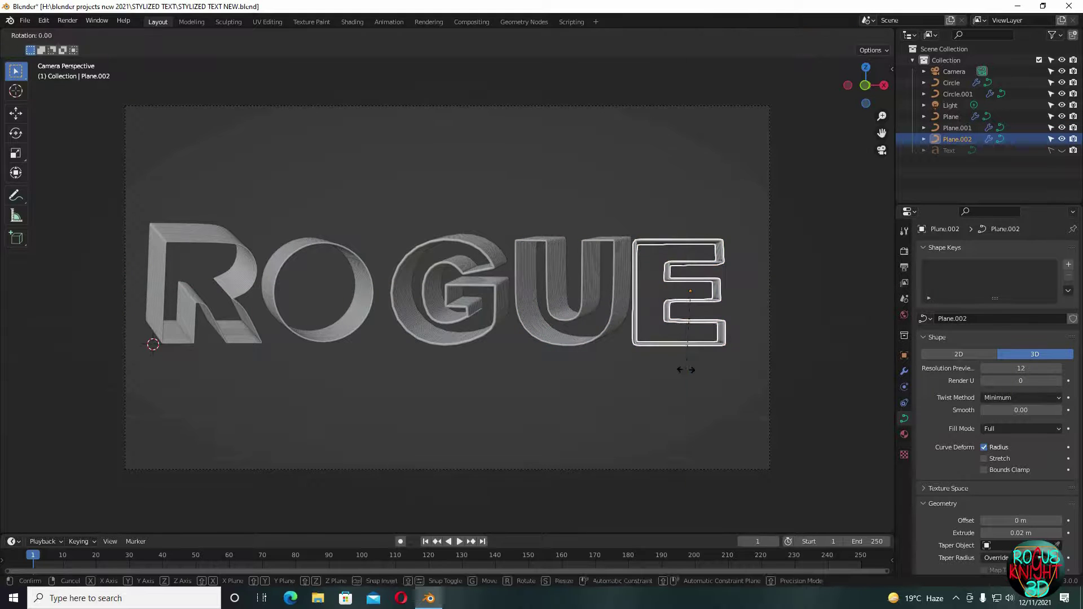
key(z)
click(705, 375)
key(r)
key(x)
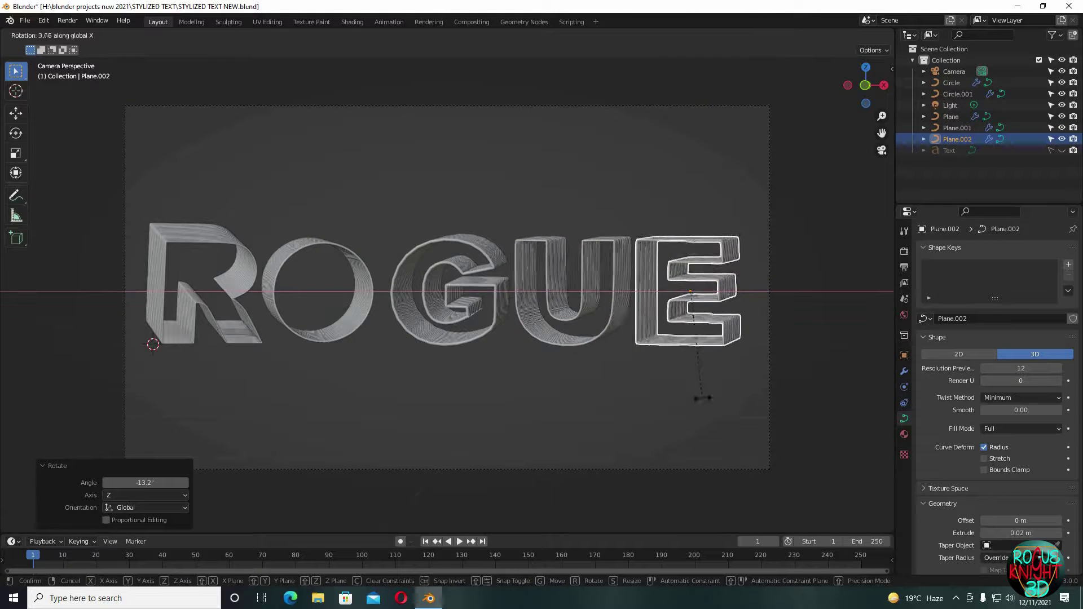
click(696, 395)
click(512, 373)
- Move the O away from the R by about 0.04 m in X and about -0.01 m in Z
scroll(512, 374, down, 1)
shift+middle_drag(475, 385, 397, 386)
scroll(570, 397, up, 2)
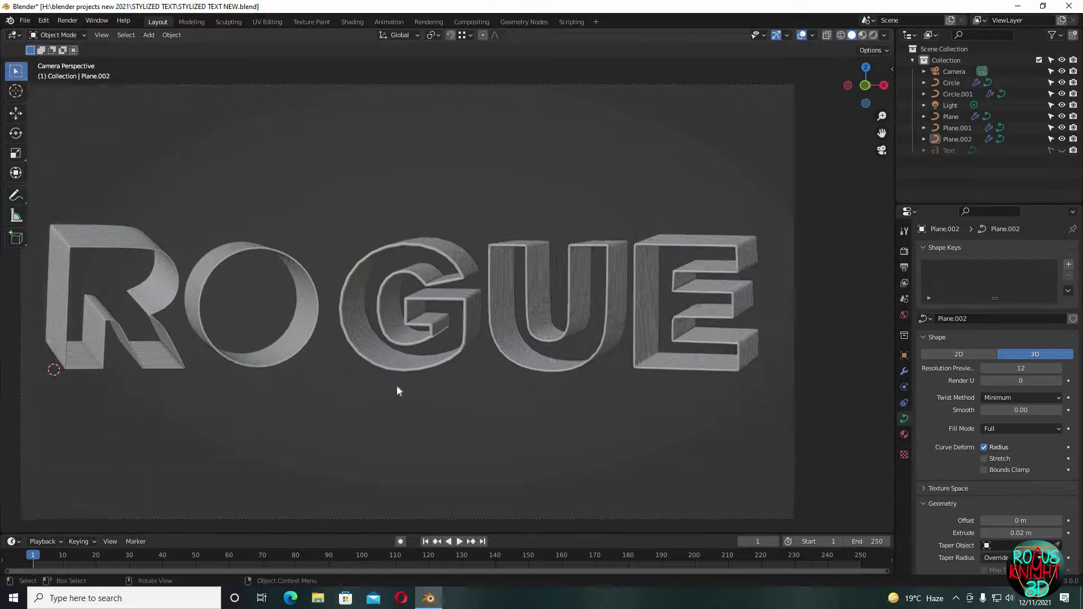
scroll(397, 389, down, 2)
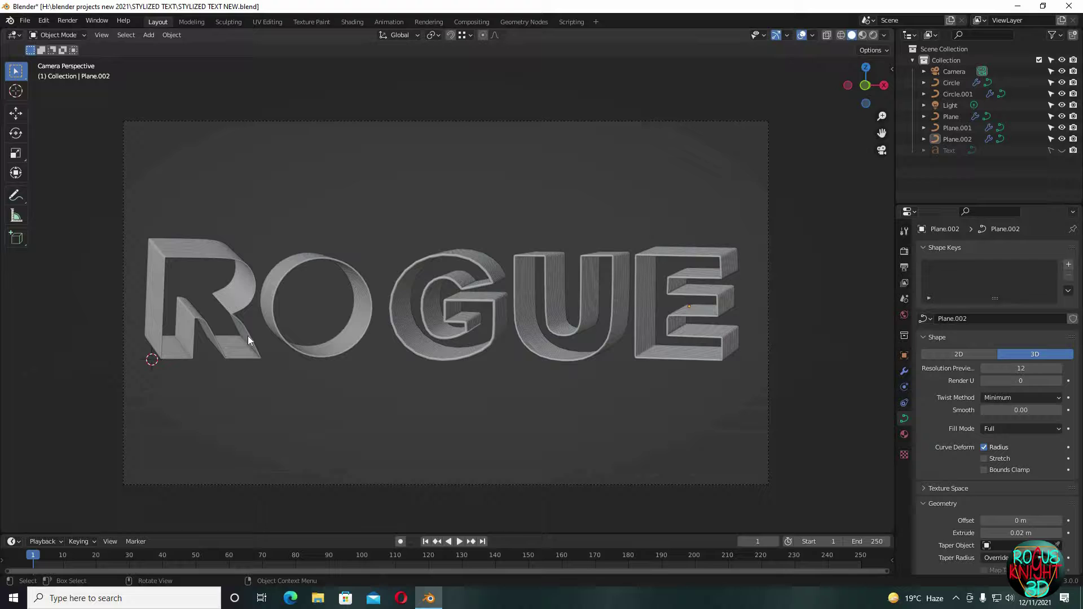
click(335, 341)
key(g)
click(263, 350)
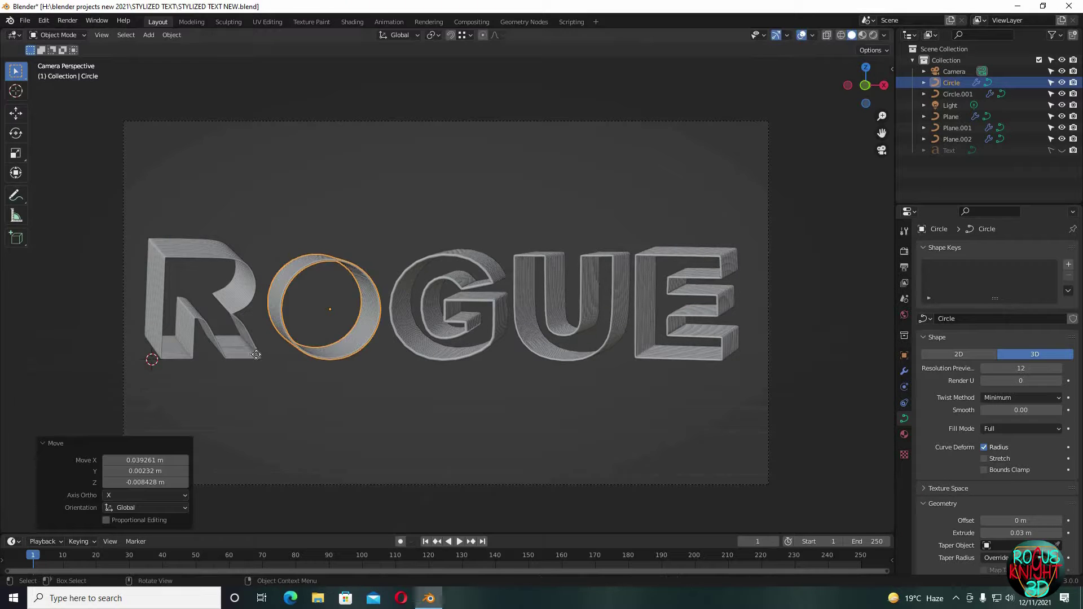
- Nudge the R and the G slightly to even out the letter spacing
click(252, 352)
key(g)
click(260, 358)
click(456, 364)
key(g)
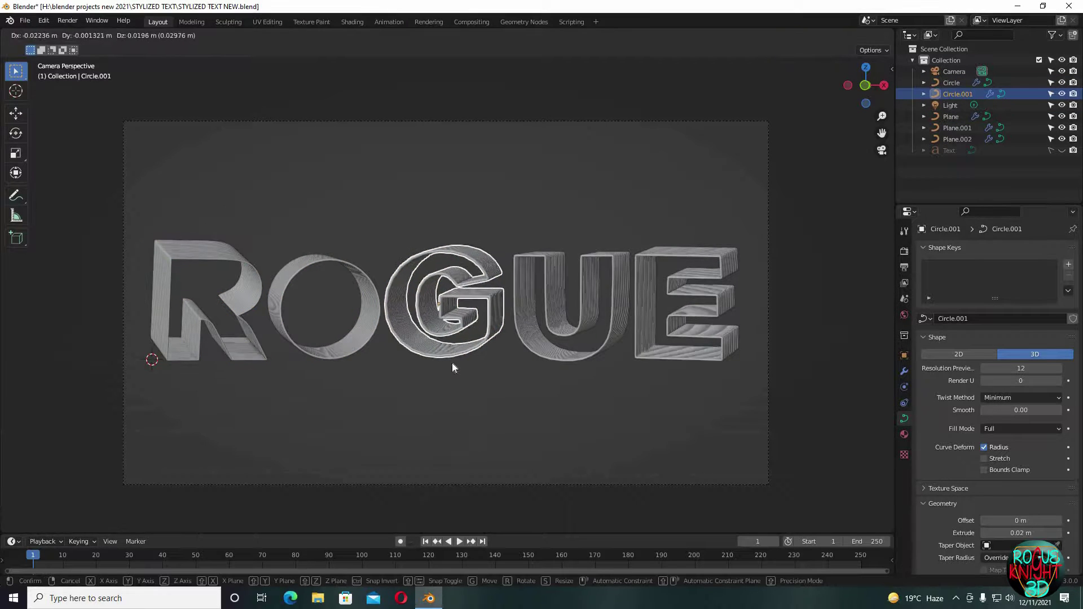
click(457, 367)
- Try rotating the camera about 6.9° around Z and moving it about 1.34 m in X
click(777, 404)
key(r)
key(z)
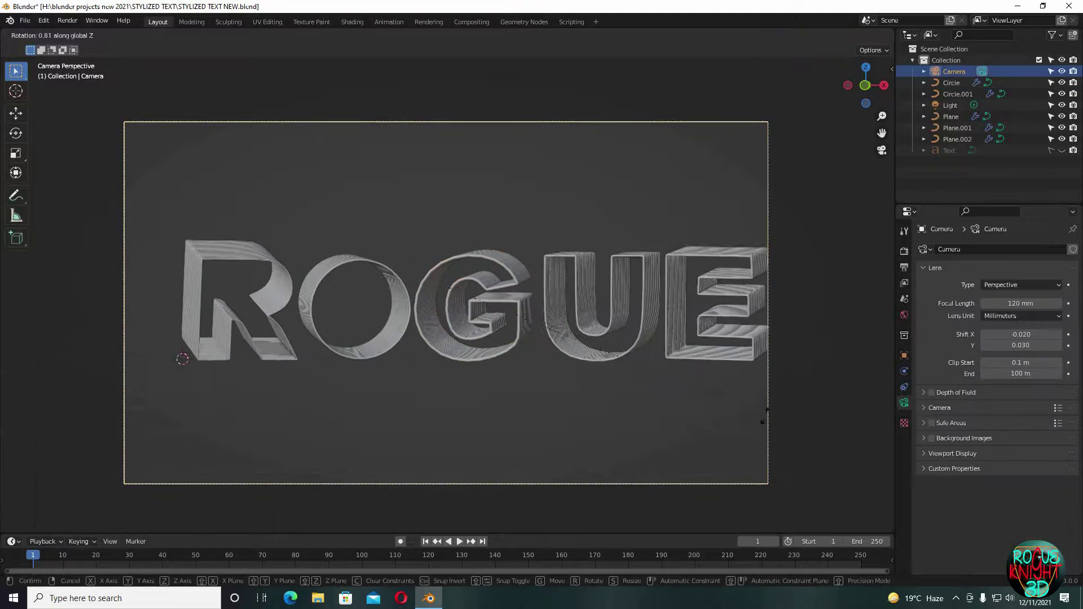
click(663, 410)
key(g)
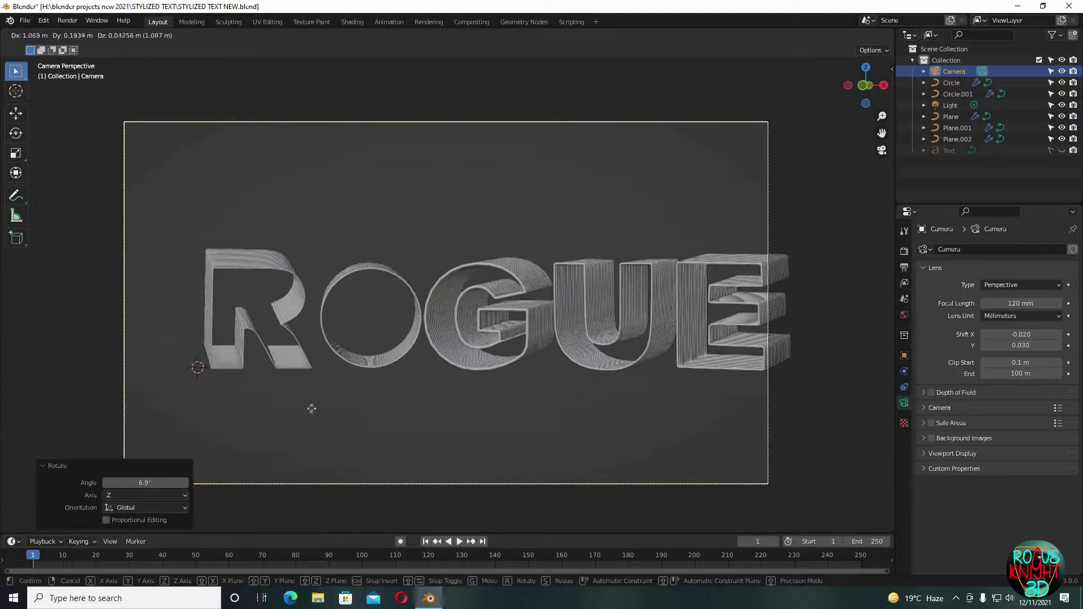
click(252, 408)
- Rotate the camera back by about -7.2° around Z and move it about -1.4 m in X to reframe the word
key(r)
key(z)
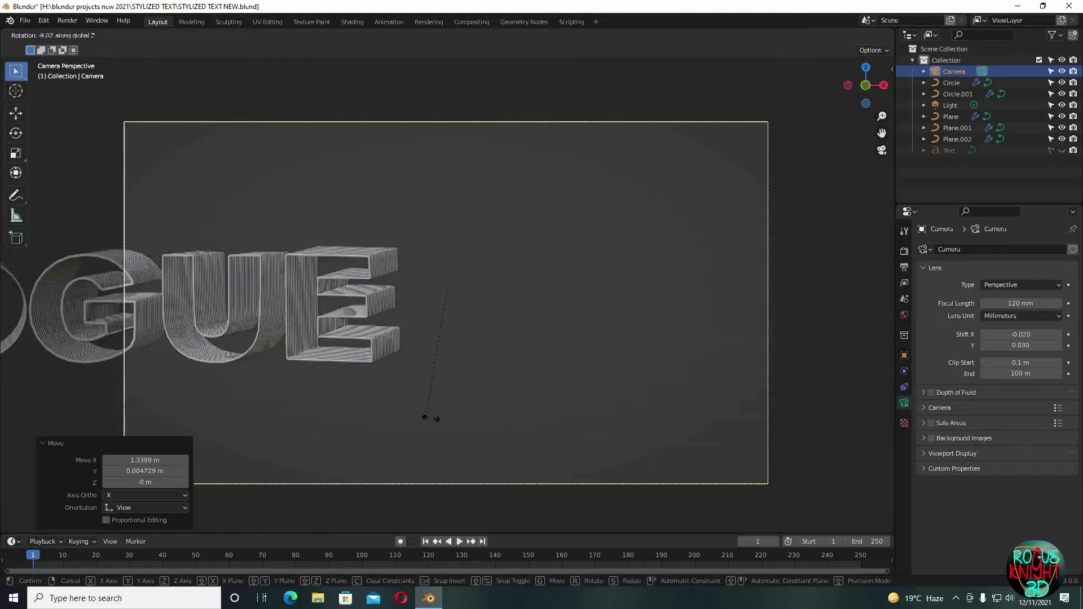
click(727, 415)
key(g)
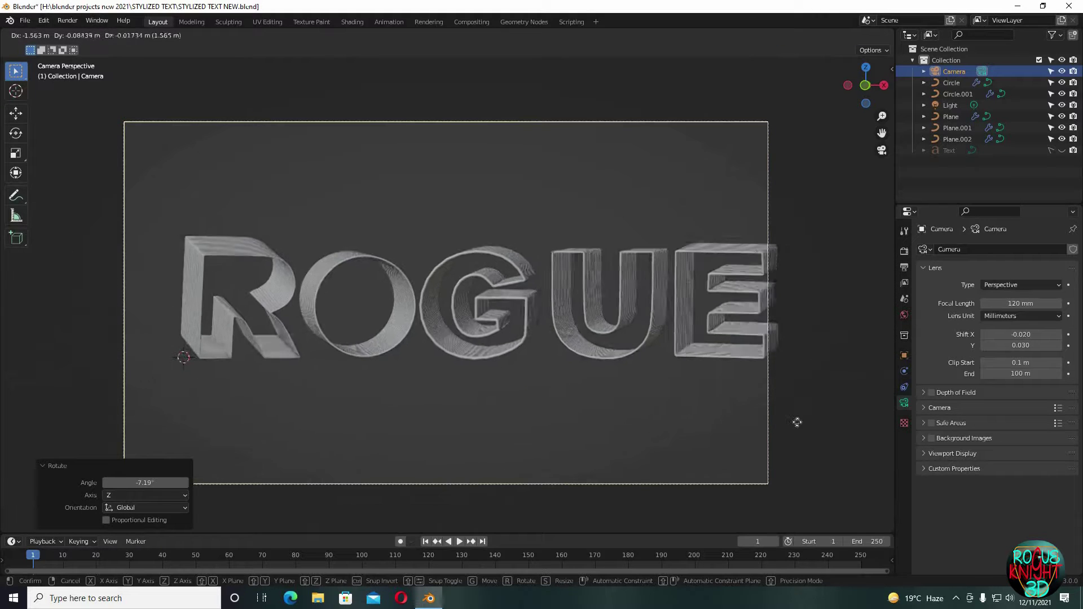
click(810, 425)
- Set the relative Z offset of the R's Array modifier to -1.4 and leave the camera view
scroll(709, 378, down, 2)
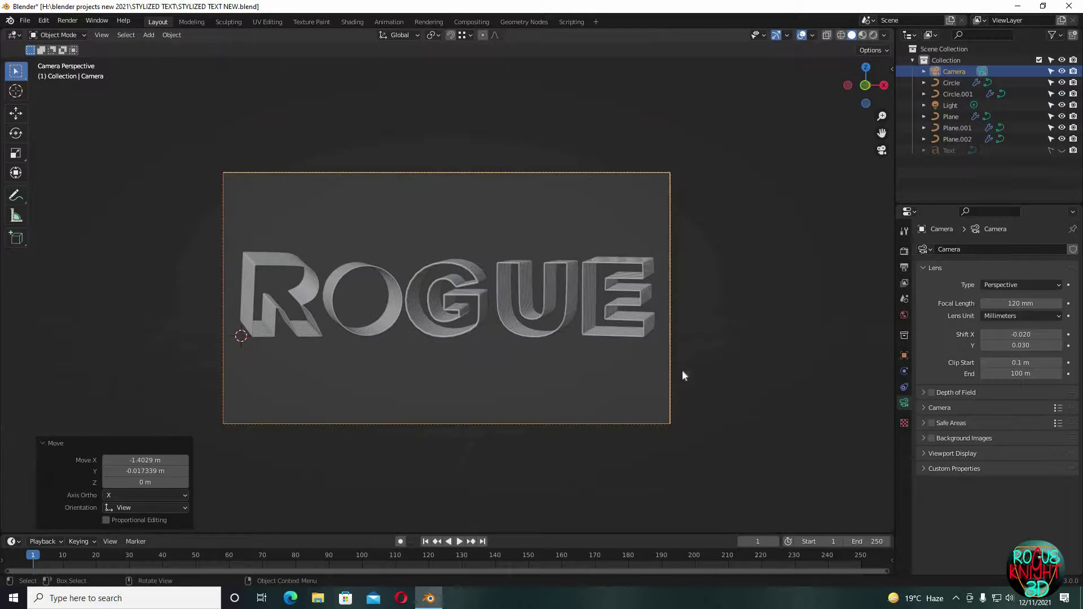
scroll(682, 370, up, 8)
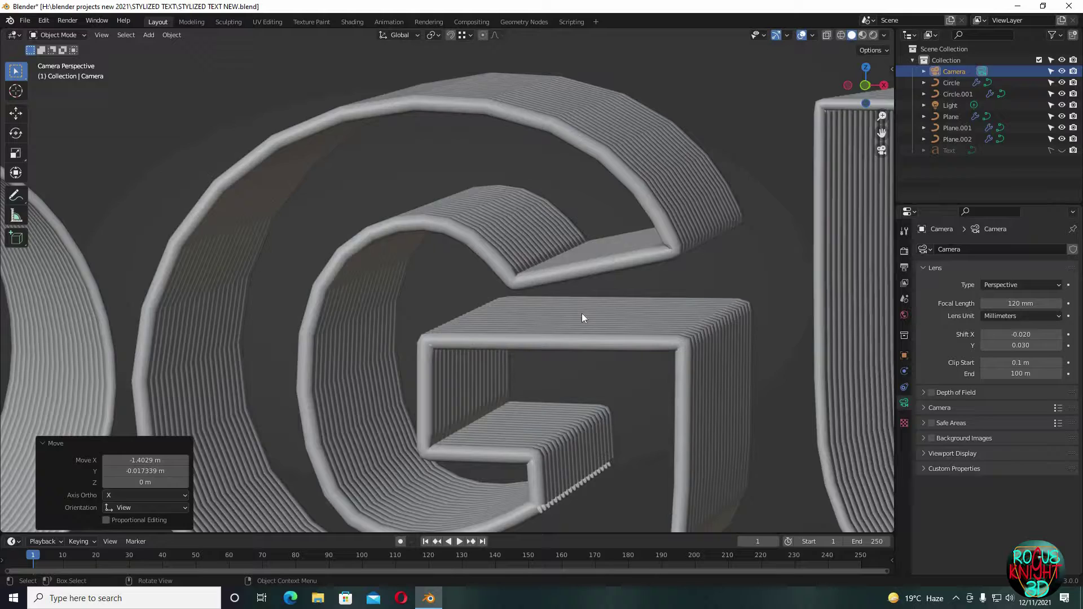
scroll(583, 317, down, 8)
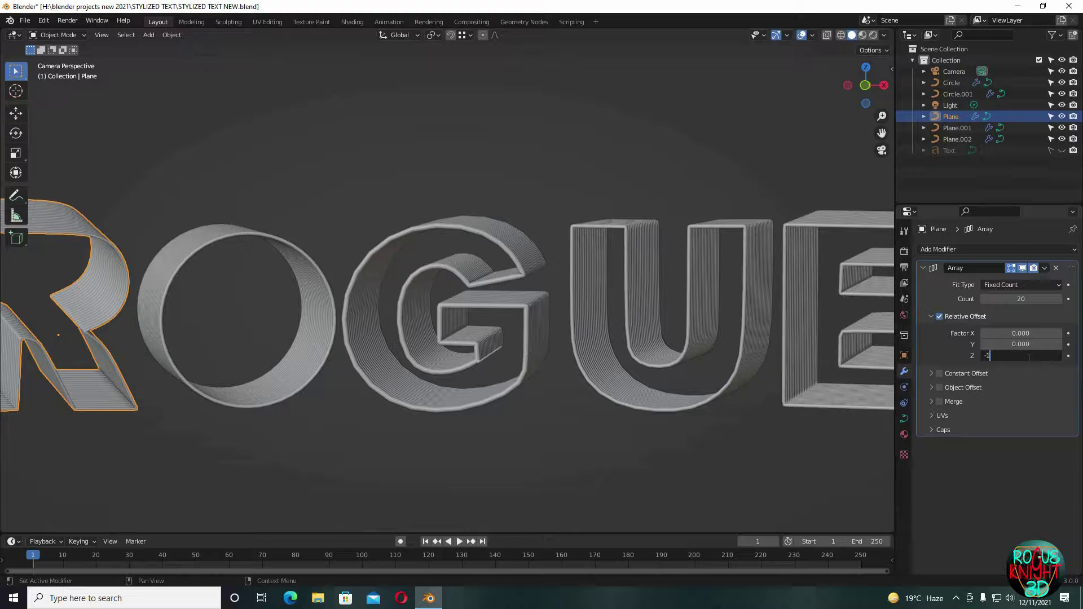
key(Return)
key(KP_0)
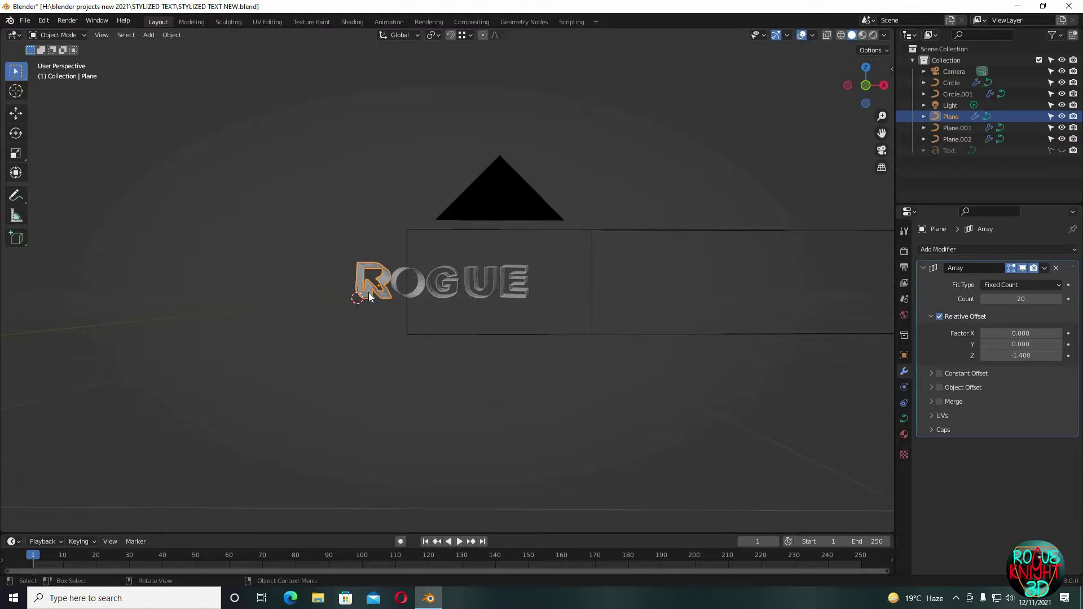
- Copy the R's modifiers to the O, G, U and E with the R as active object, and return to the camera view
scroll(378, 304, up, 6)
middle_drag(378, 304, 455, 351)
drag(711, 312, 519, 175)
shift+click(418, 220)
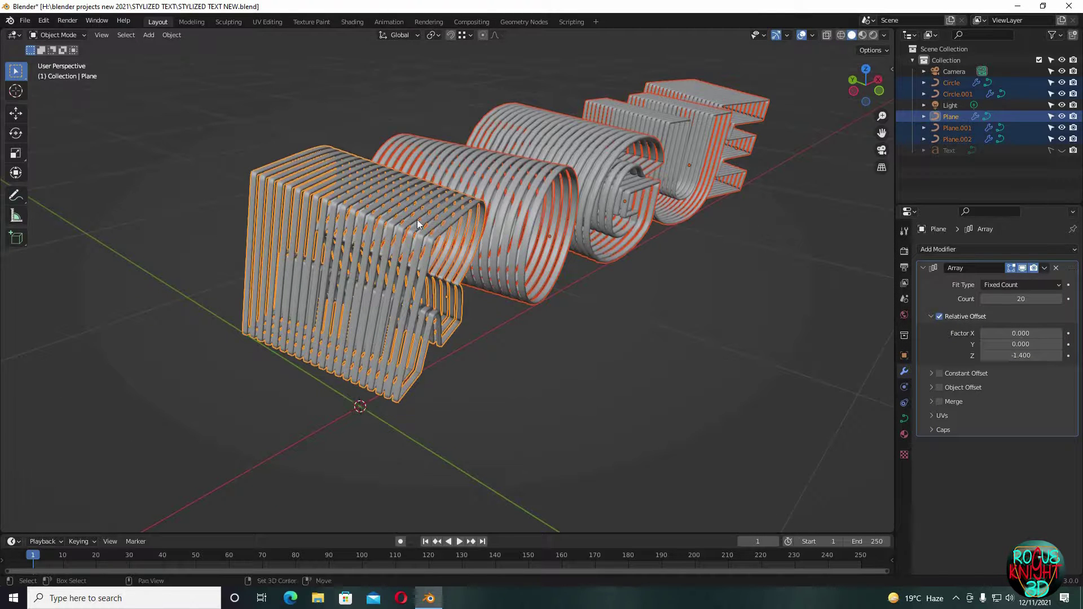
key(ctrl+l)
click(418, 219)
click(685, 365)
middle_drag(738, 425, 591, 393)
key(KP_0)
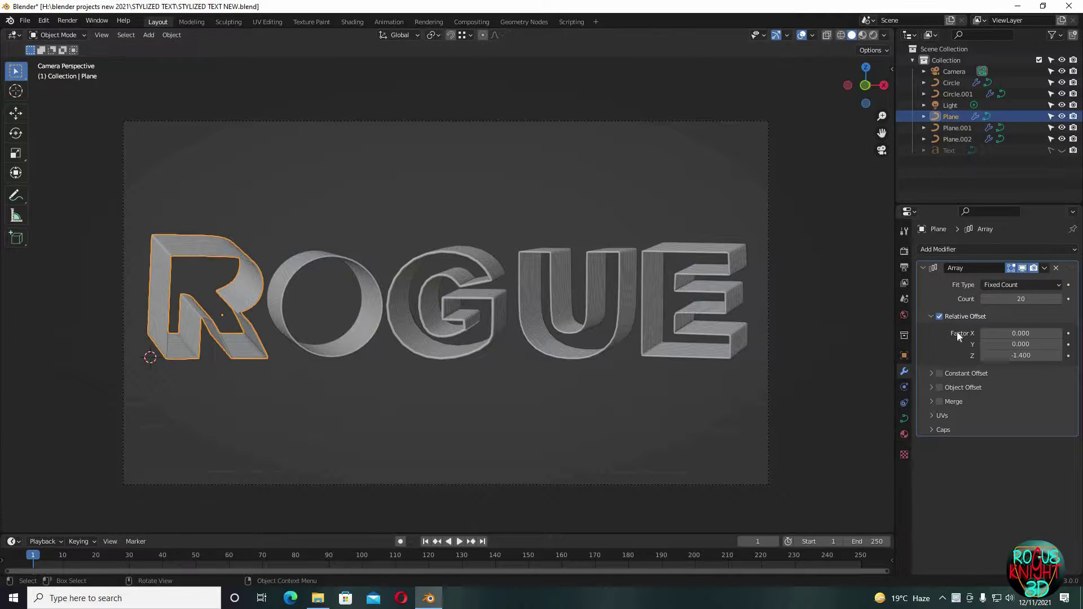
- Create a new material on the R with a turquoise base color and a roughness of 0.3
click(904, 434)
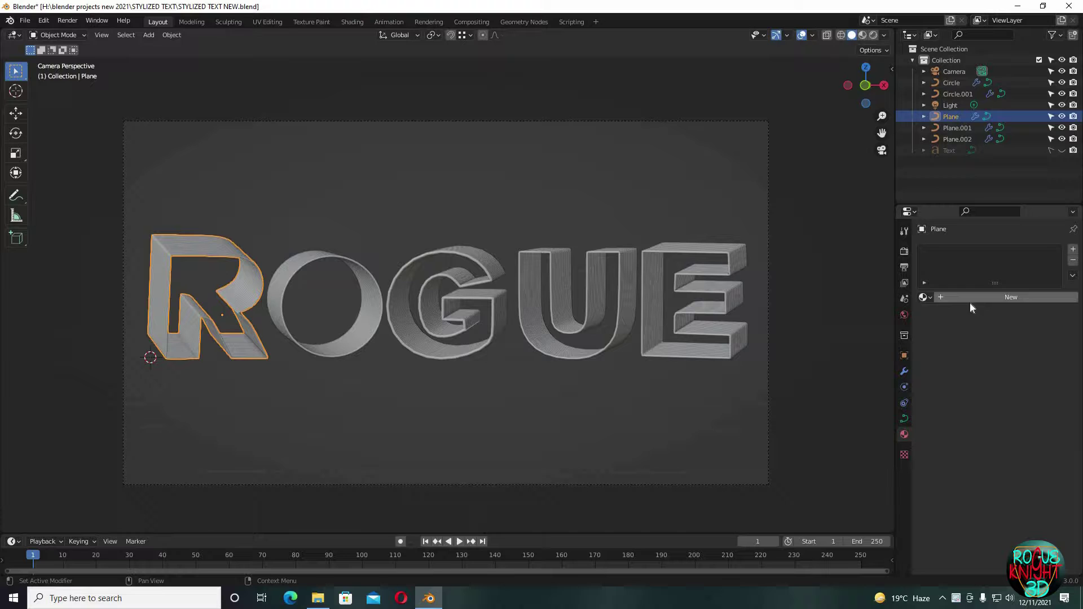
click(982, 298)
click(1024, 416)
drag(1000, 280, 1002, 265)
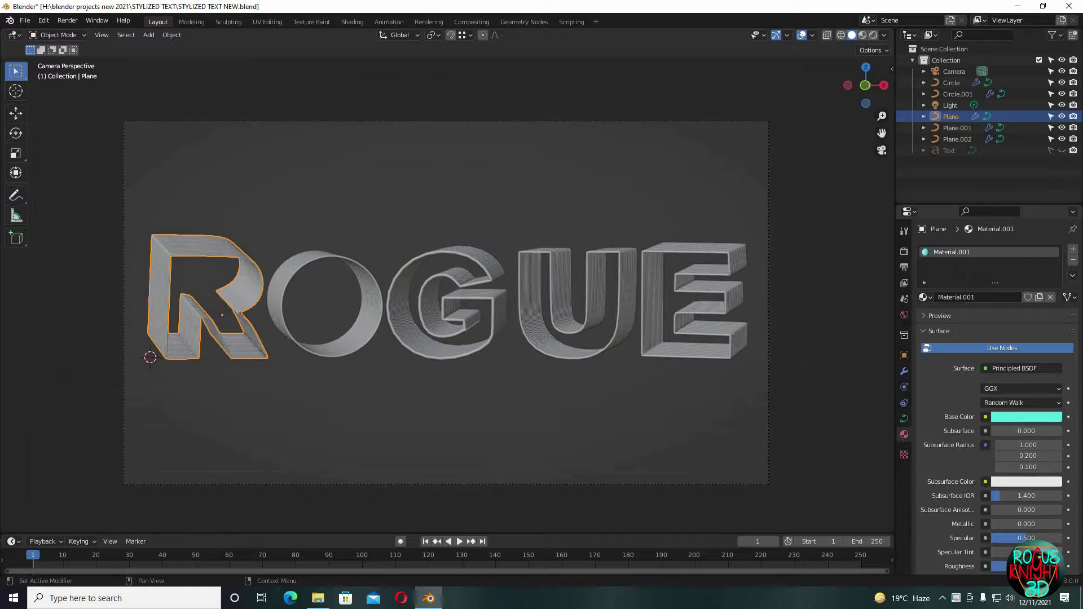
click(1021, 566)
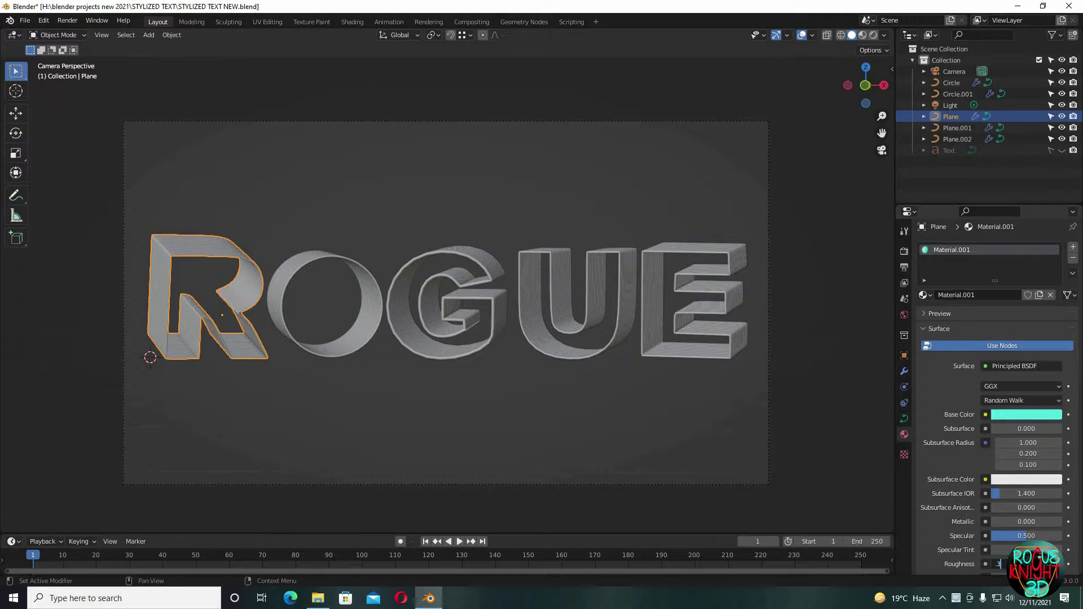
- Link the R's turquoise material to the O, G, U and E
drag(672, 311, 327, 390)
shift+click(247, 259)
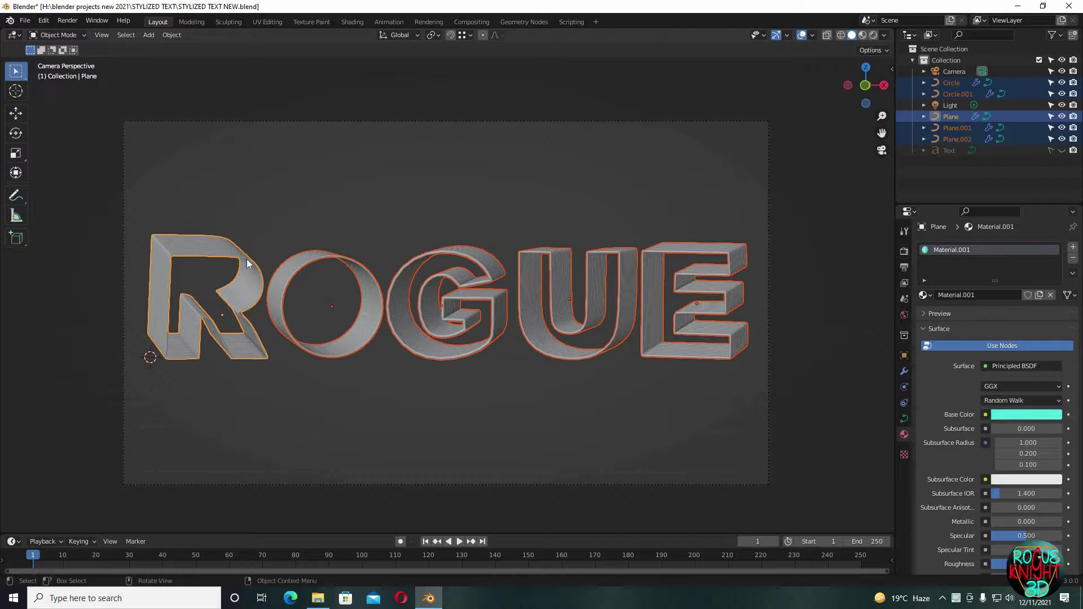
key(ctrl+l)
click(223, 286)
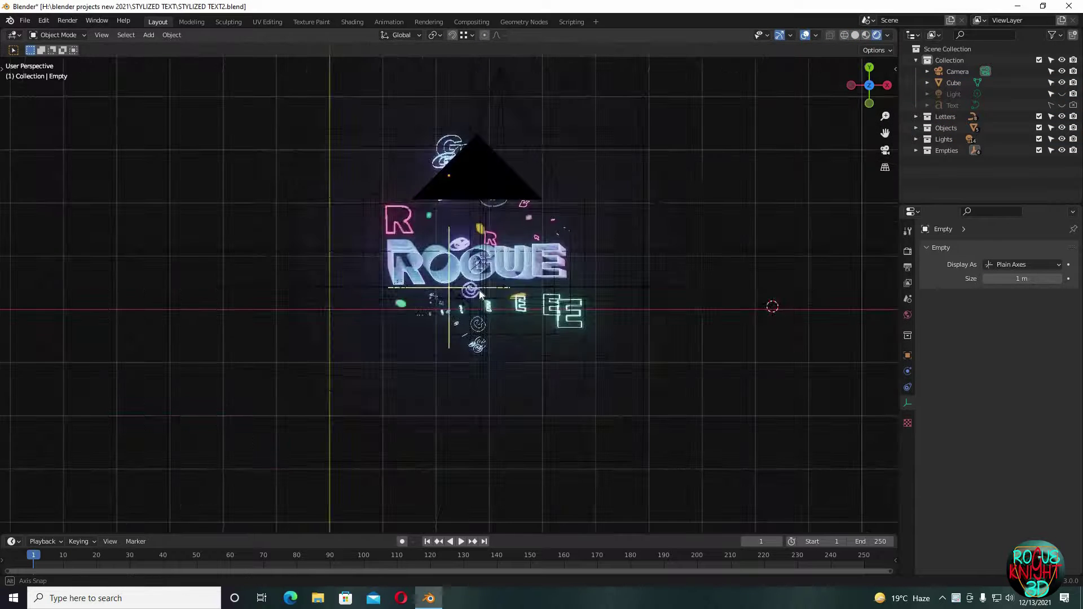
middle_drag(479, 290, 507, 273)
scroll(507, 268, up, 3)
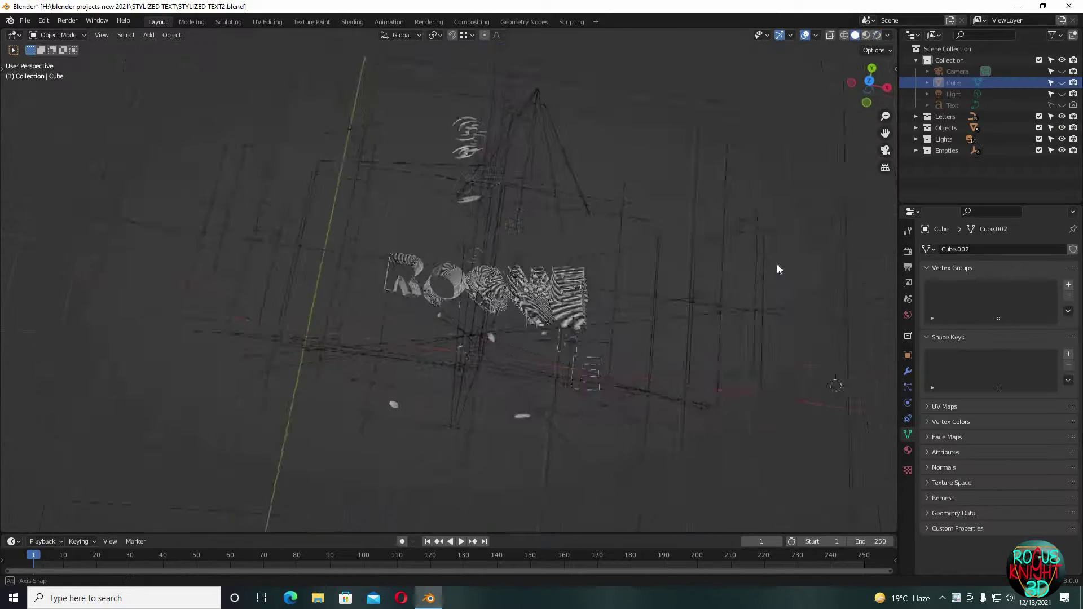
middle_drag(776, 264, 627, 288)
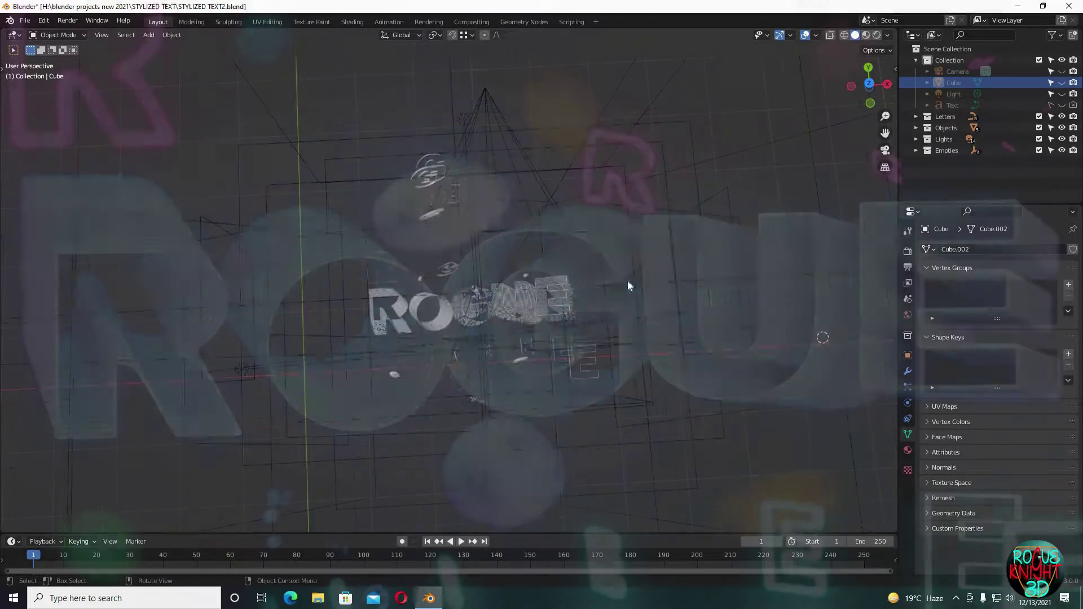